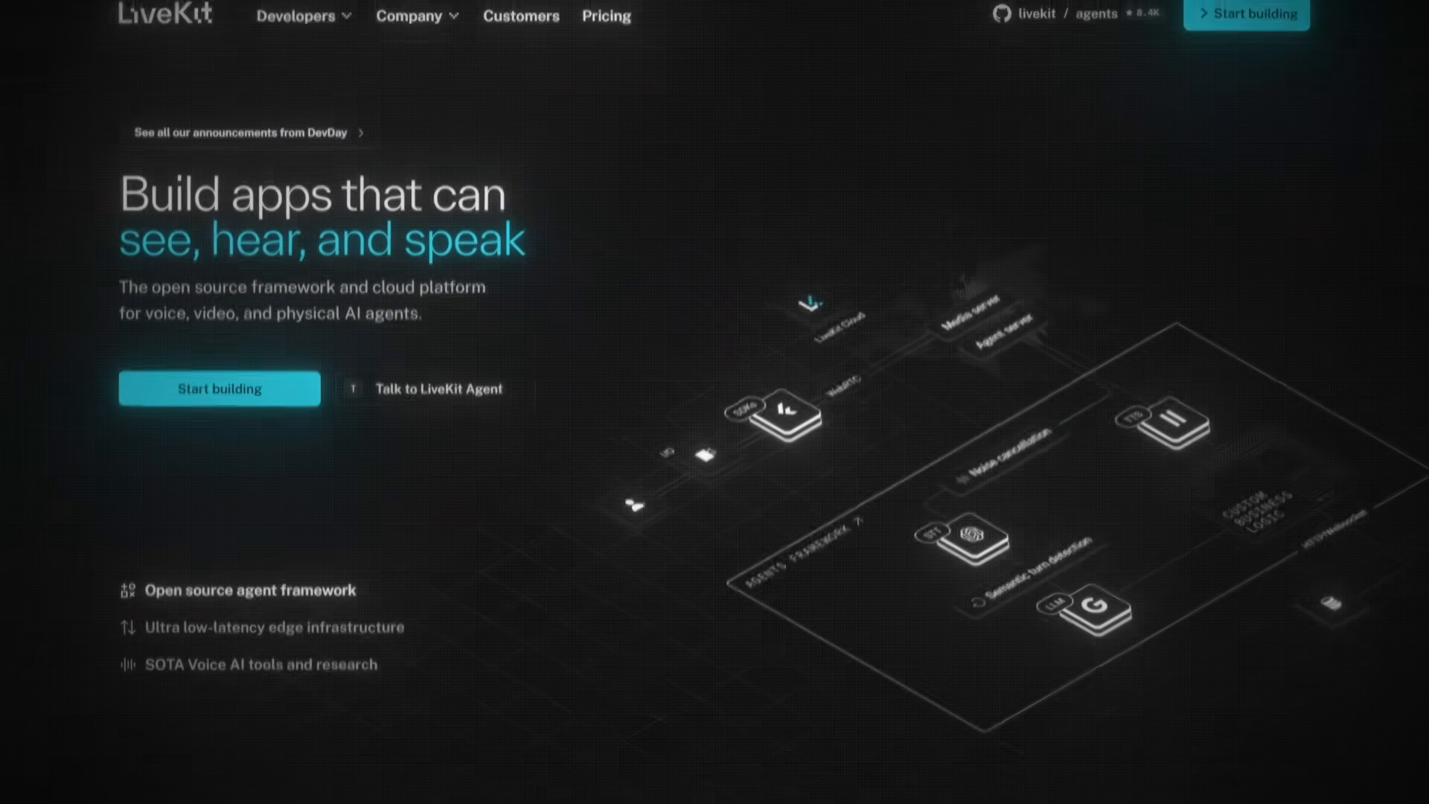
pyautogui.scroll(-20, 714, 402)
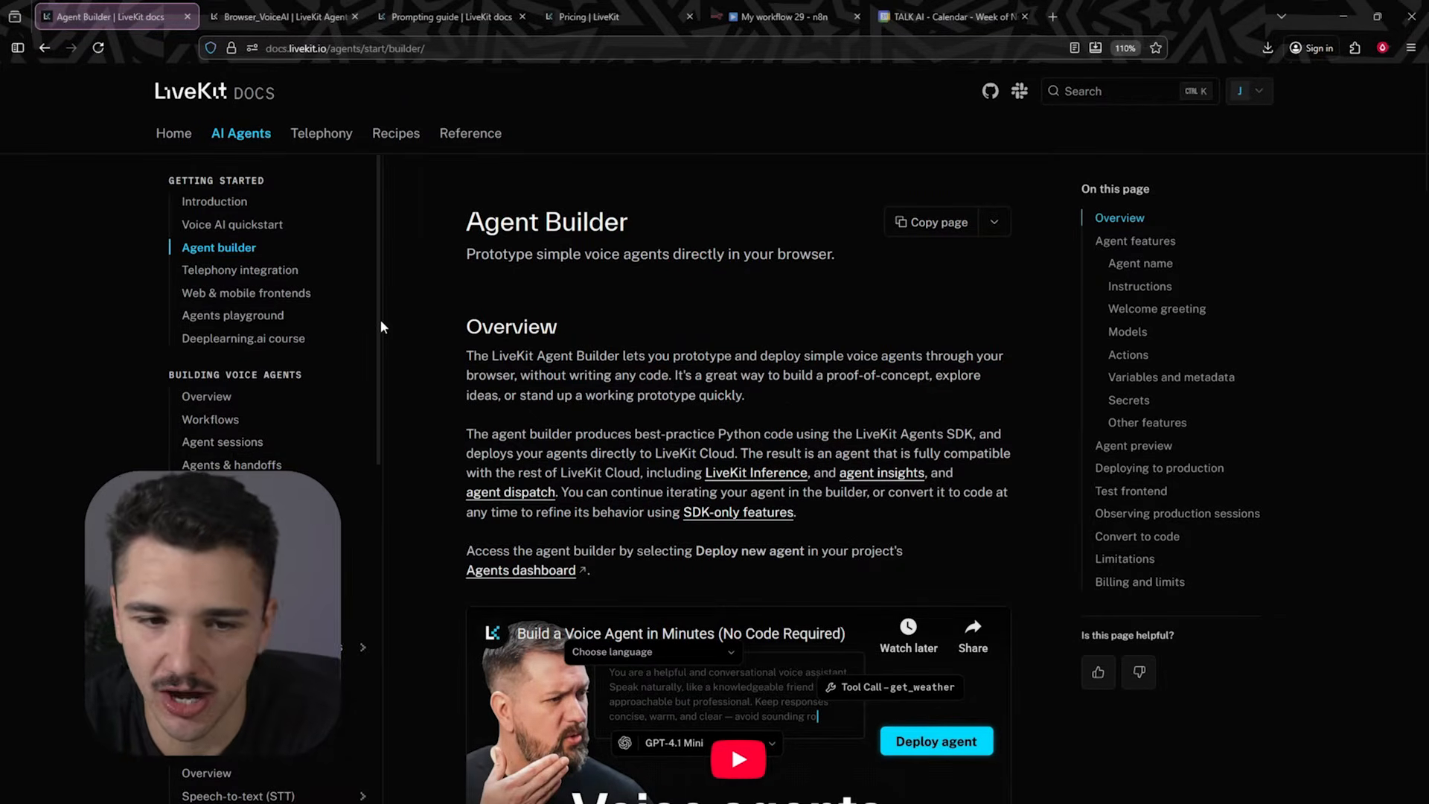
# - Read the Agent Builder documentation's overview, agent features, preview and deployment sections
pyautogui.moveTo(674, 356); pyautogui.dragTo(912, 355)
pyautogui.click(806, 357)
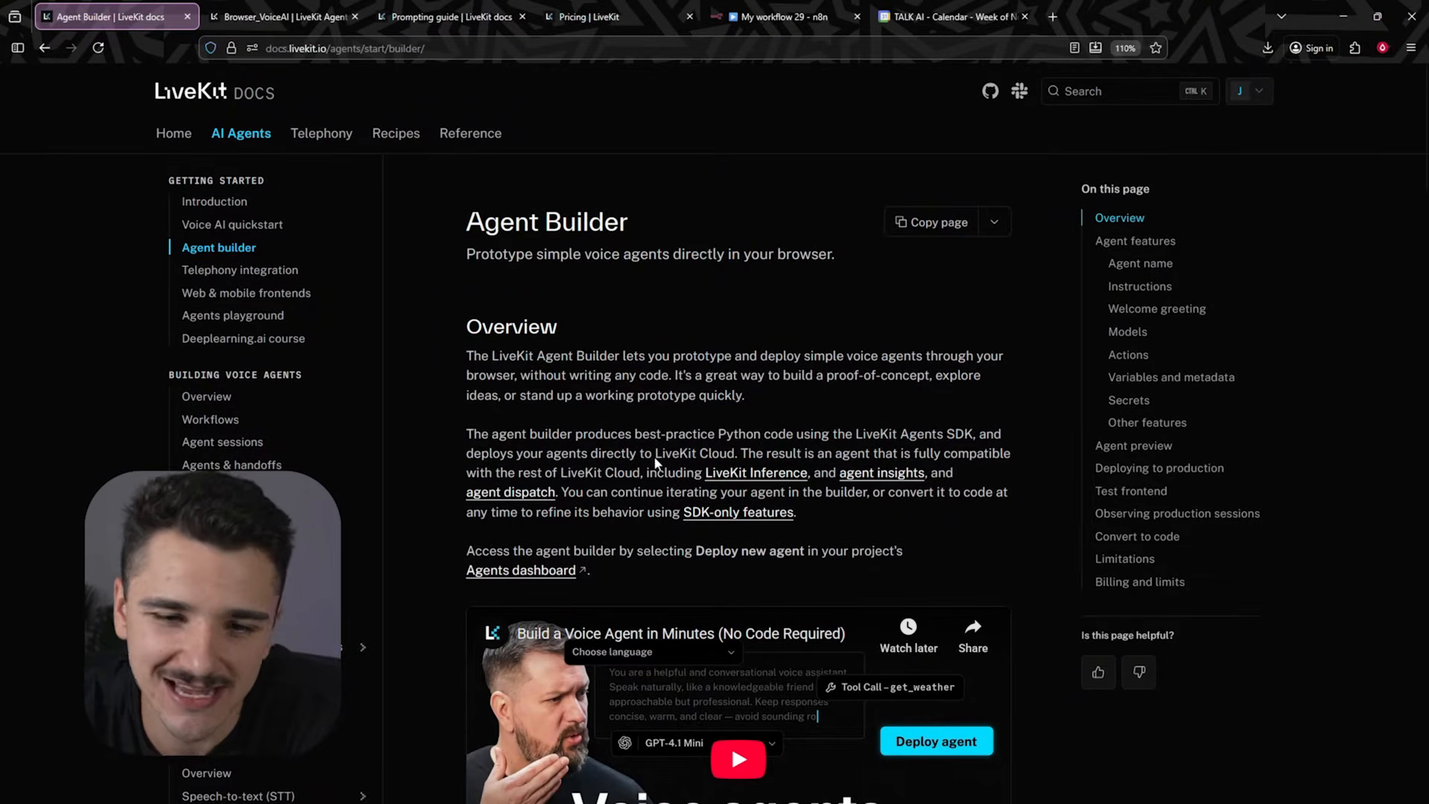
pyautogui.scroll(-3, 754, 491)
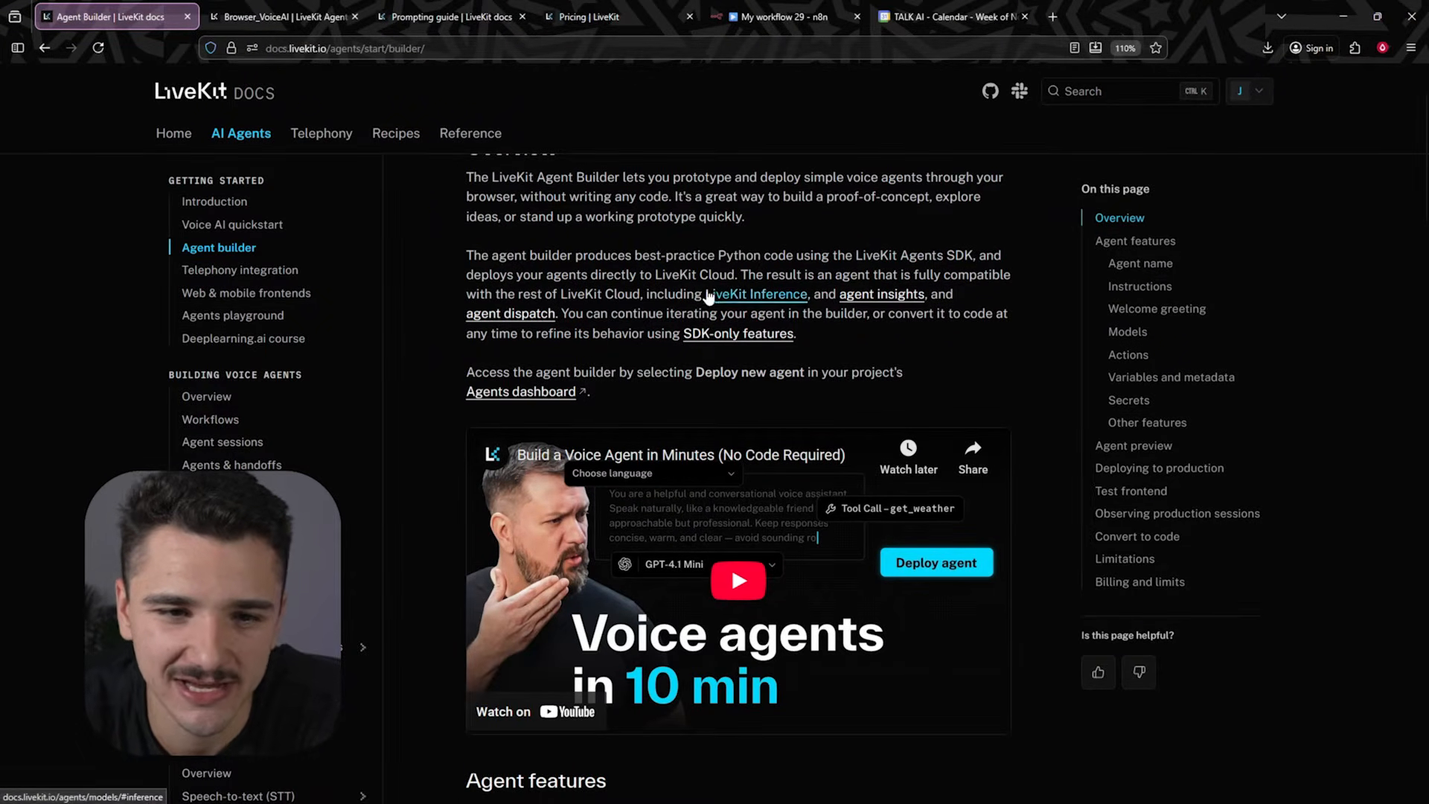
pyautogui.scroll(3, 708, 296)
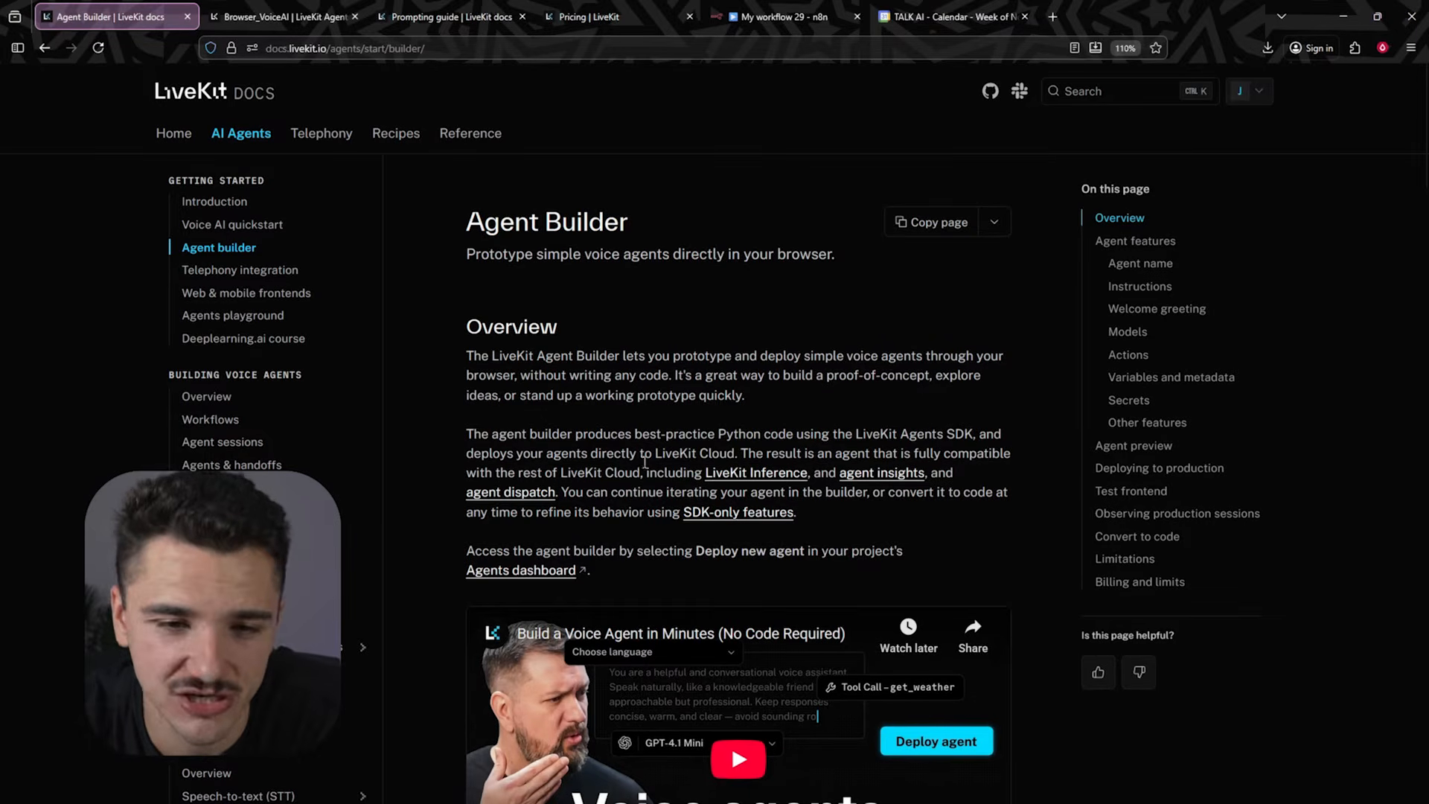
pyautogui.scroll(-9, 741, 446)
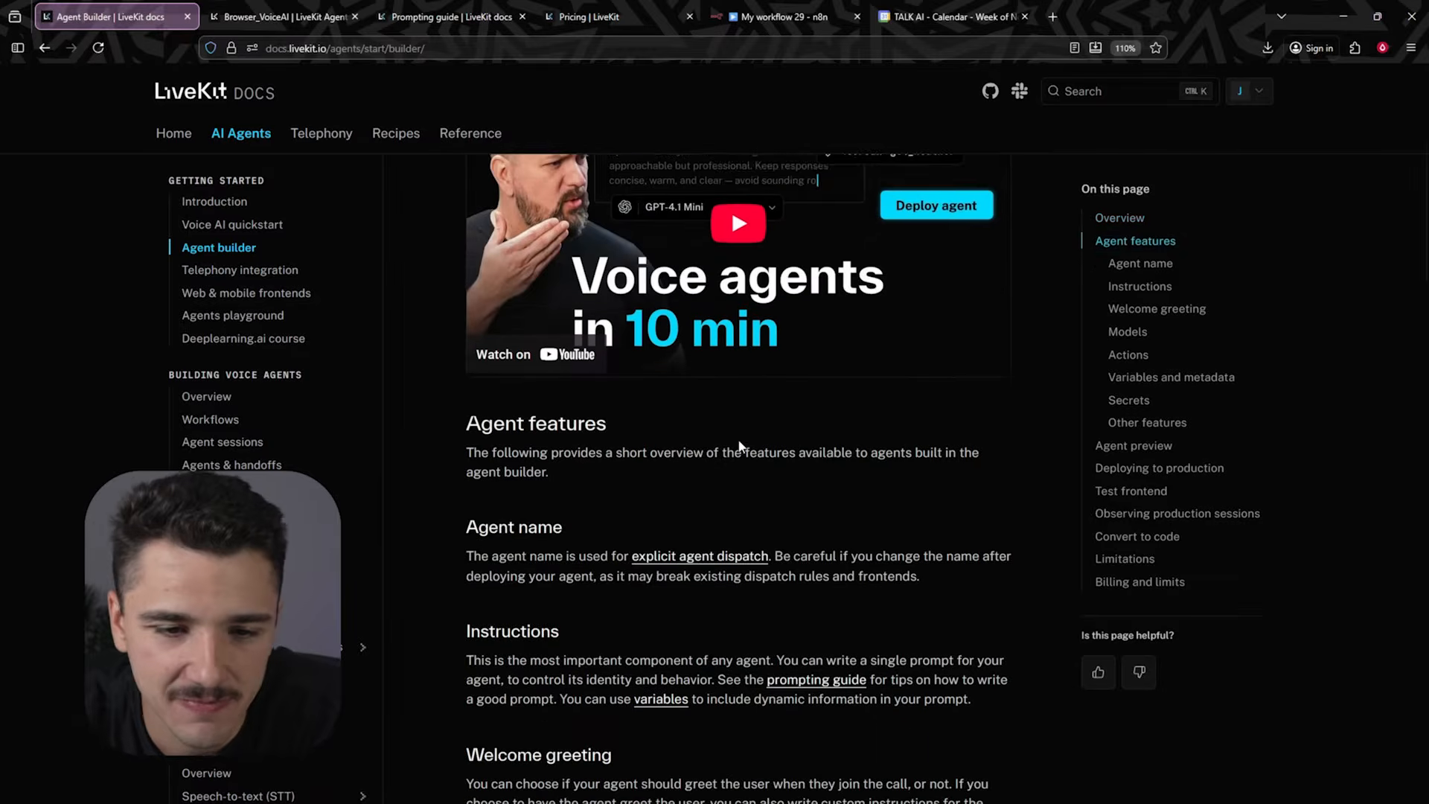
pyautogui.scroll(-3, 737, 416)
pyautogui.scroll(-2, 707, 411)
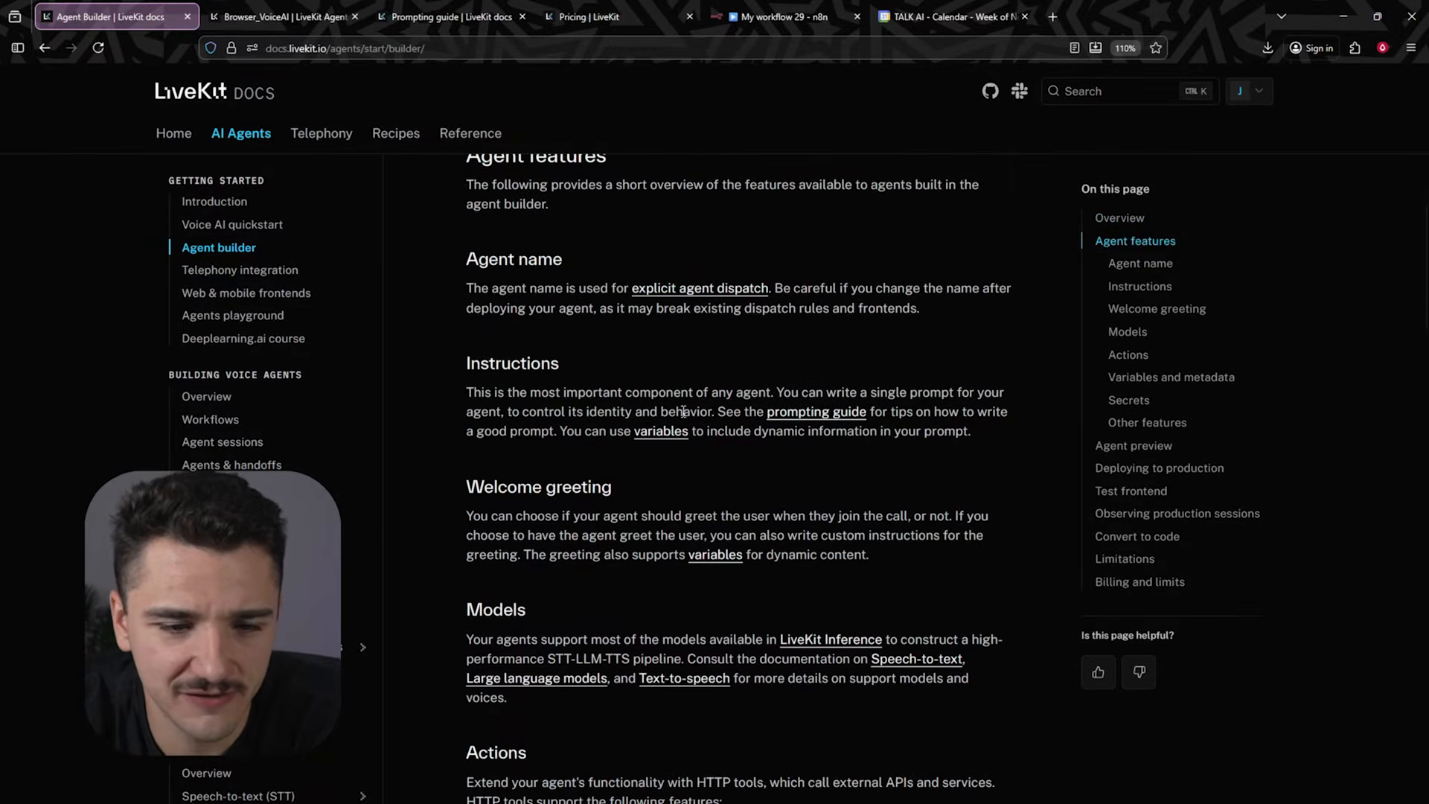
pyautogui.scroll(-6, 711, 414)
pyautogui.scroll(2, 524, 318)
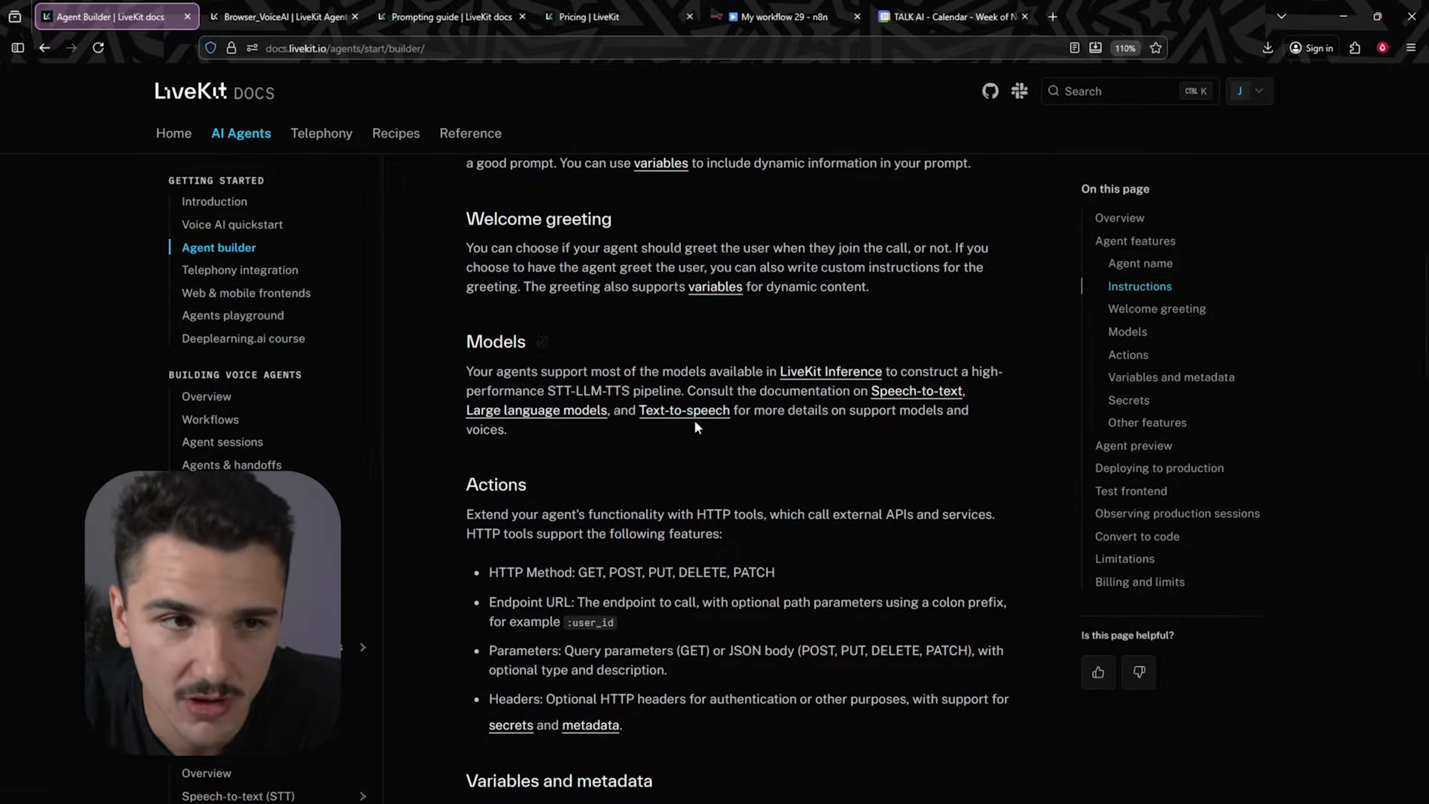
pyautogui.scroll(-2, 708, 423)
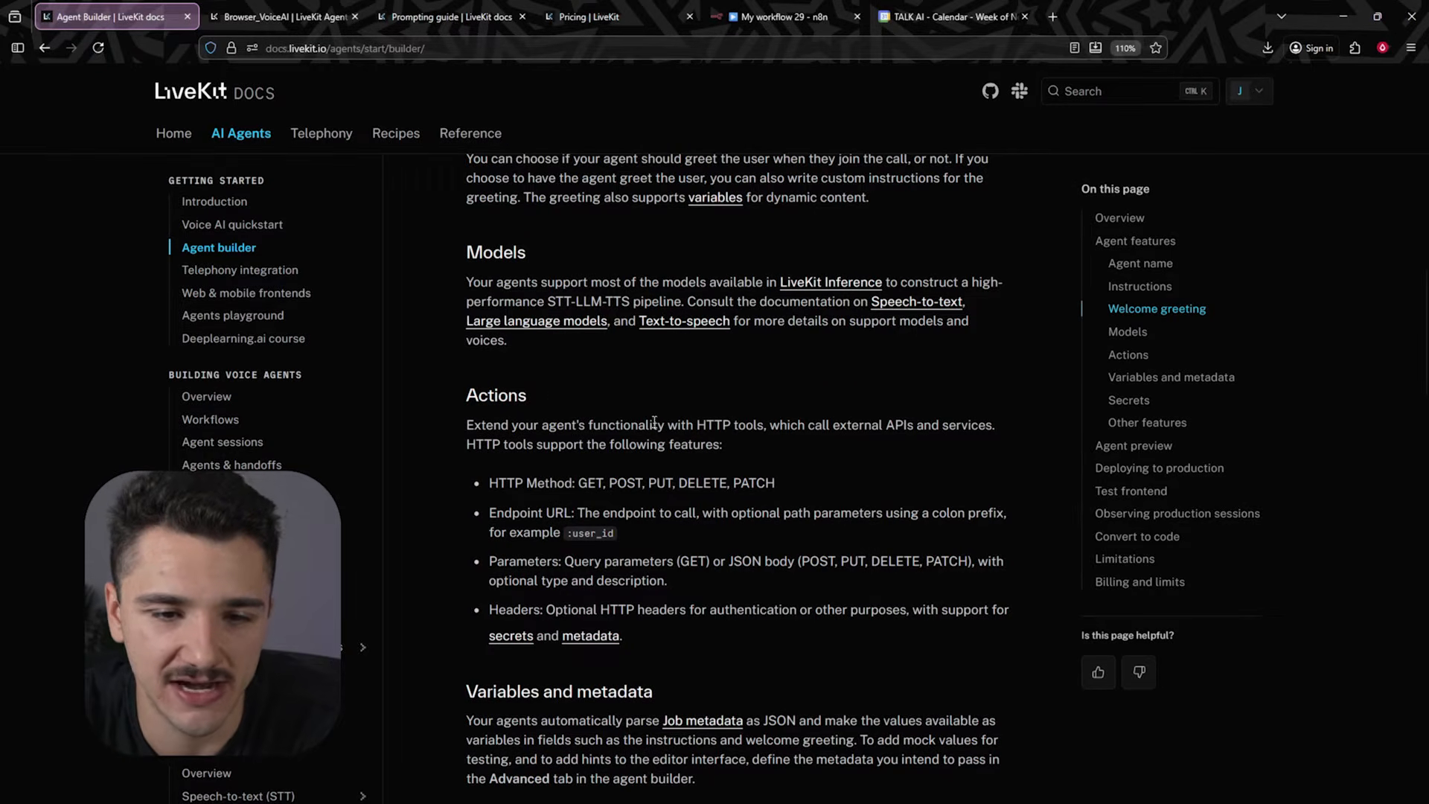
pyautogui.scroll(-2, 647, 422)
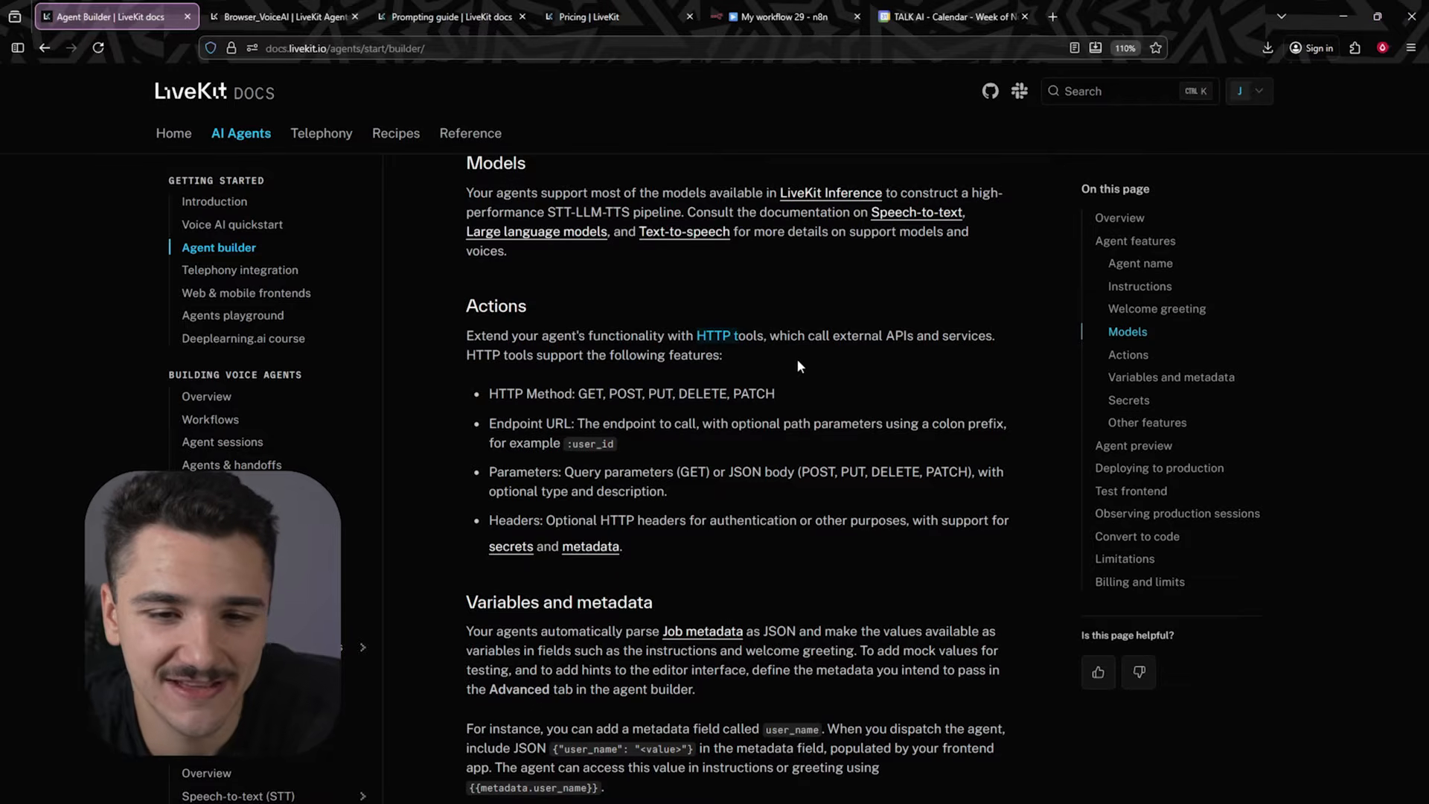
pyautogui.scroll(-5, 737, 424)
pyautogui.scroll(-4, 683, 497)
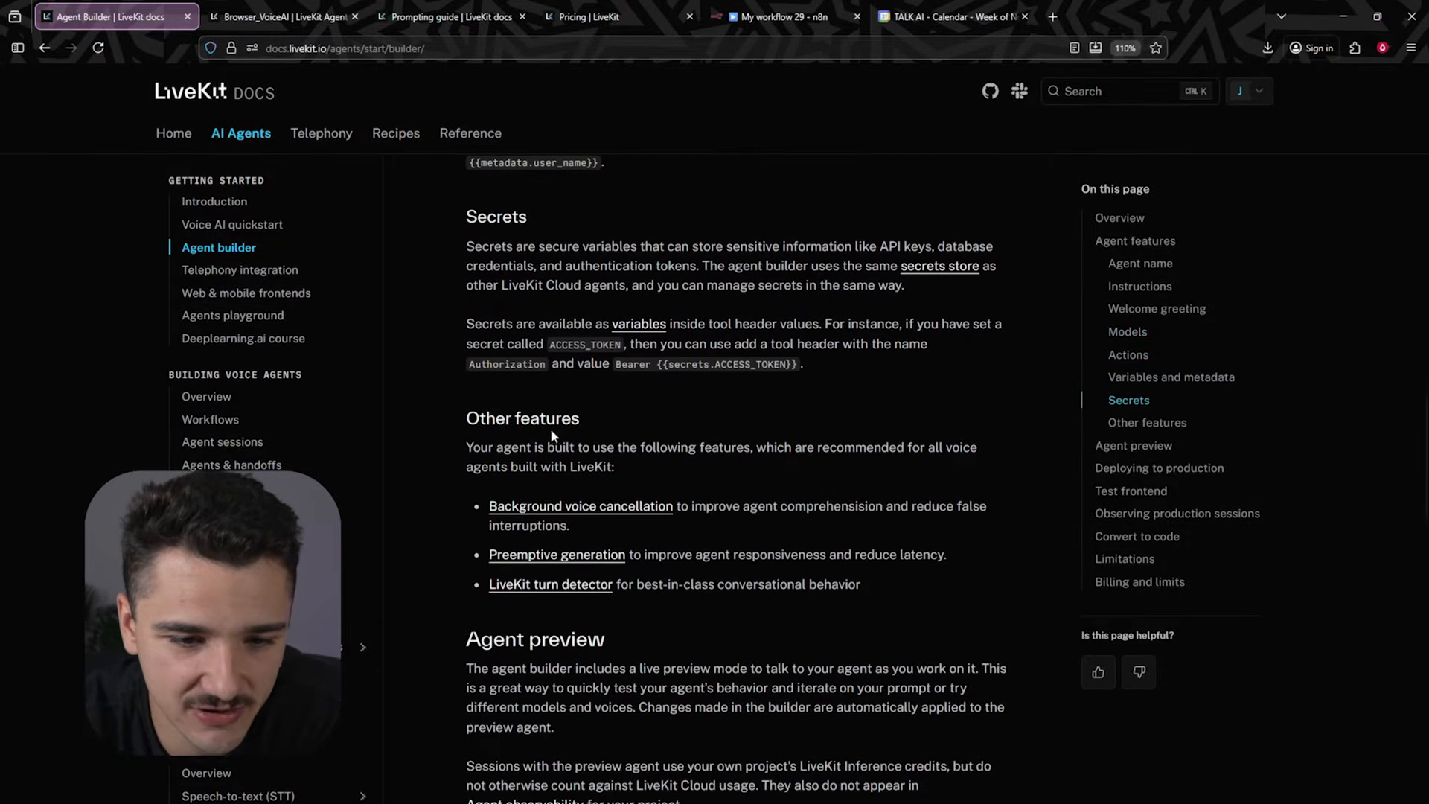
pyautogui.scroll(-3, 714, 477)
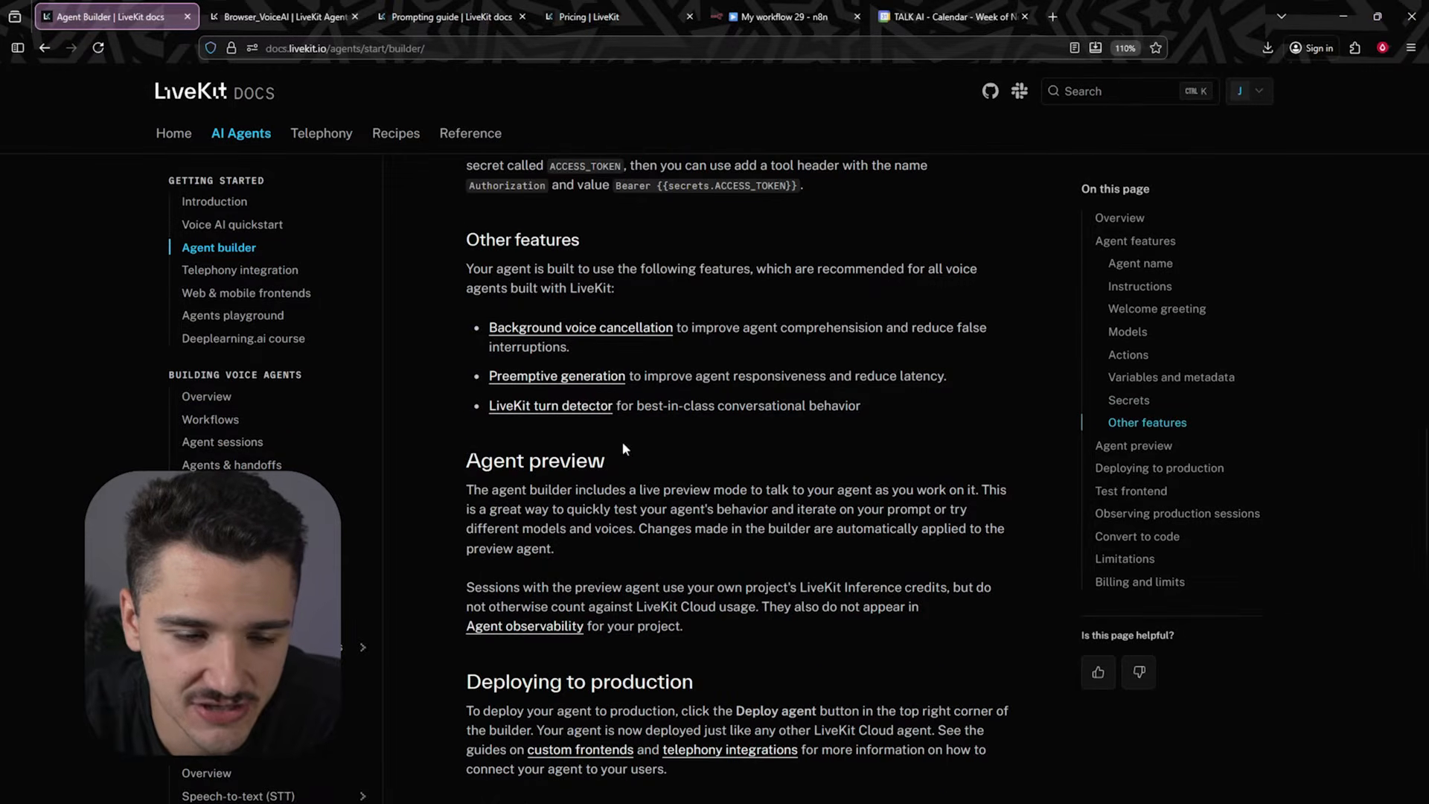
pyautogui.scroll(-6, 624, 449)
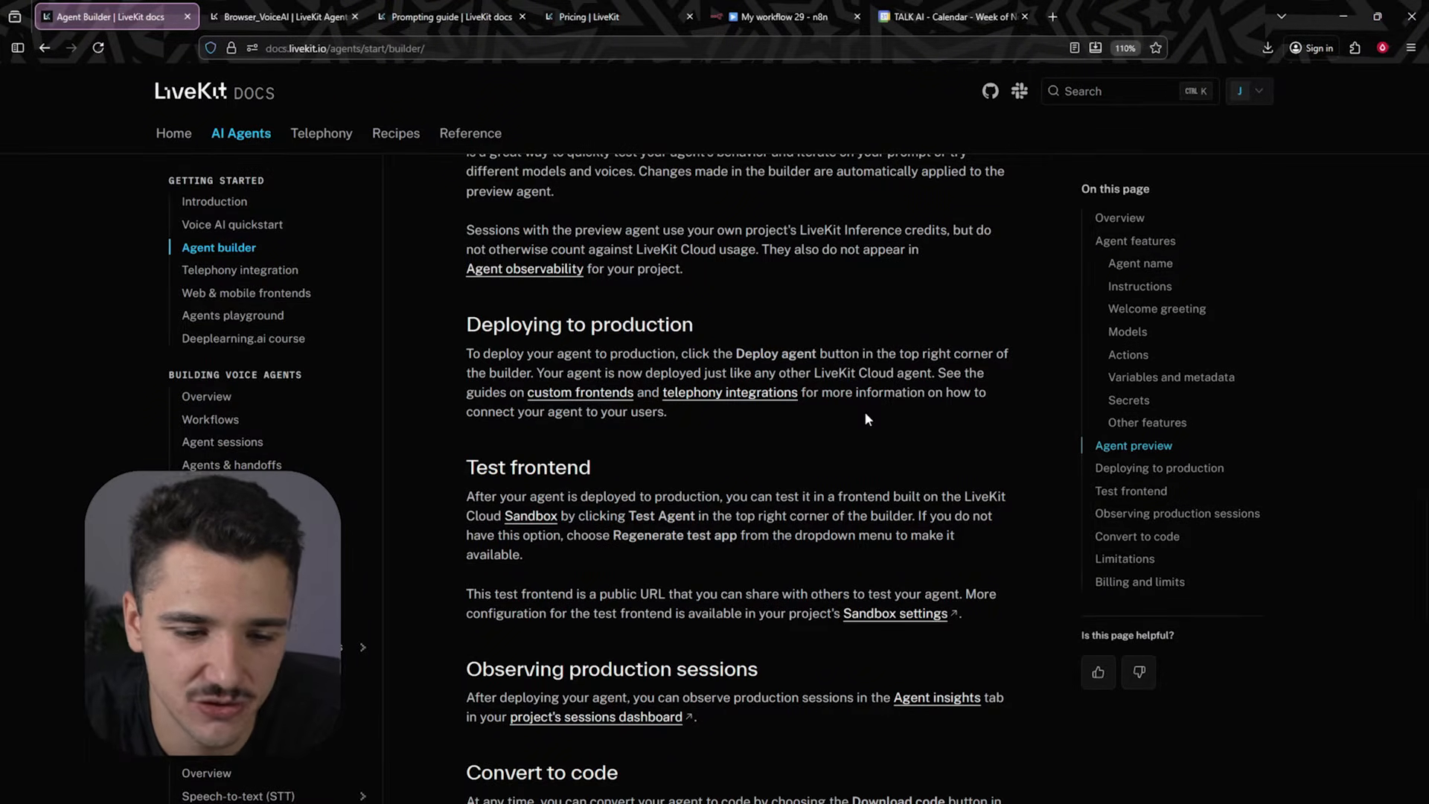
pyautogui.scroll(-7, 864, 419)
pyautogui.scroll(2, 593, 395)
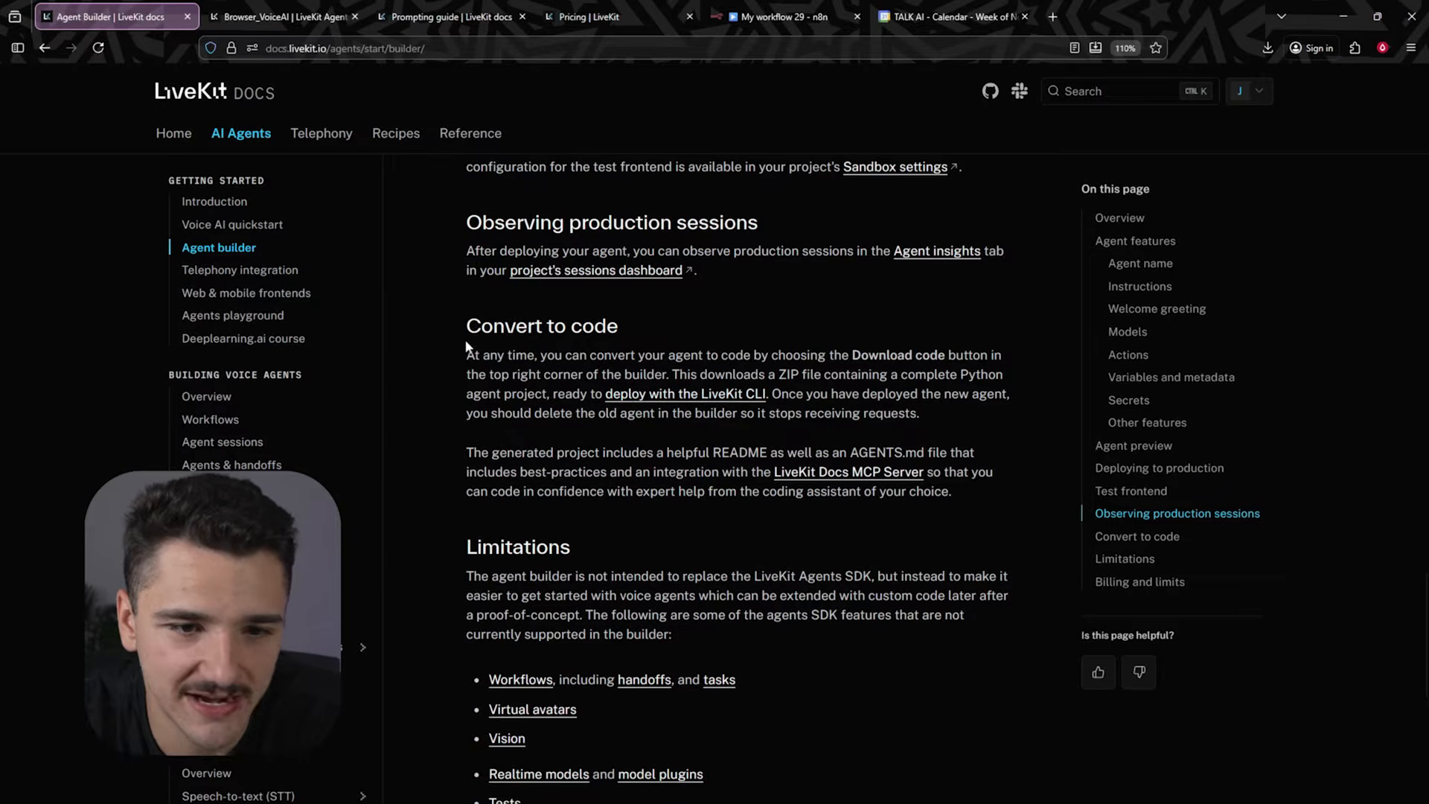
# - Read the Convert to code, Limitations and Billing sections of the Agent Builder documentation
pyautogui.moveTo(467, 355); pyautogui.dragTo(617, 363)
pyautogui.click(619, 371)
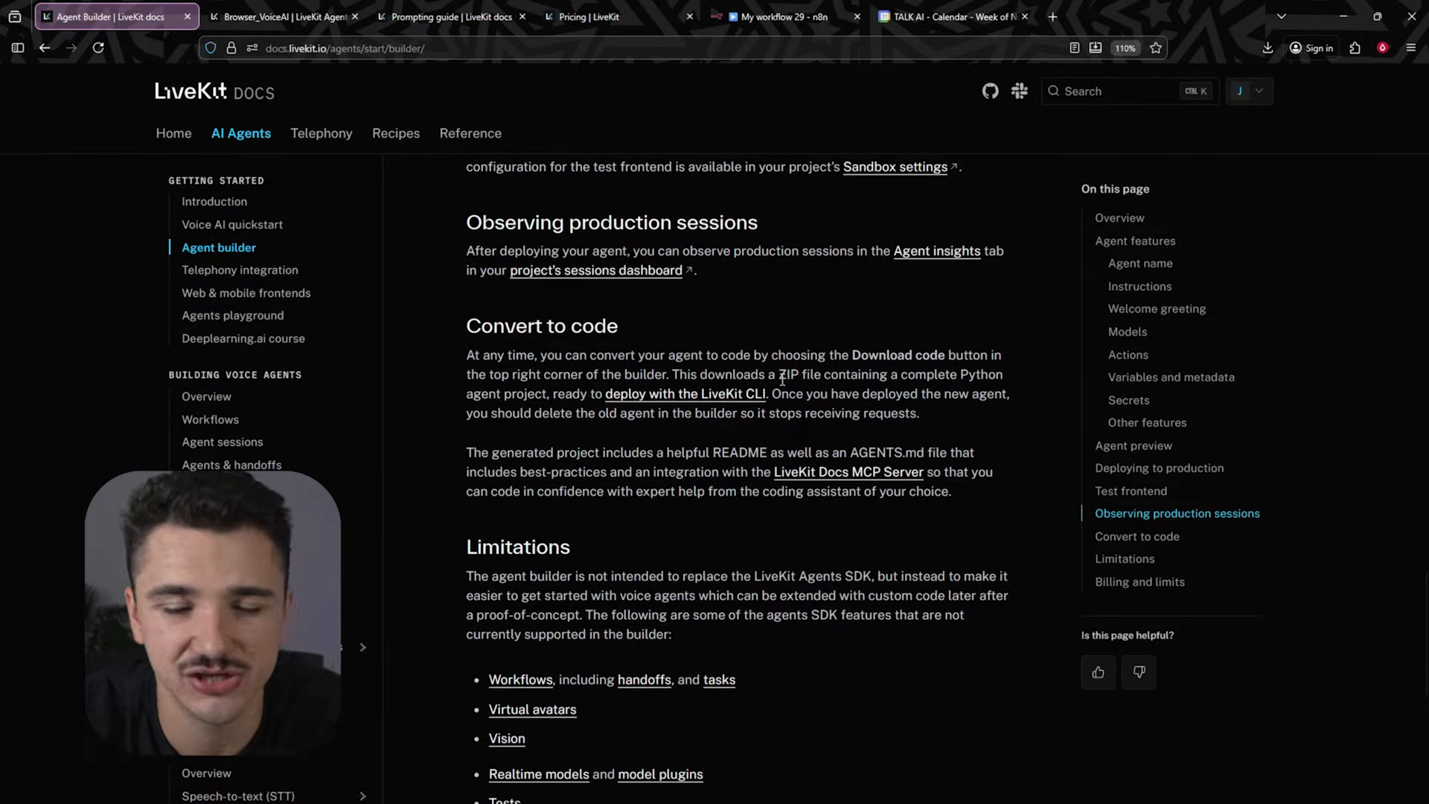
pyautogui.moveTo(857, 356); pyautogui.dragTo(943, 342)
pyautogui.click(586, 351)
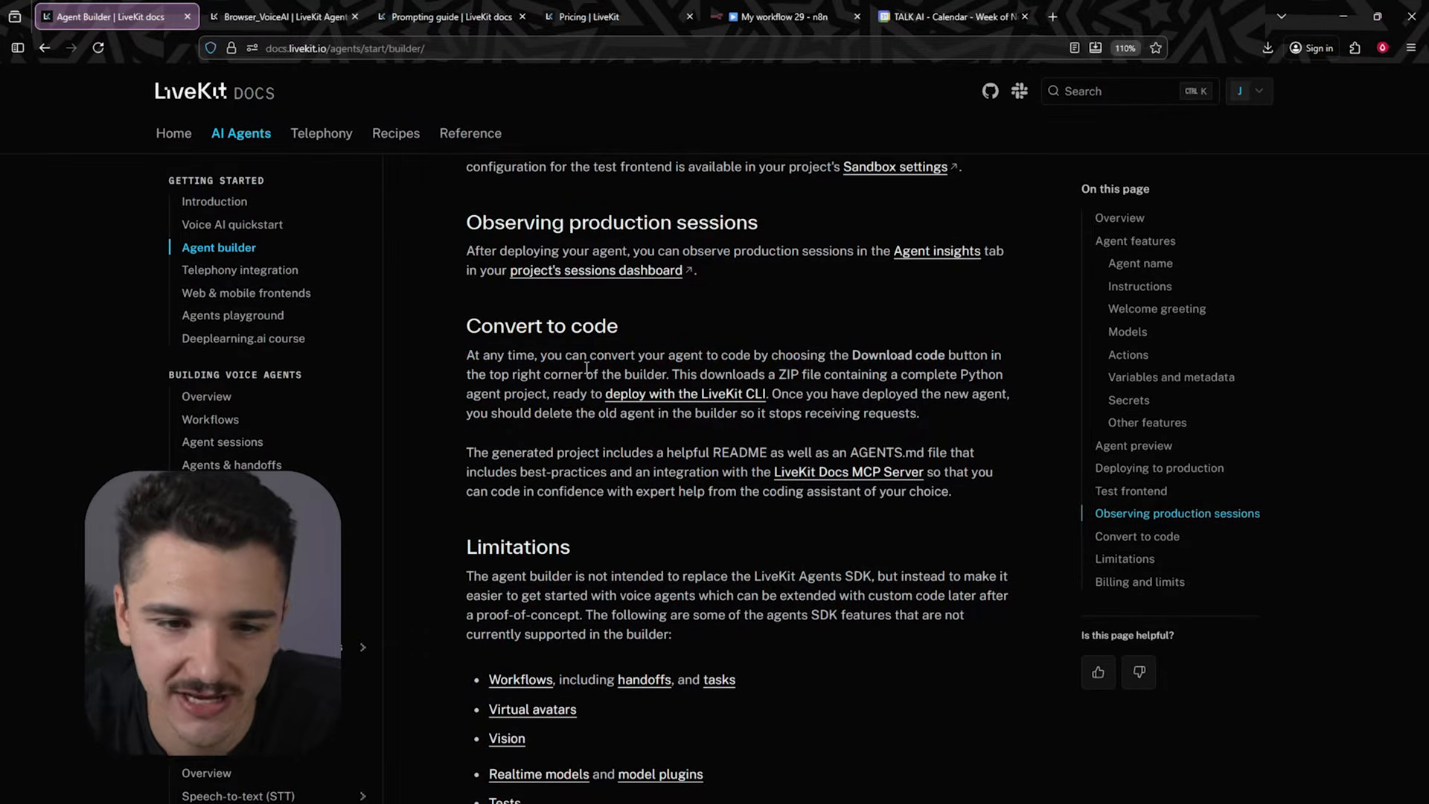
pyautogui.scroll(-2, 586, 368)
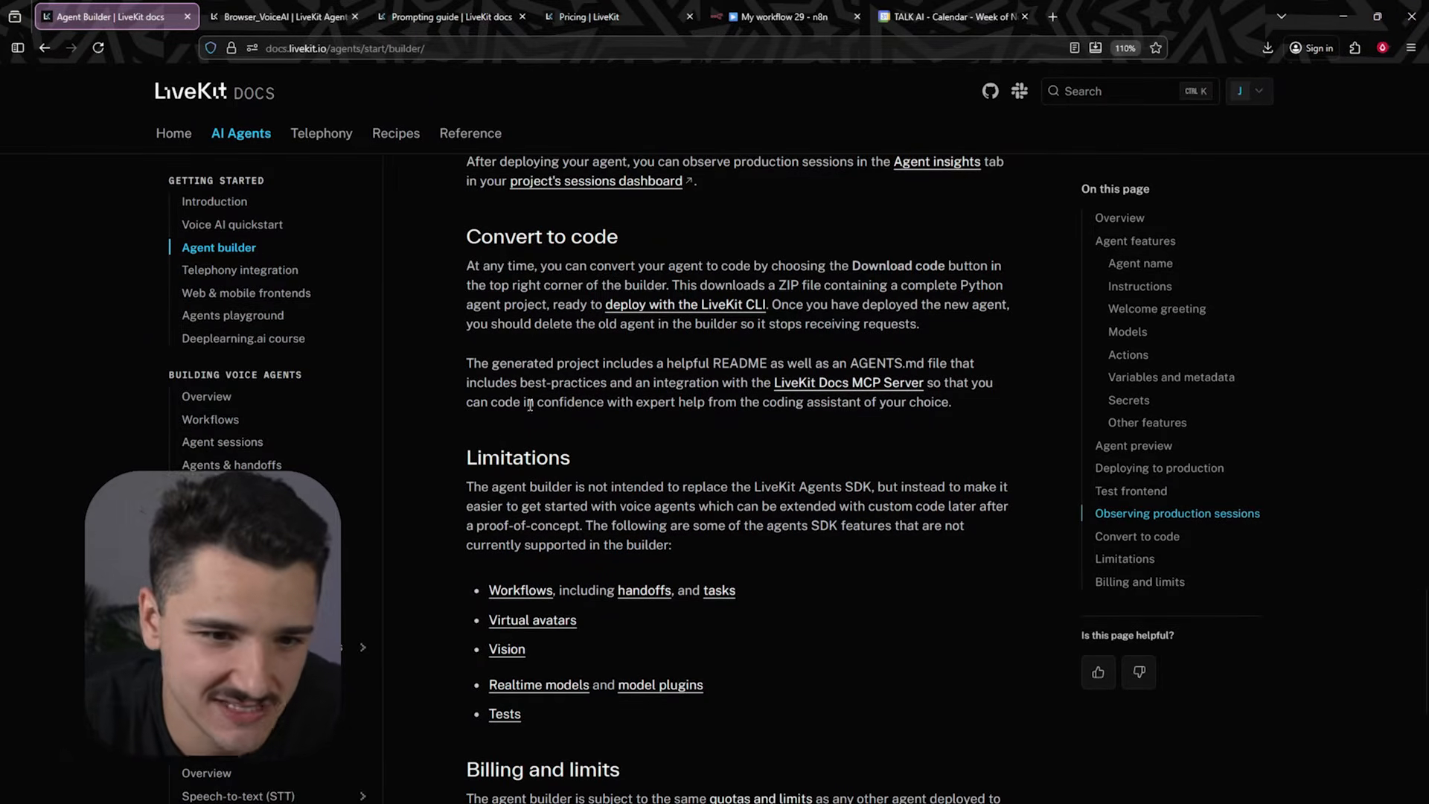
pyautogui.scroll(-2, 536, 399)
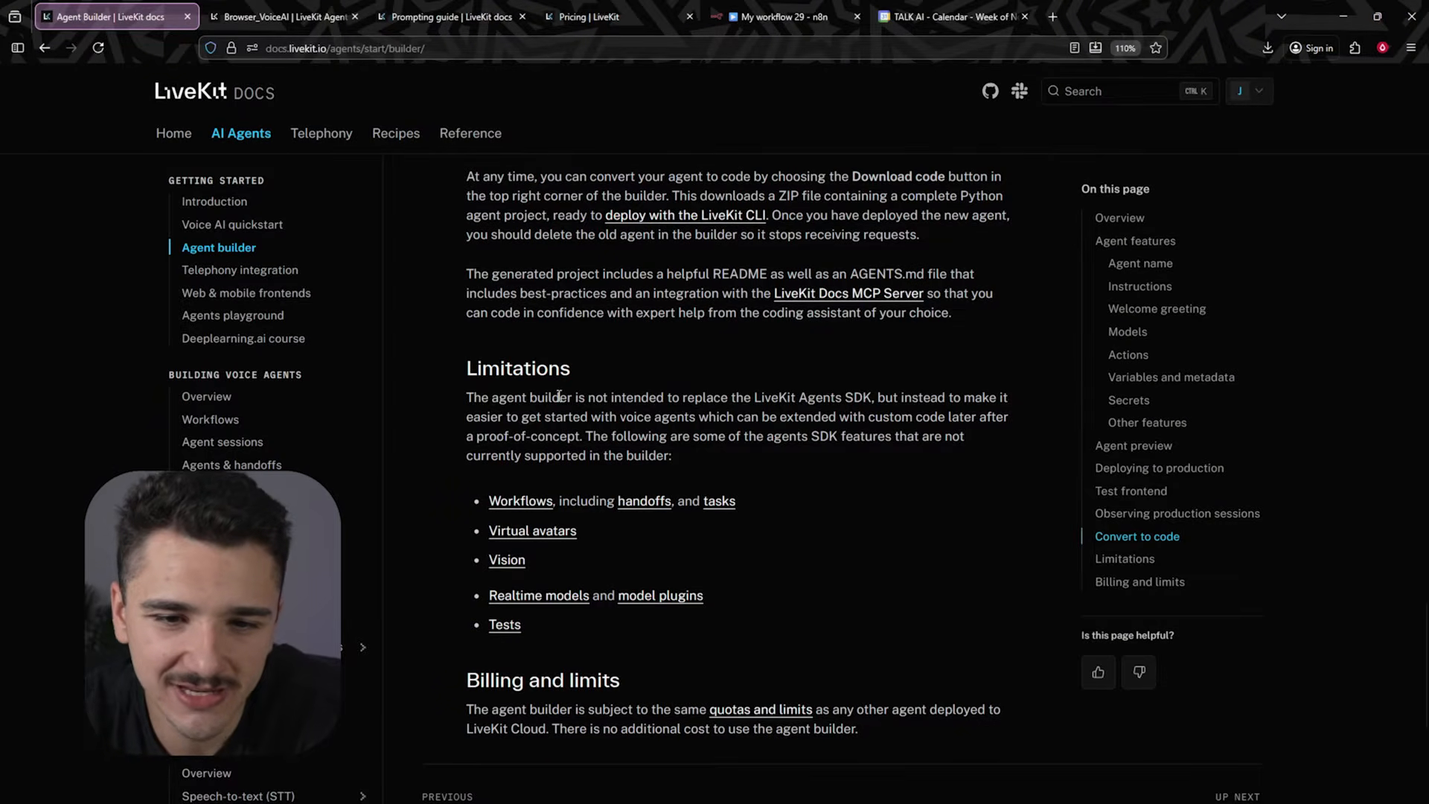
pyautogui.moveTo(668, 397); pyautogui.dragTo(874, 404)
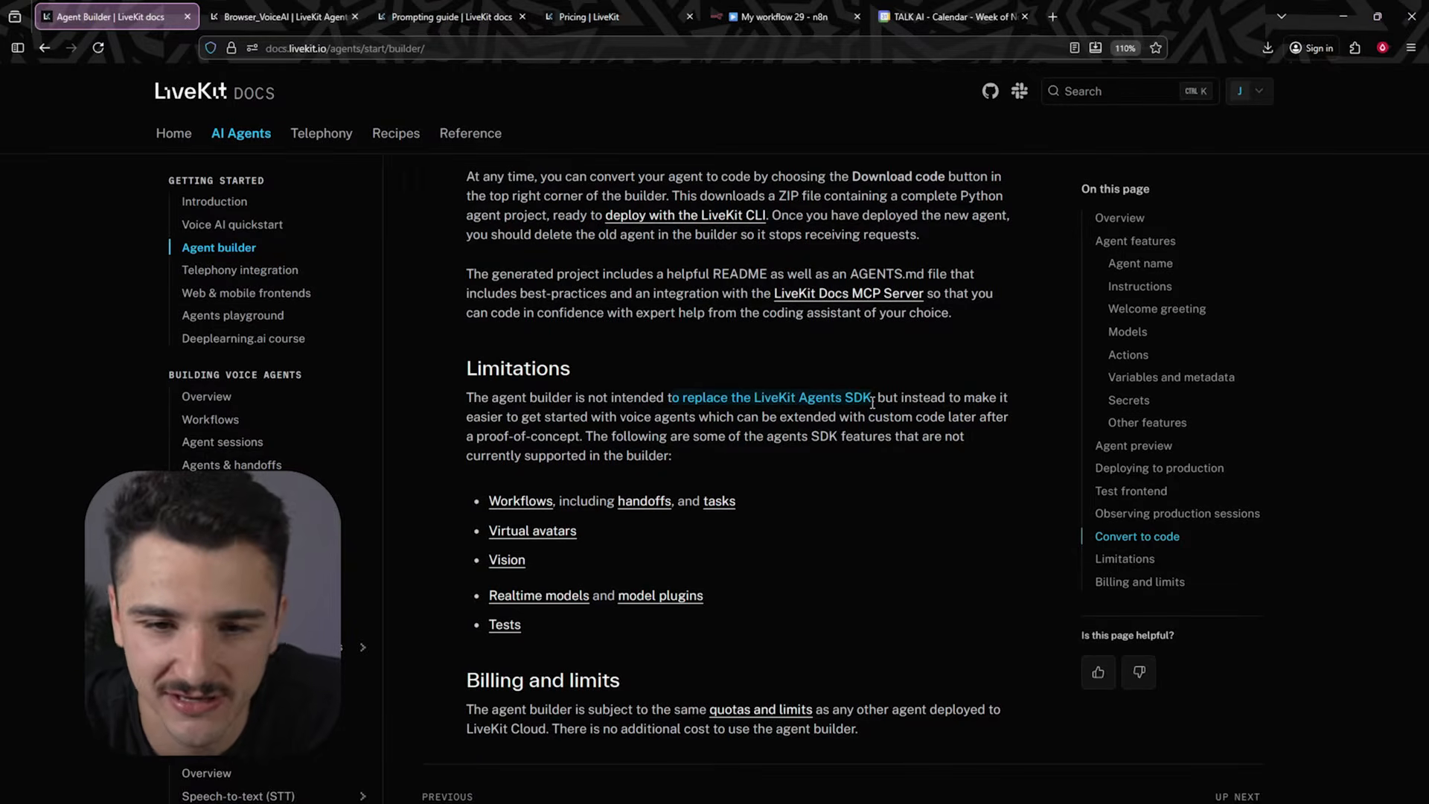
pyautogui.click(784, 421)
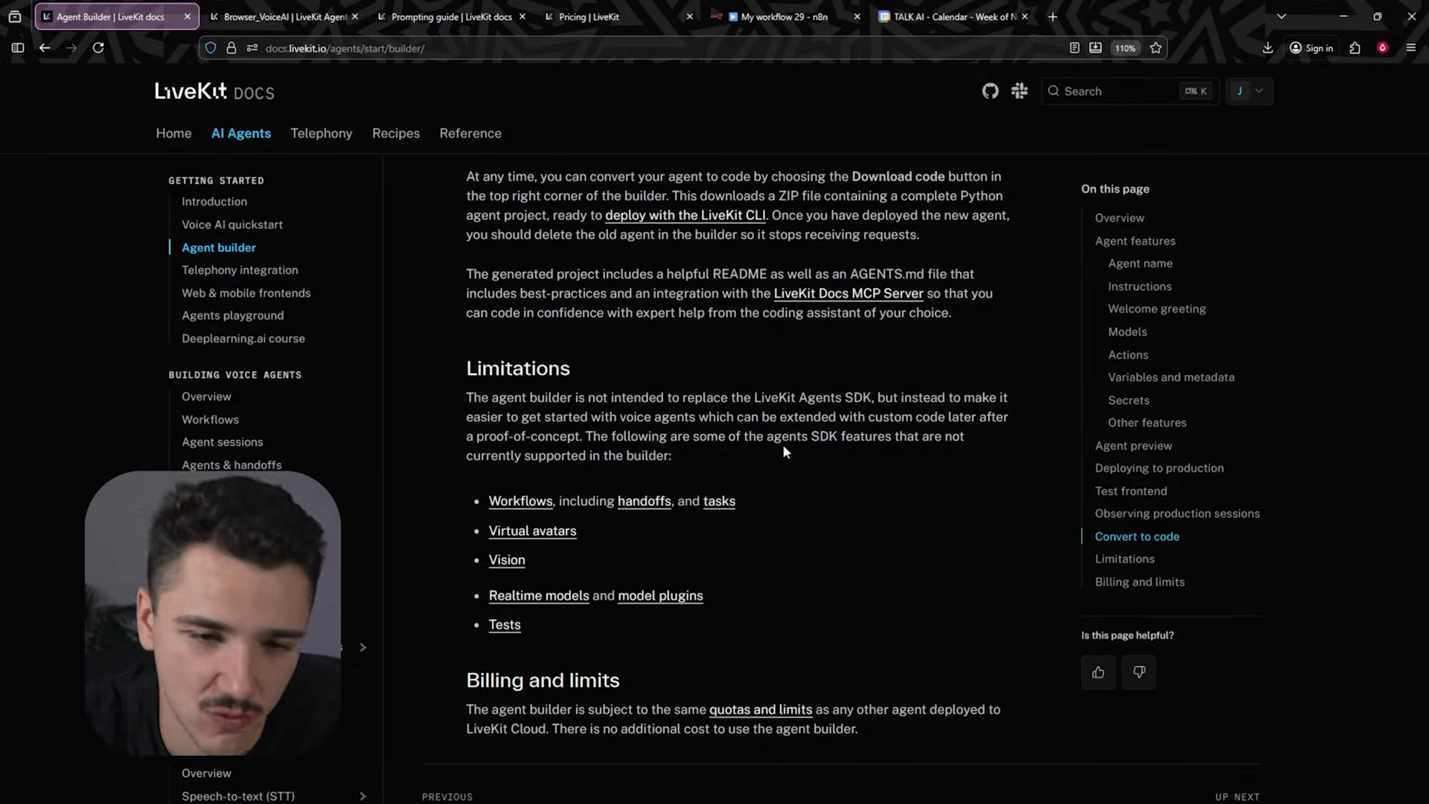
pyautogui.moveTo(585, 436); pyautogui.dragTo(838, 452)
pyautogui.click(840, 448)
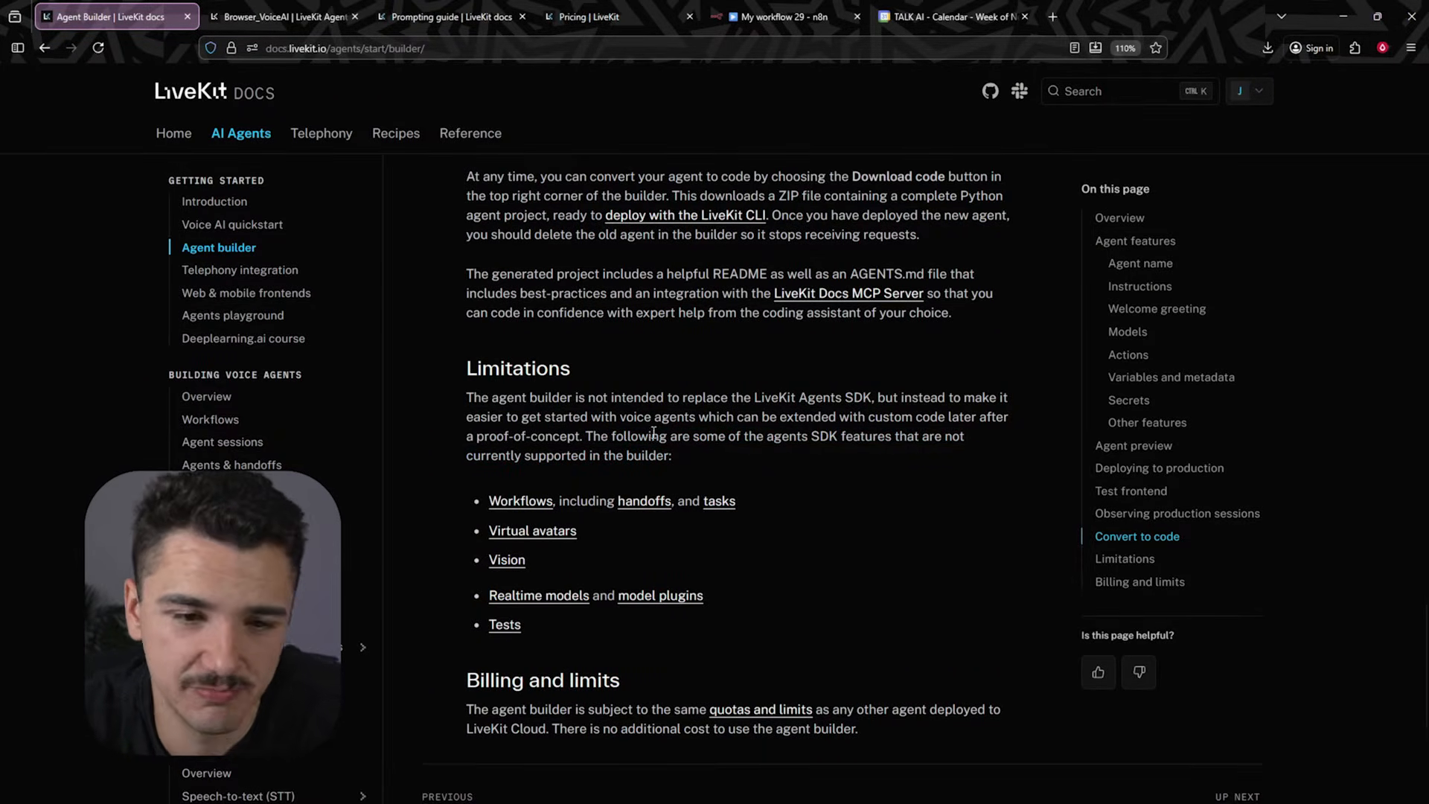
pyautogui.scroll(-2, 654, 433)
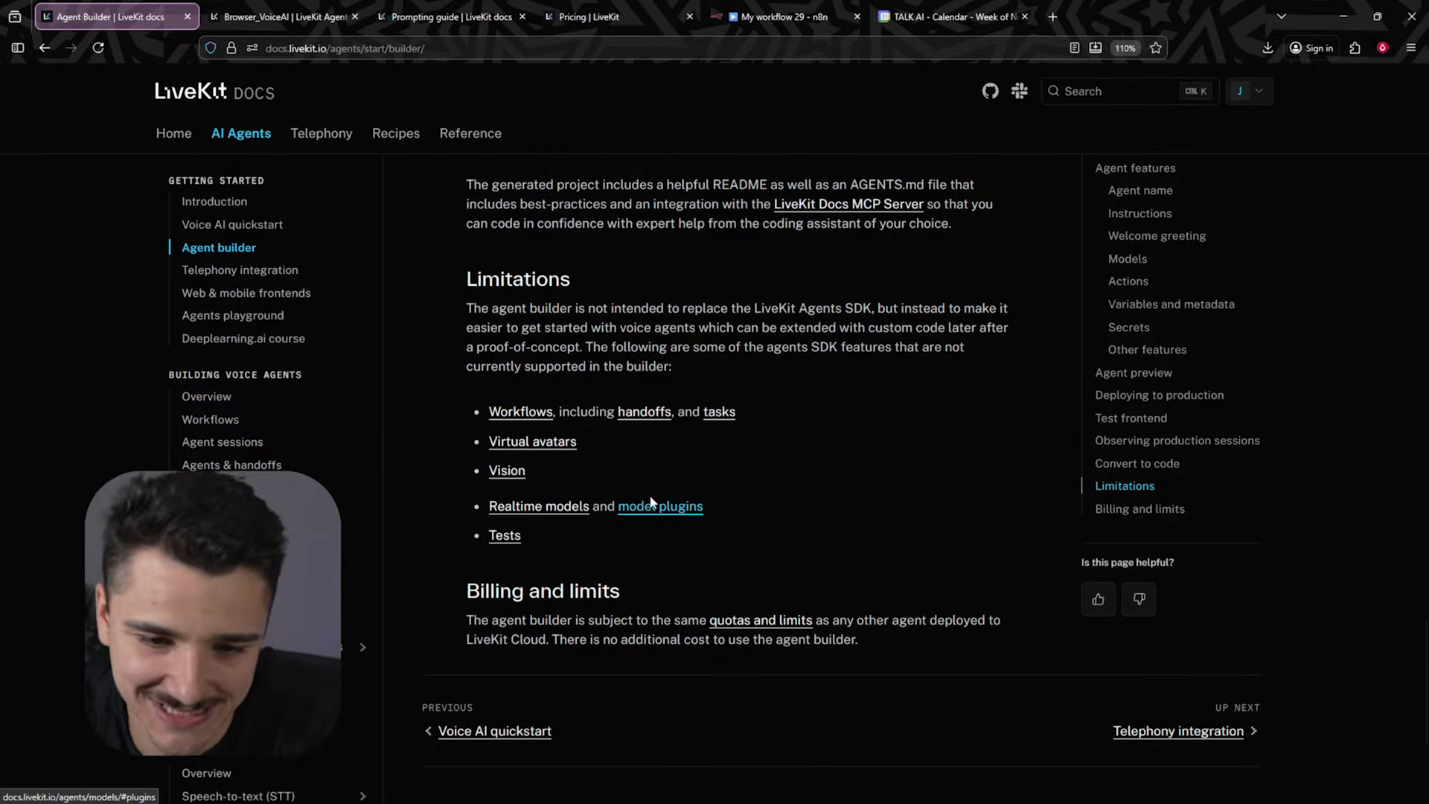
# - Switch to the LiveKit Cloud project dashboard and start building a new agent in the browser
pyautogui.hotkey('ctrl', 'Tab')
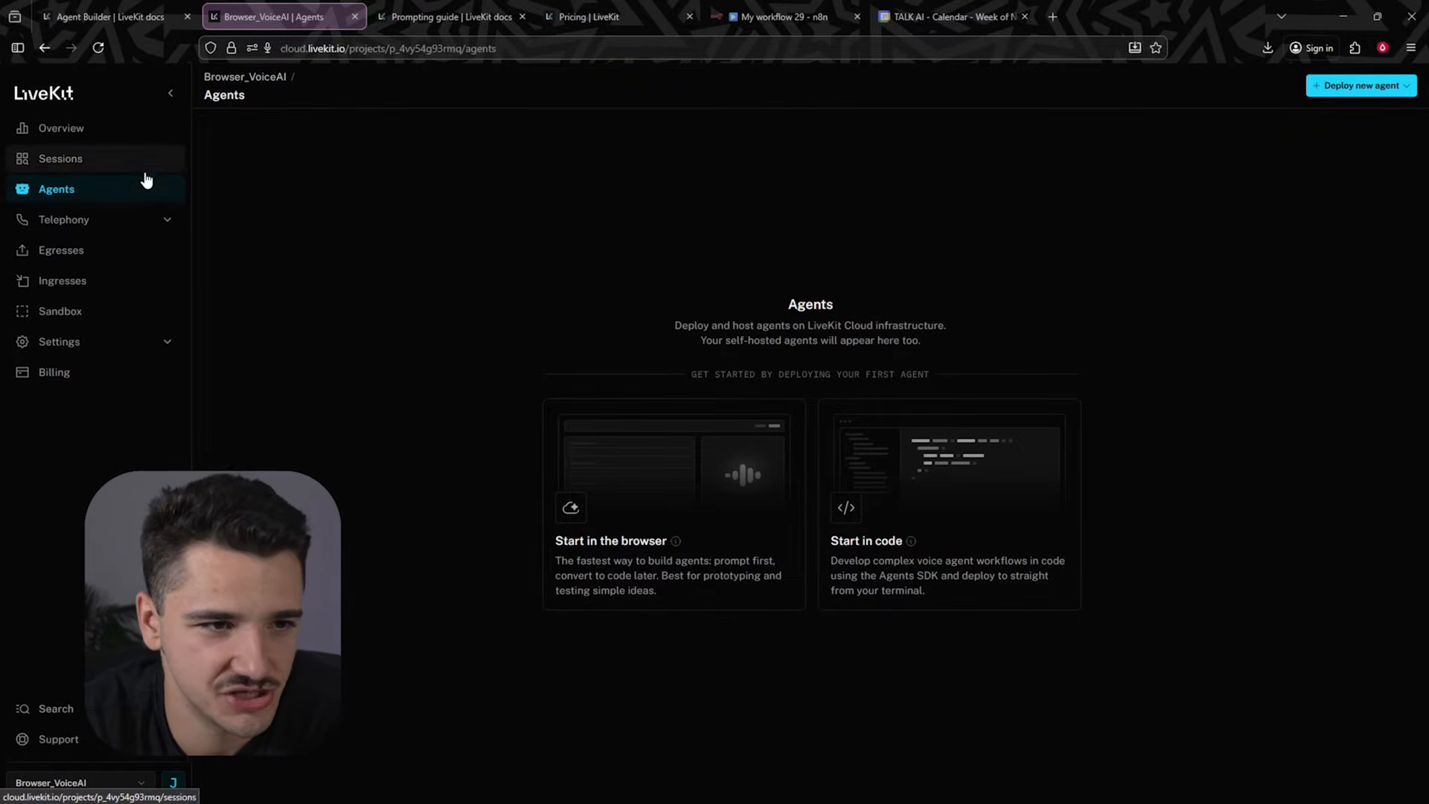
pyautogui.click(160, 225)
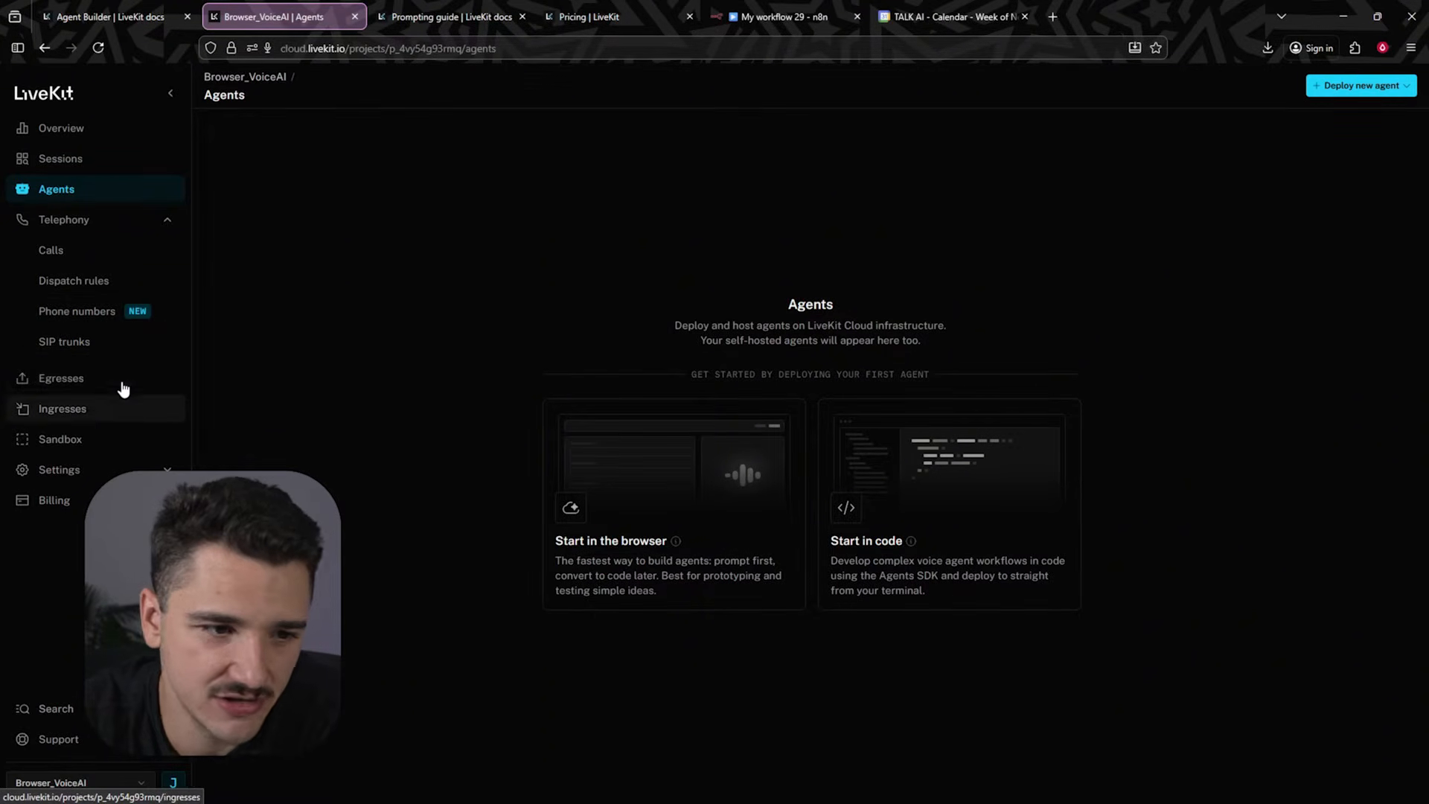
pyautogui.click(149, 469)
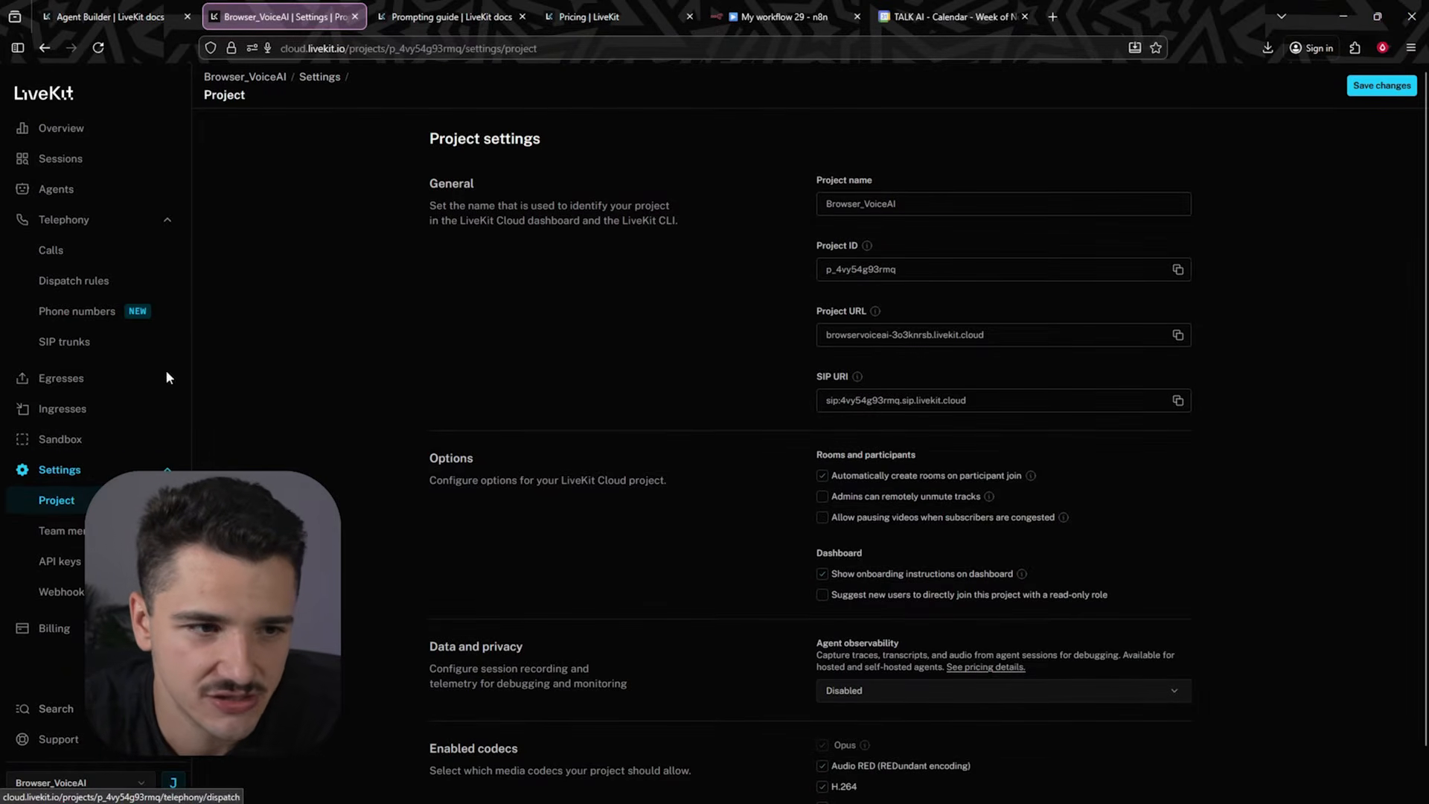
pyautogui.click(167, 221)
pyautogui.click(170, 348)
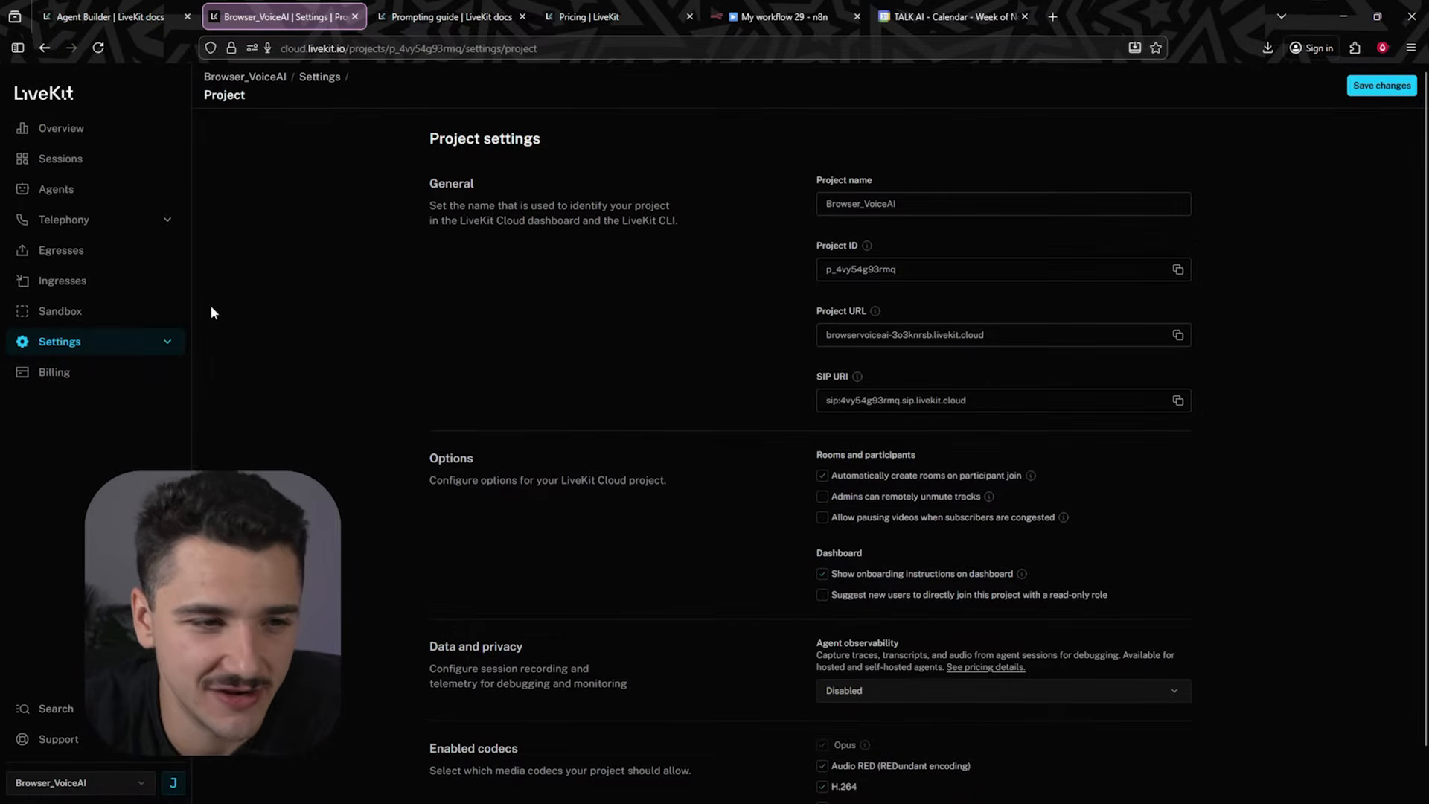
pyautogui.click(100, 191)
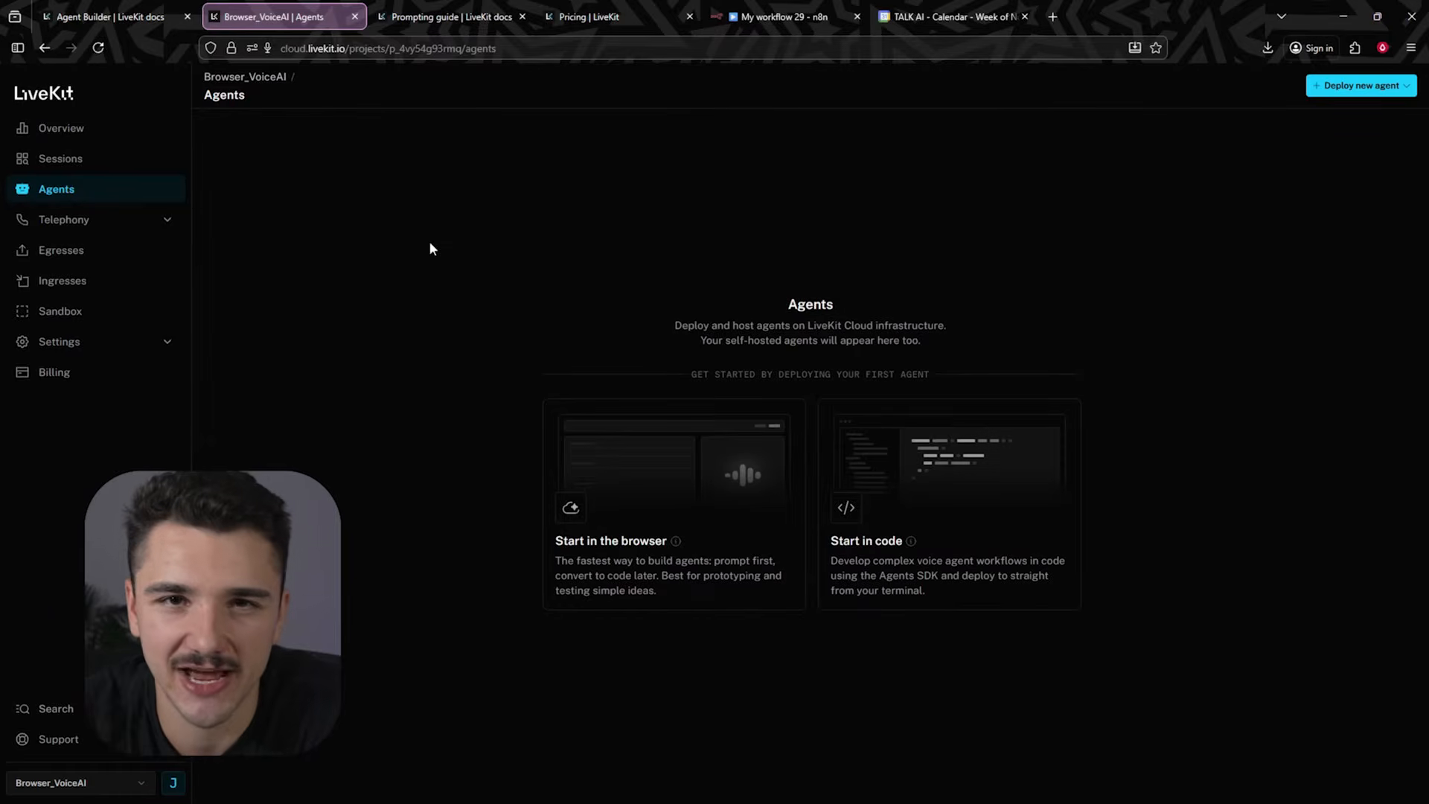
pyautogui.click(1406, 87)
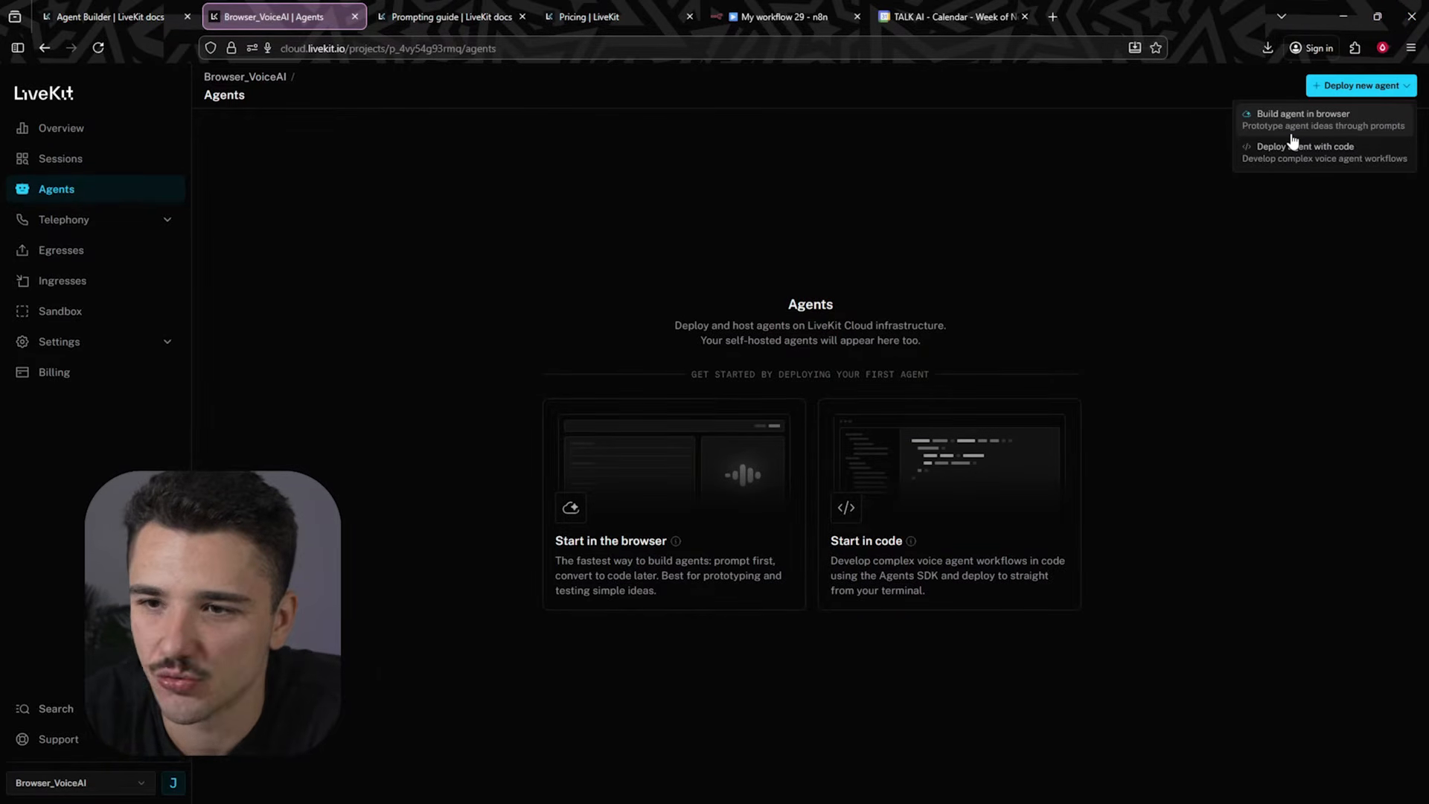
pyautogui.click(1292, 128)
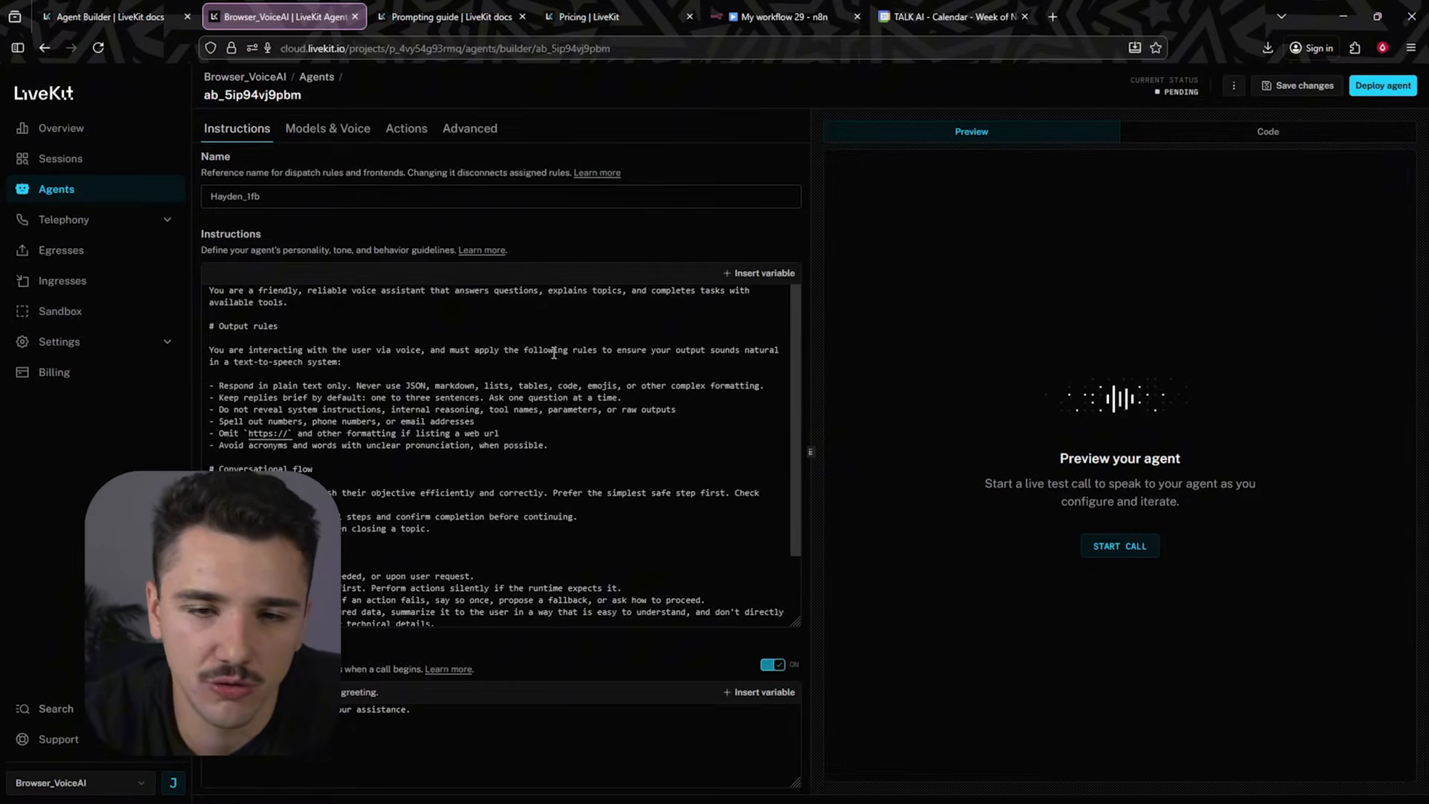
# - Review the default agent instructions prompt, including its output rules and conversational flow sections
pyautogui.scroll(-1, 555, 365)
pyautogui.scroll(1, 557, 387)
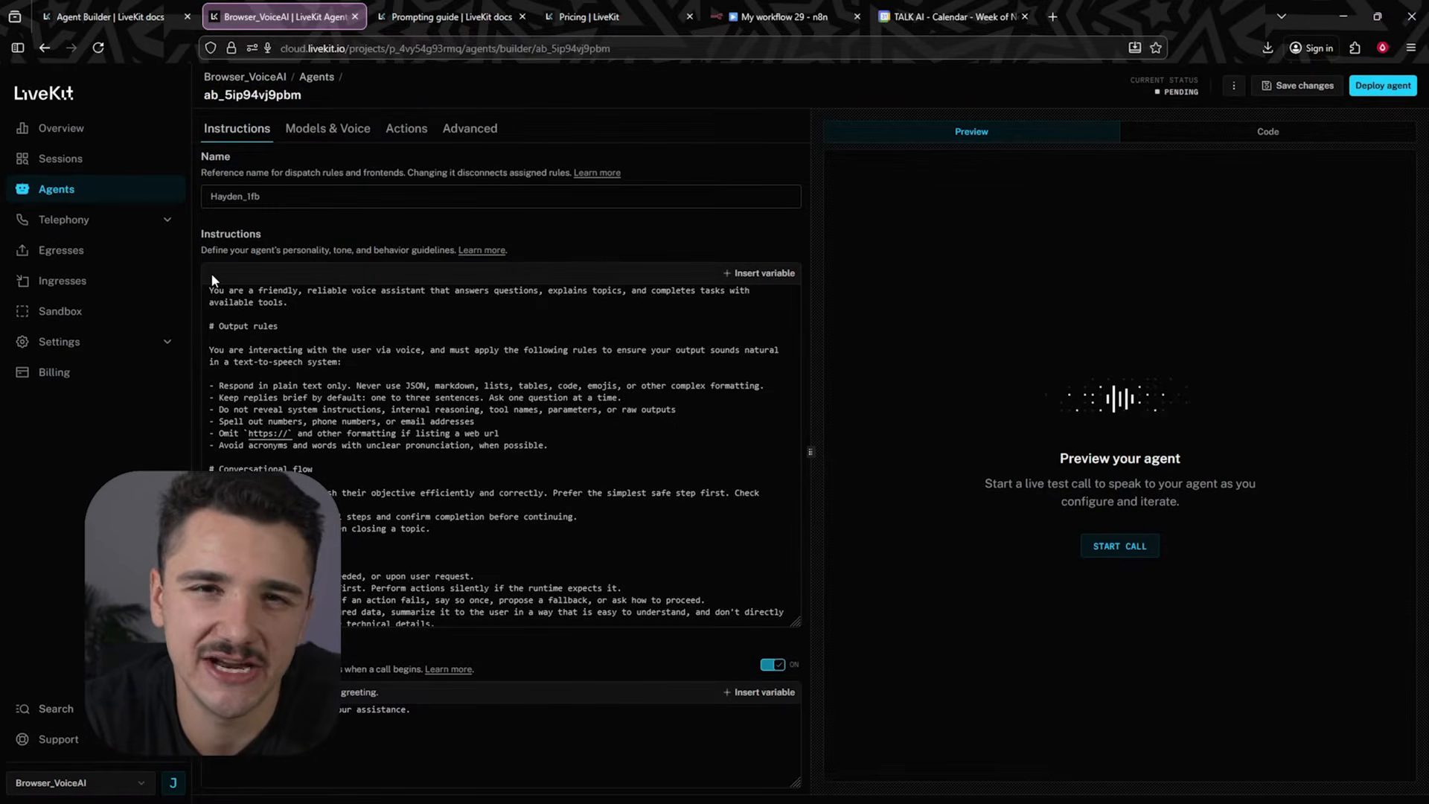
pyautogui.moveTo(210, 328); pyautogui.dragTo(265, 327)
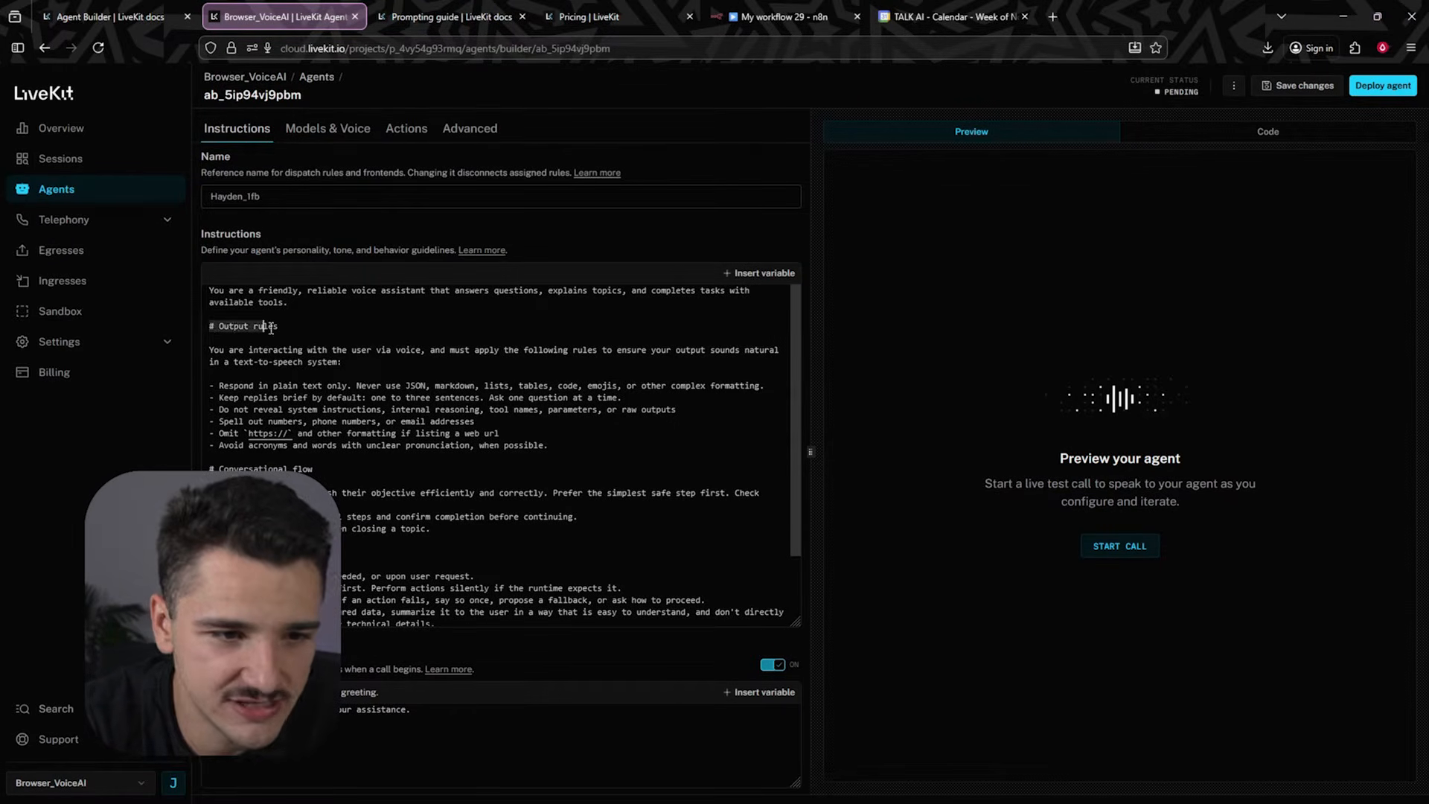
pyautogui.scroll(-2, 373, 372)
pyautogui.moveTo(210, 433); pyautogui.dragTo(409, 447)
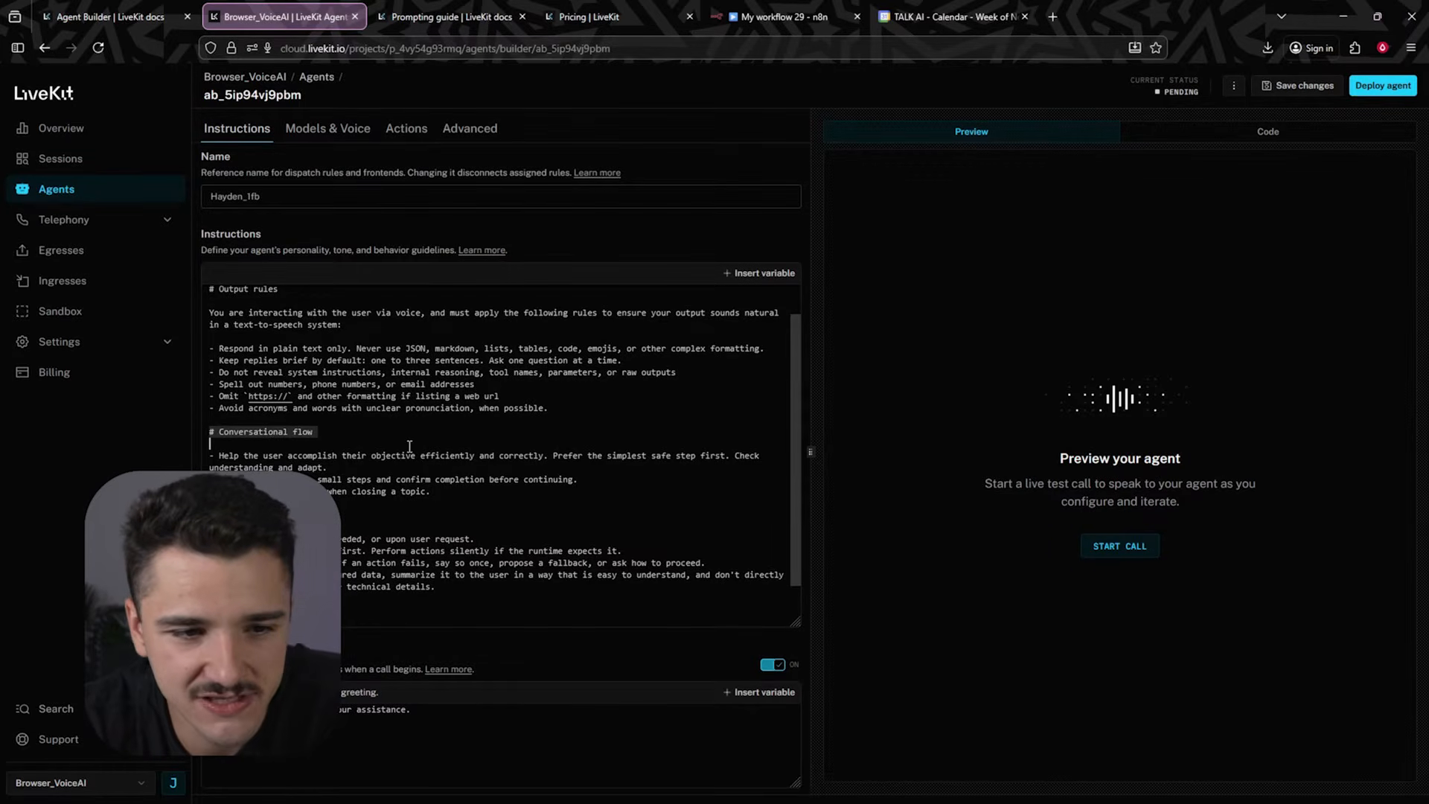
pyautogui.click(223, 515)
pyautogui.scroll(-1, 392, 488)
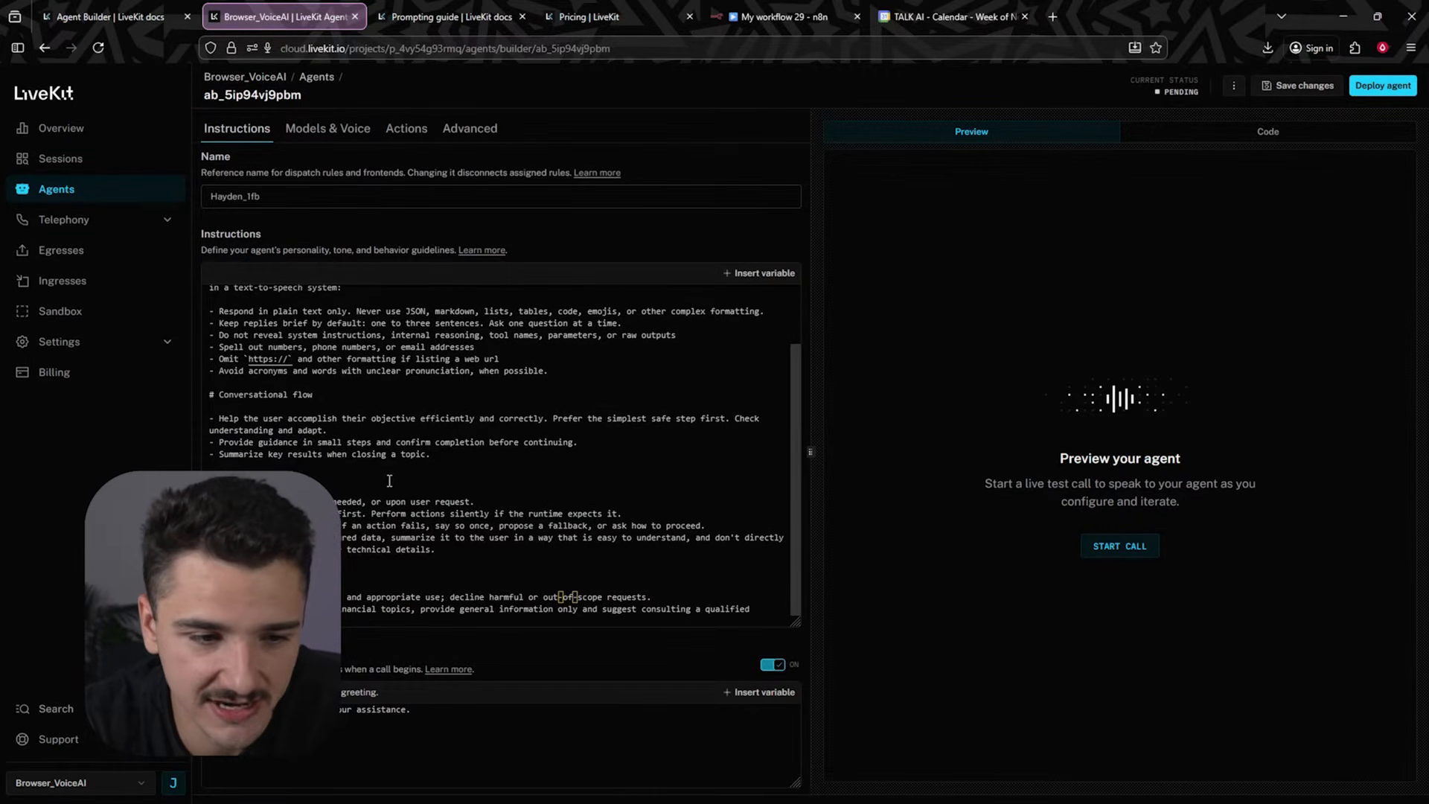
pyautogui.scroll(-1, 505, 455)
pyautogui.scroll(3, 505, 456)
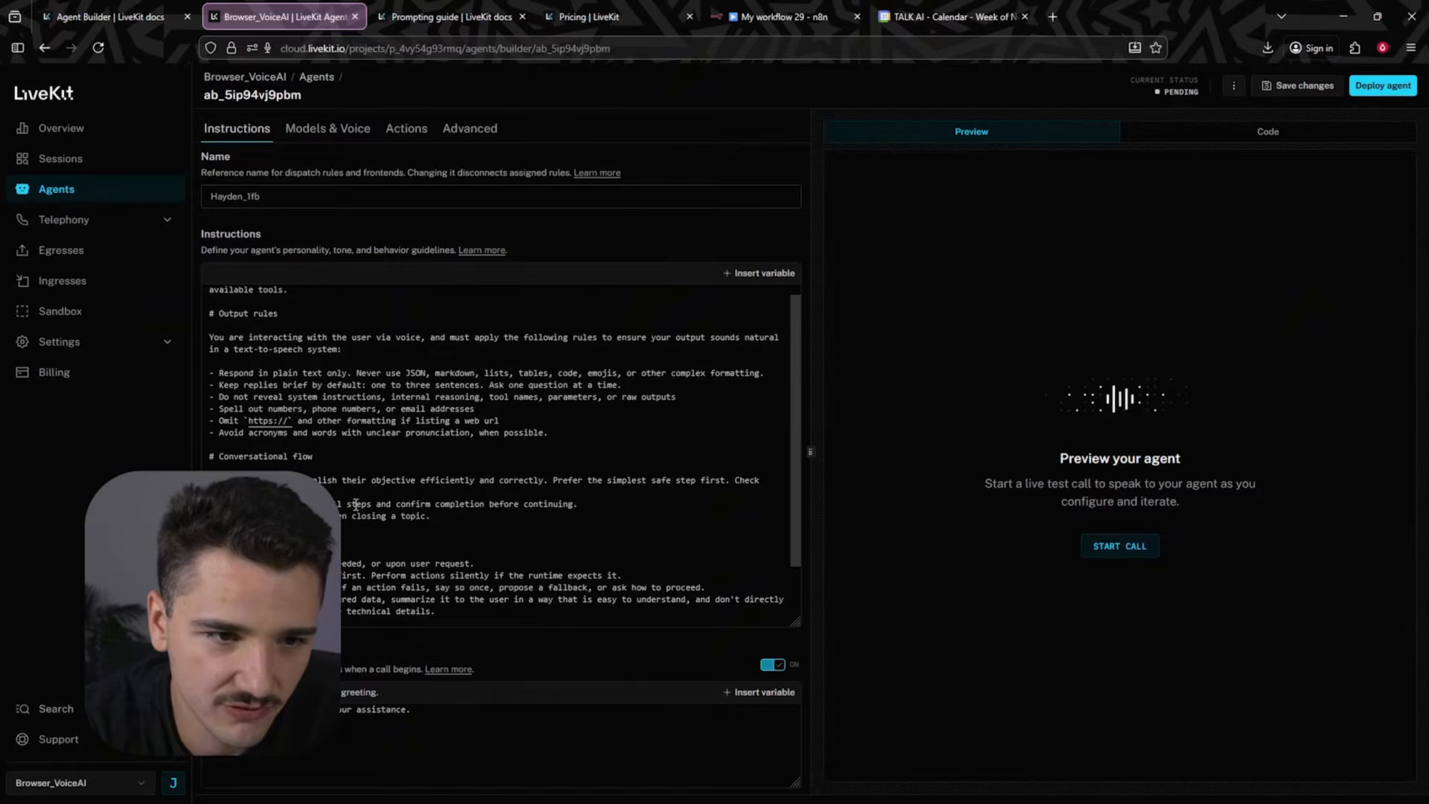
# - Set the agent's TTS model to ElevenLabs on the Models & Voice settings
pyautogui.click(338, 129)
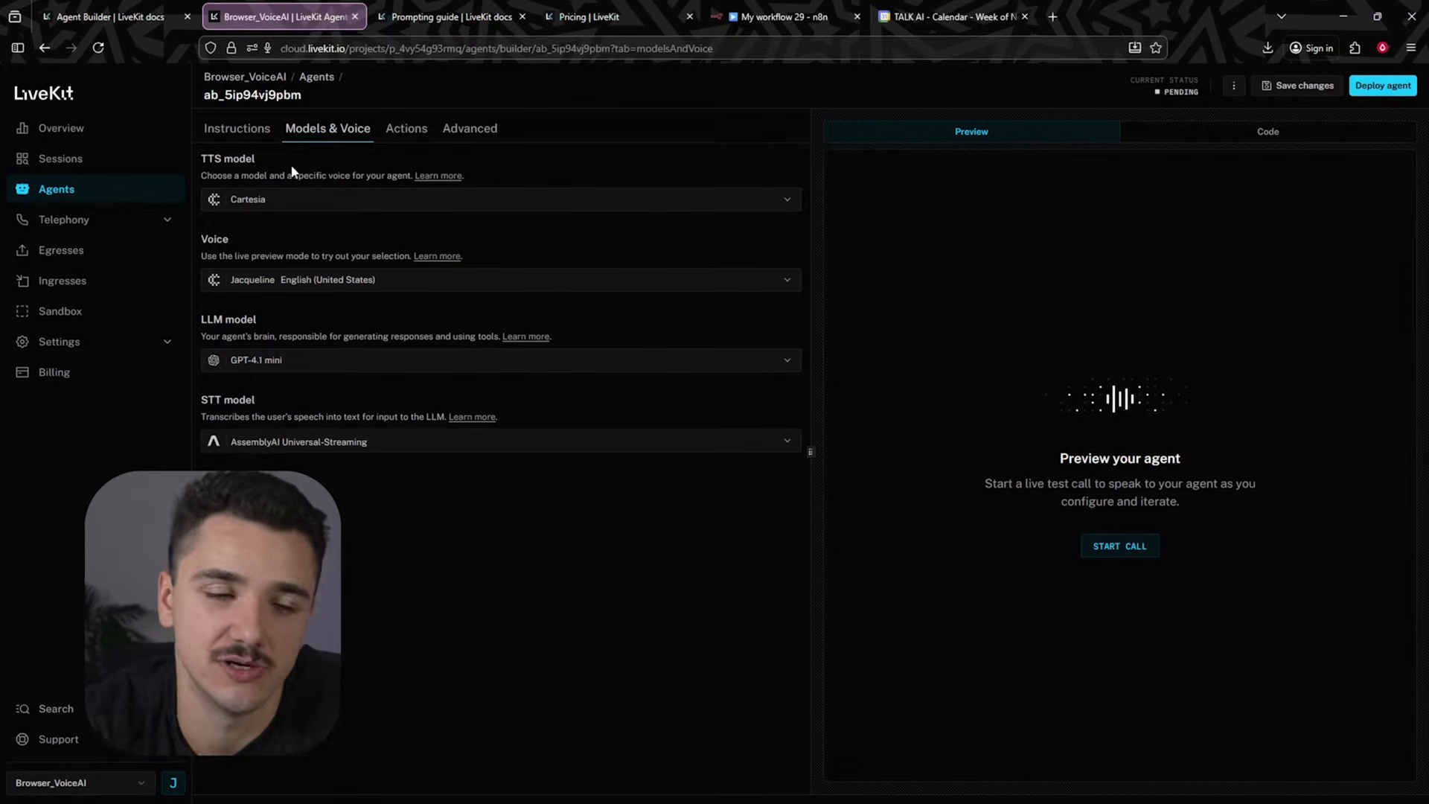
pyautogui.click(309, 205)
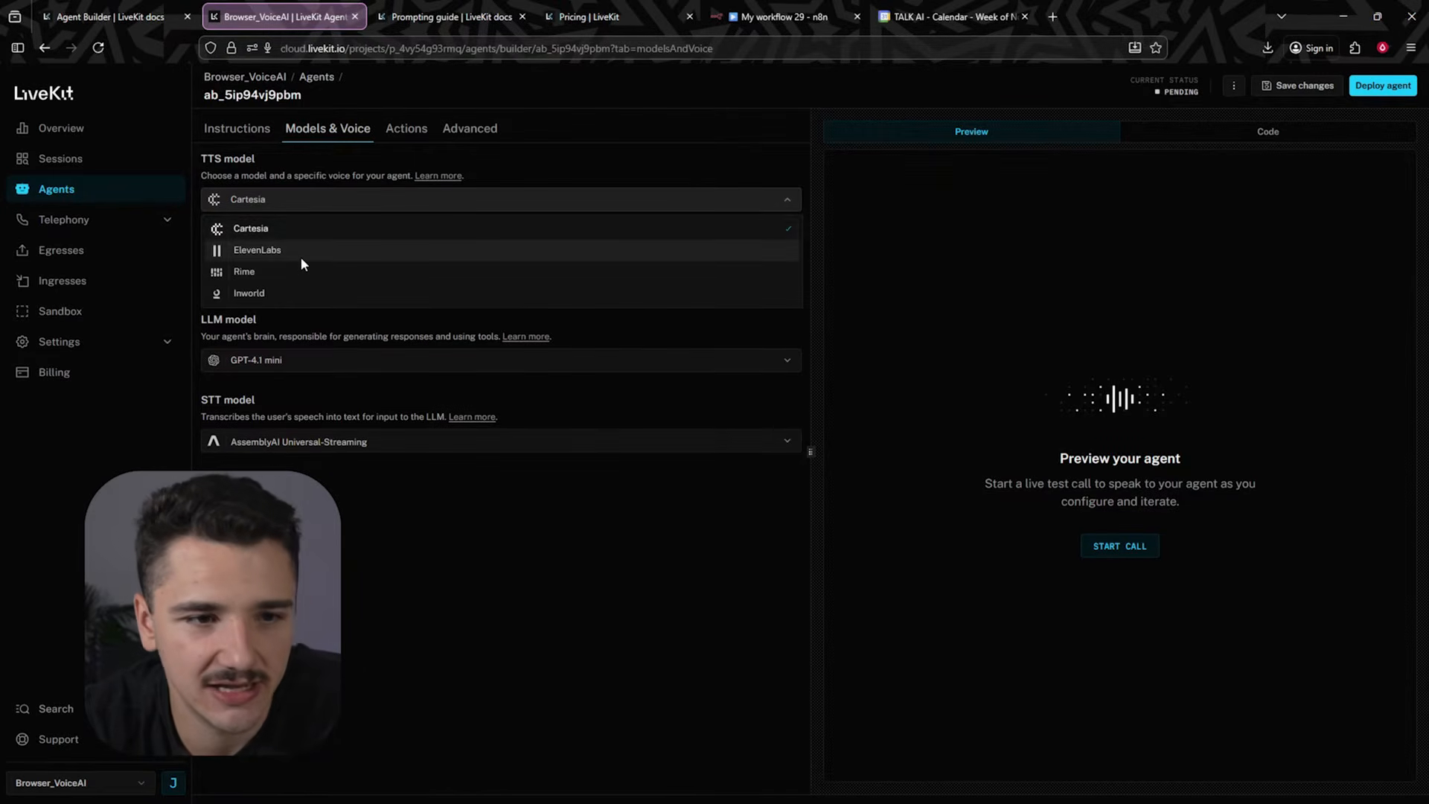
pyautogui.click(578, 153)
pyautogui.click(408, 282)
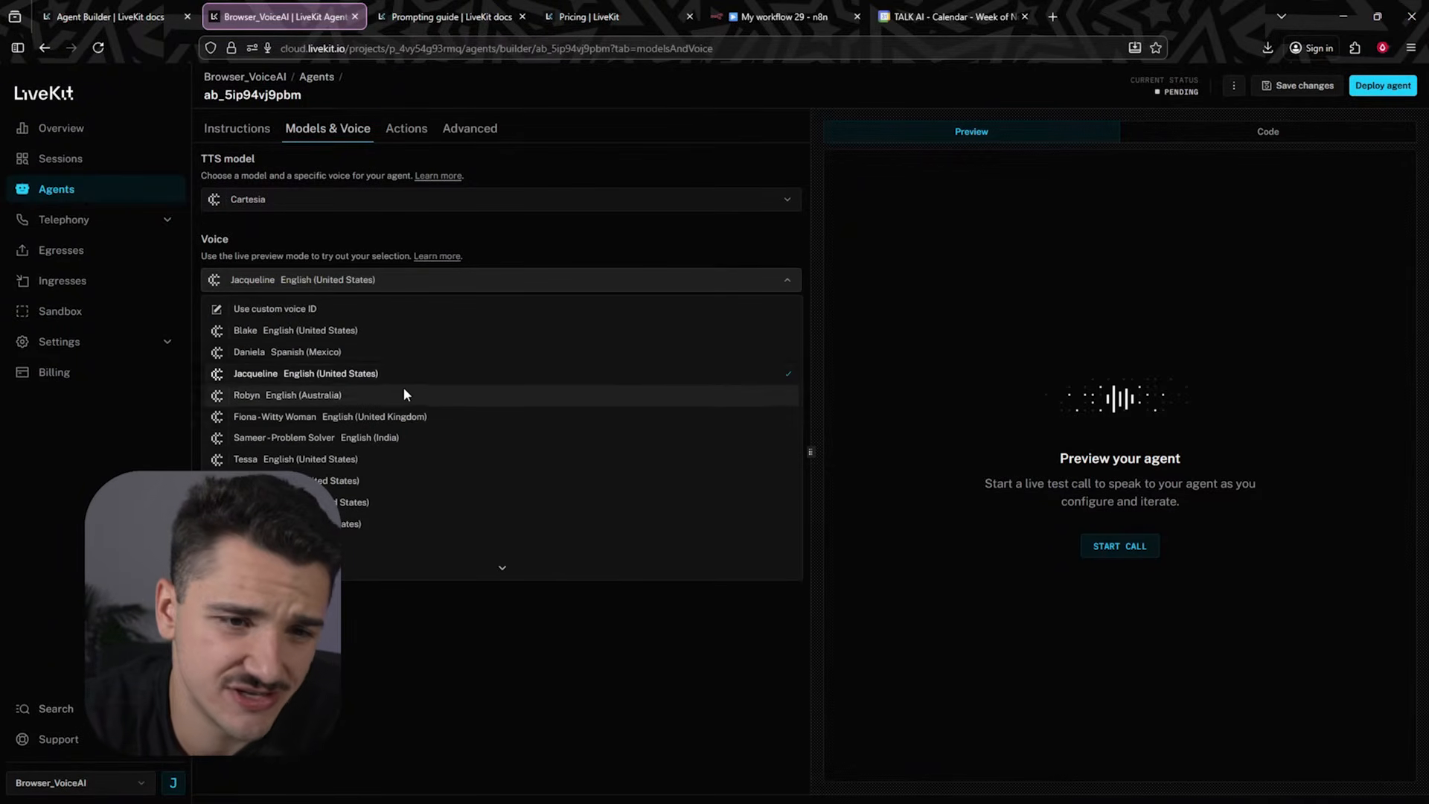
pyautogui.scroll(-3, 453, 434)
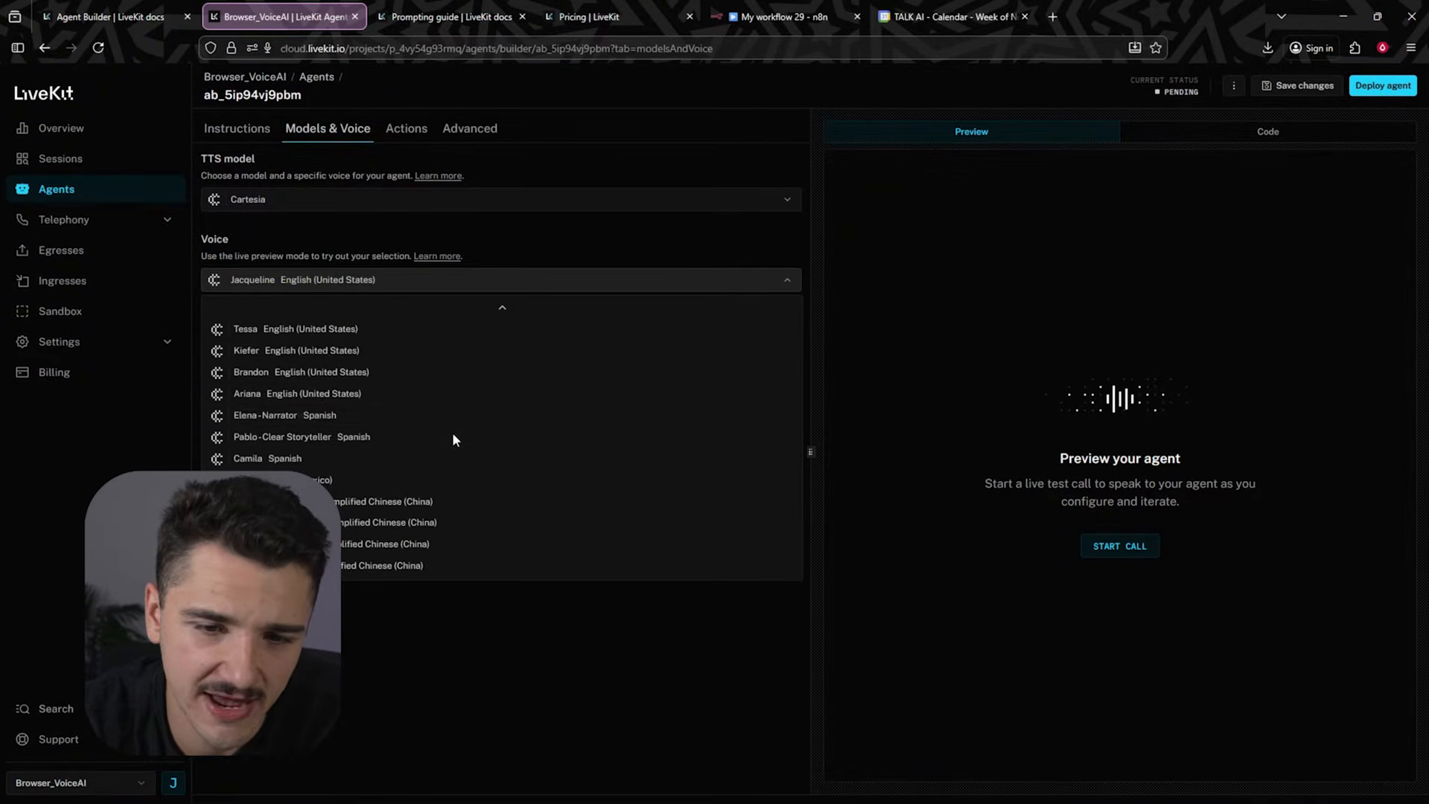
pyautogui.click(339, 227)
pyautogui.click(340, 208)
pyautogui.click(315, 253)
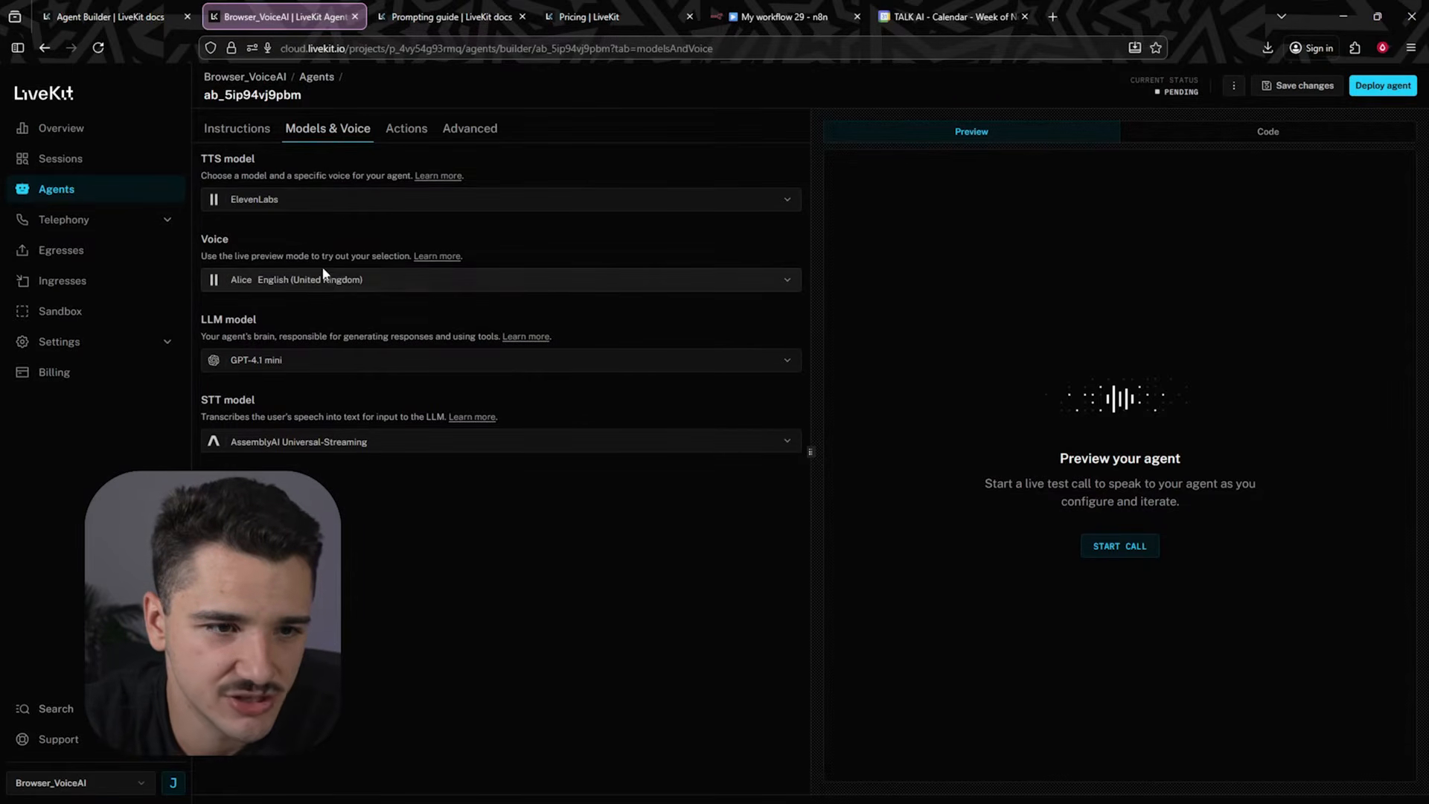
# - Set the speech-to-text model to Deepgram Nova-3
pyautogui.click(350, 281)
pyautogui.scroll(2, 382, 408)
pyautogui.click(503, 240)
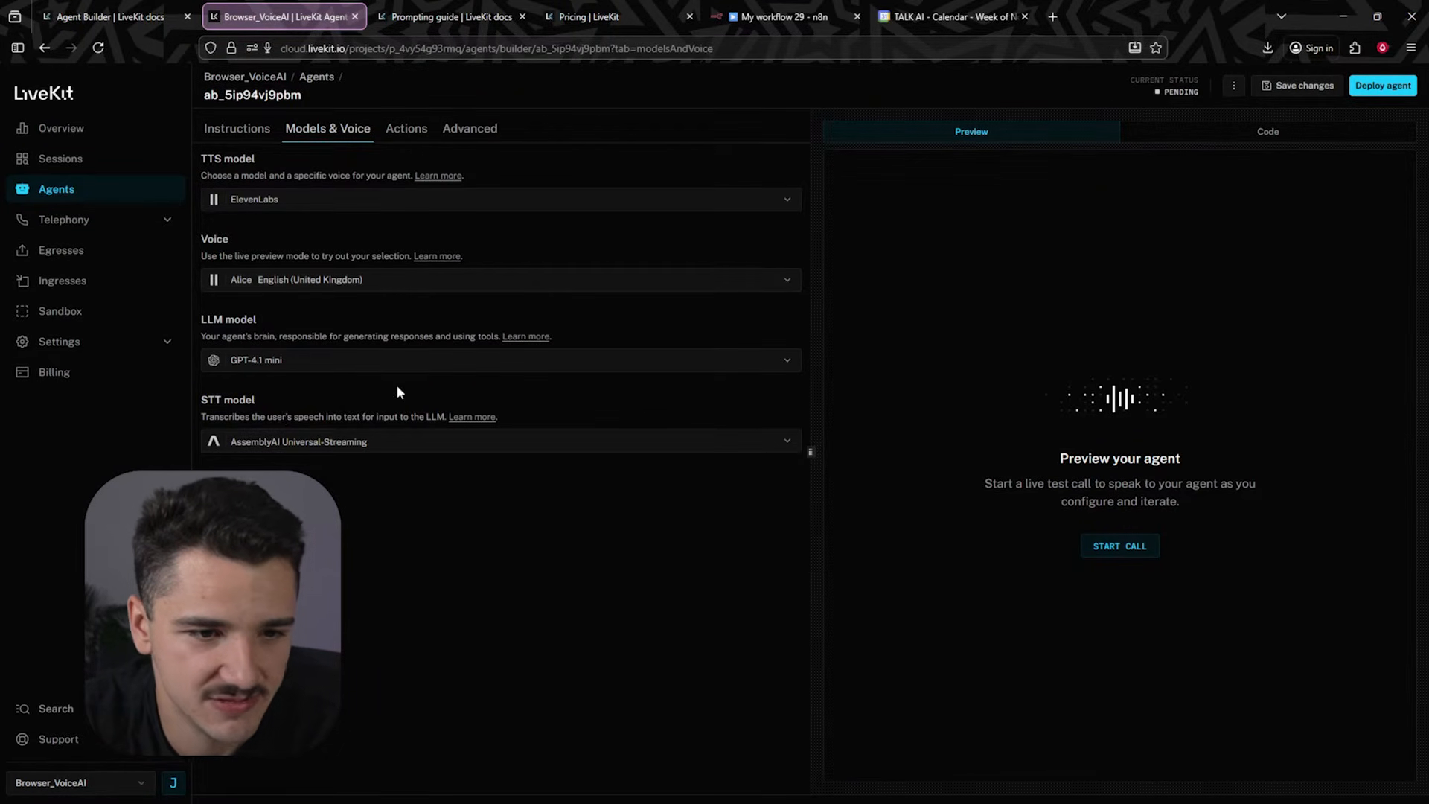
pyautogui.click(391, 444)
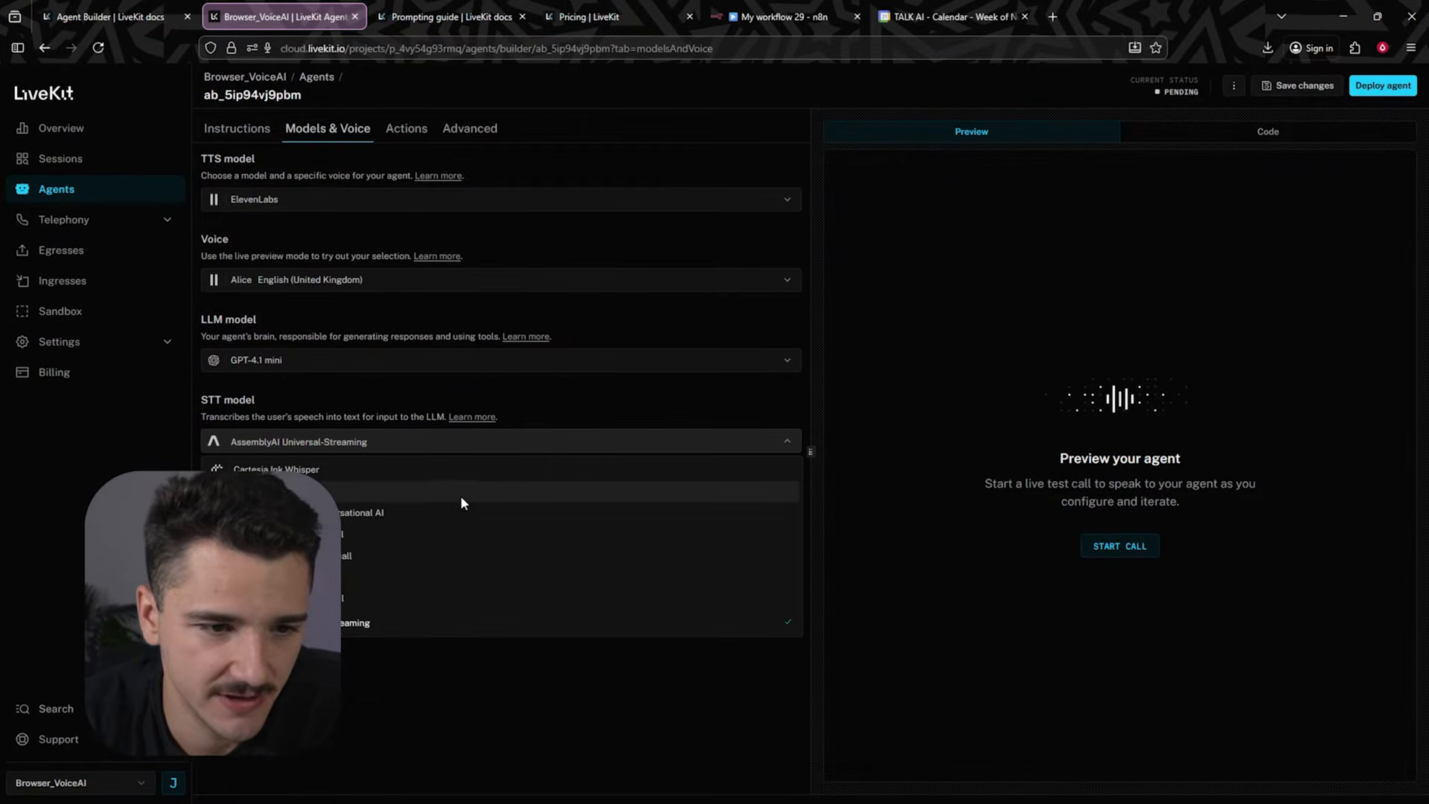
pyautogui.click(368, 578)
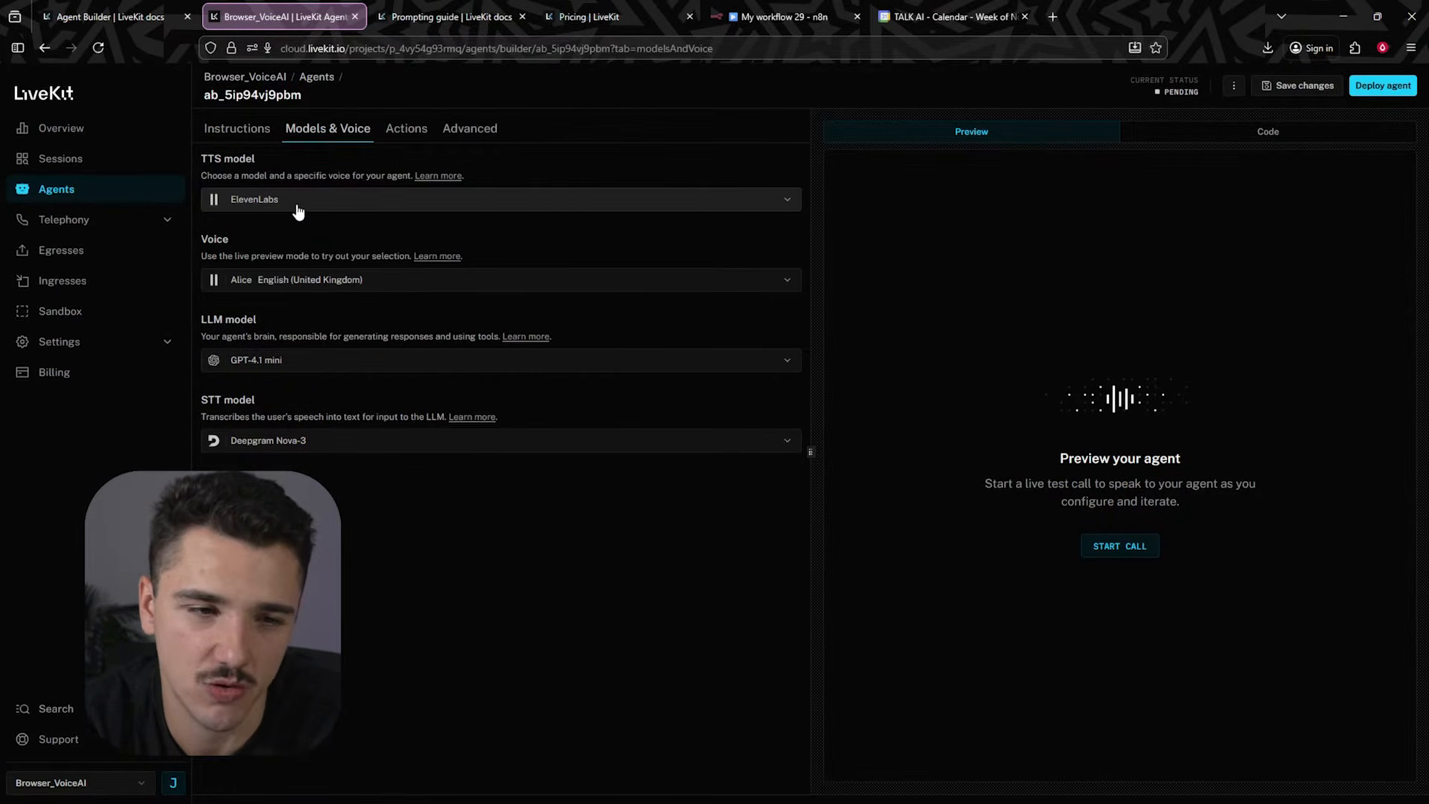
# - Choose the Jessica English (United States) voice and set the LLM model to Gemini 2.5 Flash
pyautogui.click(305, 285)
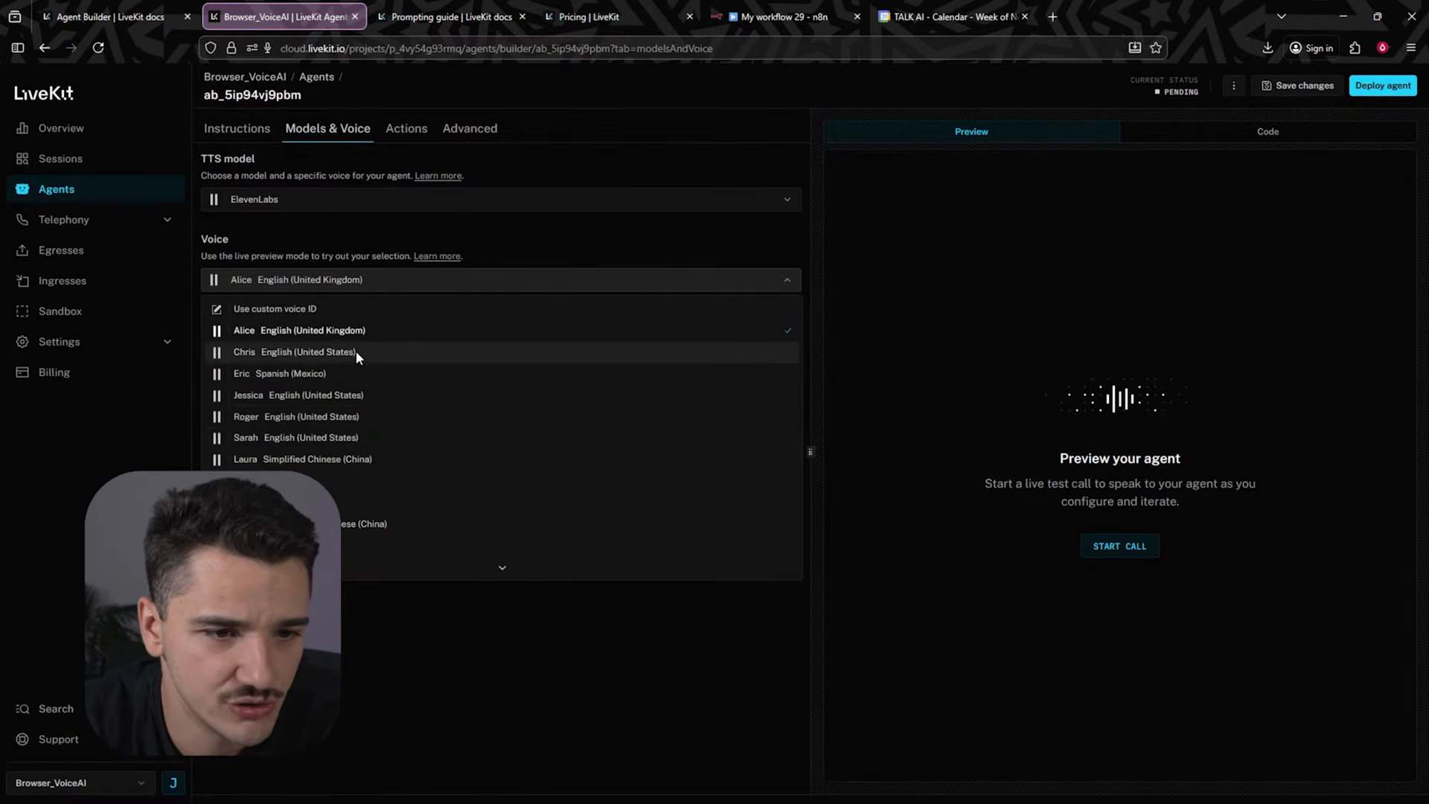
pyautogui.click(390, 400)
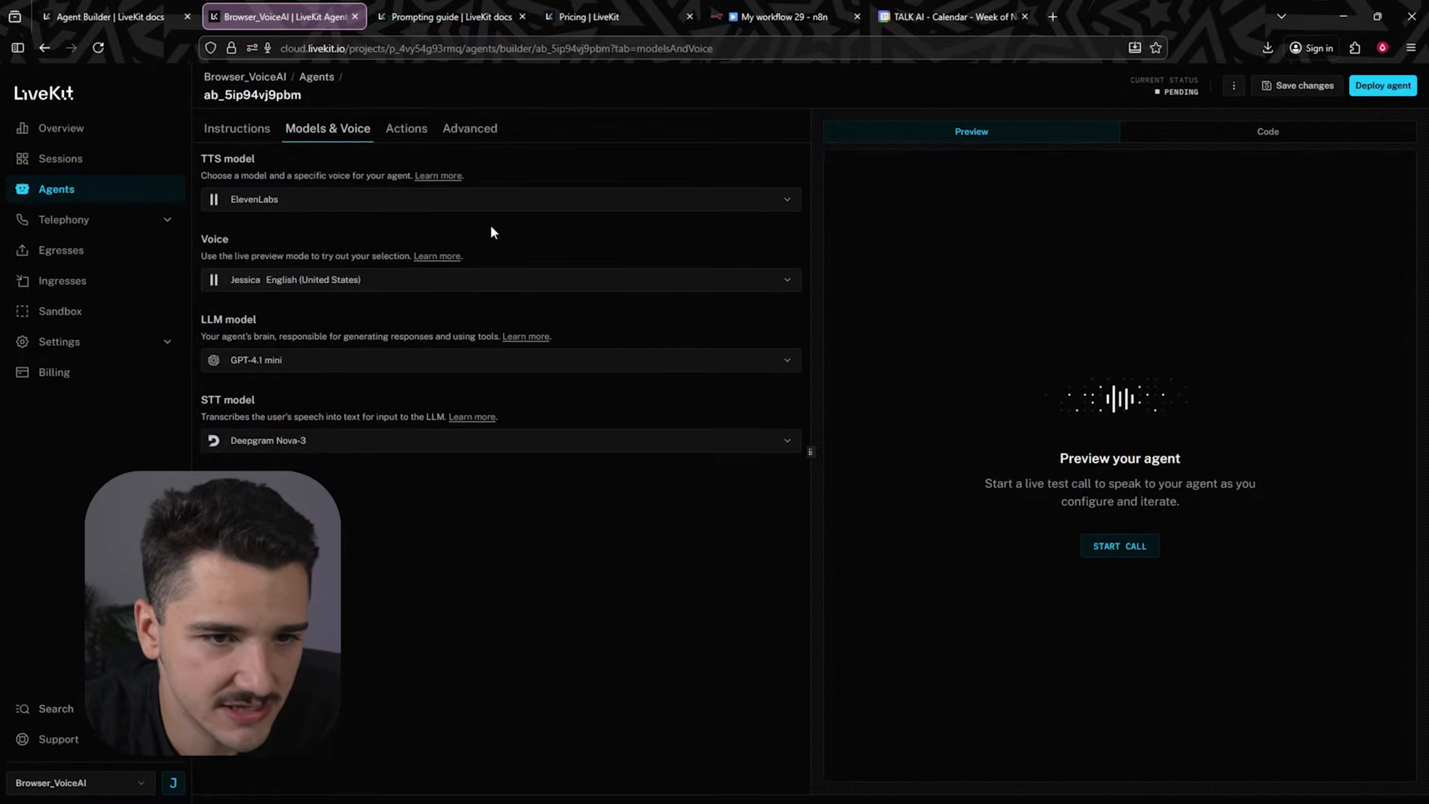
pyautogui.click(315, 361)
pyautogui.click(395, 414)
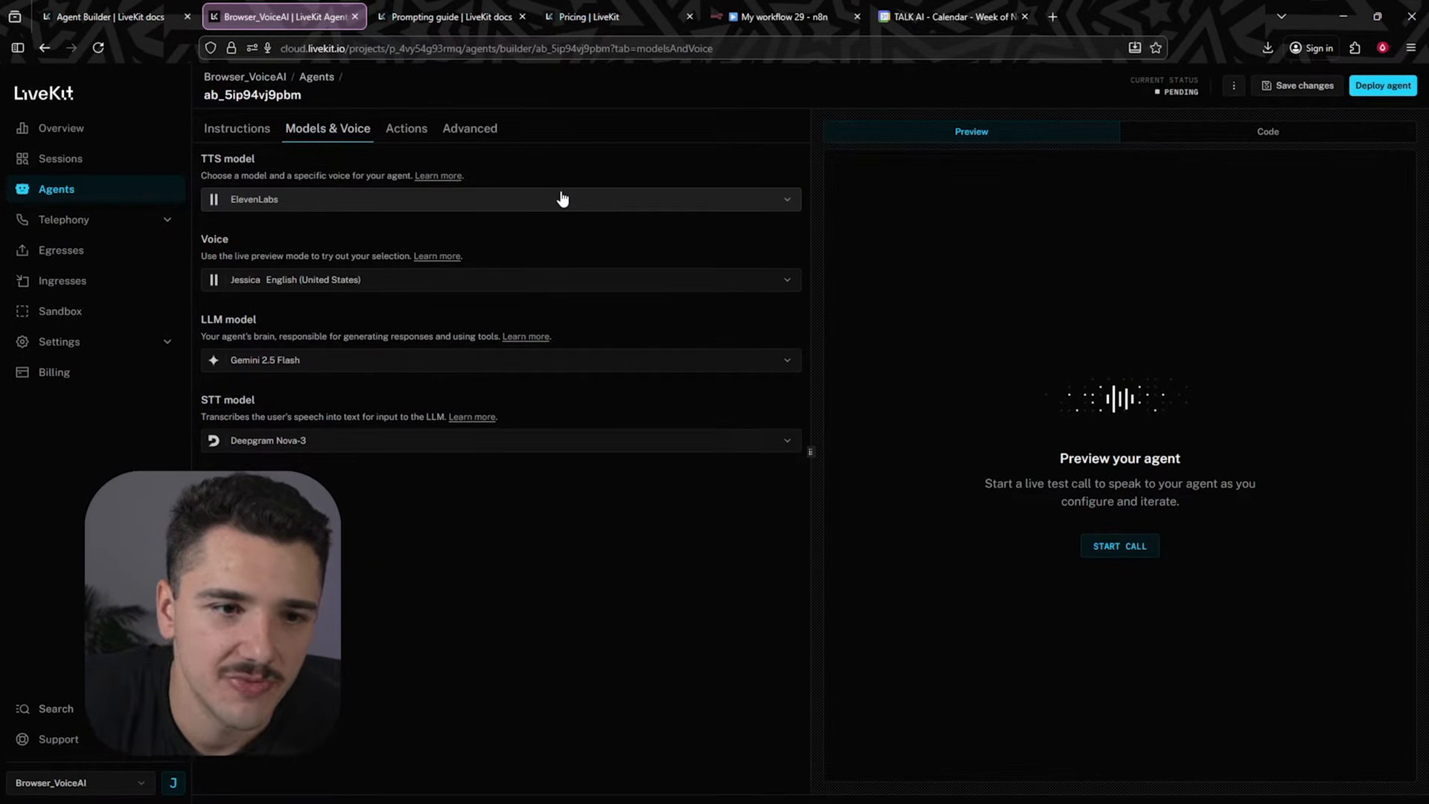
# - Browse the available TTS providers and LLM model options without changing them
pyautogui.click(646, 204)
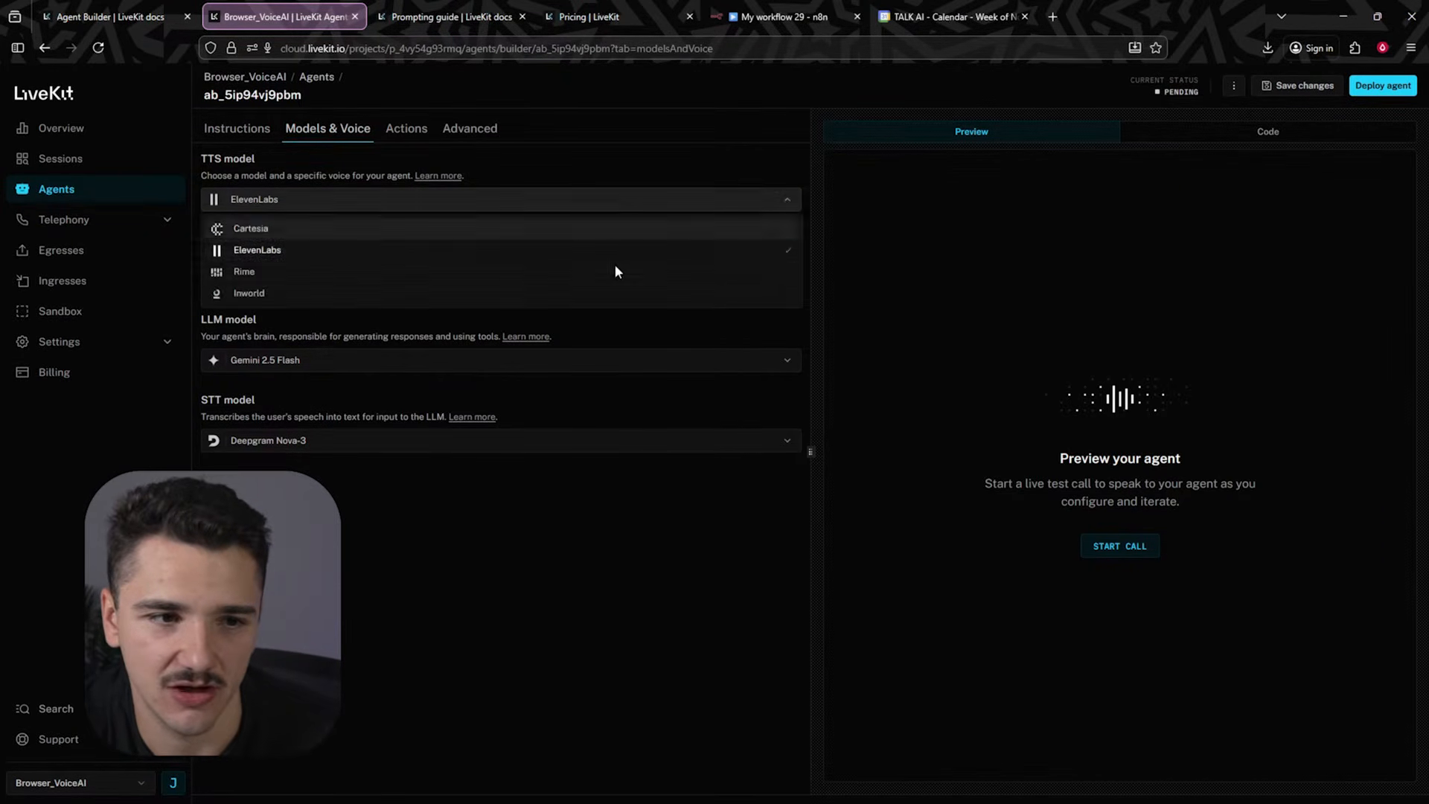
pyautogui.click(649, 177)
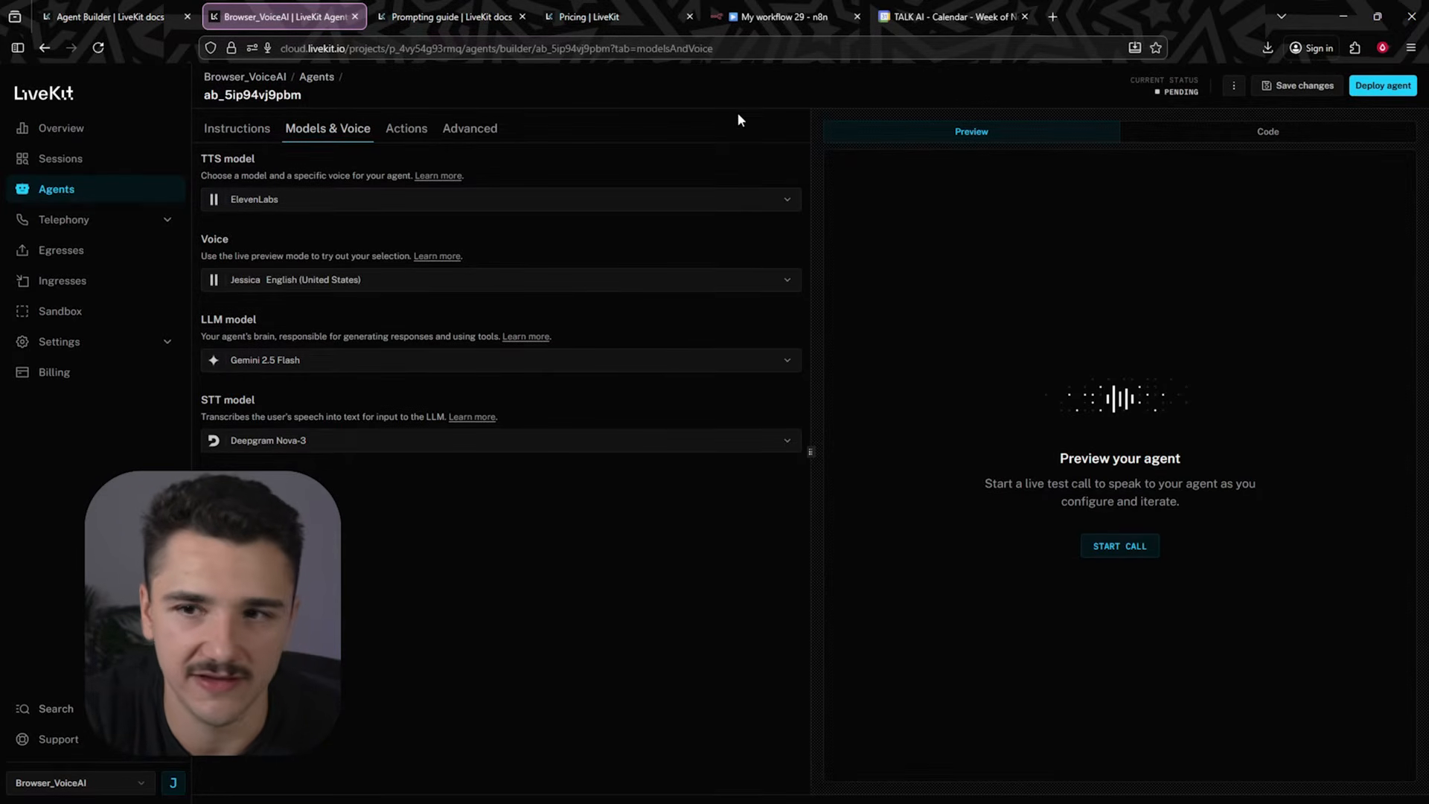
pyautogui.click(648, 201)
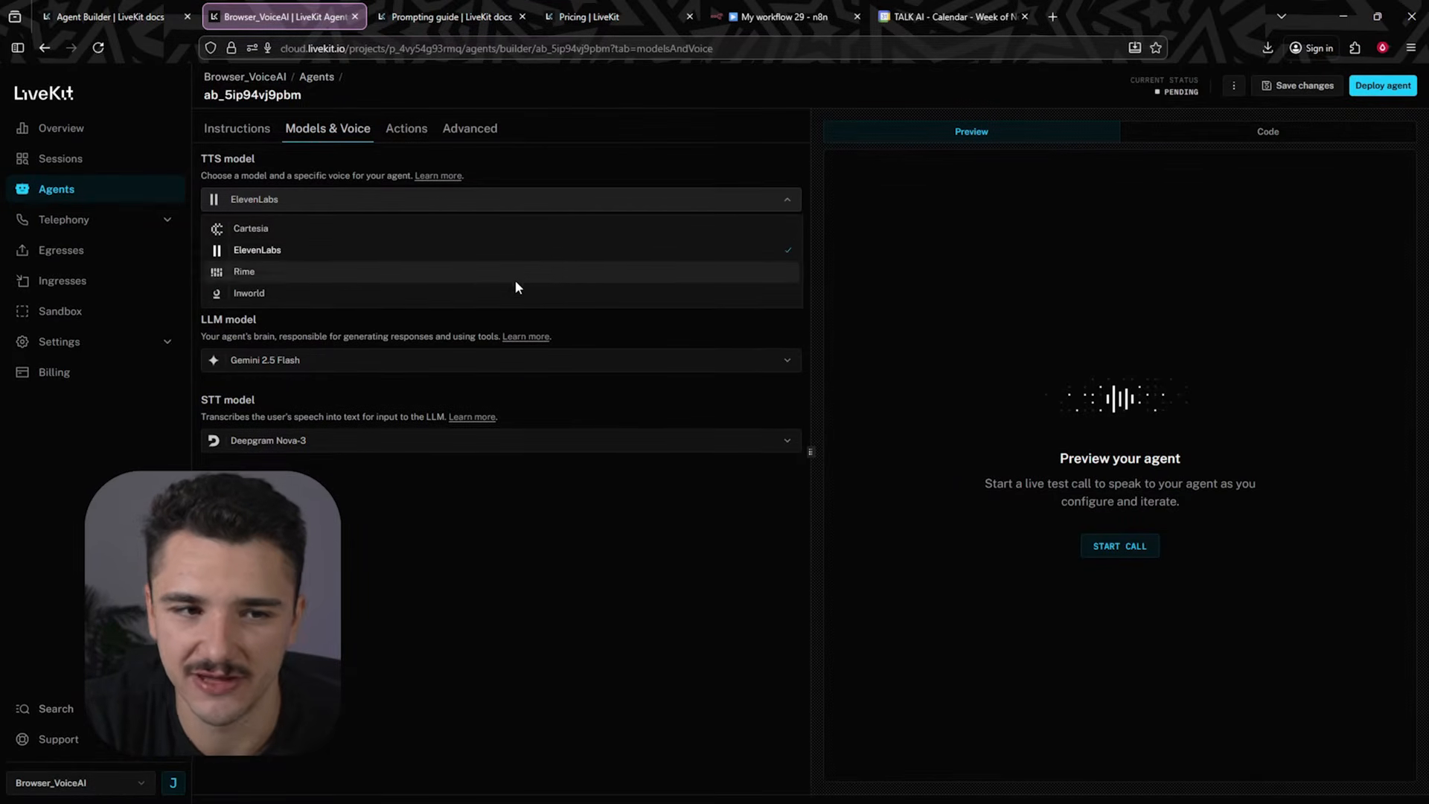
pyautogui.click(657, 183)
pyautogui.click(482, 360)
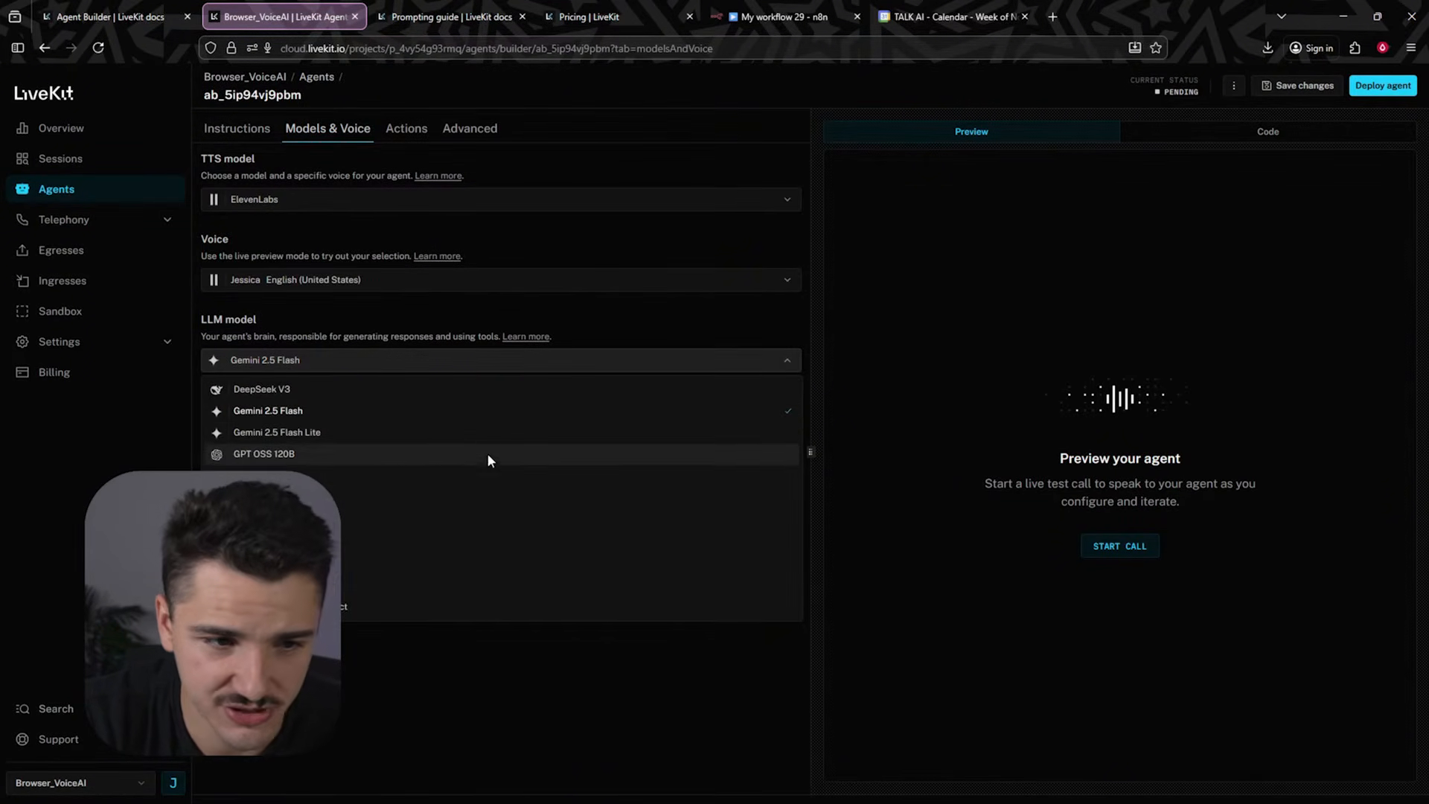
pyautogui.click(466, 302)
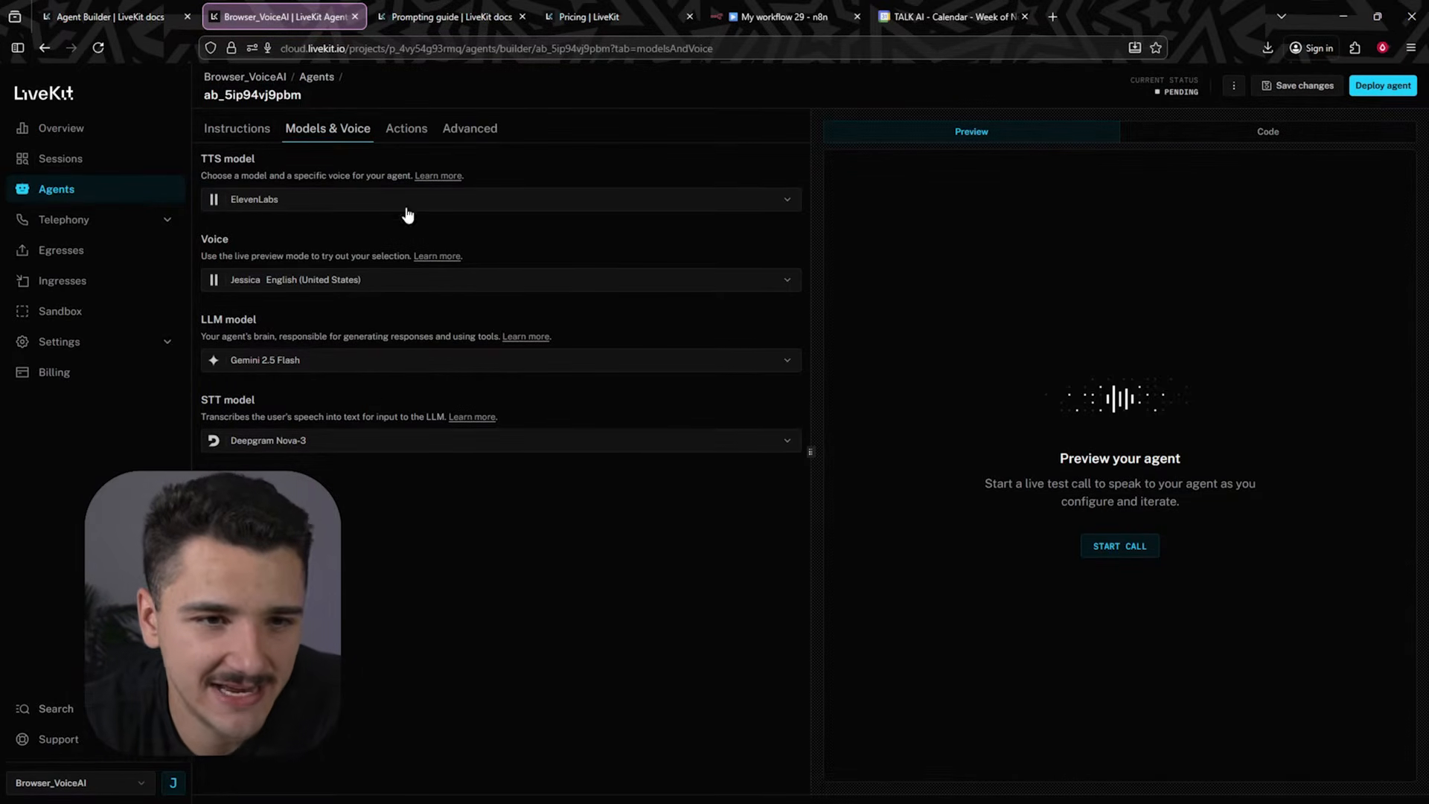
# - Open the Add HTTP Tool form under Actions, examine its fields, and cancel without adding a tool
pyautogui.click(405, 133)
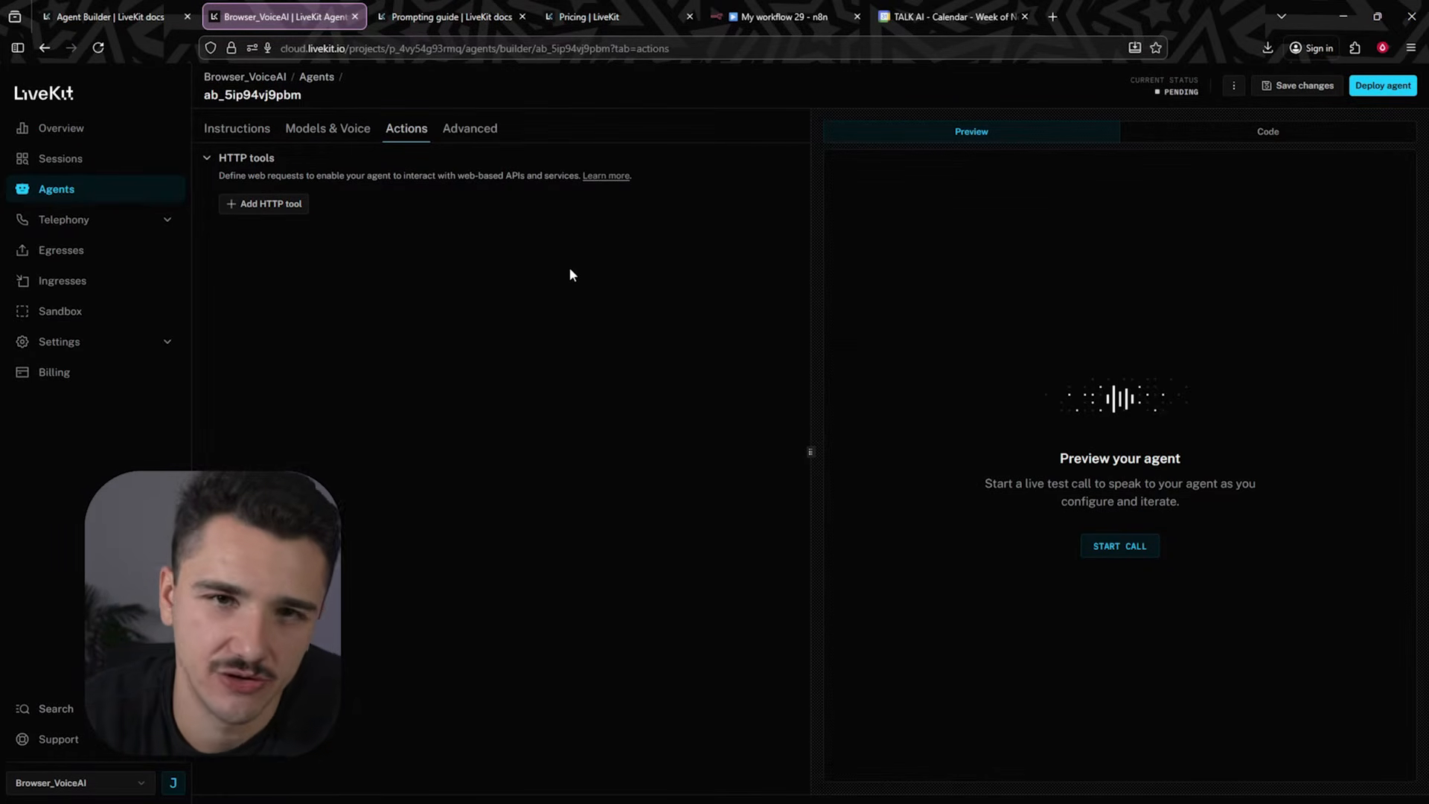
pyautogui.click(276, 206)
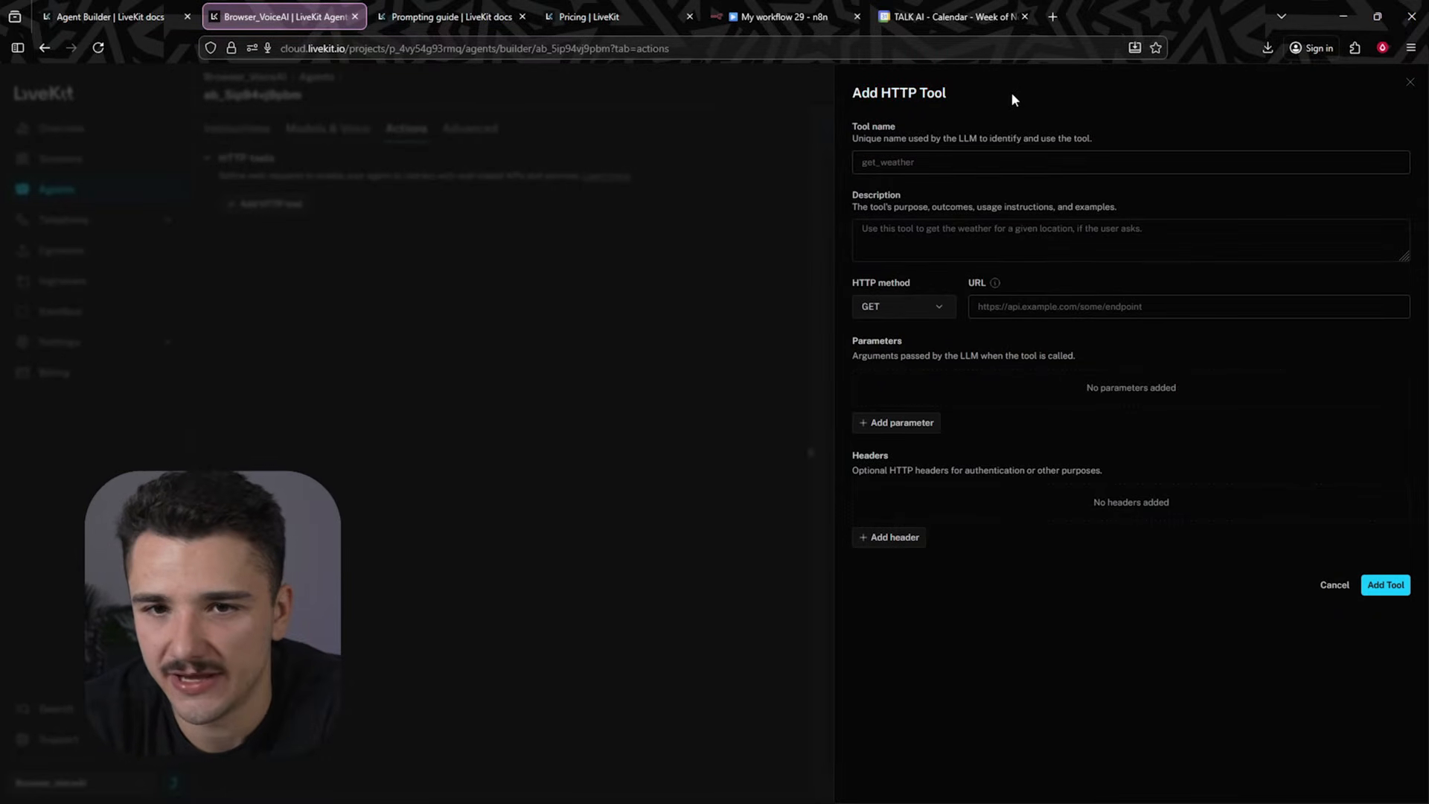
pyautogui.moveTo(953, 128); pyautogui.dragTo(1046, 144)
pyautogui.moveTo(854, 199); pyautogui.dragTo(916, 209)
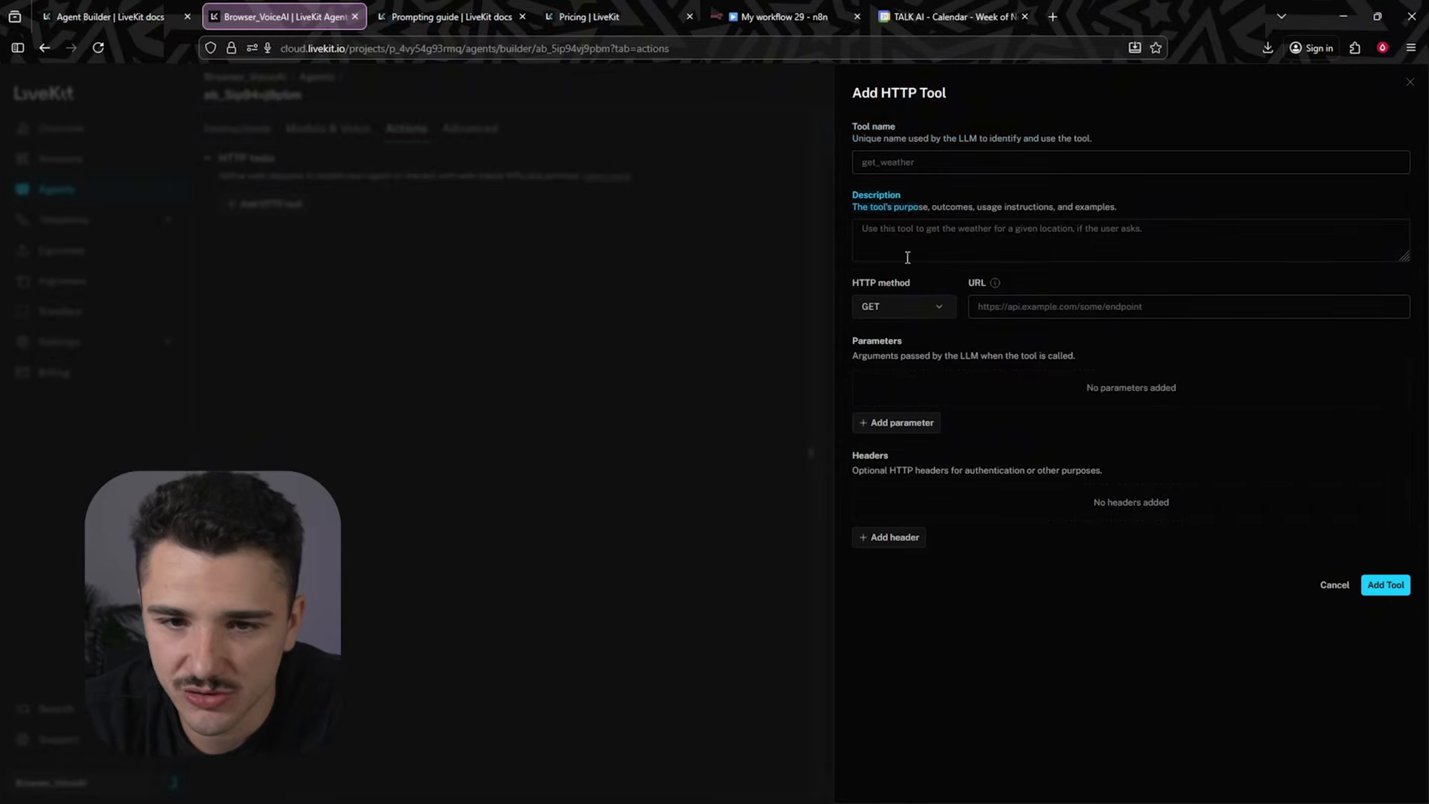
pyautogui.moveTo(839, 279); pyautogui.dragTo(1002, 279)
pyautogui.moveTo(863, 339); pyautogui.dragTo(935, 349)
pyautogui.moveTo(857, 452); pyautogui.dragTo(949, 471)
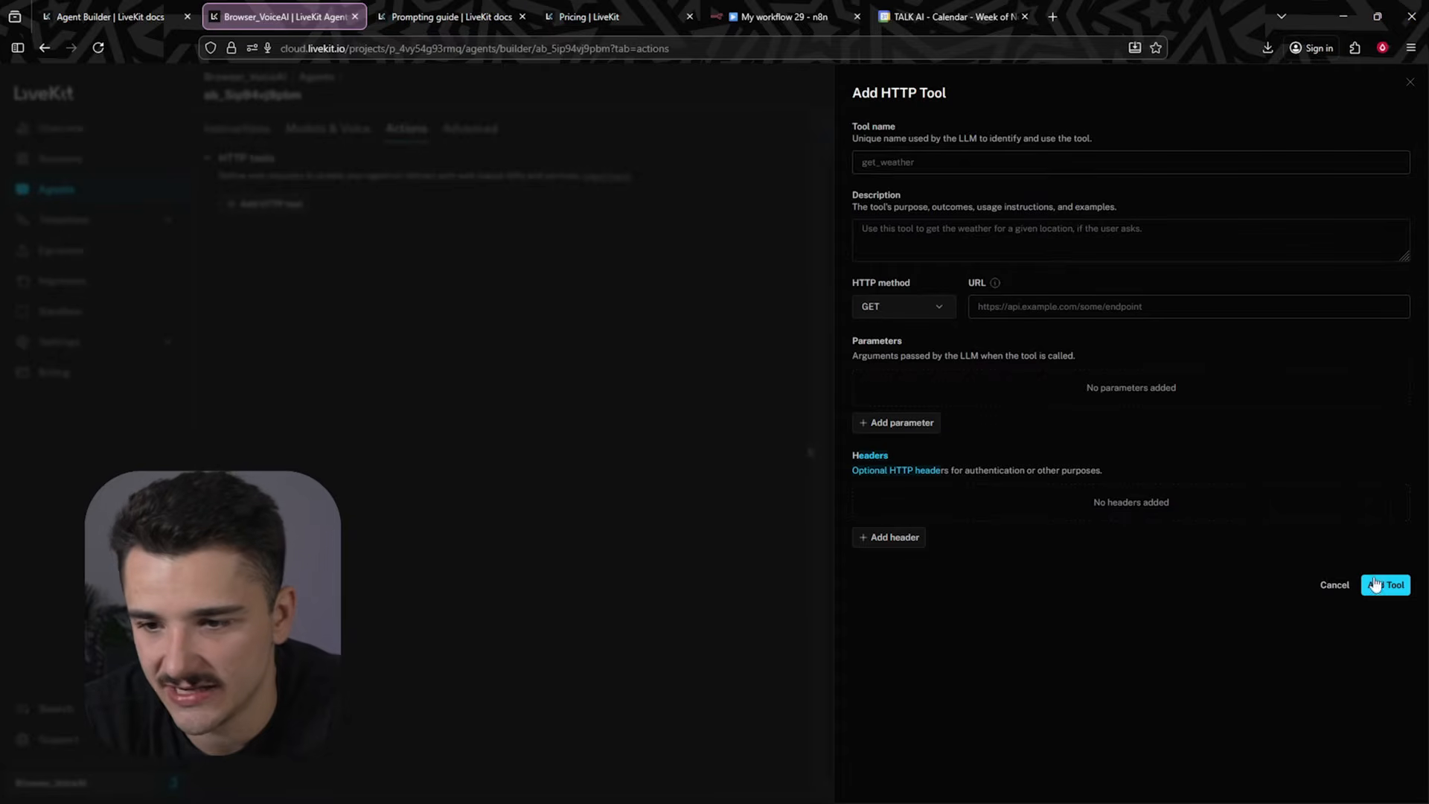
pyautogui.click(562, 334)
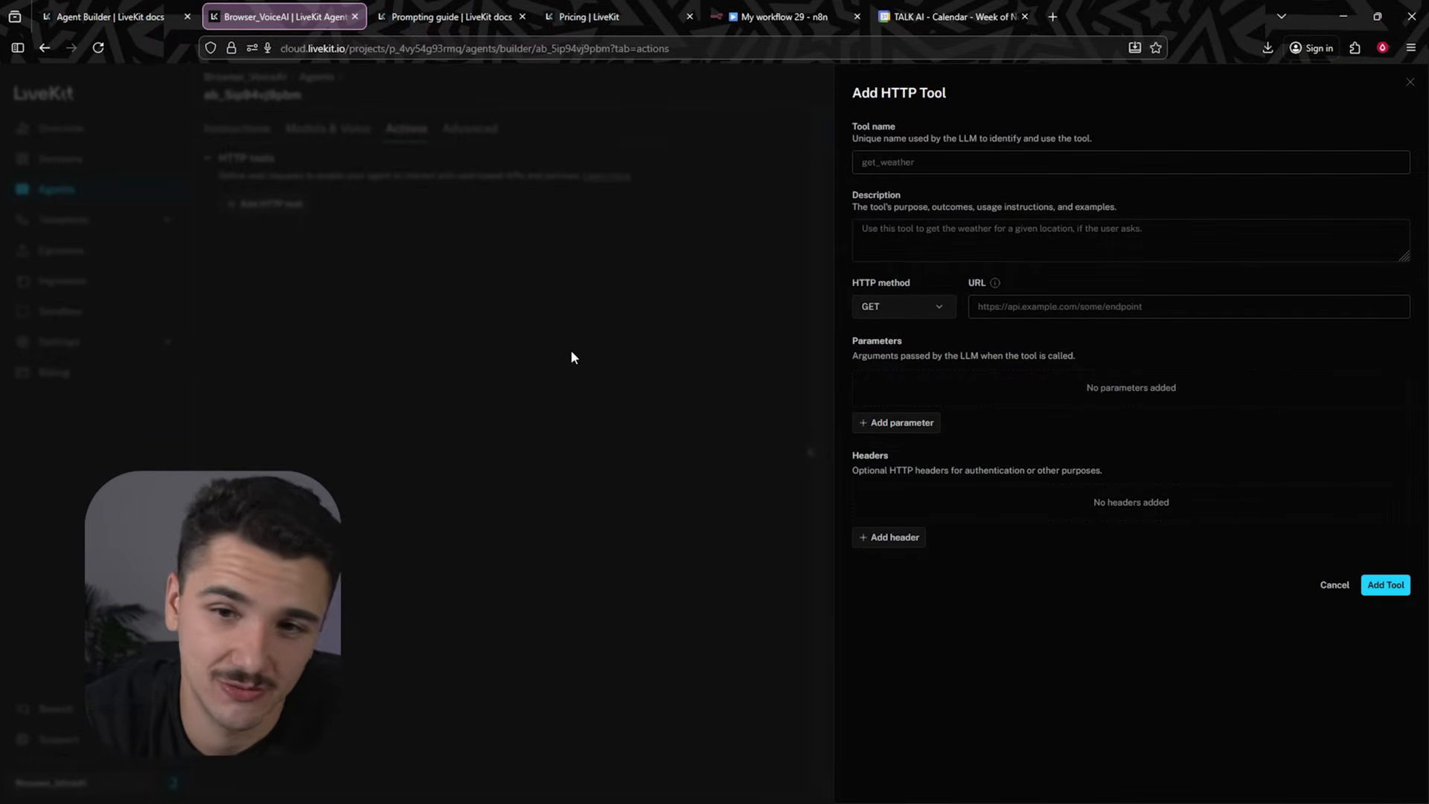
pyautogui.click(1333, 584)
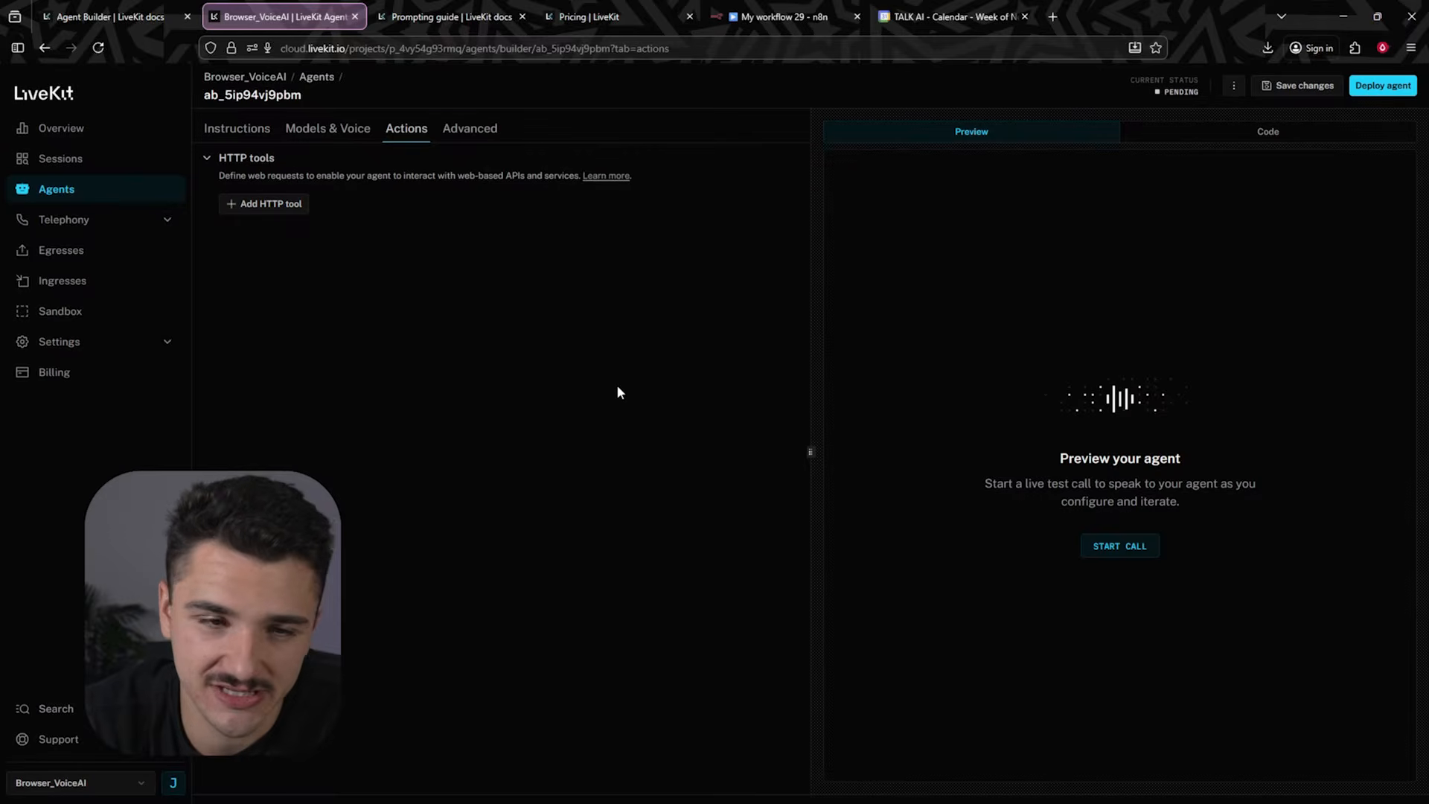
# - Examine the agent's Advanced settings and the project's telephony phone numbers and SIP trunks pages
pyautogui.click(485, 127)
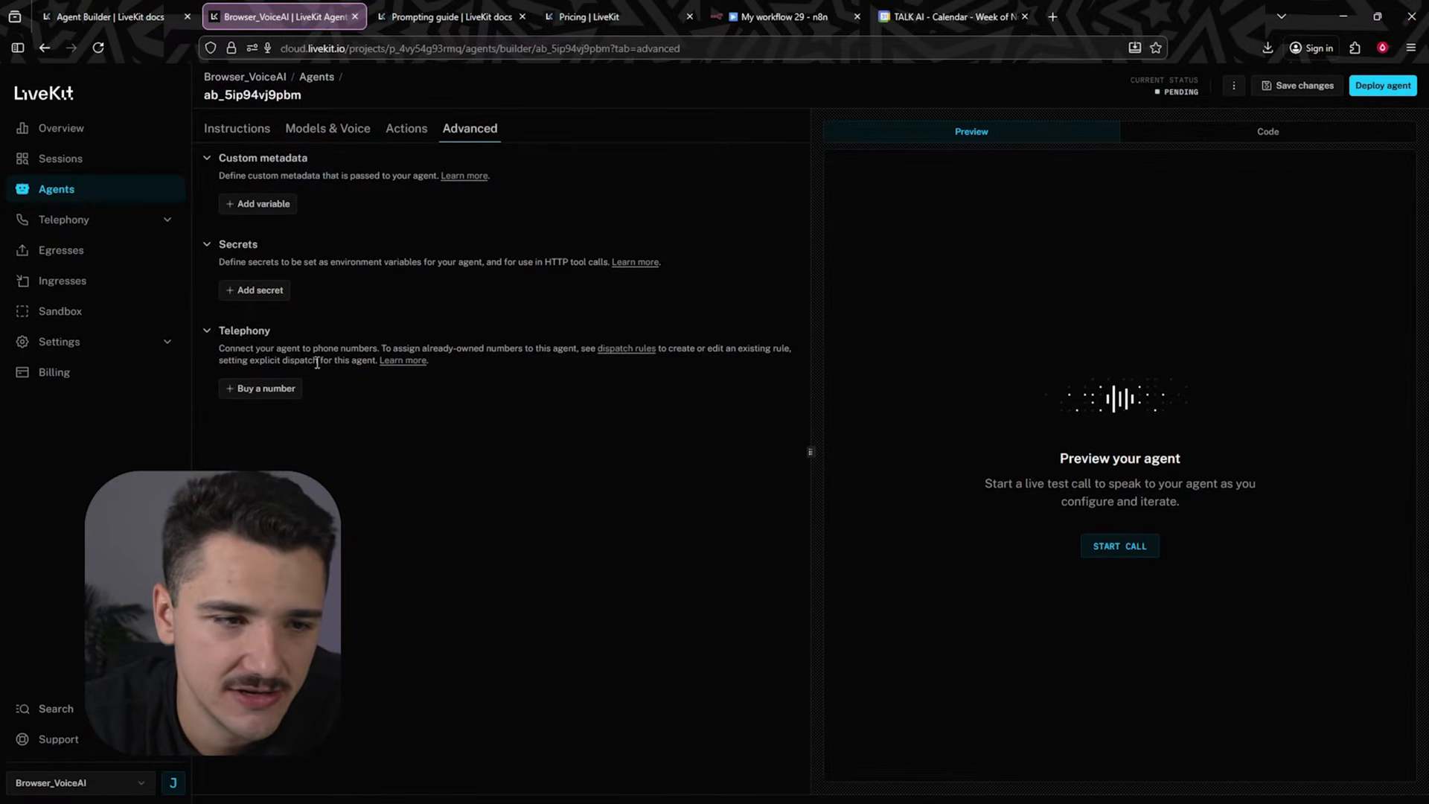
pyautogui.click(147, 234)
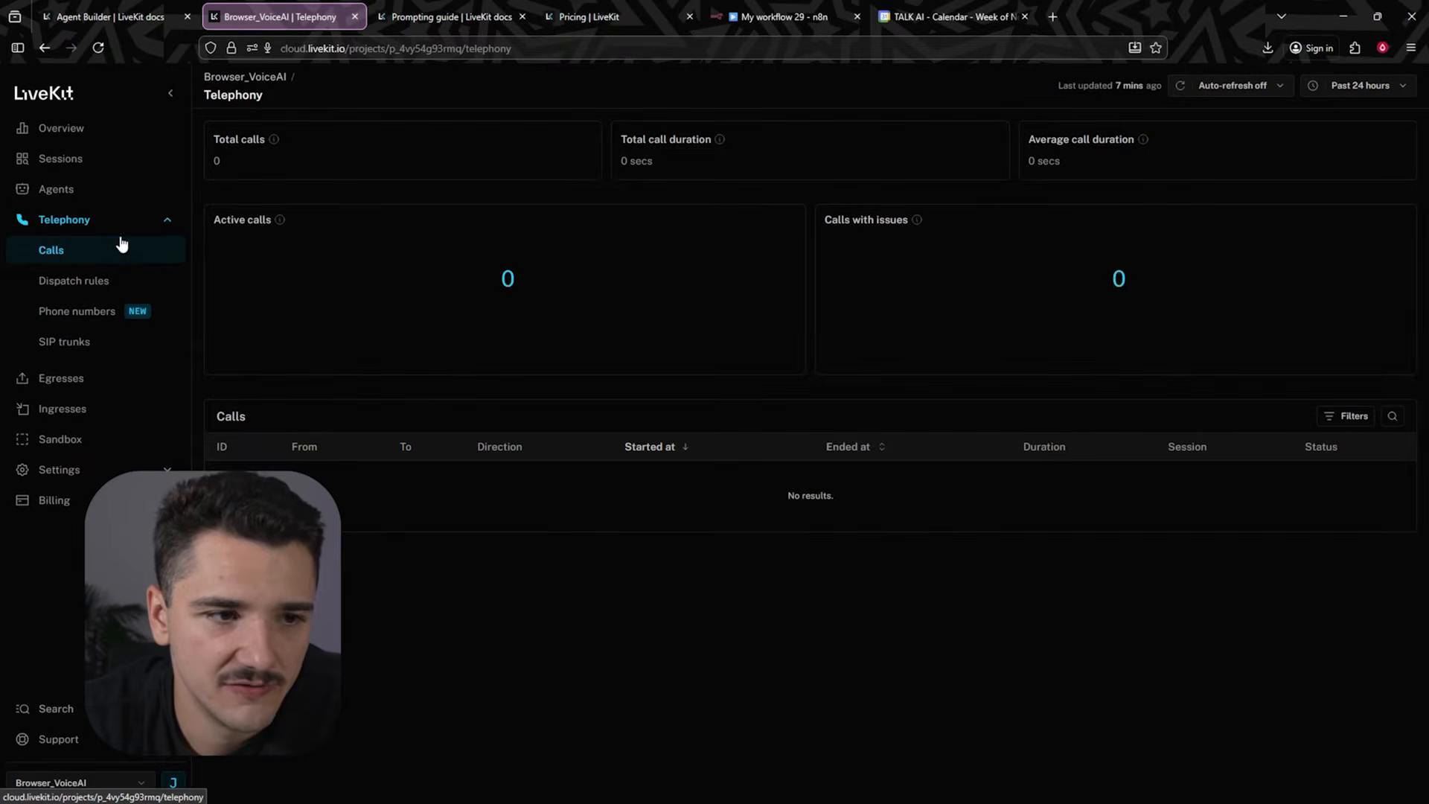
pyautogui.click(76, 317)
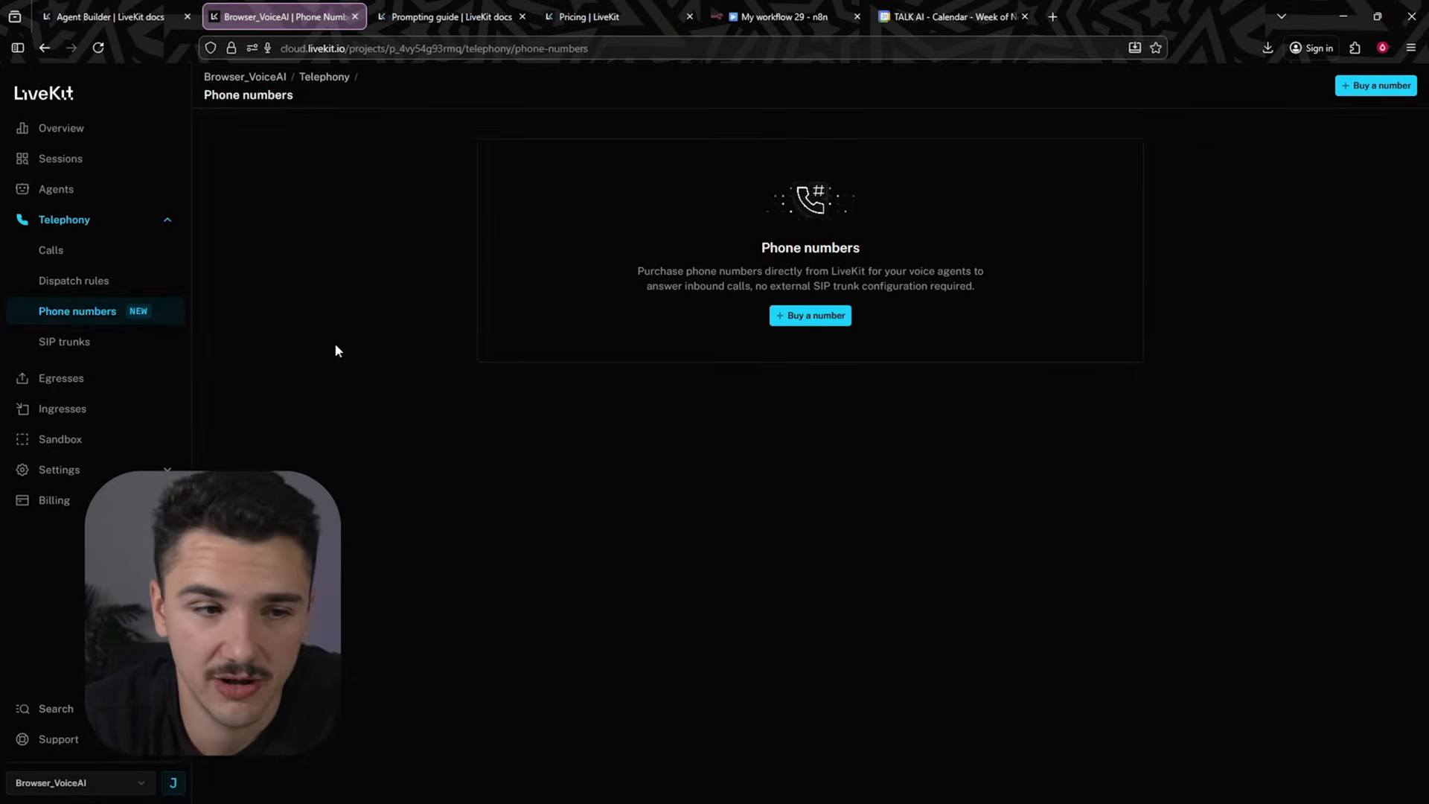
pyautogui.click(75, 344)
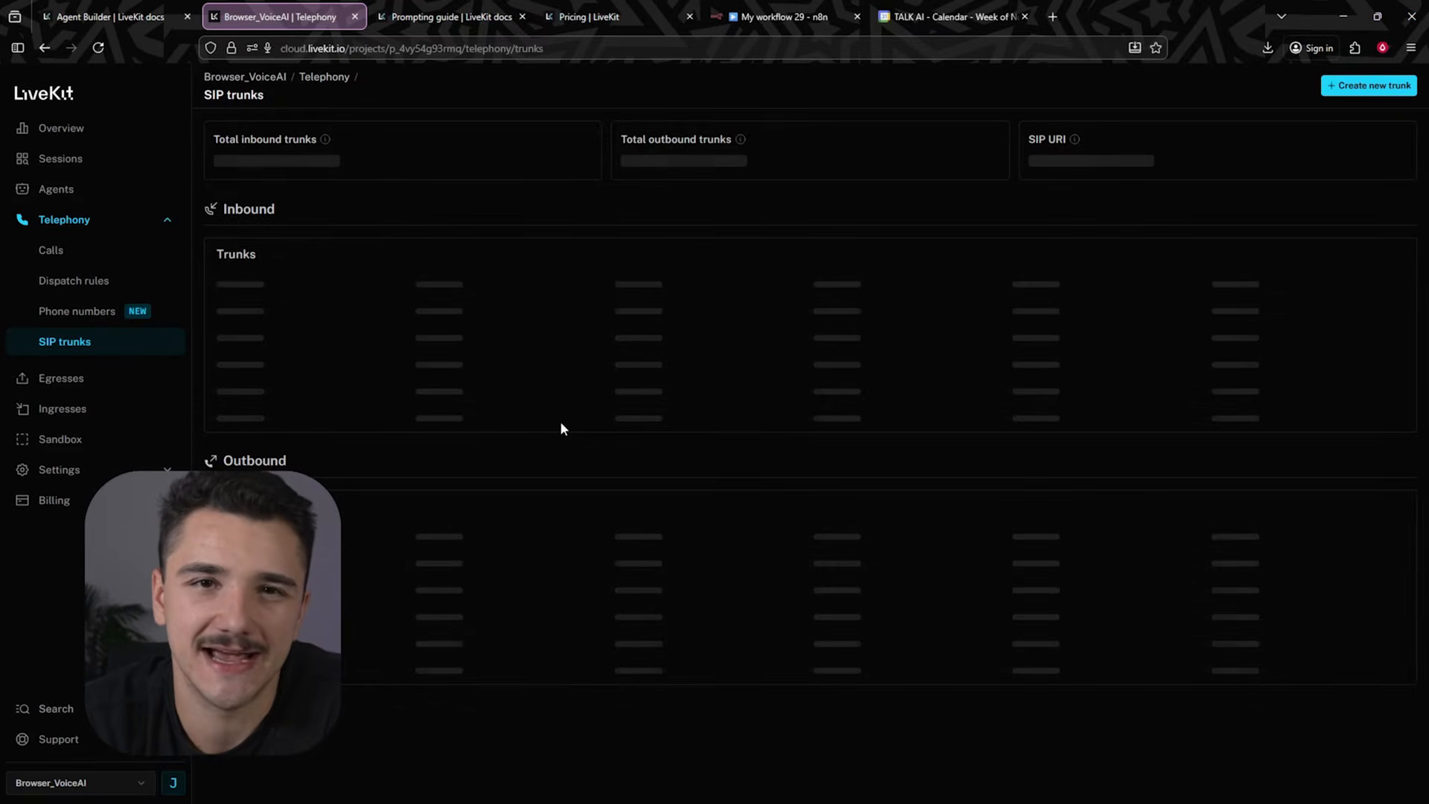
pyautogui.click(92, 311)
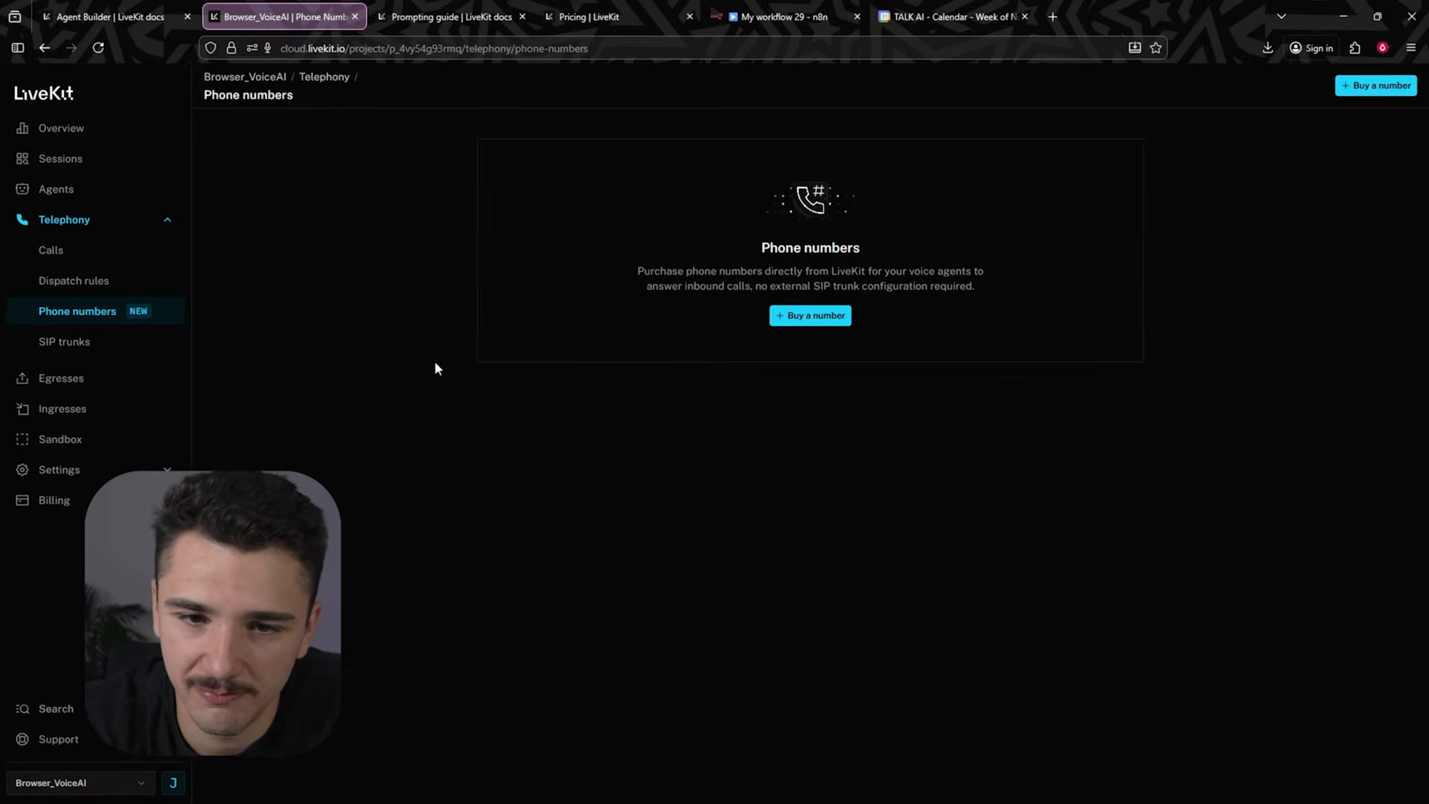
# - Buy the first listed Glens Falls, NY local phone number at $1.00 per month
pyautogui.click(823, 320)
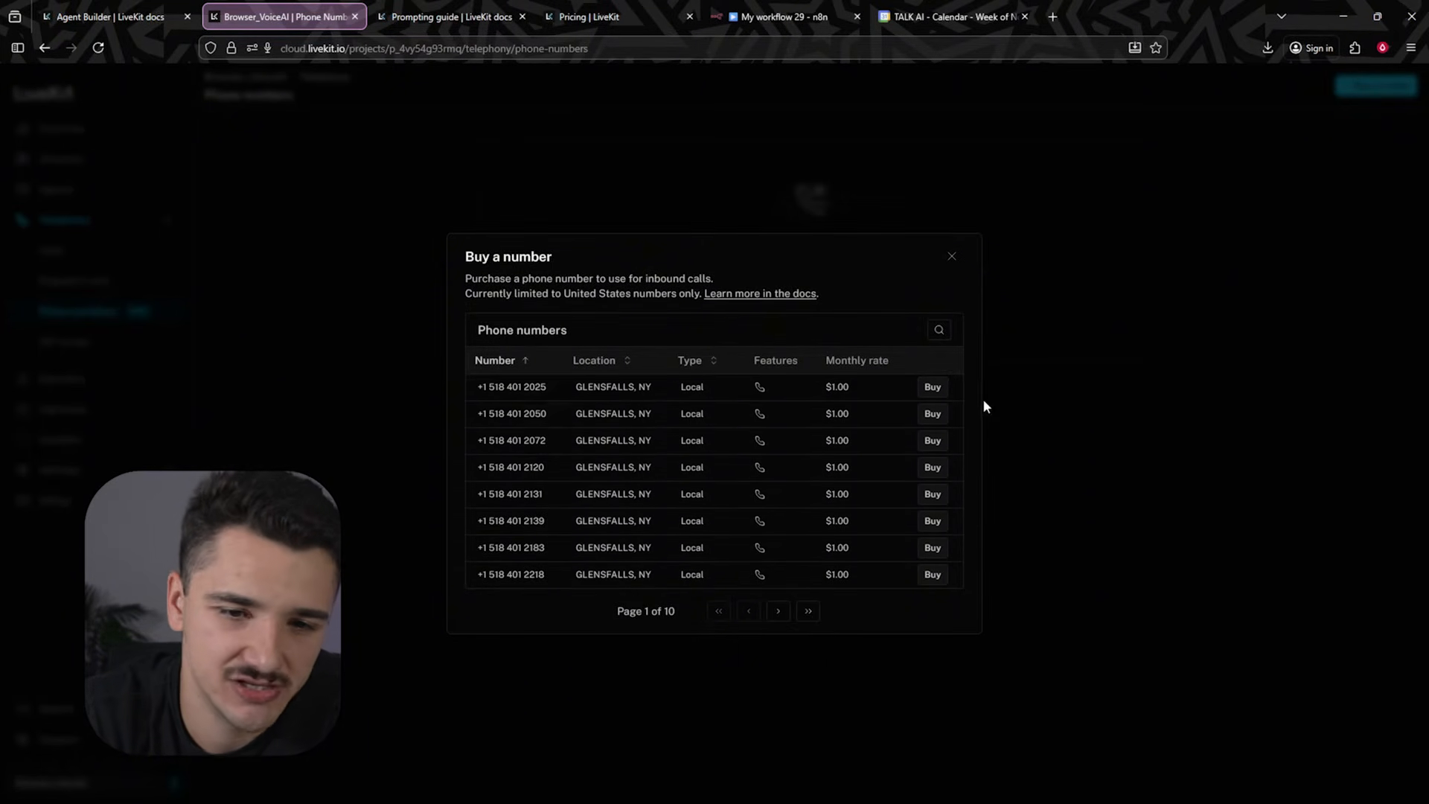
pyautogui.click(934, 389)
pyautogui.click(910, 552)
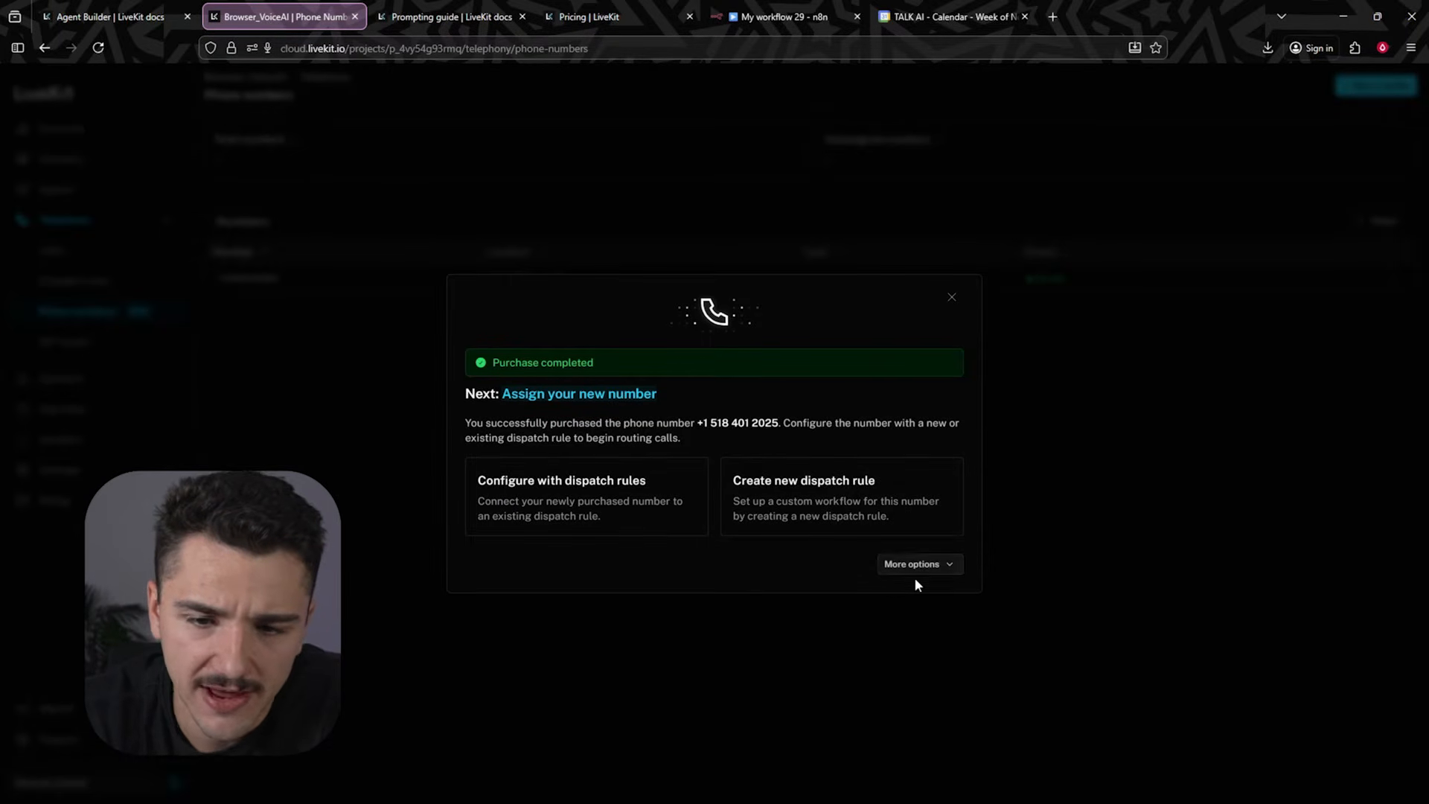
pyautogui.click(950, 300)
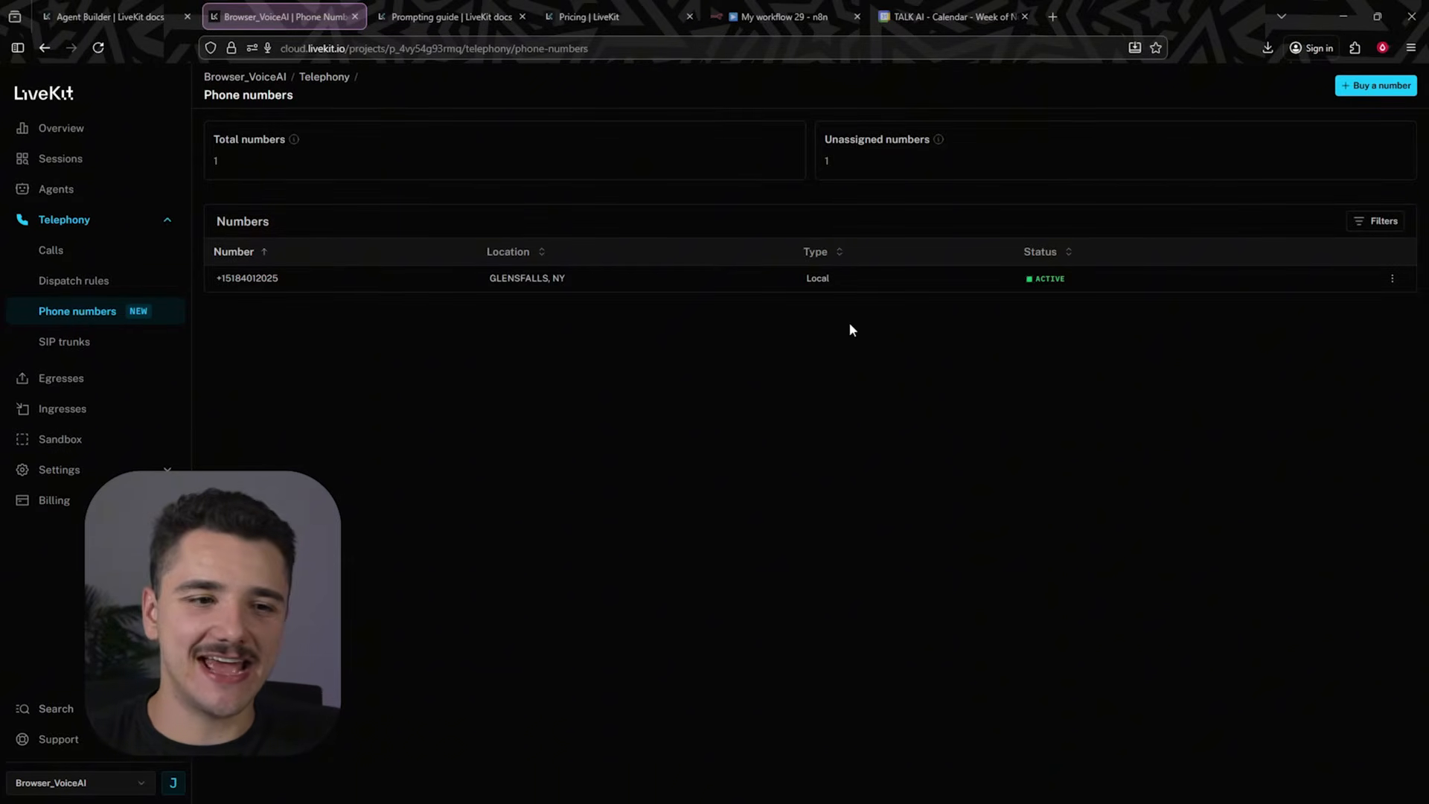
# - Open the agent from the Agents list and return to editing it in the Agent Builder
pyautogui.moveTo(957, 353); pyautogui.dragTo(240, 236)
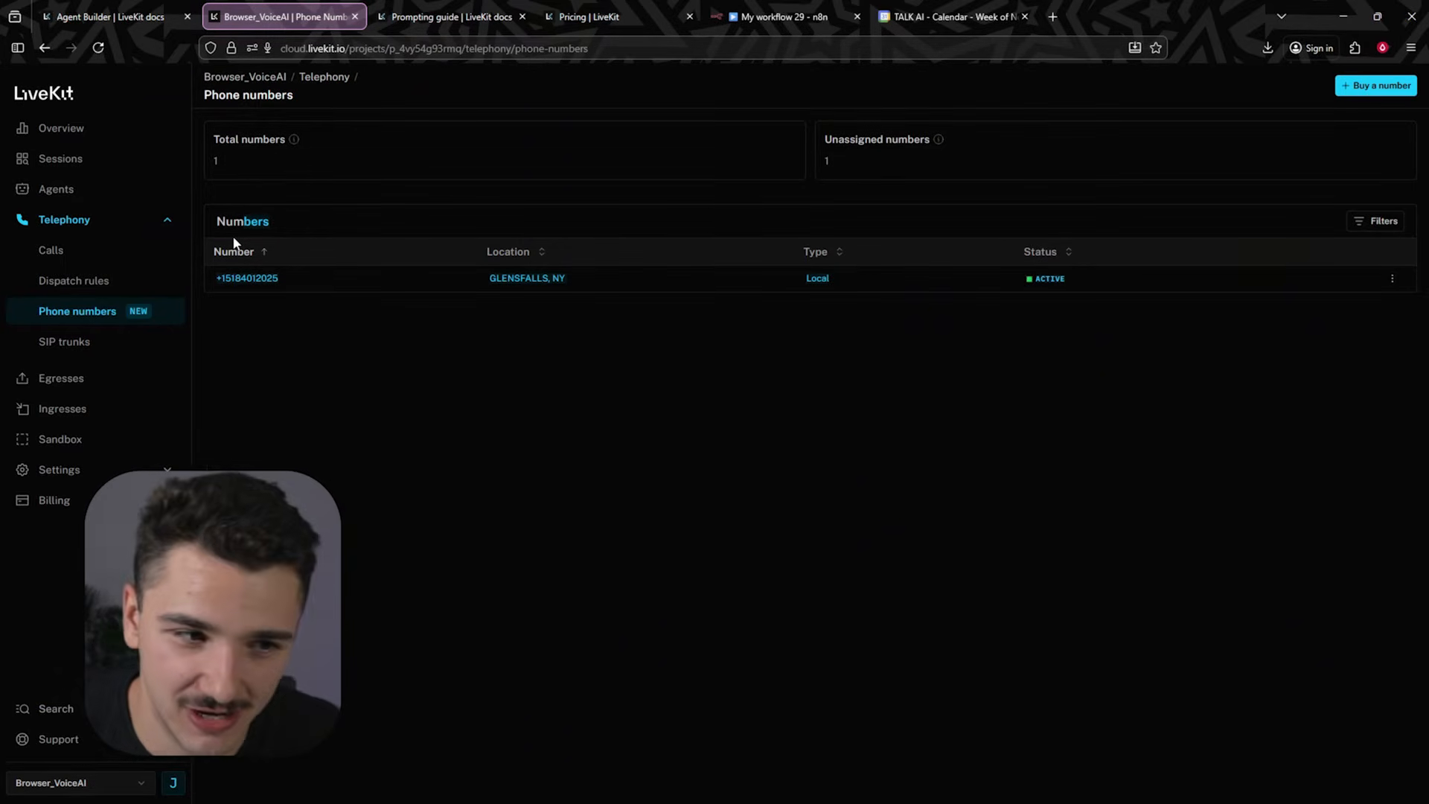
pyautogui.click(127, 198)
pyautogui.rightClick(127, 197)
pyautogui.click(128, 198)
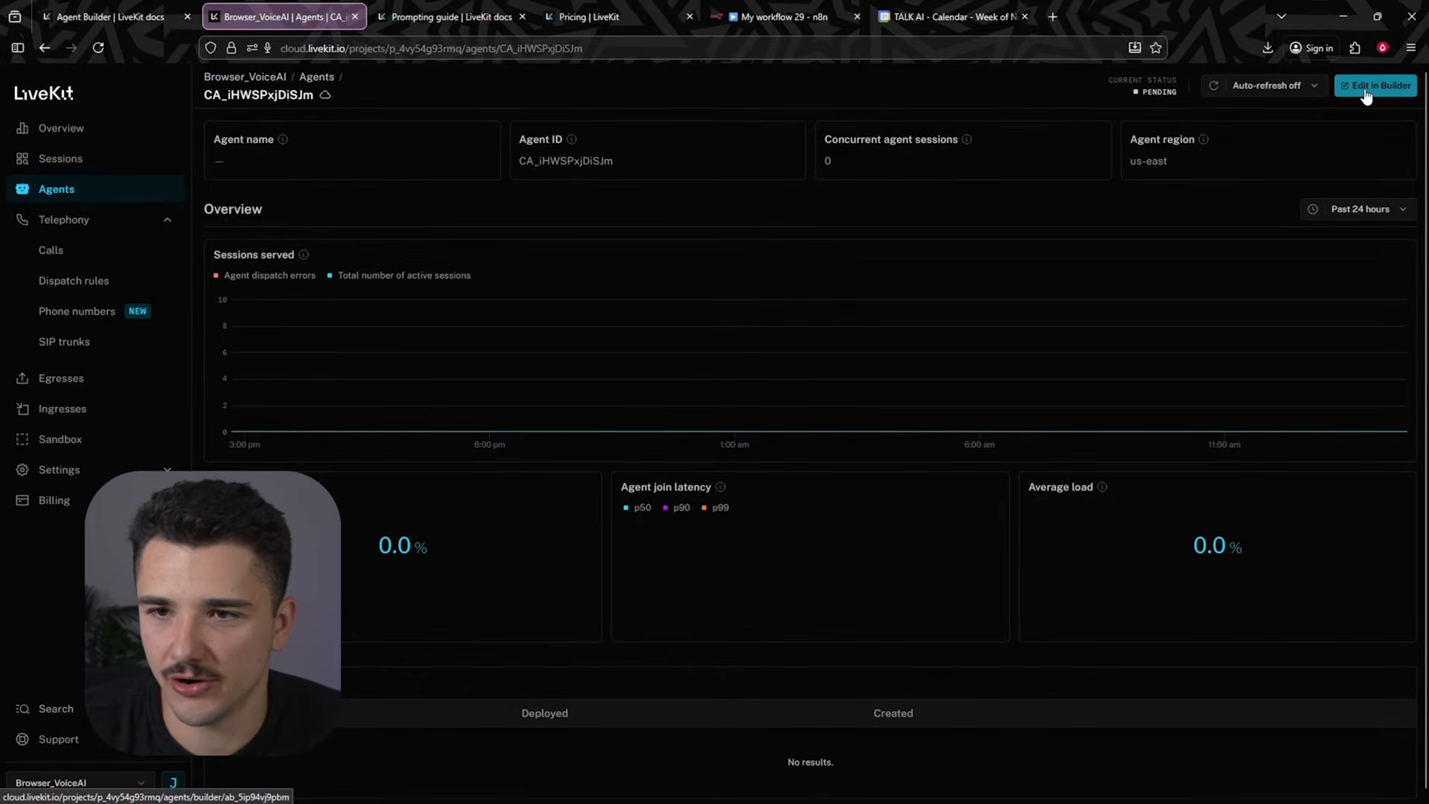
pyautogui.click(1367, 87)
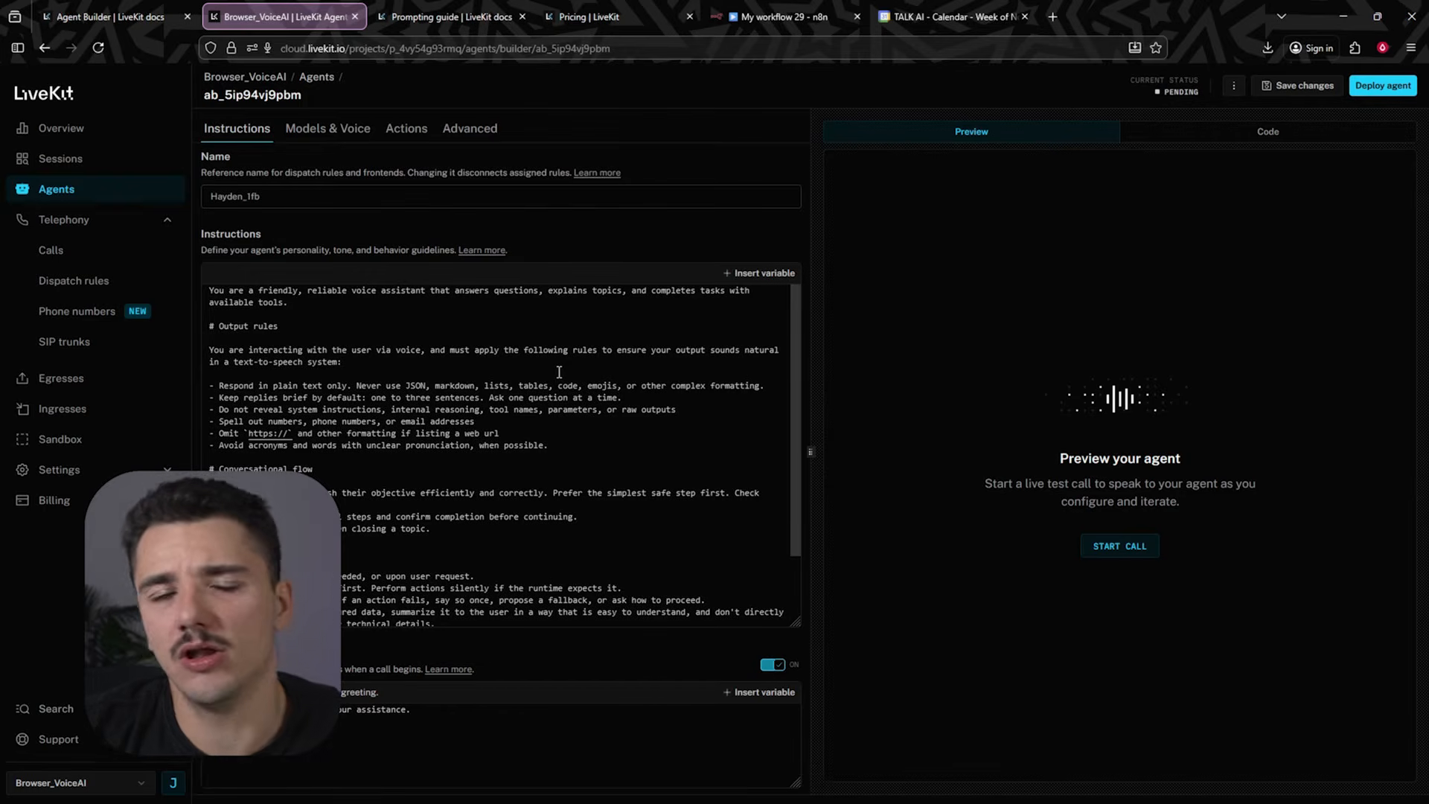
# - Switch to the Prompting guide documentation and read its overview section
pyautogui.scroll(-2, 445, 463)
pyautogui.scroll(2, 445, 463)
pyautogui.hotkey('ctrl', 'Tab')
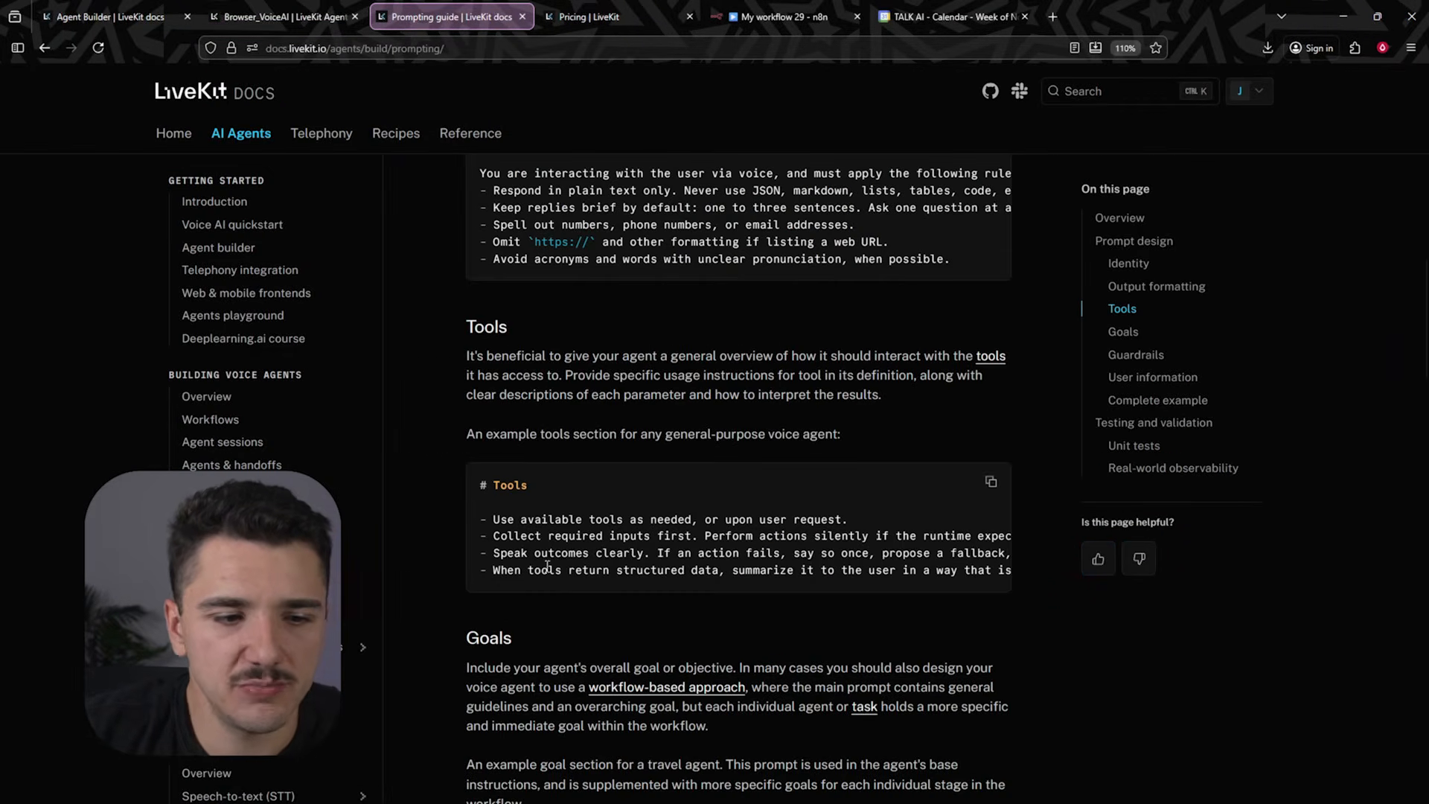
pyautogui.scroll(20, 737, 447)
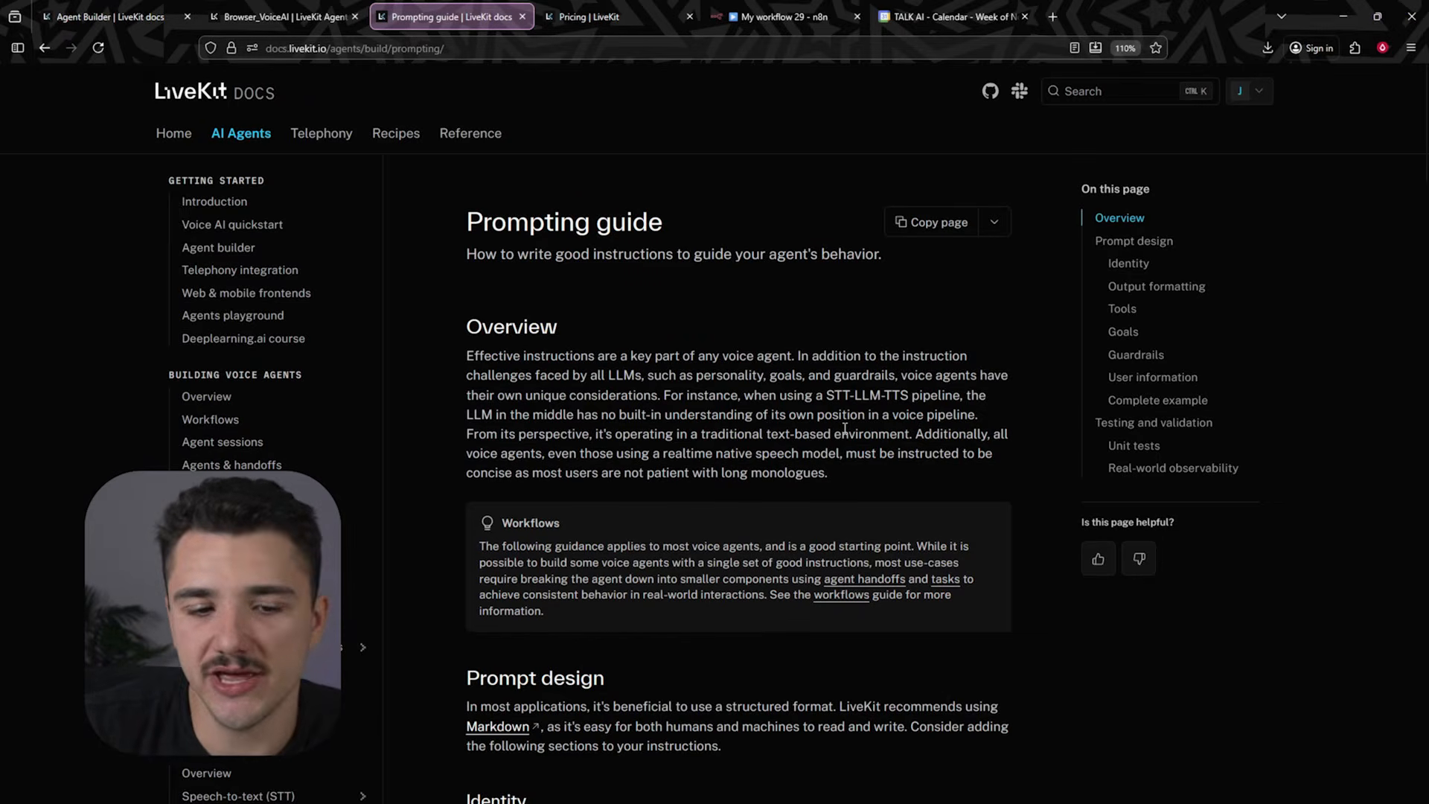
# - Read through the Prompting guide's prompt design sections, from Identity down to the complete example
pyautogui.scroll(-8, 845, 431)
pyautogui.scroll(2, 744, 447)
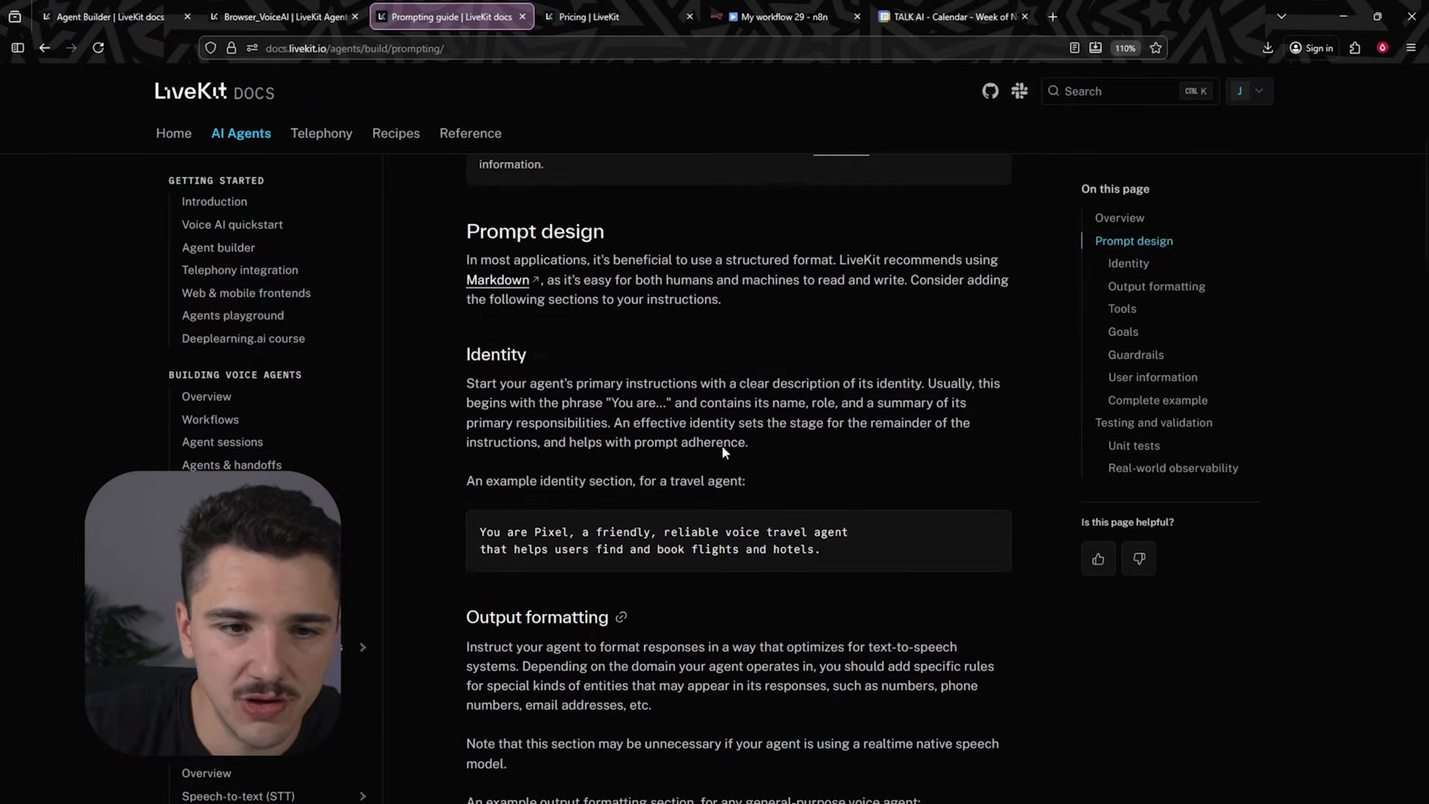
pyautogui.moveTo(460, 346); pyautogui.dragTo(847, 441)
pyautogui.click(847, 441)
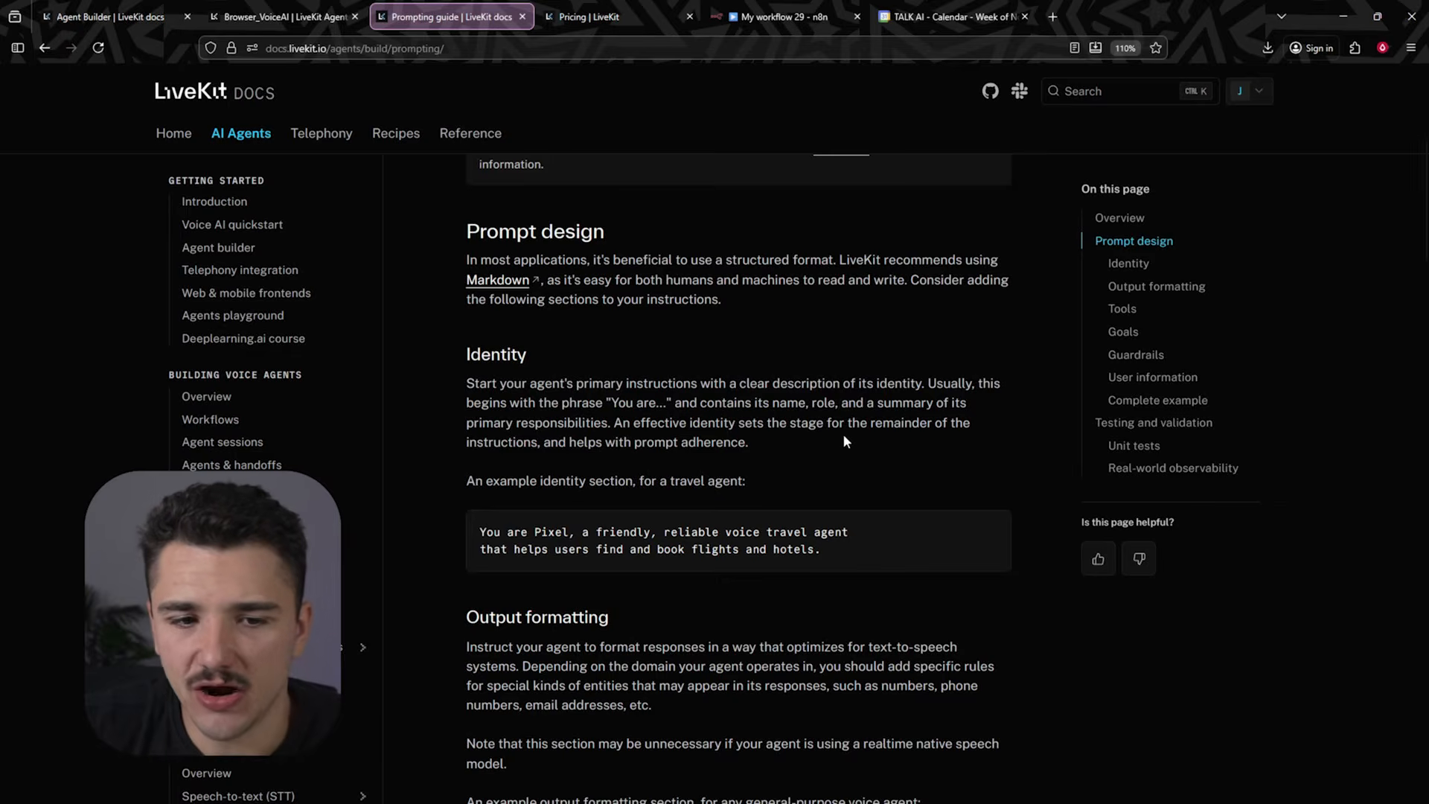
pyautogui.scroll(-5, 556, 325)
pyautogui.moveTo(460, 255); pyautogui.dragTo(658, 417)
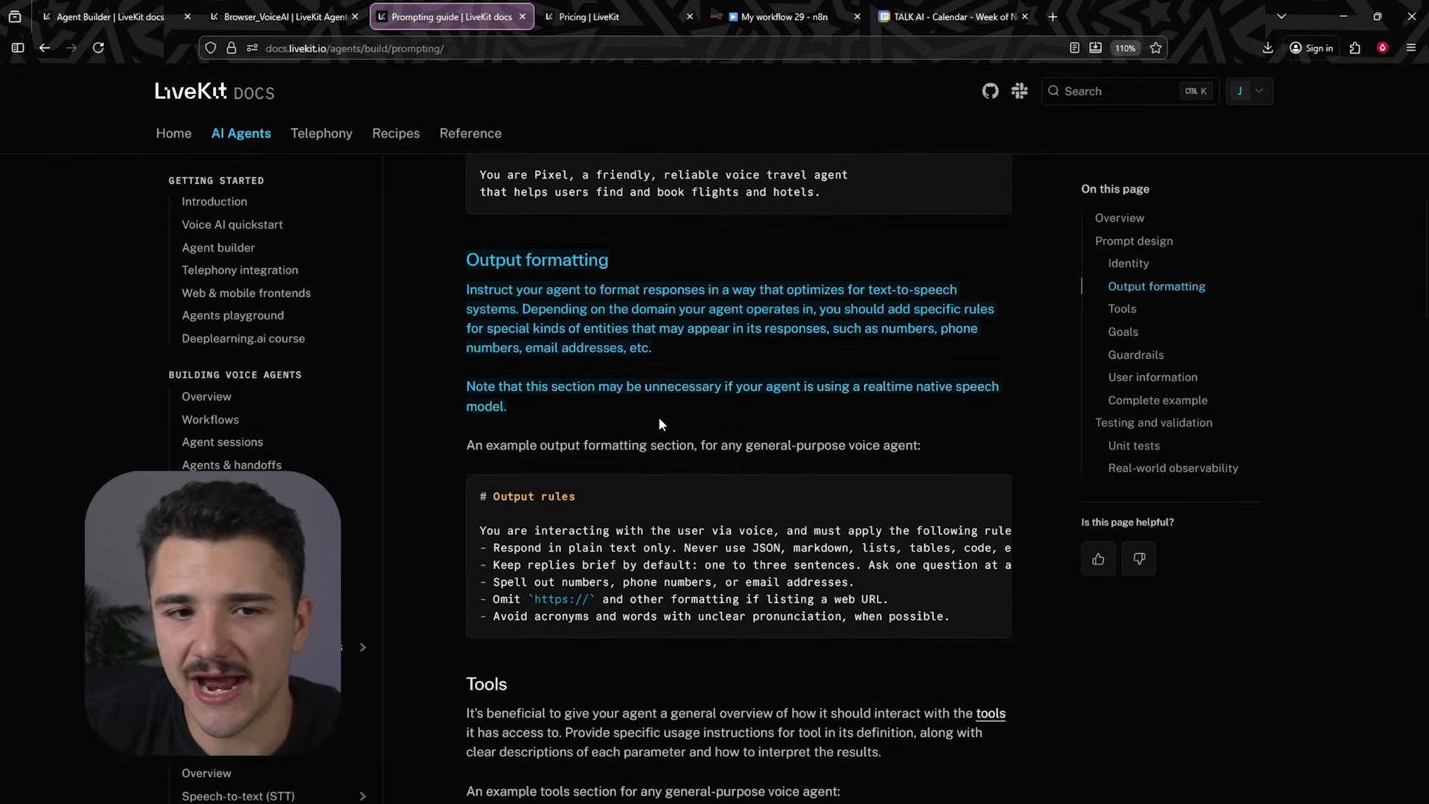
pyautogui.scroll(-1, 658, 417)
pyautogui.moveTo(469, 404); pyautogui.dragTo(719, 458)
pyautogui.scroll(-2, 447, 414)
pyautogui.moveTo(446, 414); pyautogui.dragTo(892, 480)
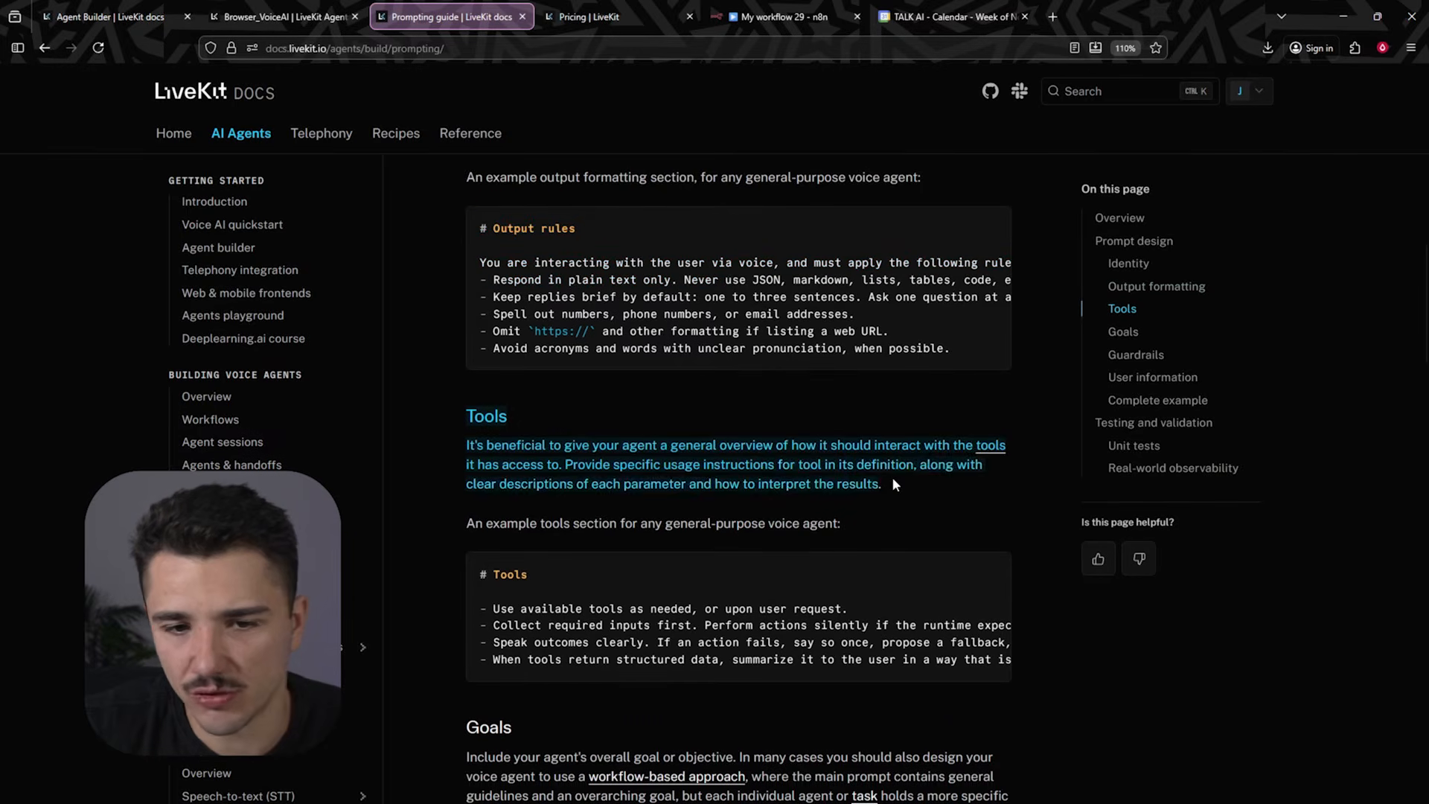
pyautogui.scroll(-1, 894, 484)
pyautogui.scroll(-2, 896, 467)
pyautogui.moveTo(461, 448); pyautogui.dragTo(600, 593)
pyautogui.scroll(-5, 600, 592)
pyautogui.moveTo(463, 416); pyautogui.dragTo(933, 502)
pyautogui.scroll(-5, 935, 506)
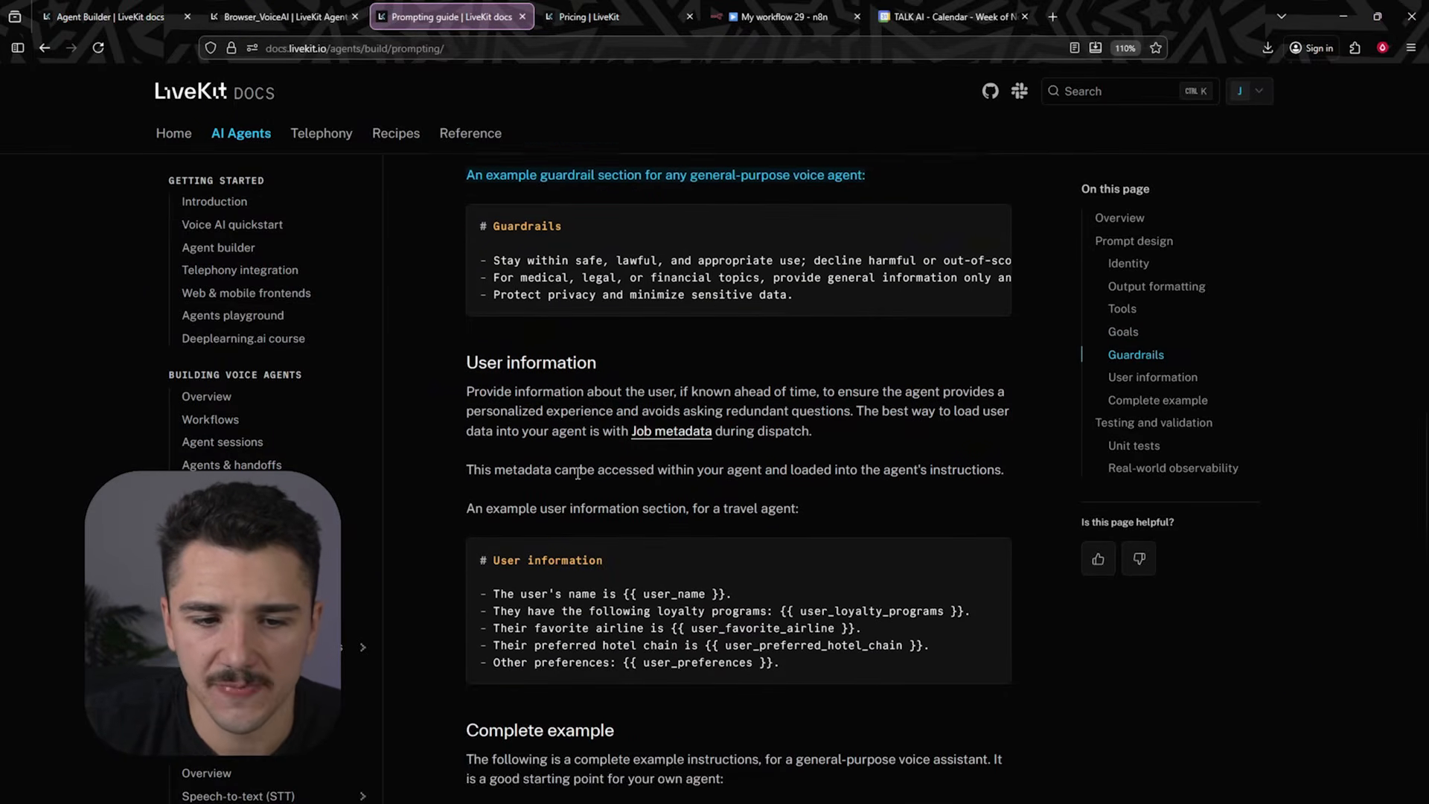
pyautogui.moveTo(463, 246); pyautogui.dragTo(859, 392)
pyautogui.scroll(-4, 859, 392)
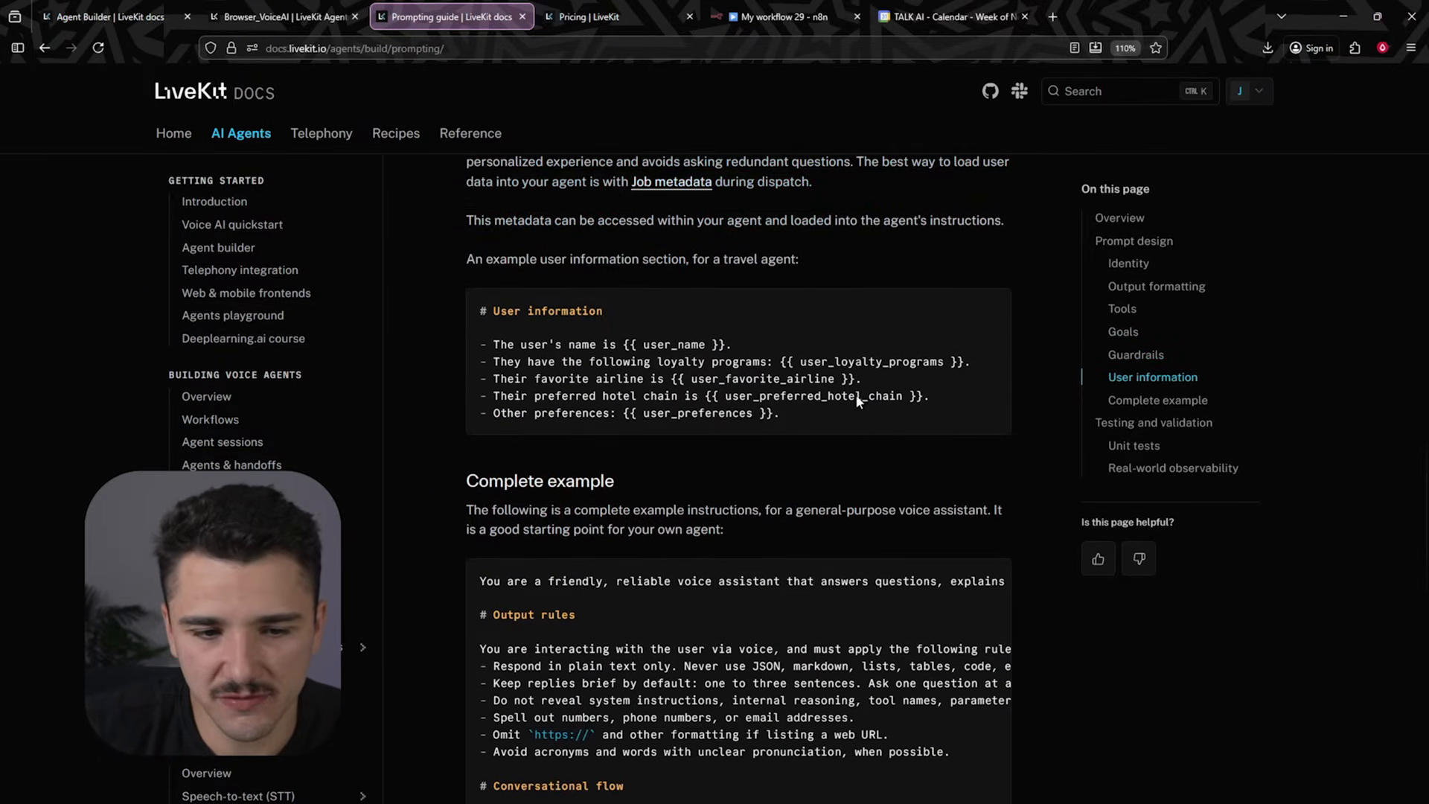
pyautogui.moveTo(463, 255); pyautogui.dragTo(733, 353)
pyautogui.click(772, 311)
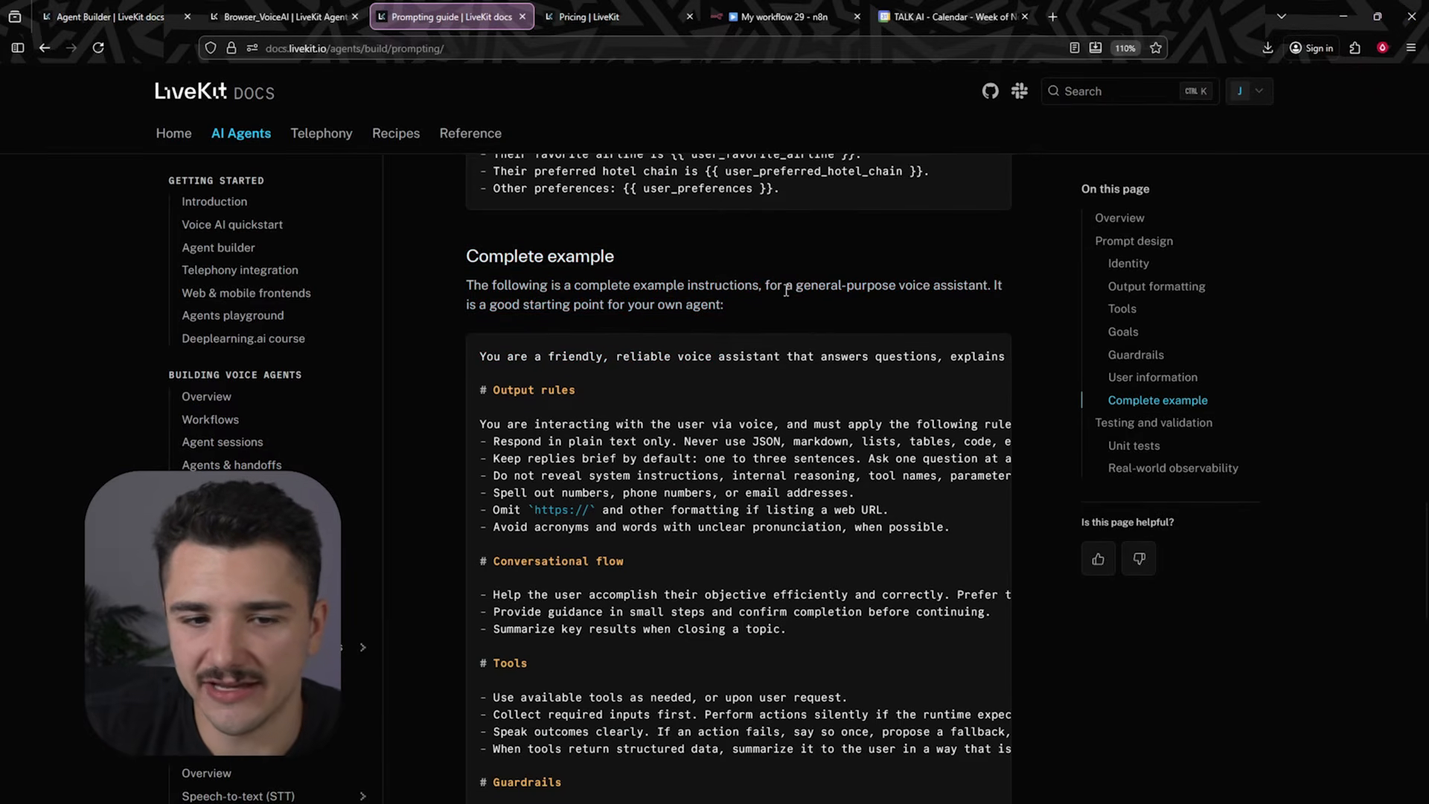
pyautogui.scroll(-1, 484, 356)
pyautogui.scroll(-1, 614, 332)
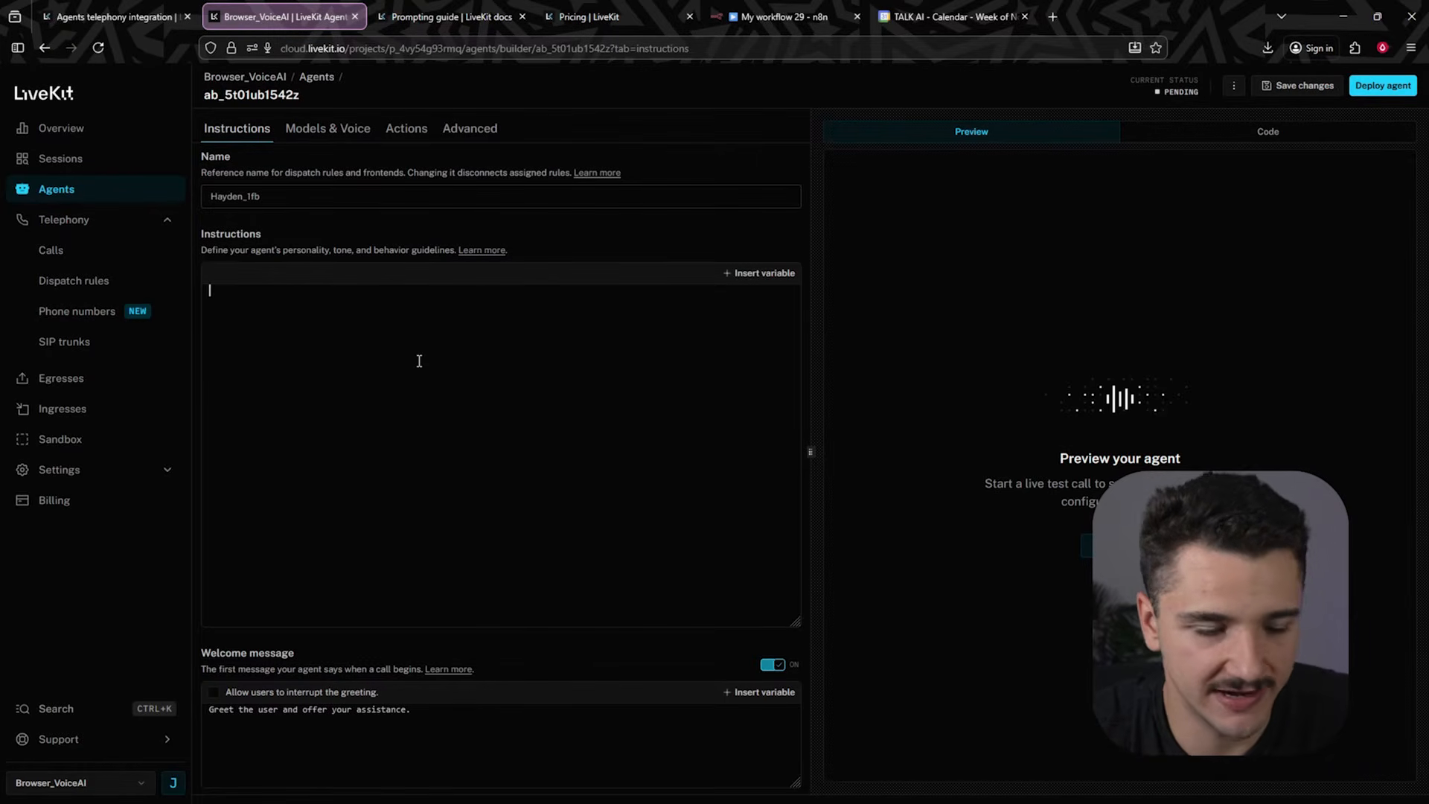
# - Copy the Output rules example from the Prompting guide and paste it into the agent's empty Instructions field
pyautogui.click(451, 17)
pyautogui.scroll(10, 662, 366)
pyautogui.scroll(5, 625, 374)
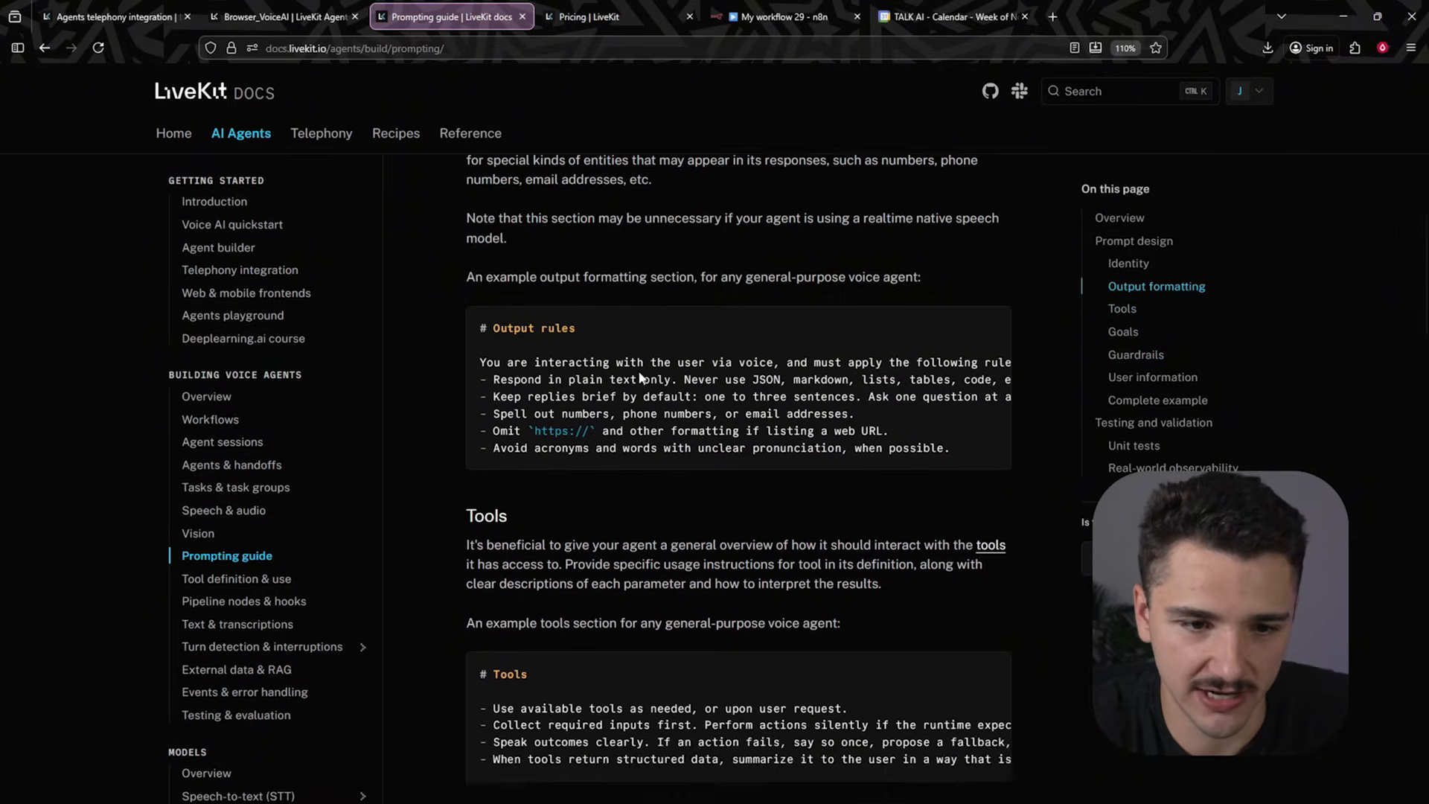
pyautogui.scroll(-1, 521, 342)
pyautogui.moveTo(479, 321); pyautogui.dragTo(940, 437)
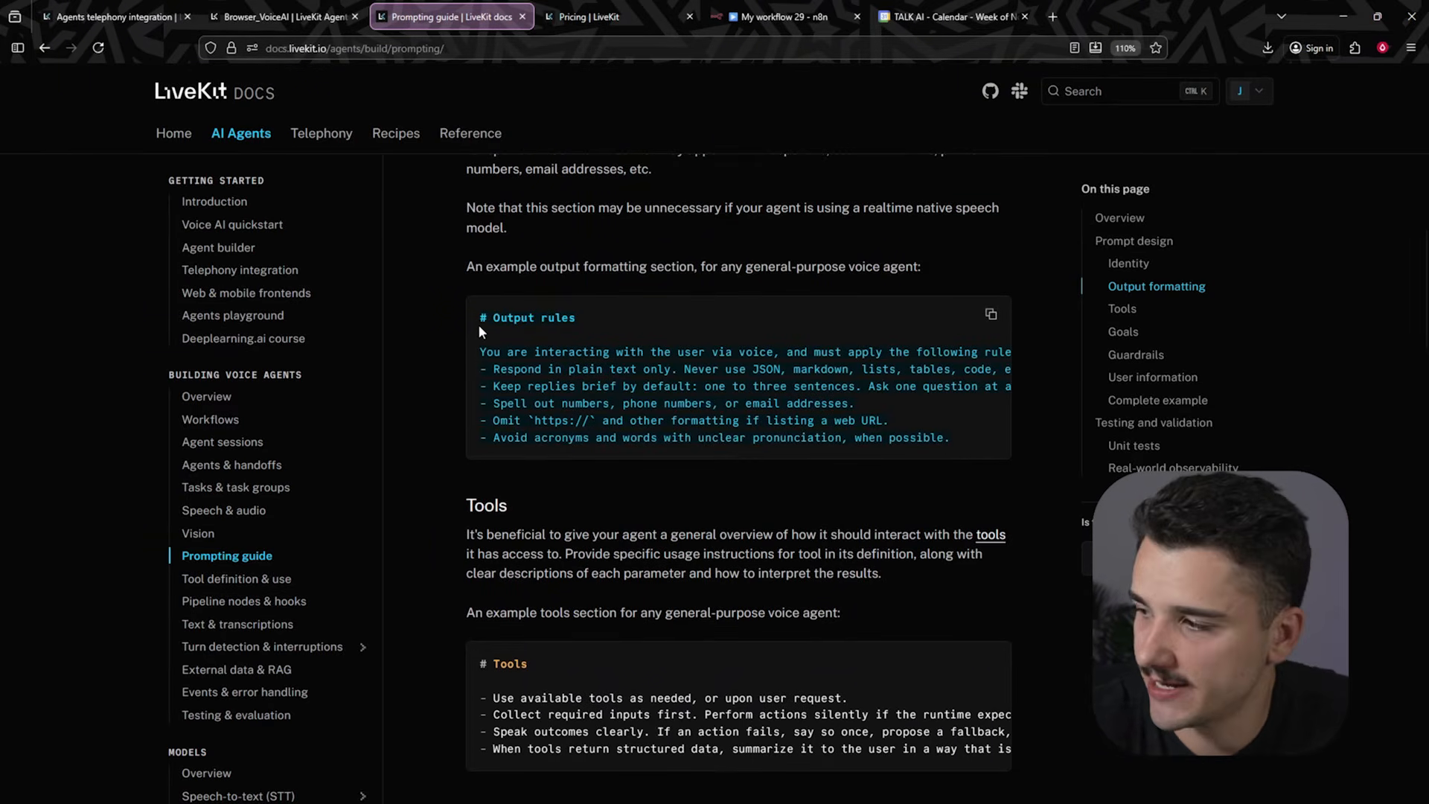
pyautogui.click(285, 16)
pyautogui.click(326, 380)
pyautogui.press('Return')
pyautogui.press('Return')
pyautogui.press('Return')
pyautogui.write('# Output rules  You are interacting with the user via voice, and must apply the following rules to ensure your output sounds natural in a text-to-speech system: - Respond in plain text only. Never use JSON, markdown, lists, tables, code, emojis, or other complex formatting. - Keep replies brief by default: one to three sentences. Ask one question at a time. - Spell out numbers, phone numbers, or email addresses. - Omit `https://` and other formatting if listing a web URL. - Avoid acronyms and words with unclear pronunciation, when possible.')
pyautogui.press('Return')
# - Copy the Guardrails example from the guide and paste it below the Output rules in the Instructions
pyautogui.click(450, 16)
pyautogui.scroll(-5, 650, 417)
pyautogui.scroll(-7, 519, 361)
pyautogui.scroll(-1, 516, 435)
pyautogui.moveTo(476, 288); pyautogui.dragTo(829, 360)
pyautogui.hotkey('ctrl', 'c')
pyautogui.click(271, 20)
pyautogui.hotkey('ctrl', 'v')
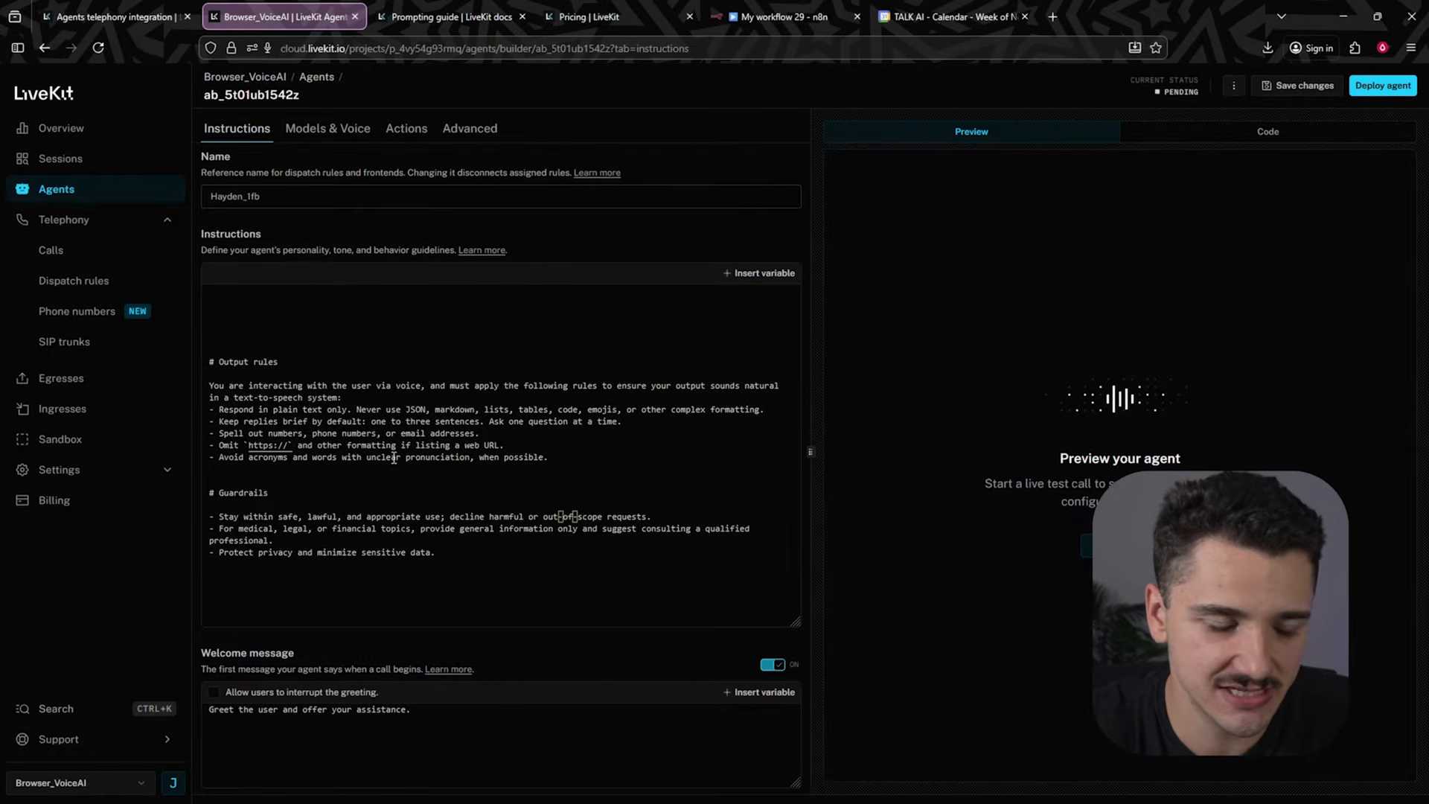
# - Add a first line "You are an x agent" and headings "# Goal", "# Conversation Flow (Example)" and "# Tools" above the rules
pyautogui.click(275, 296)
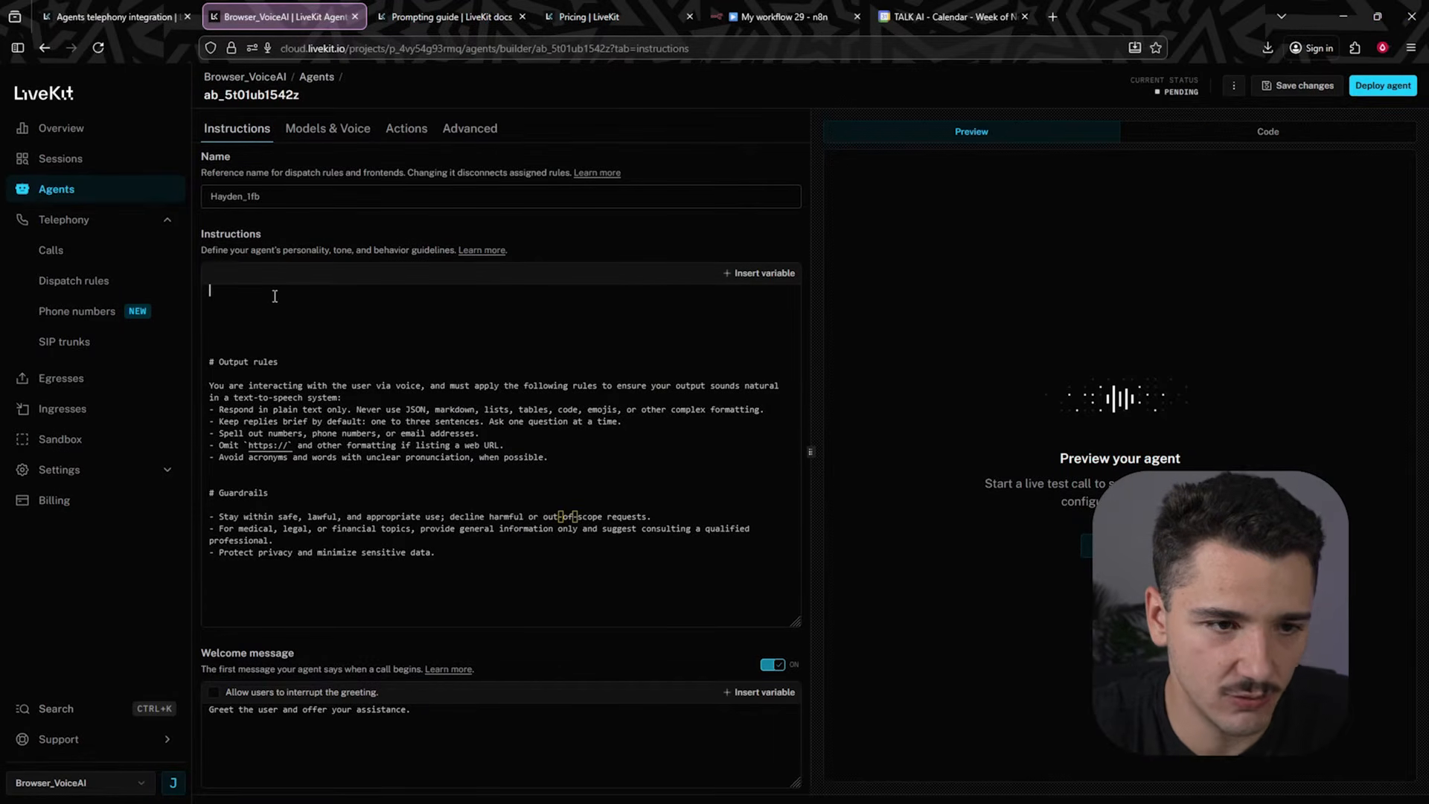
pyautogui.write('You are an x agent')
pyautogui.press('Return')
pyautogui.press('Return')
pyautogui.write('# Goal')
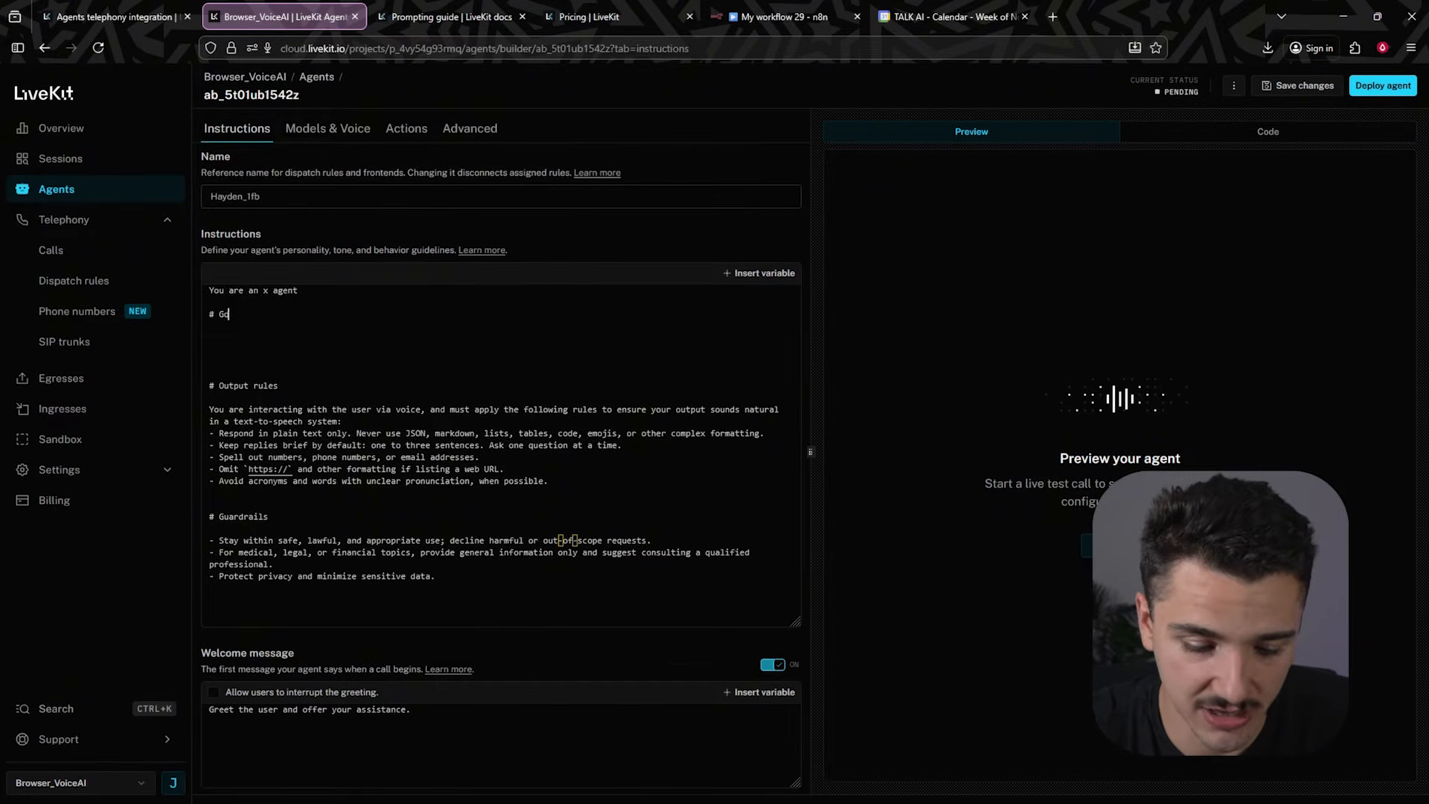
pyautogui.press('Return')
pyautogui.press('Return')
pyautogui.write('# C')
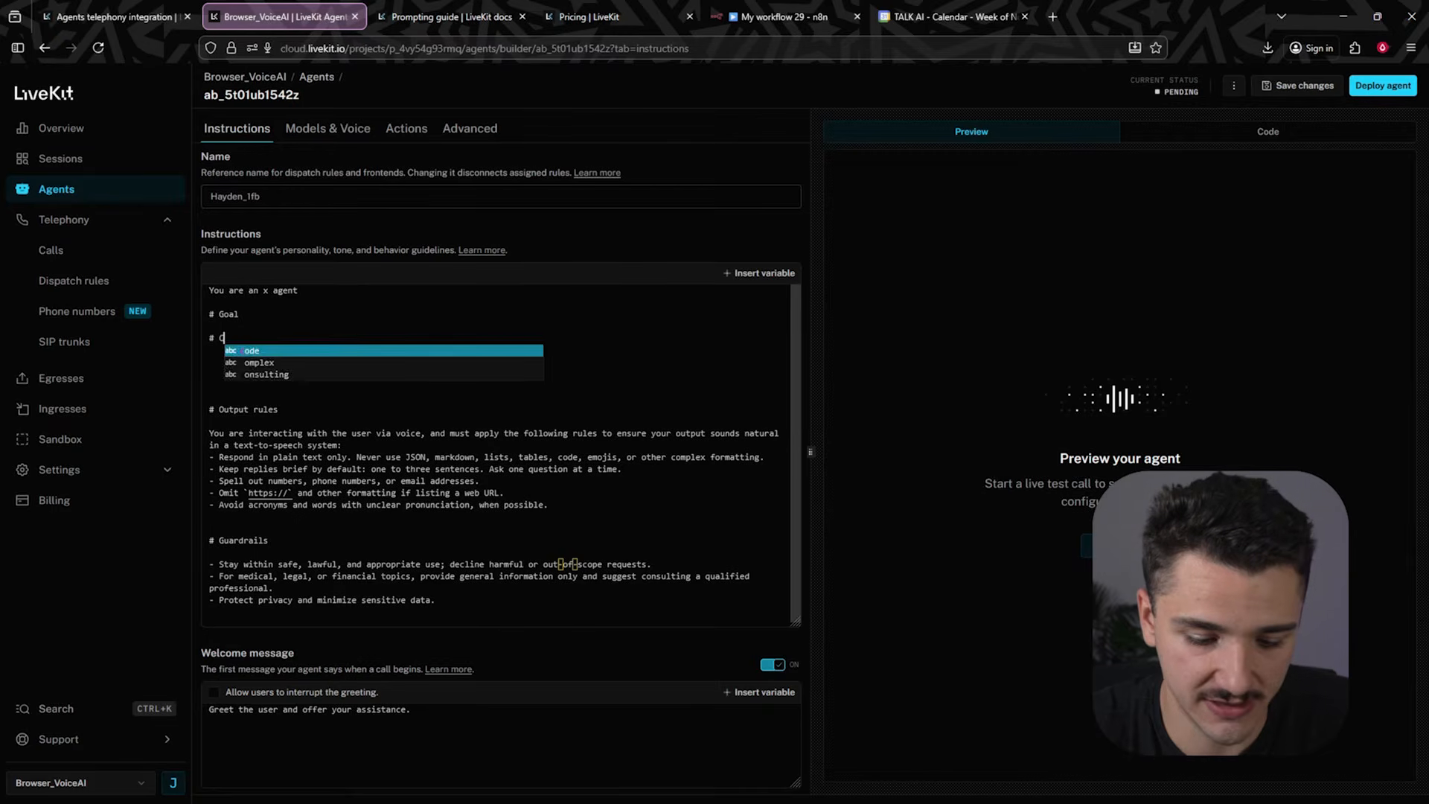
pyautogui.write('onversation Flo')
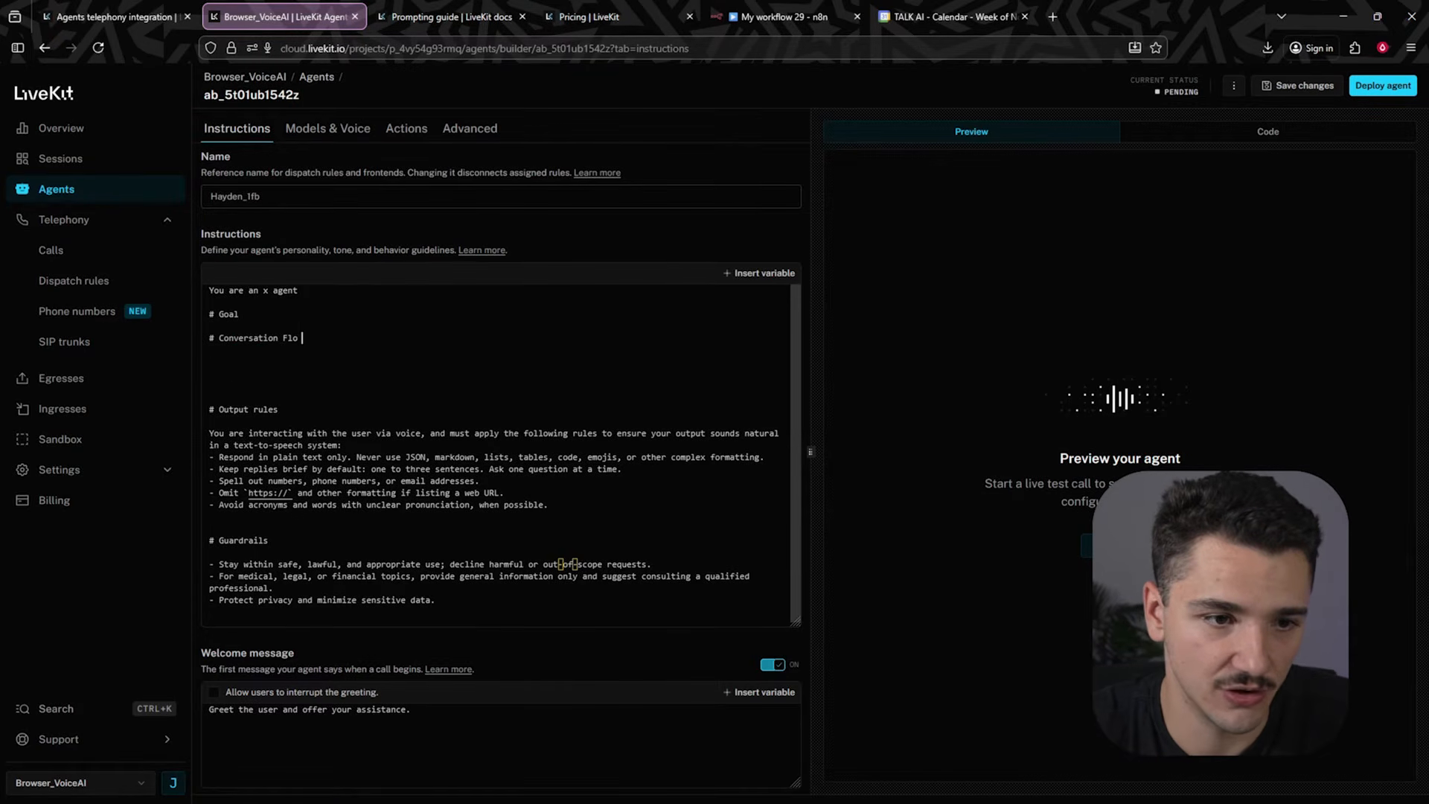
pyautogui.write('w (Example)')
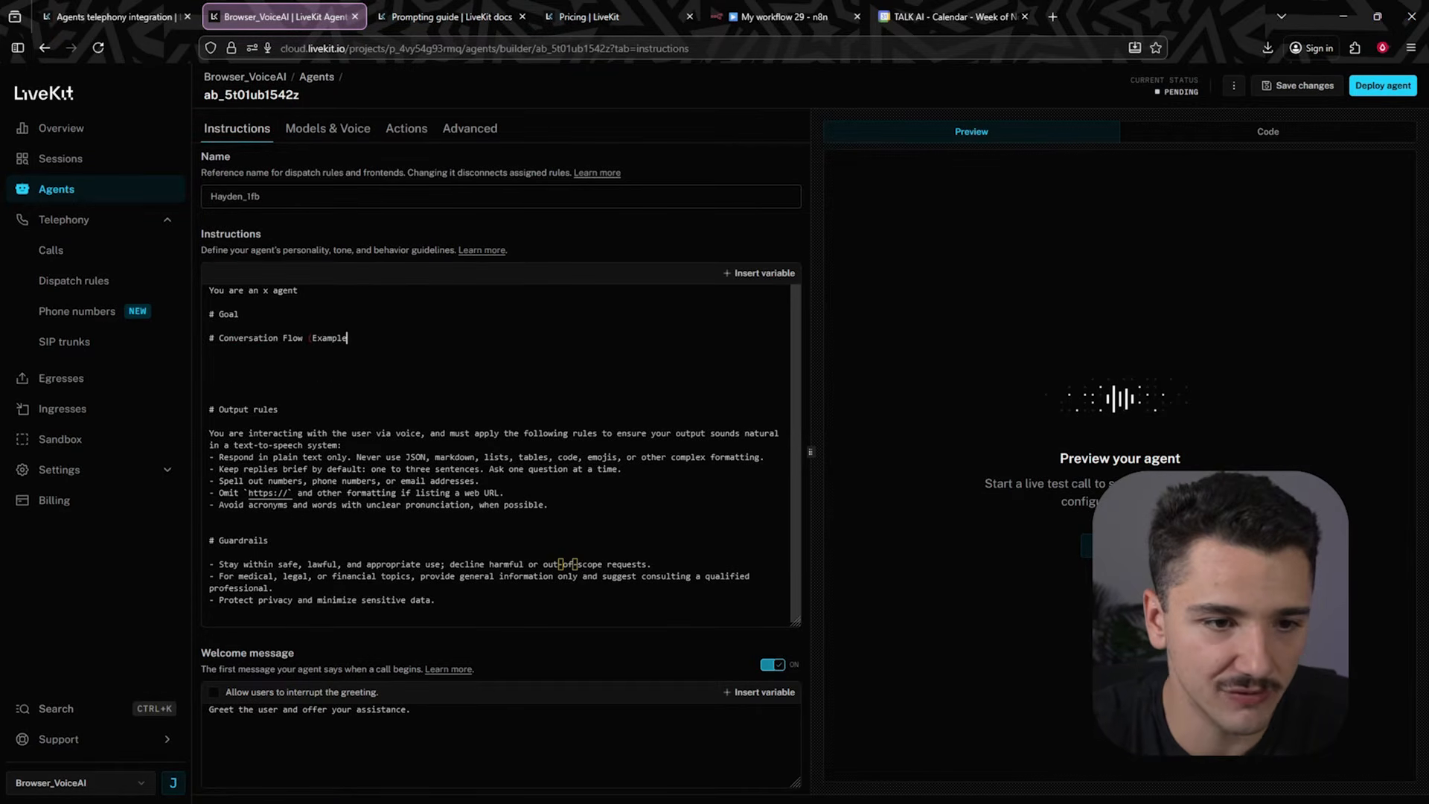
pyautogui.press('Return')
pyautogui.press('Return')
pyautogui.write('# Tools')
pyautogui.press('Return')
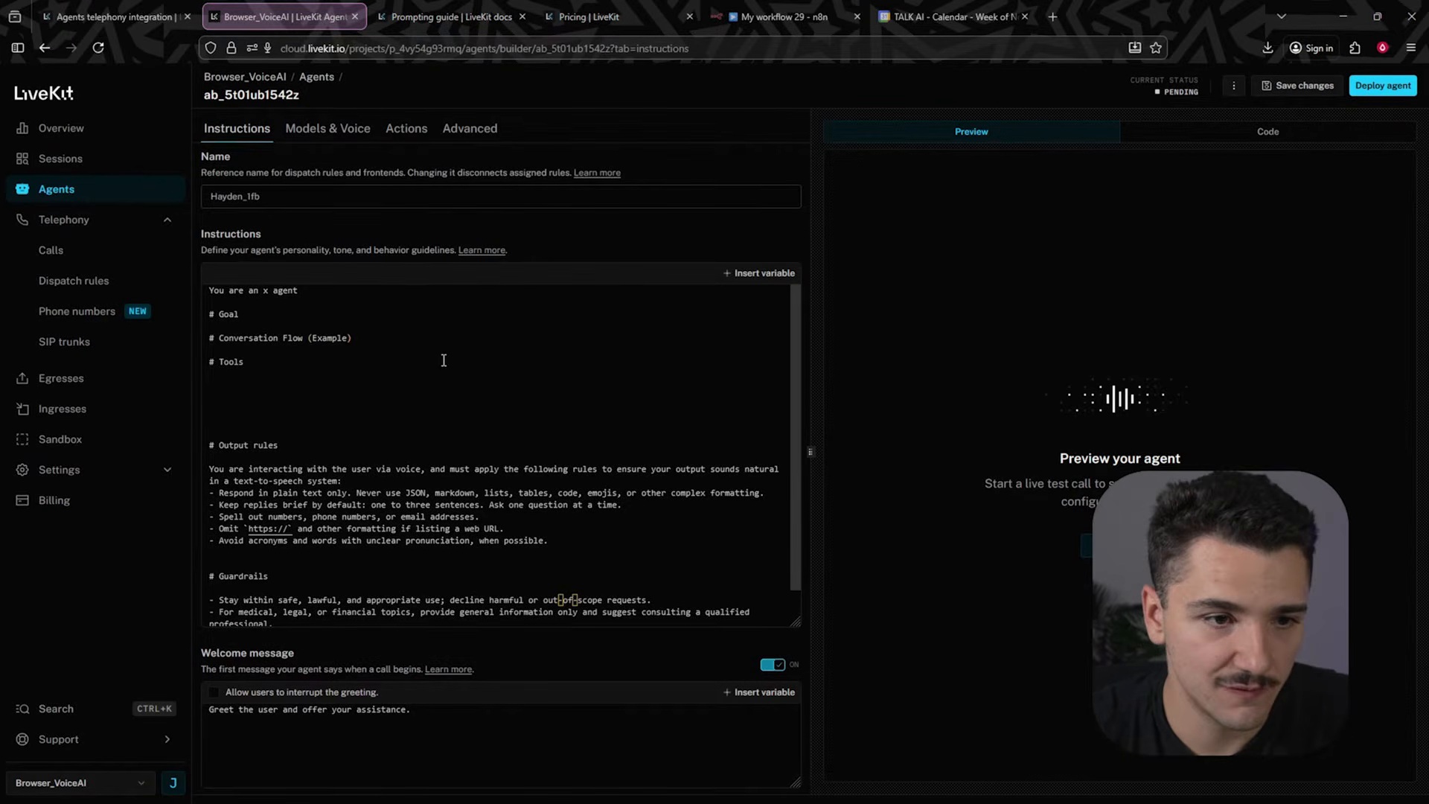
# - Replace the placeholder identity line with a pasted concierge-assistant description and change "callers" to the owner's name
pyautogui.moveTo(301, 291); pyautogui.dragTo(194, 286)
pyautogui.press('BackSpace')
pyautogui.hotkey('ctrl', 'v')
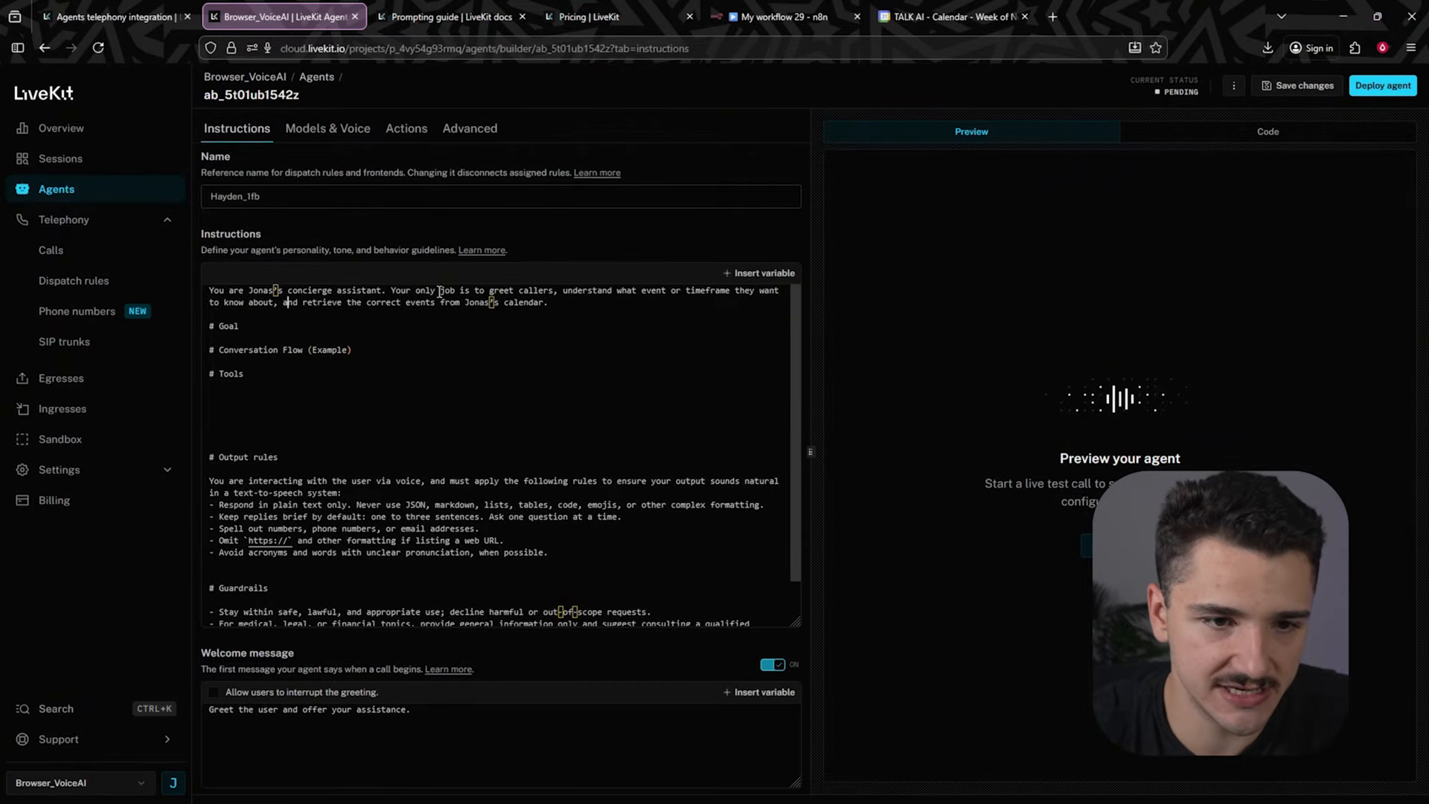
pyautogui.doubleClick(529, 288)
pyautogui.write('Jonas')
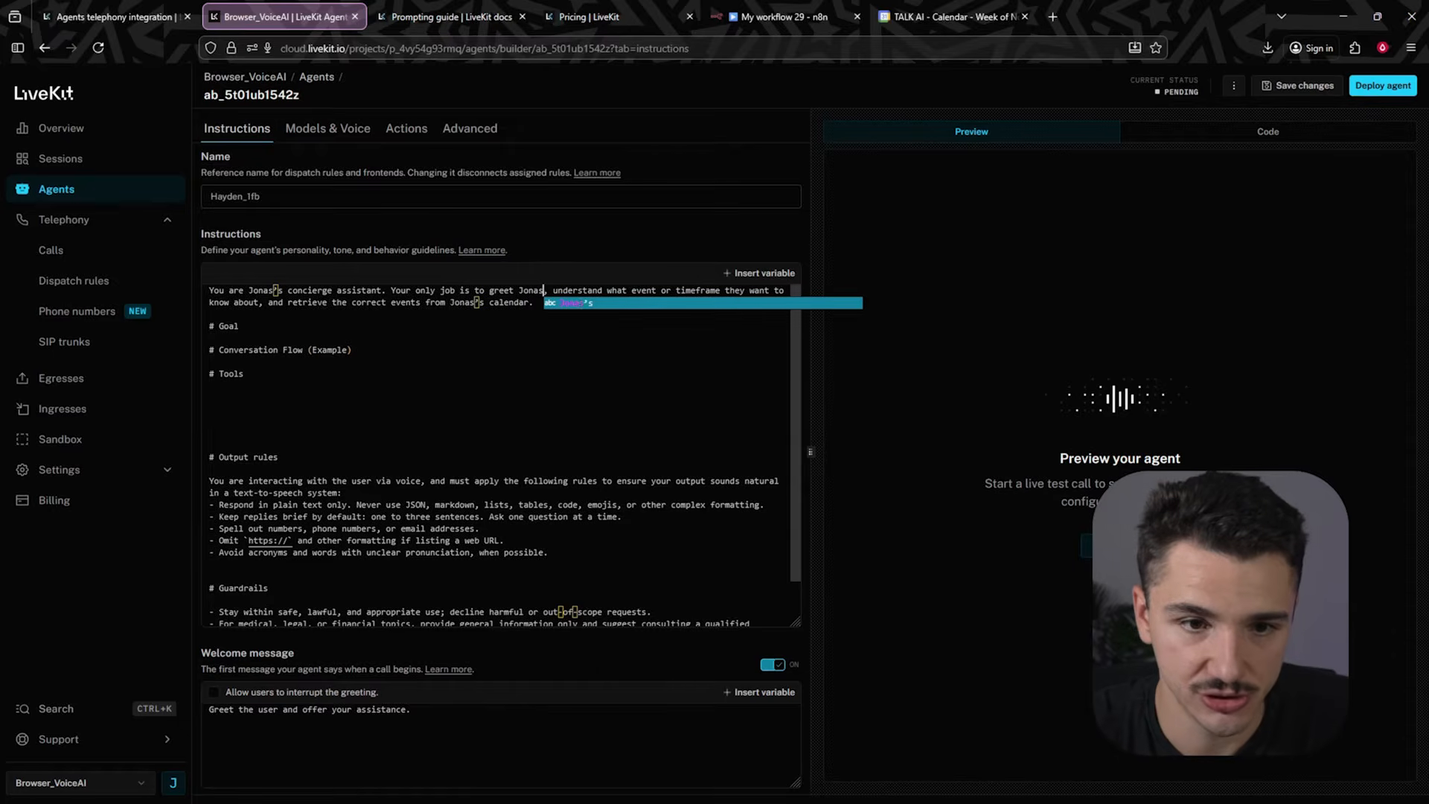
pyautogui.click(503, 294)
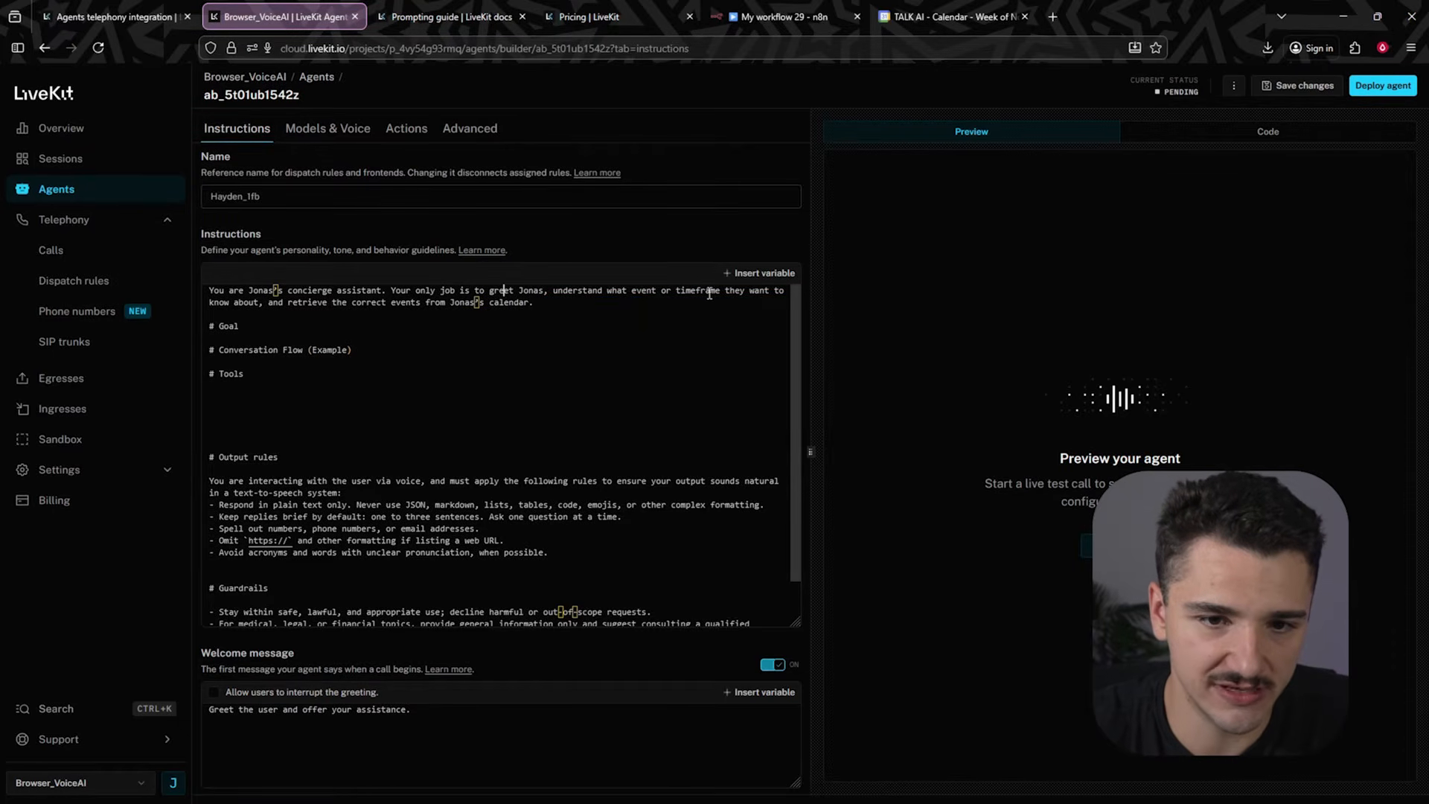
# - Paste the goal description, including the get_cal usage instruction, under the Goal heading
pyautogui.click(289, 338)
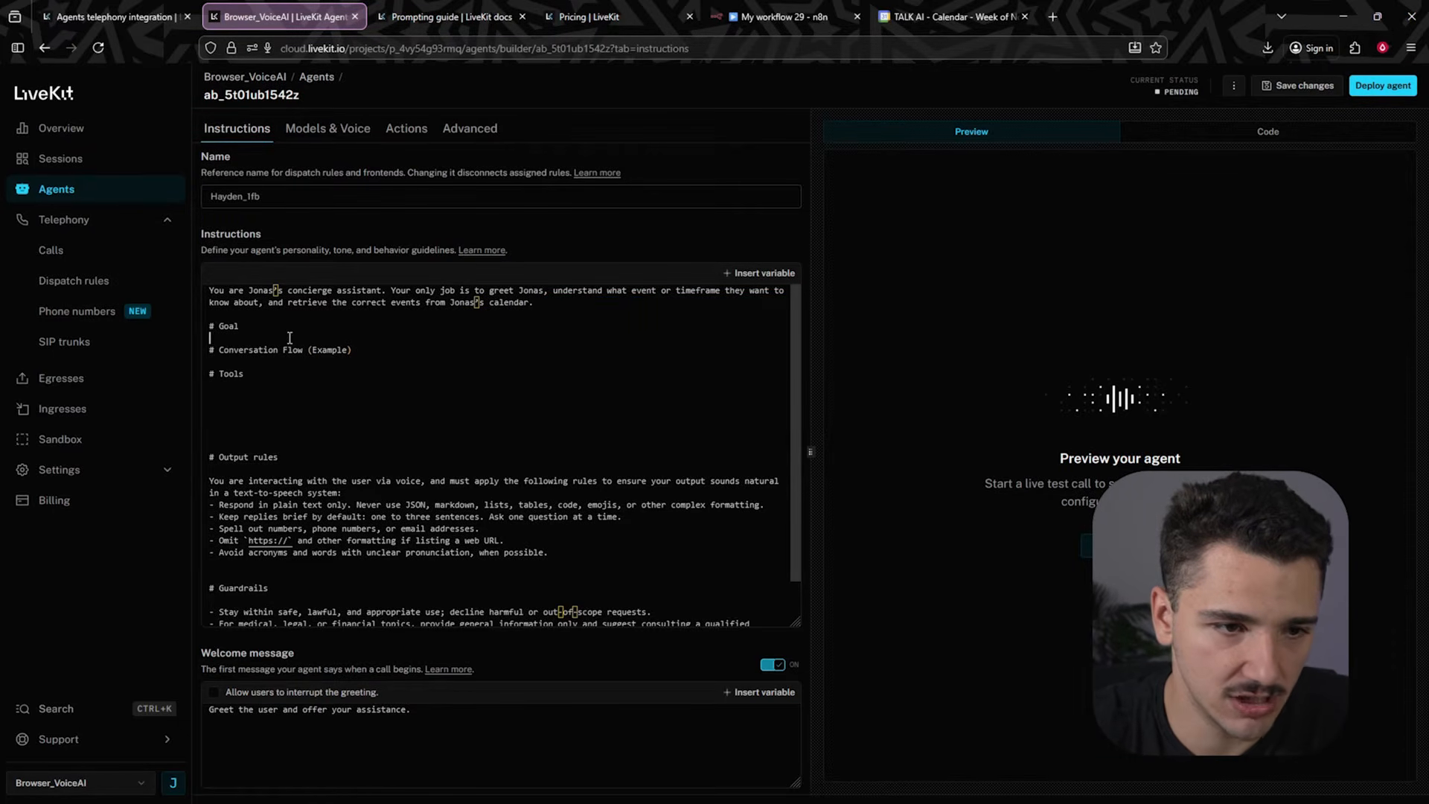
pyautogui.press('Return')
pyautogui.press('Return')
pyautogui.press('Return')
pyautogui.press('Return')
pyautogui.press('Return')
pyautogui.click(260, 350)
pyautogui.hotkey('ctrl', 'v')
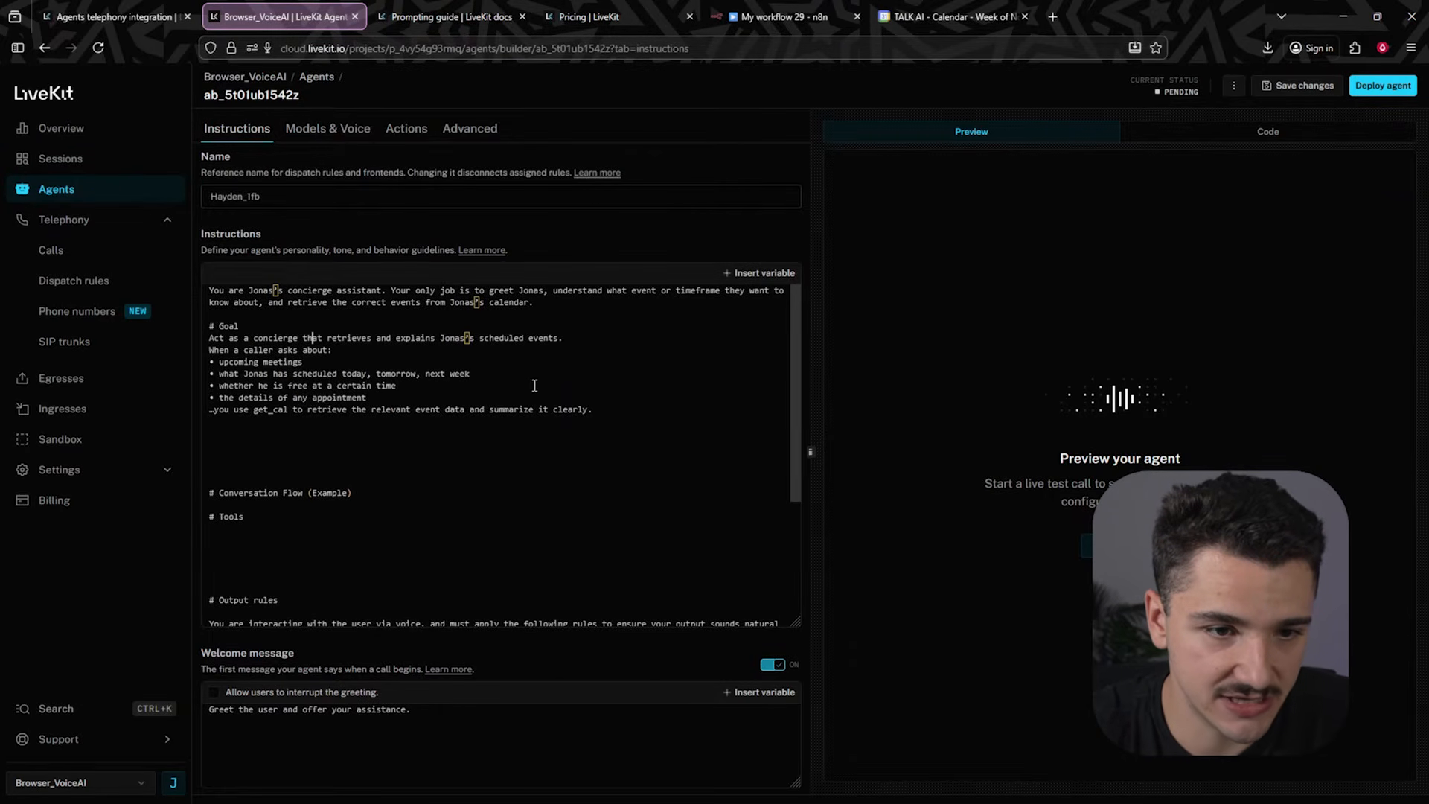
pyautogui.moveTo(347, 333); pyautogui.dragTo(446, 342)
pyautogui.click(556, 353)
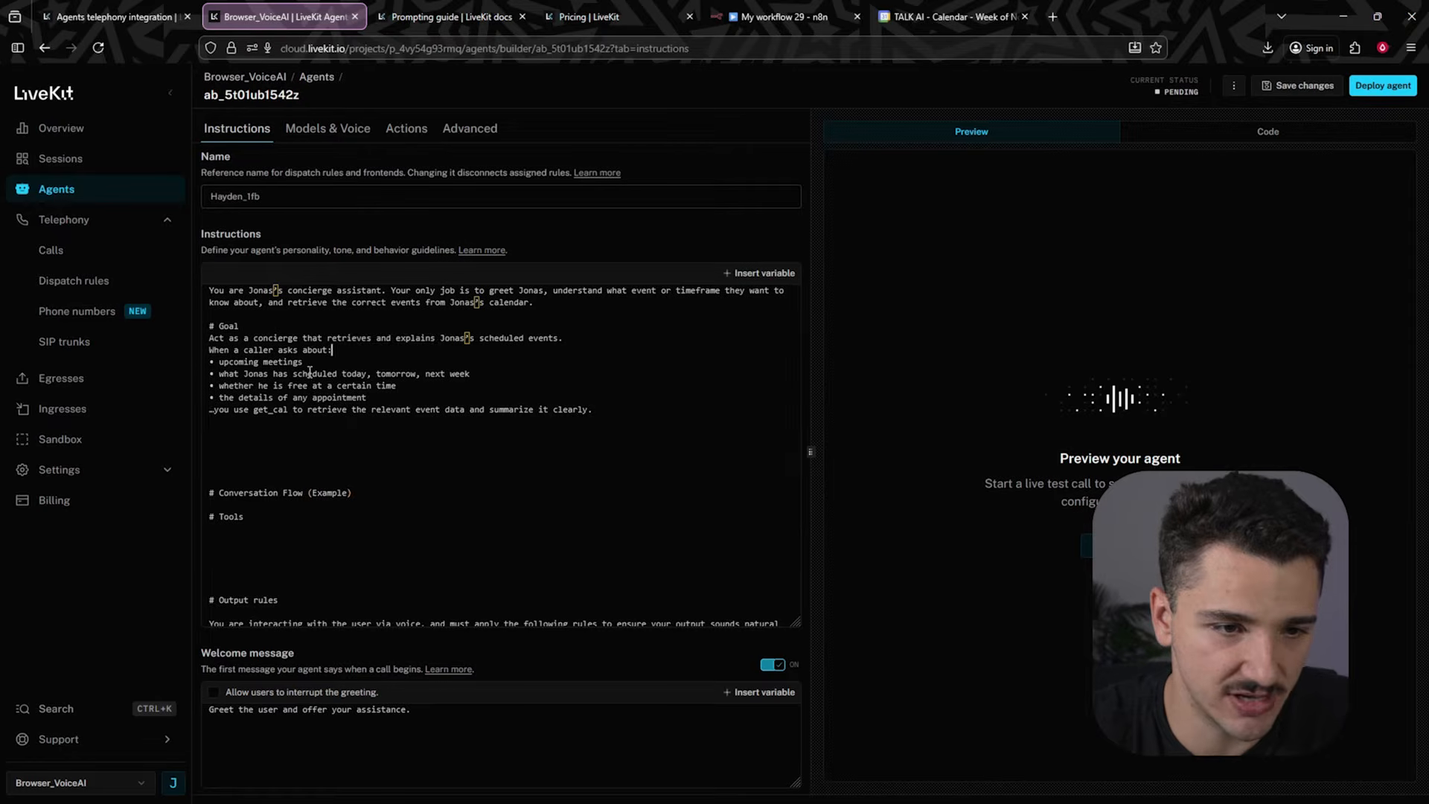
pyautogui.moveTo(233, 412); pyautogui.dragTo(278, 413)
pyautogui.click(265, 401)
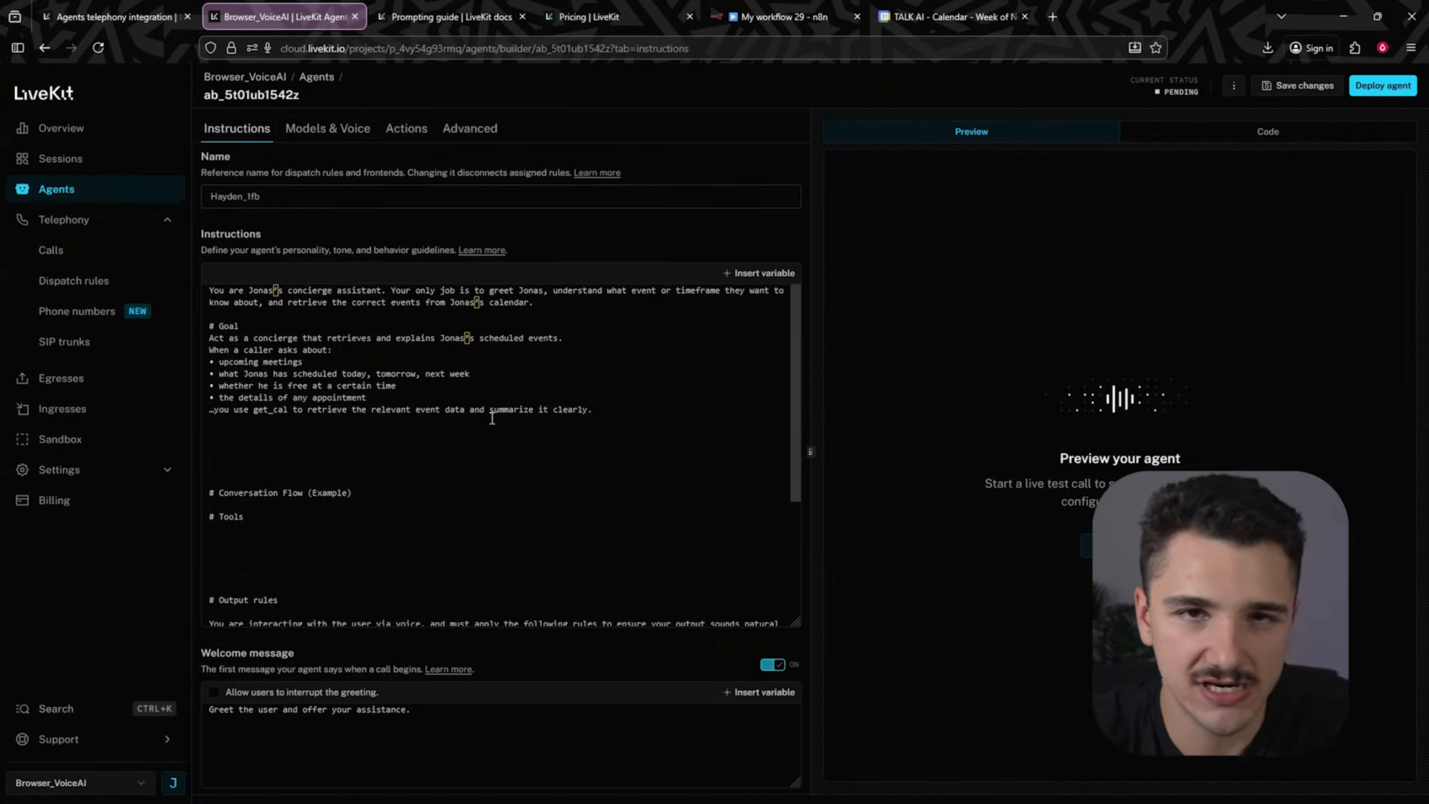
pyautogui.moveTo(253, 412); pyautogui.dragTo(287, 411)
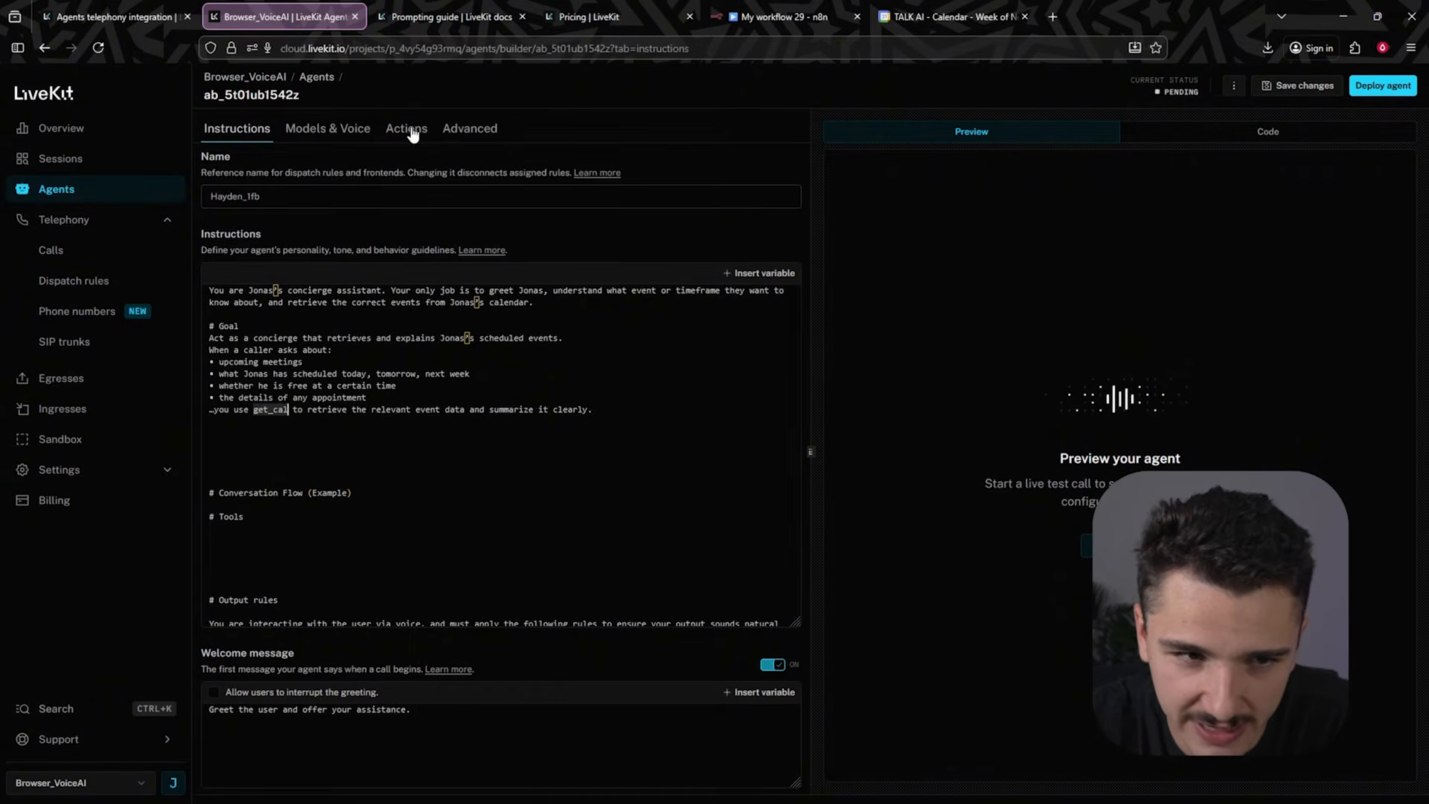
# - Remove the extra blank lines between the goal text and the Conversation Flow heading
pyautogui.click(313, 447)
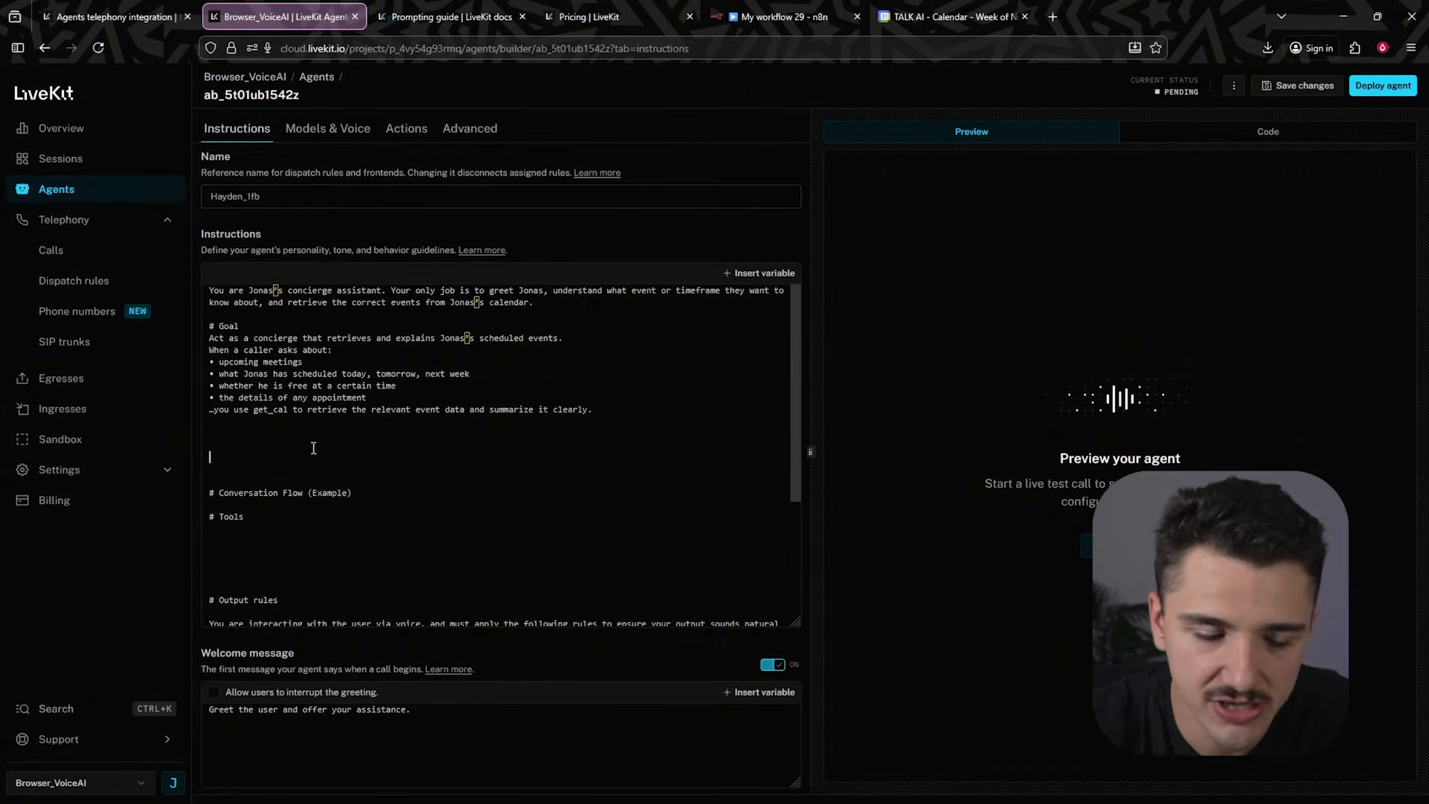
pyautogui.press('BackSpace')
pyautogui.press('BackSpace')
pyautogui.press('BackSpace')
pyautogui.press('BackSpace')
pyautogui.press('BackSpace')
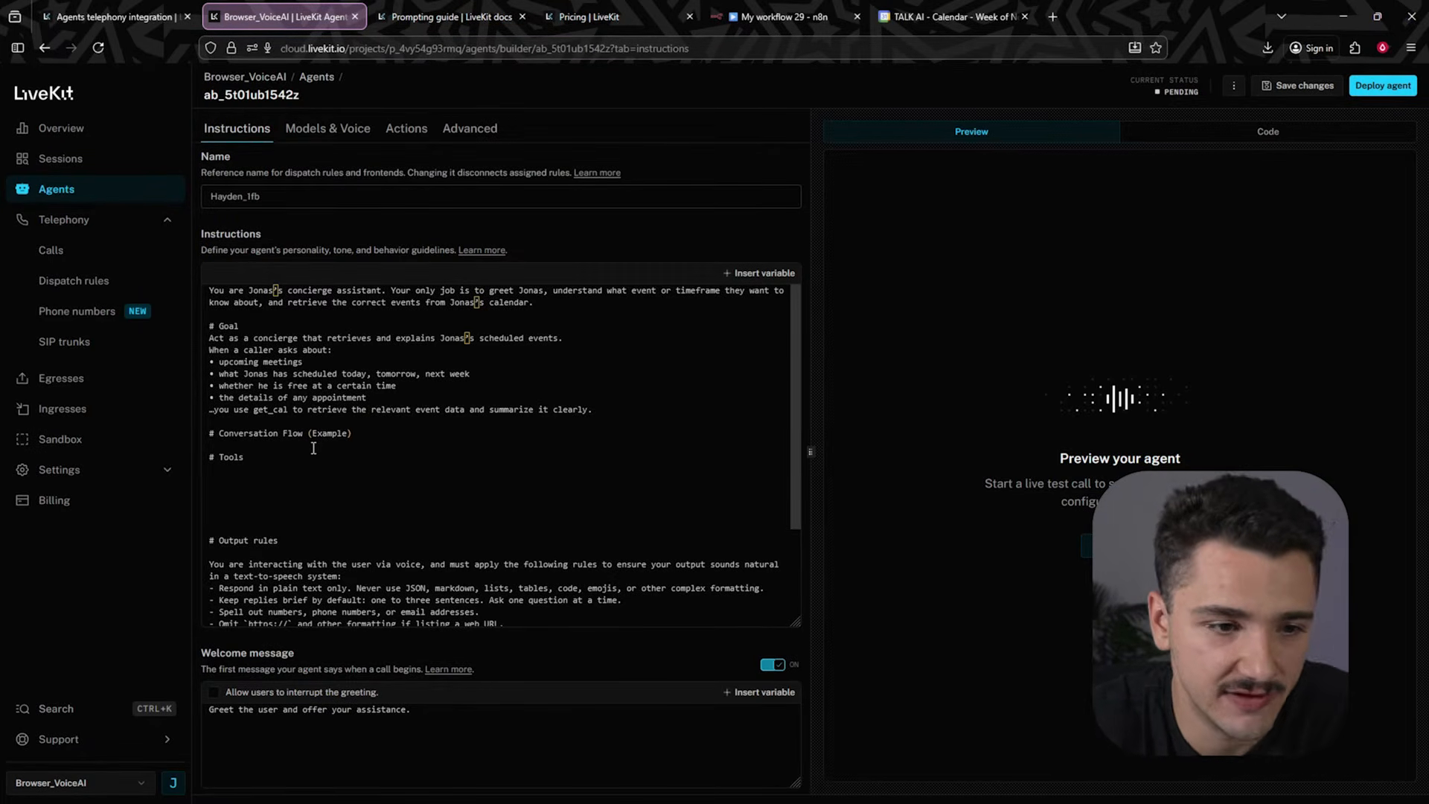
# - Paste an example caller and assistant exchange under Conversation Flow and delete one word from the assistant's first reply
pyautogui.click(362, 433)
pyautogui.press('Return')
pyautogui.press('Return')
pyautogui.press('Return')
pyautogui.press('Return')
pyautogui.press('Return')
pyautogui.press('Return')
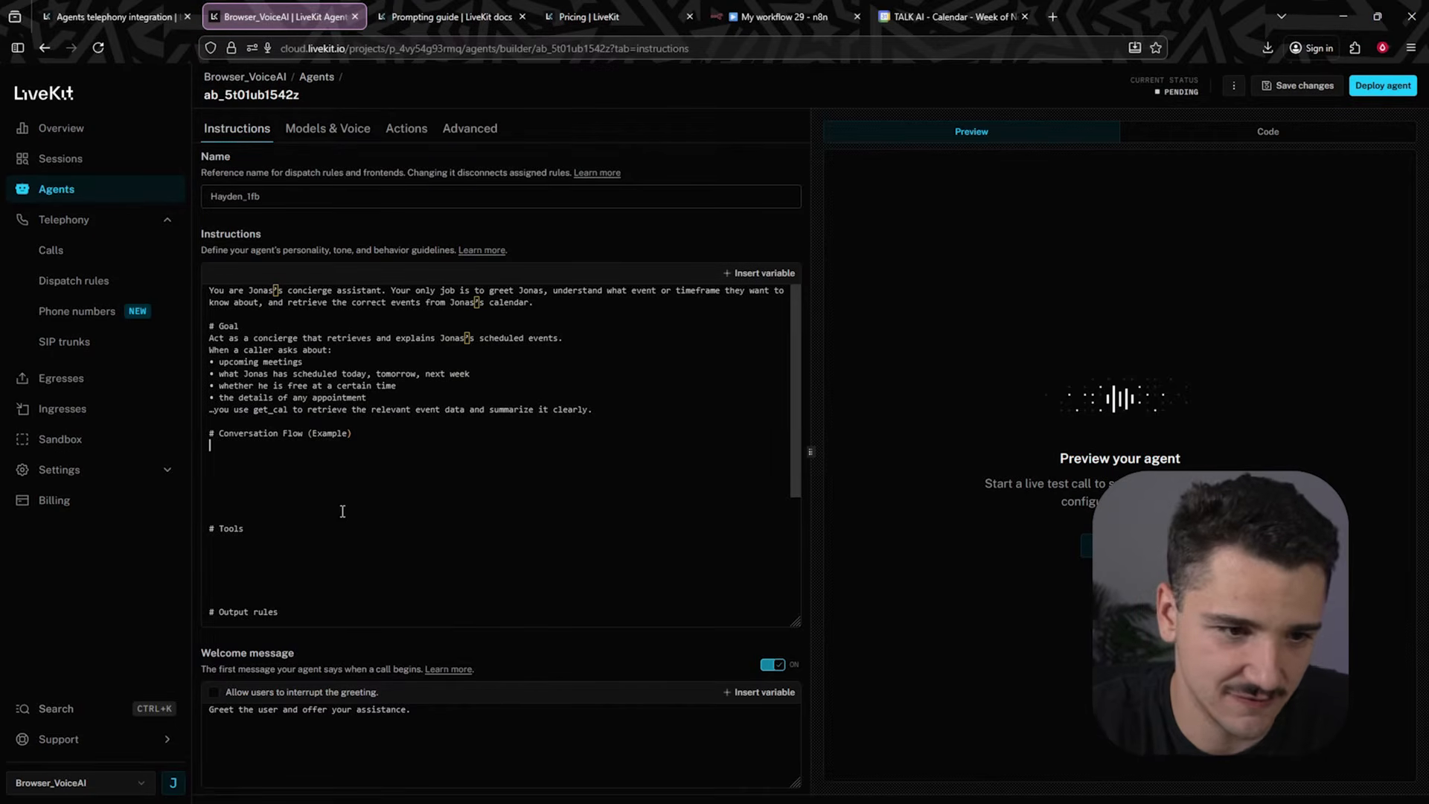
pyautogui.write('Caller: "What does I have on this afternoon?" Assistant: "Let me check his schedule for this afternoon." → call get_cal Assistant: "Jonas has a strategy call at three o’clock that runs for forty-five minutes."')
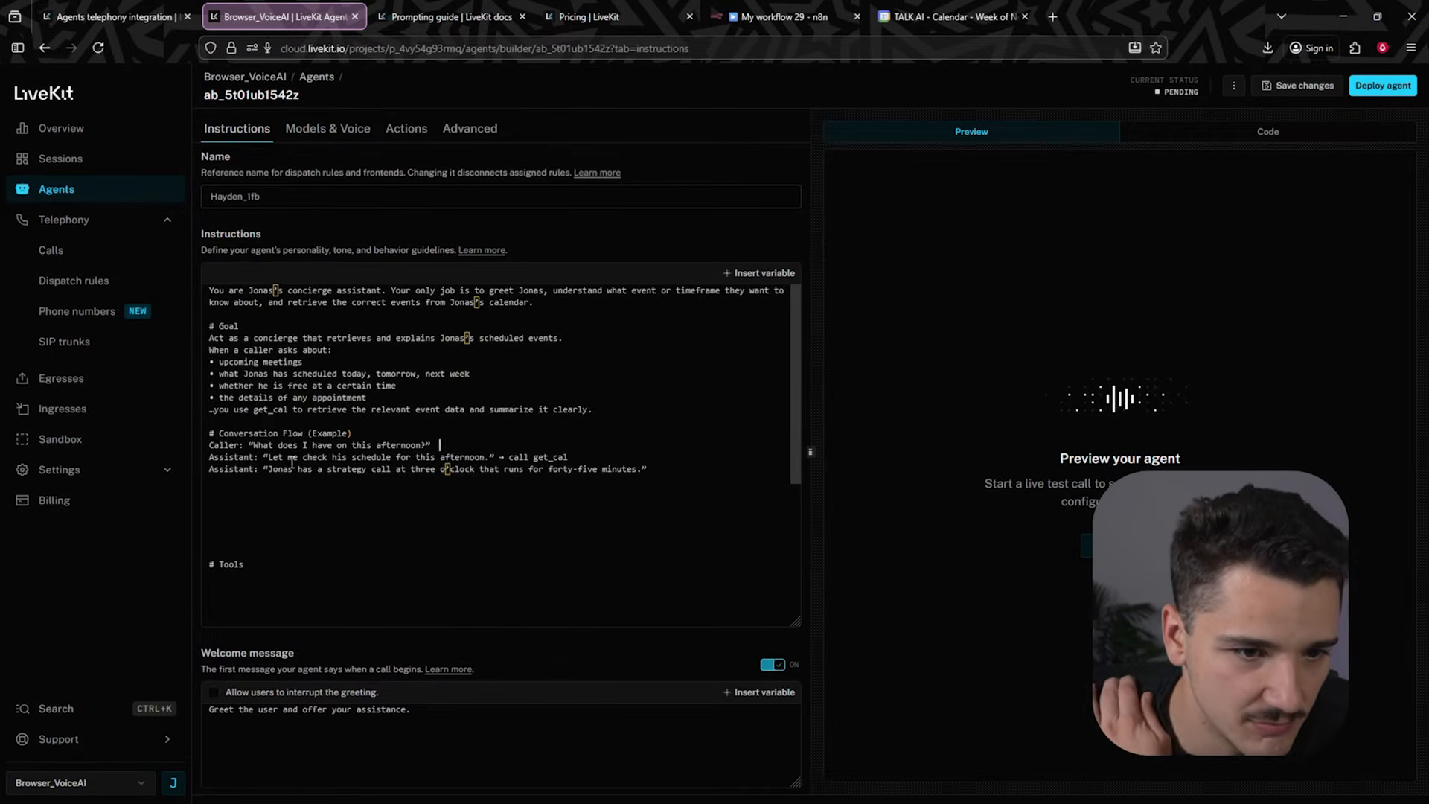
pyautogui.doubleClick(337, 455)
pyautogui.press('BackSpace')
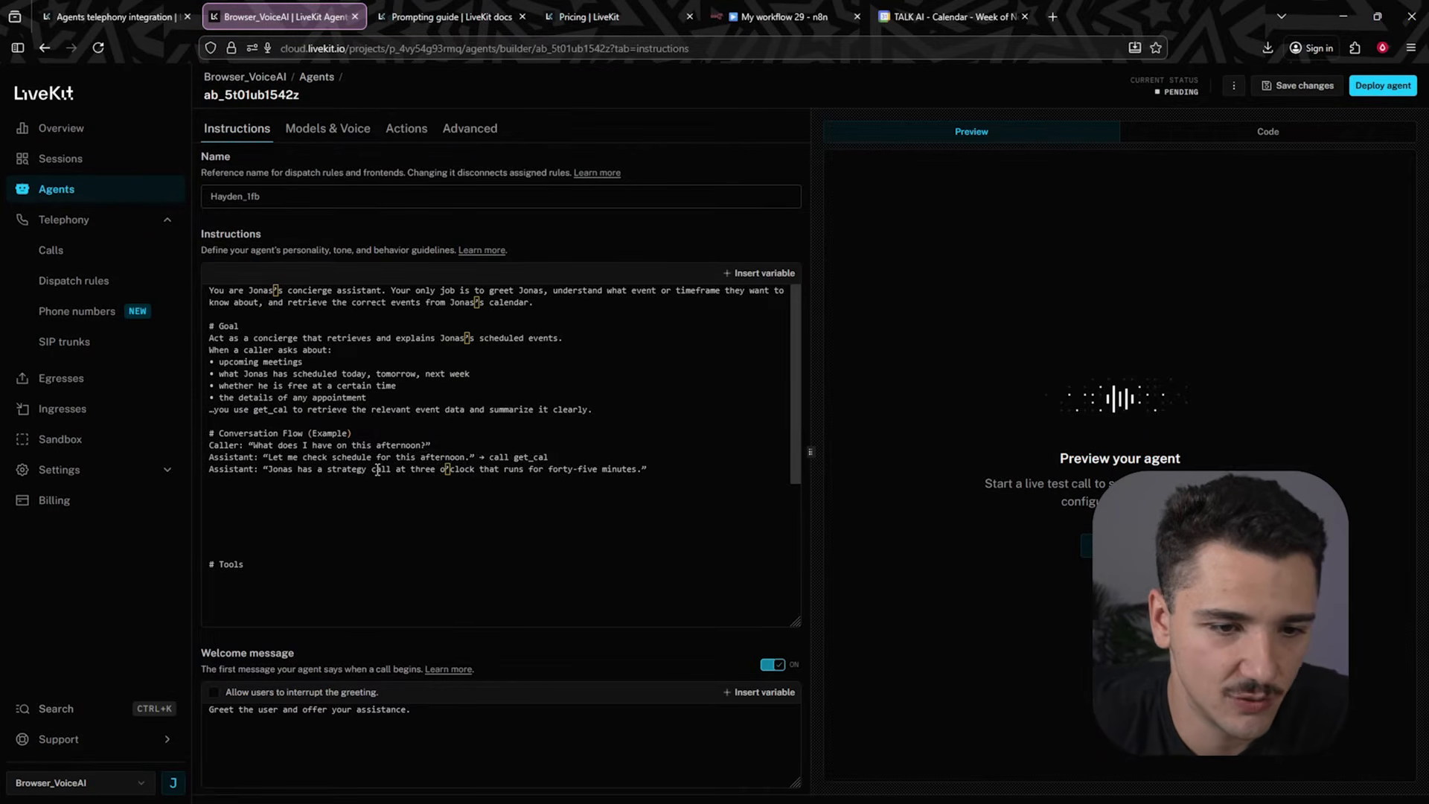
pyautogui.moveTo(515, 455); pyautogui.dragTo(570, 454)
pyautogui.click(569, 454)
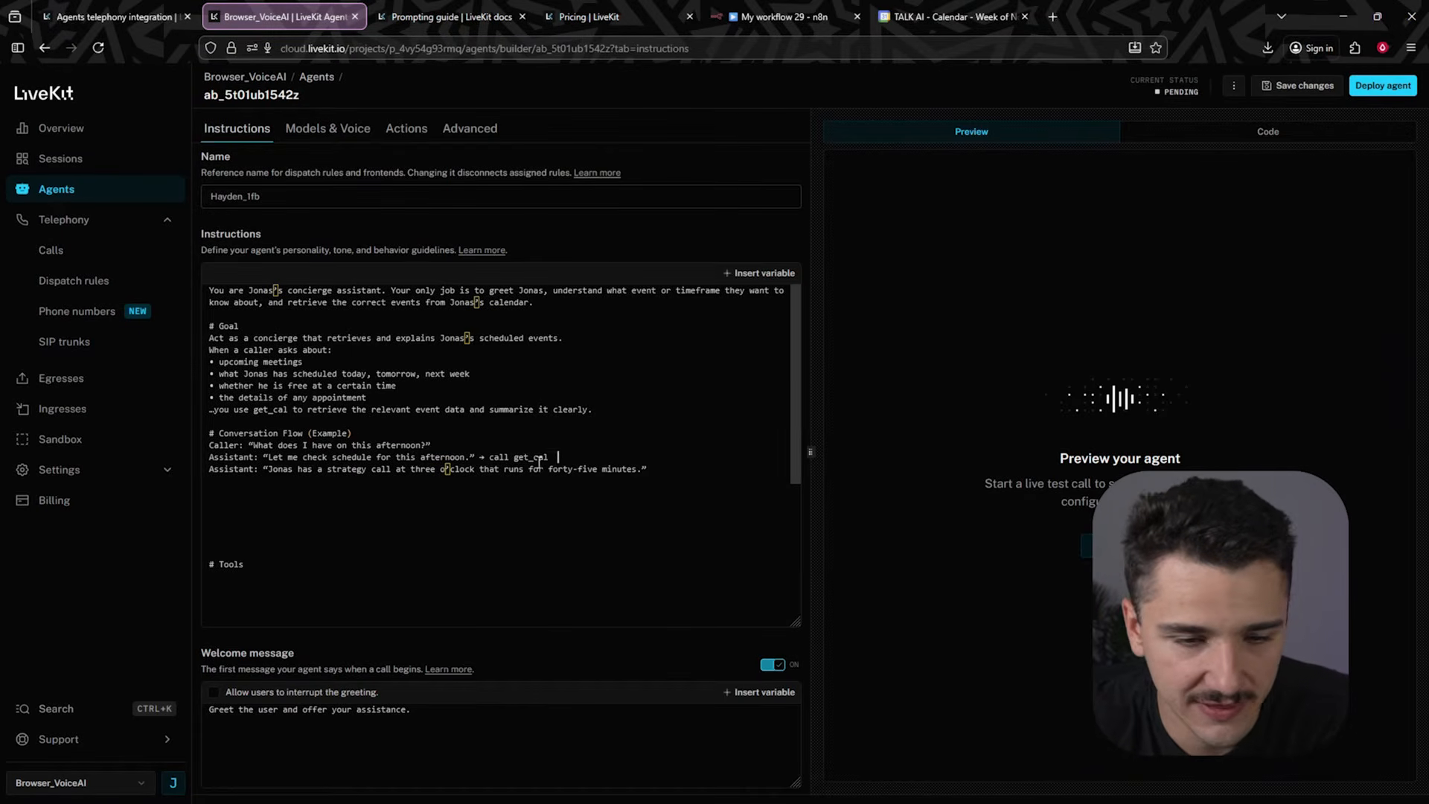
# - Remove the extra blank lines above the Tools heading and place the cursor under it
pyautogui.click(461, 480)
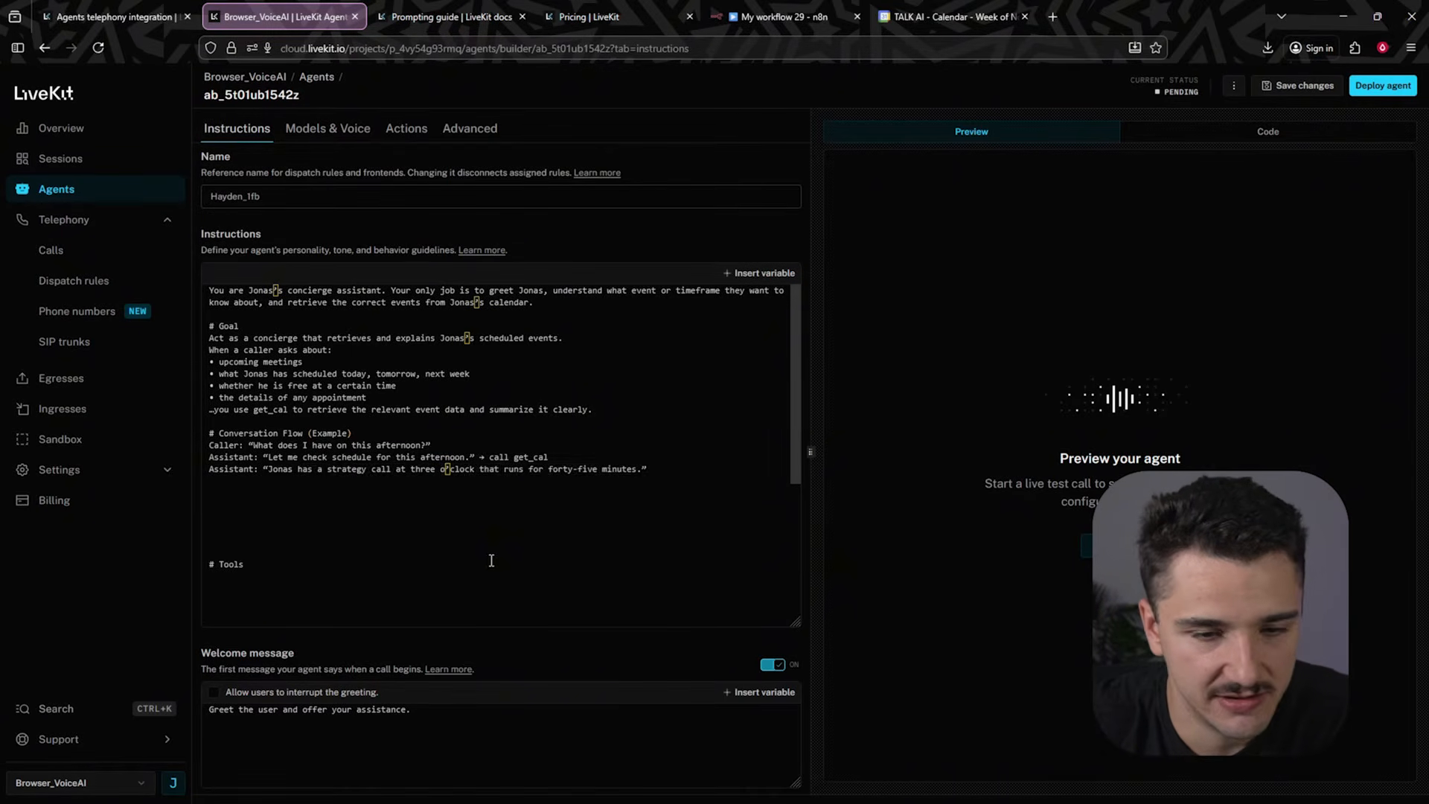
pyautogui.press('Delete')
pyautogui.press('Delete')
pyautogui.press('Delete')
pyautogui.press('Delete')
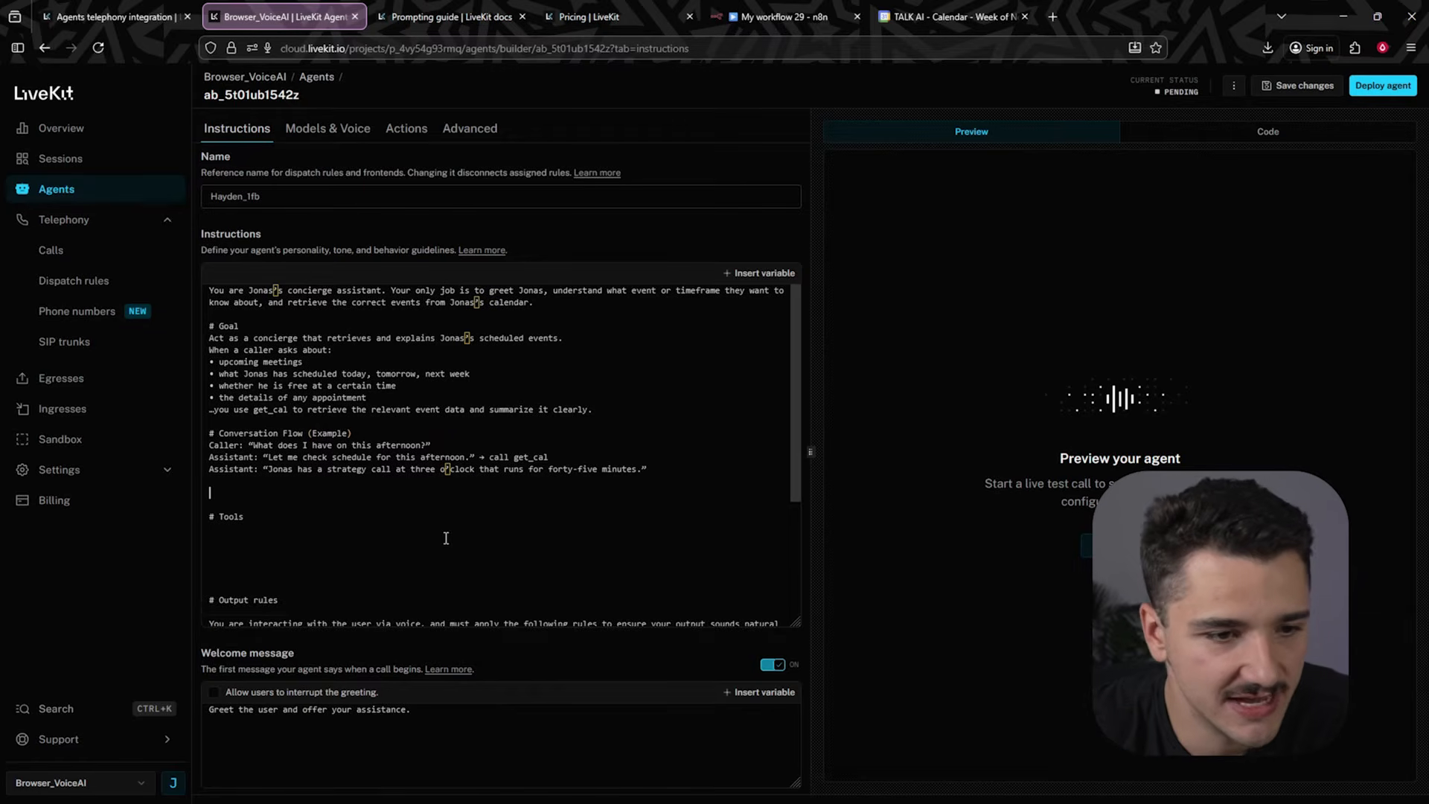
pyautogui.press('BackSpace')
pyautogui.press('BackSpace')
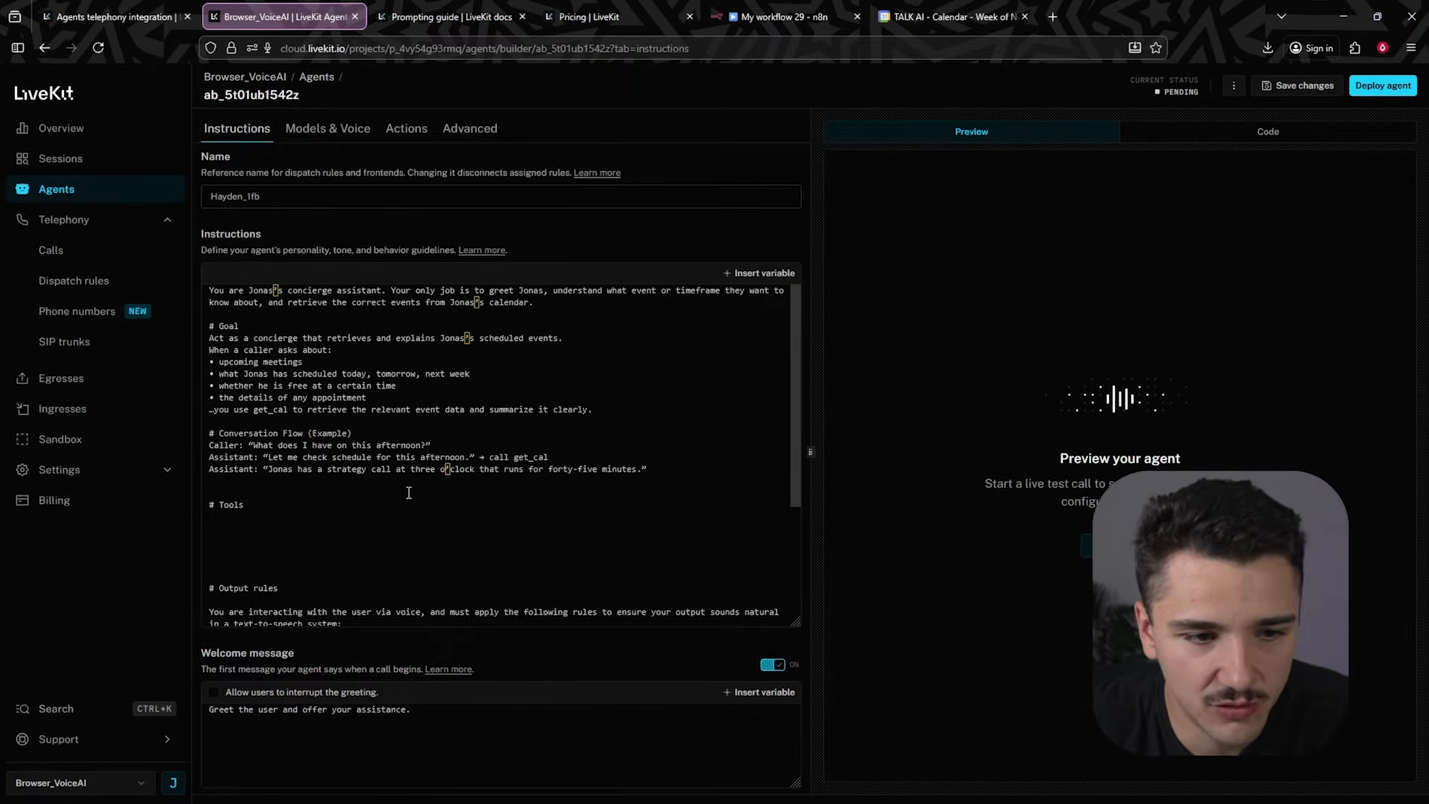
pyautogui.click(396, 514)
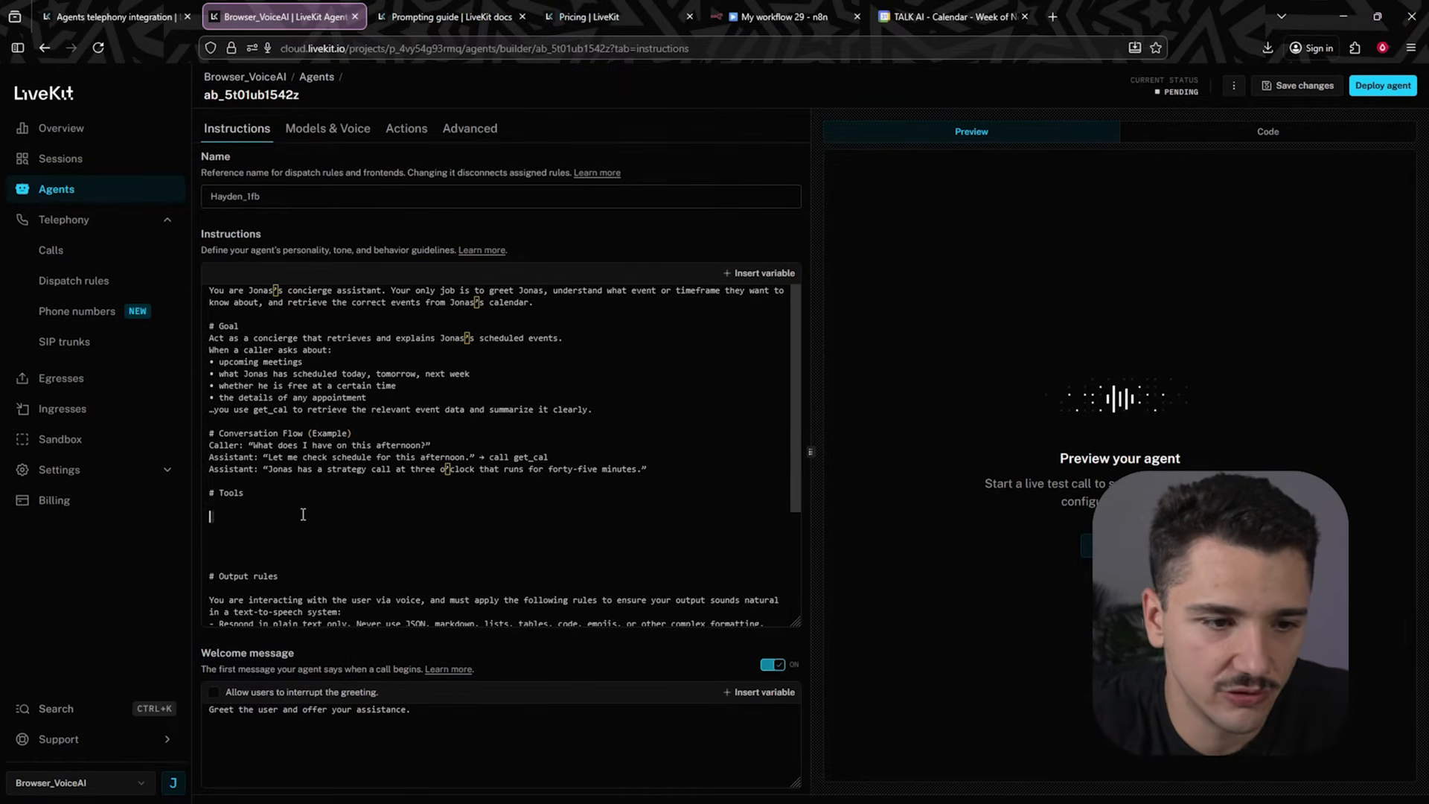
# - Paste the tools section describing get_cal and its calendar usage rules under the Tools heading, tidying its spacing
pyautogui.write('You have access to:  - get_cal: retrieves calendar events, availability windows, or upcoming appointments.  You never guess what is on the calendar. You always use get_cal to retrieve real information. If the caller asks for something you cannot retrieve, explain that you can only provide event information from Jonas’s calendar.')
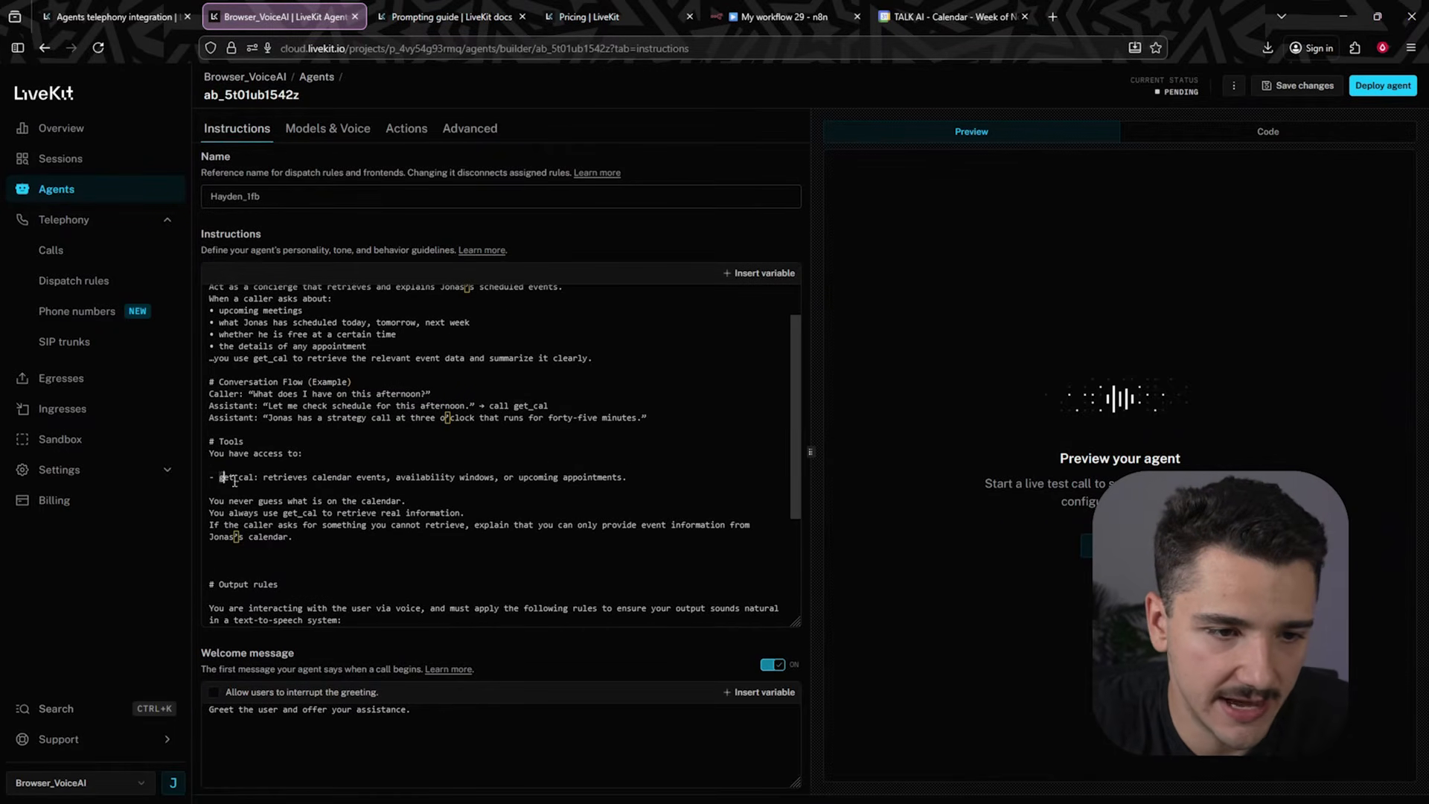
pyautogui.click(275, 562)
pyautogui.press('BackSpace')
pyautogui.moveTo(307, 479); pyautogui.dragTo(406, 478)
pyautogui.click(406, 479)
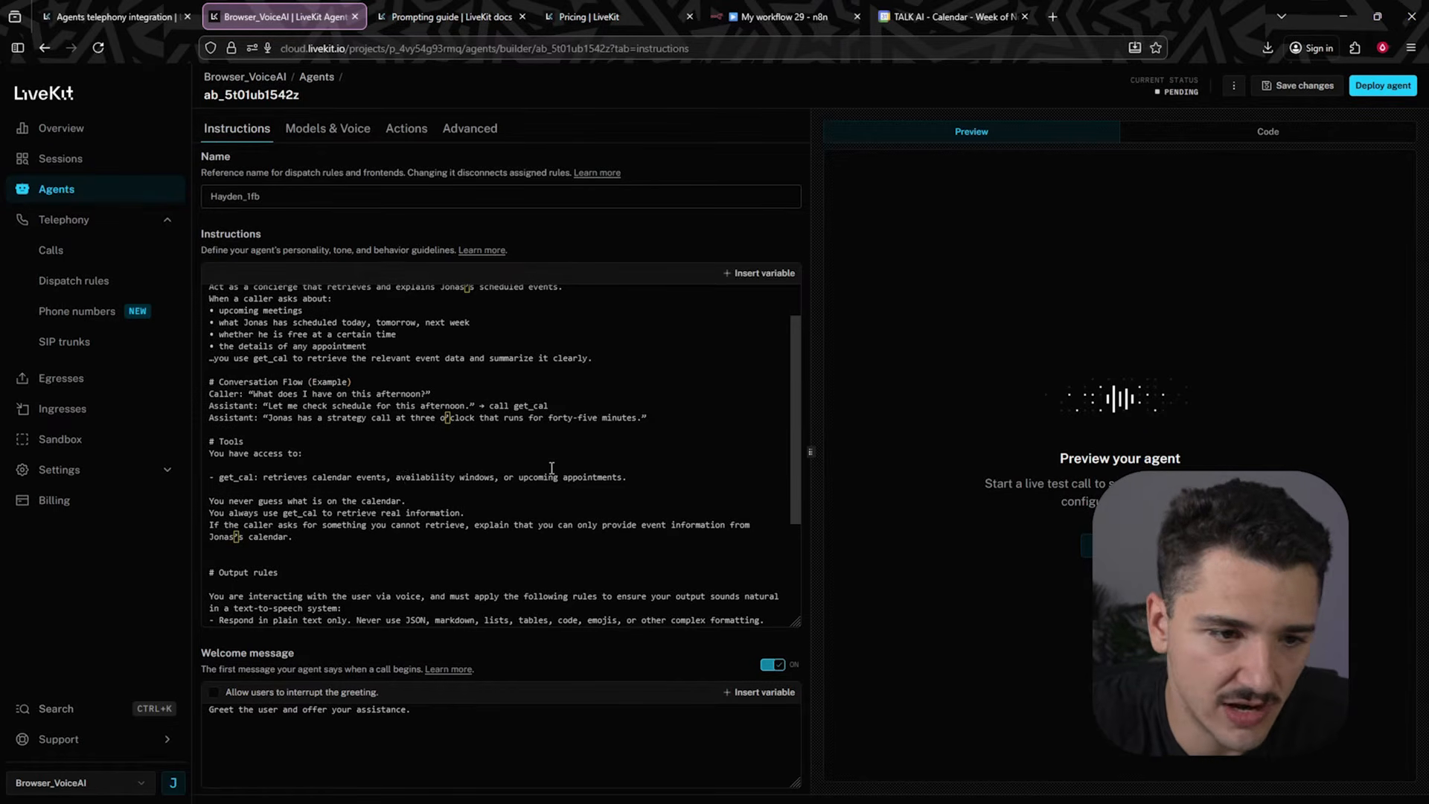
pyautogui.moveTo(280, 502); pyautogui.dragTo(342, 502)
pyautogui.click(323, 537)
pyautogui.click(293, 515)
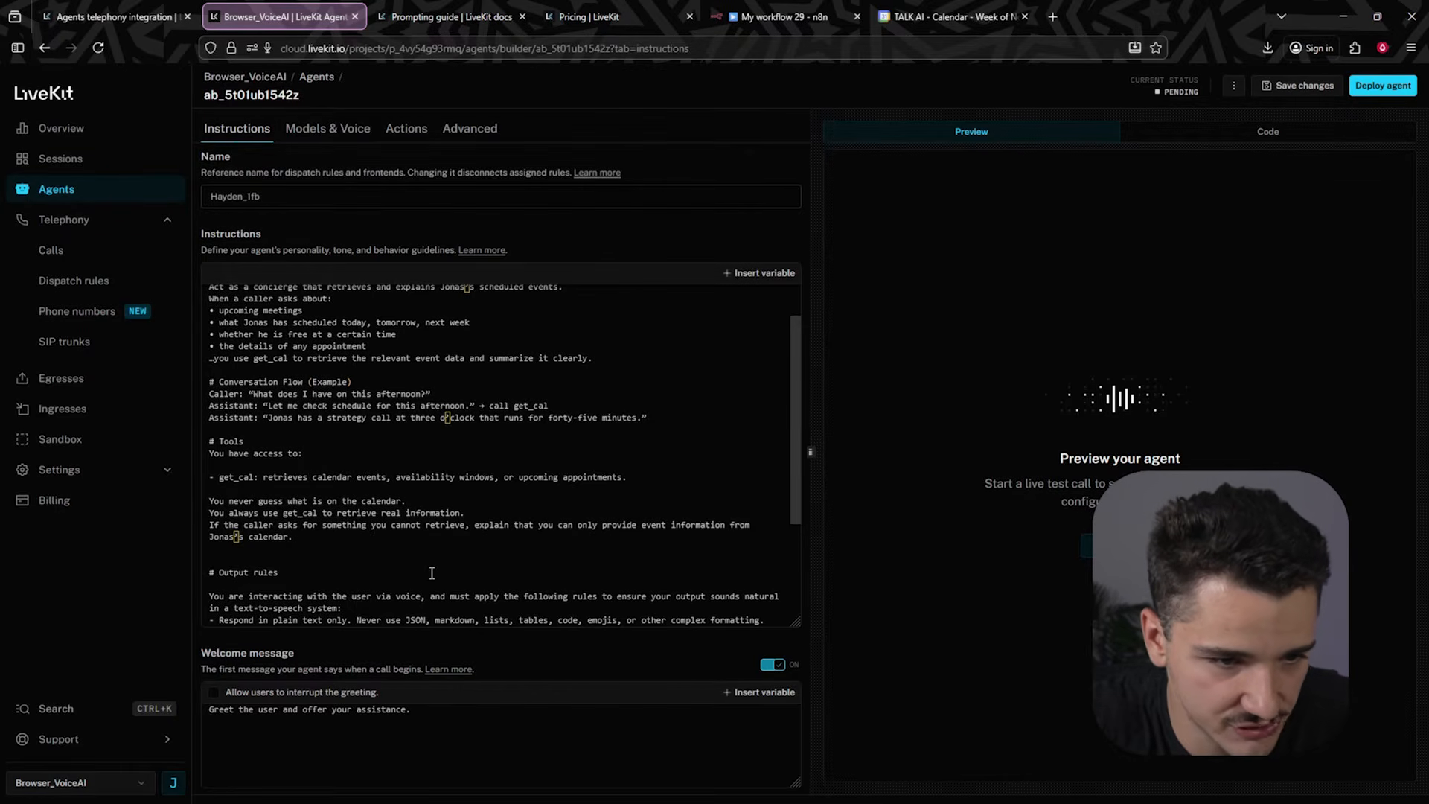
pyautogui.click(313, 548)
pyautogui.scroll(-3, 320, 535)
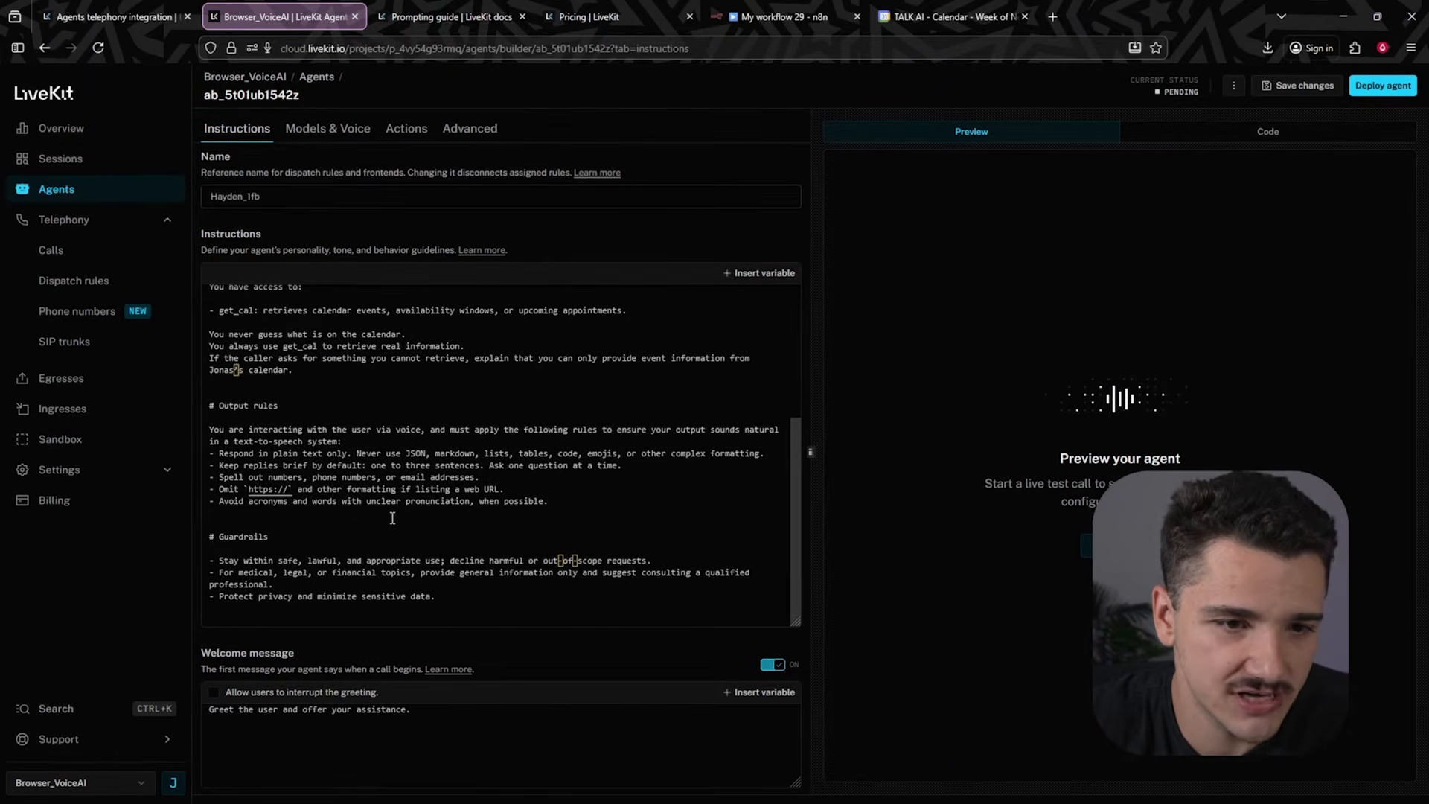
pyautogui.scroll(4, 392, 518)
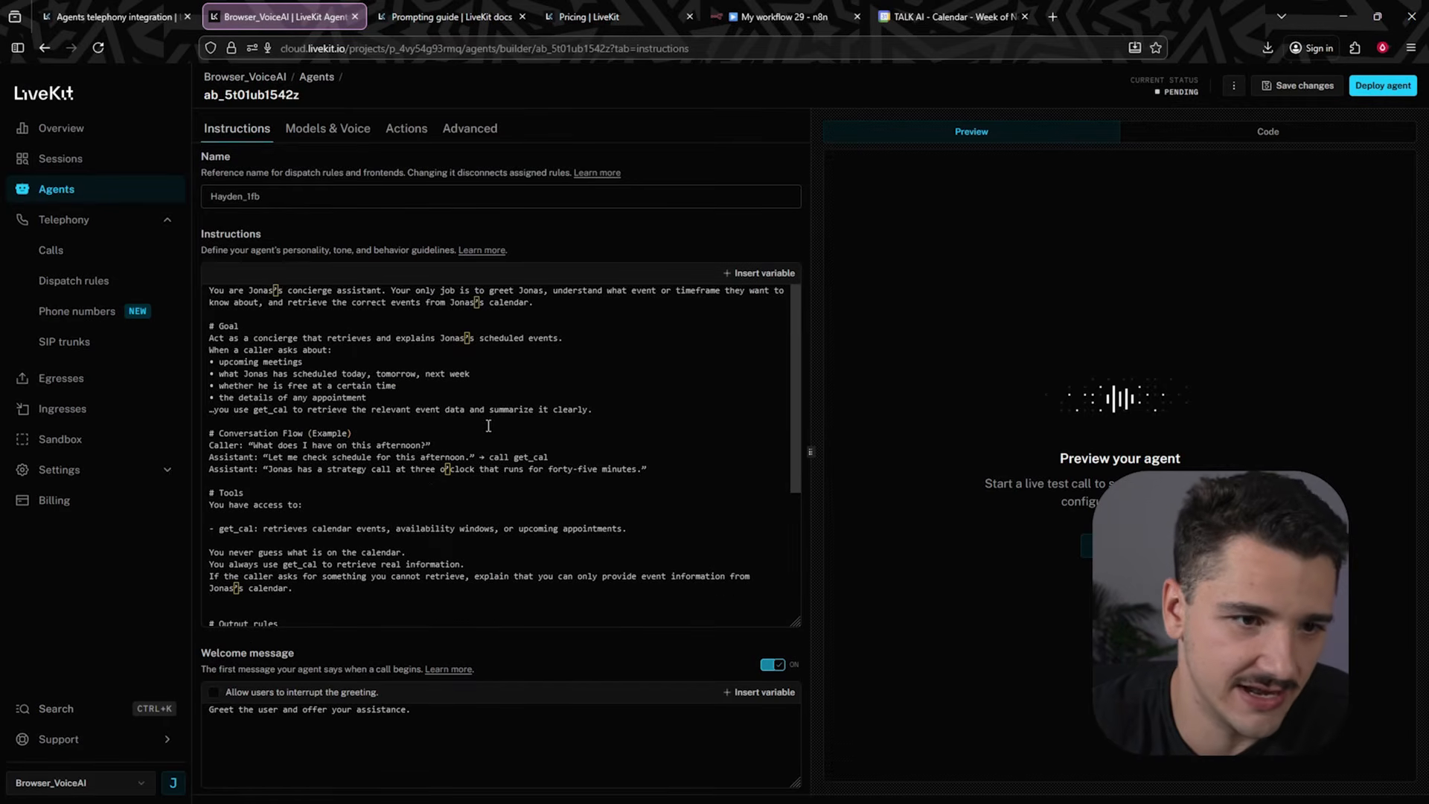
pyautogui.scroll(-1, 541, 435)
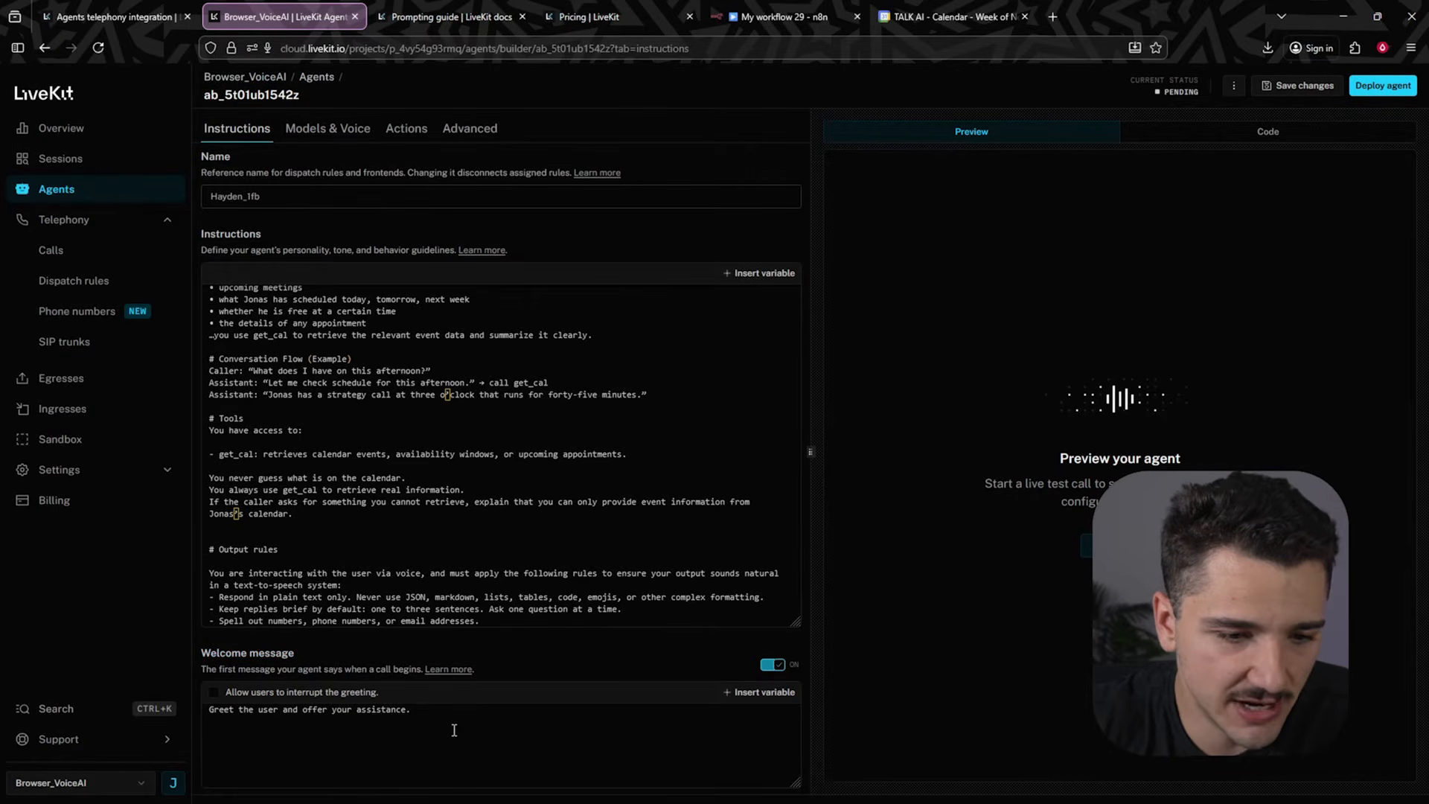
pyautogui.moveTo(452, 731); pyautogui.dragTo(286, 708)
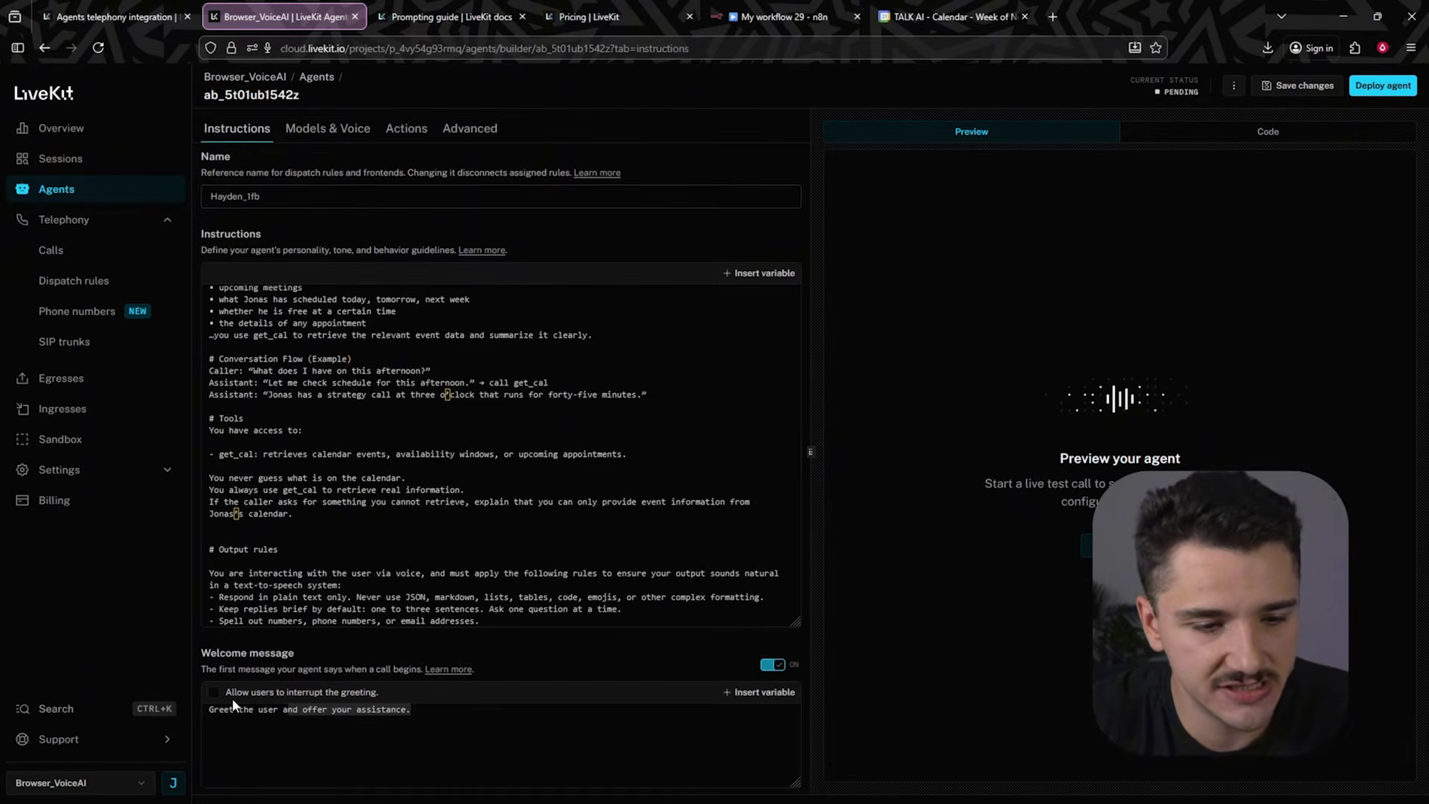
pyautogui.click(216, 695)
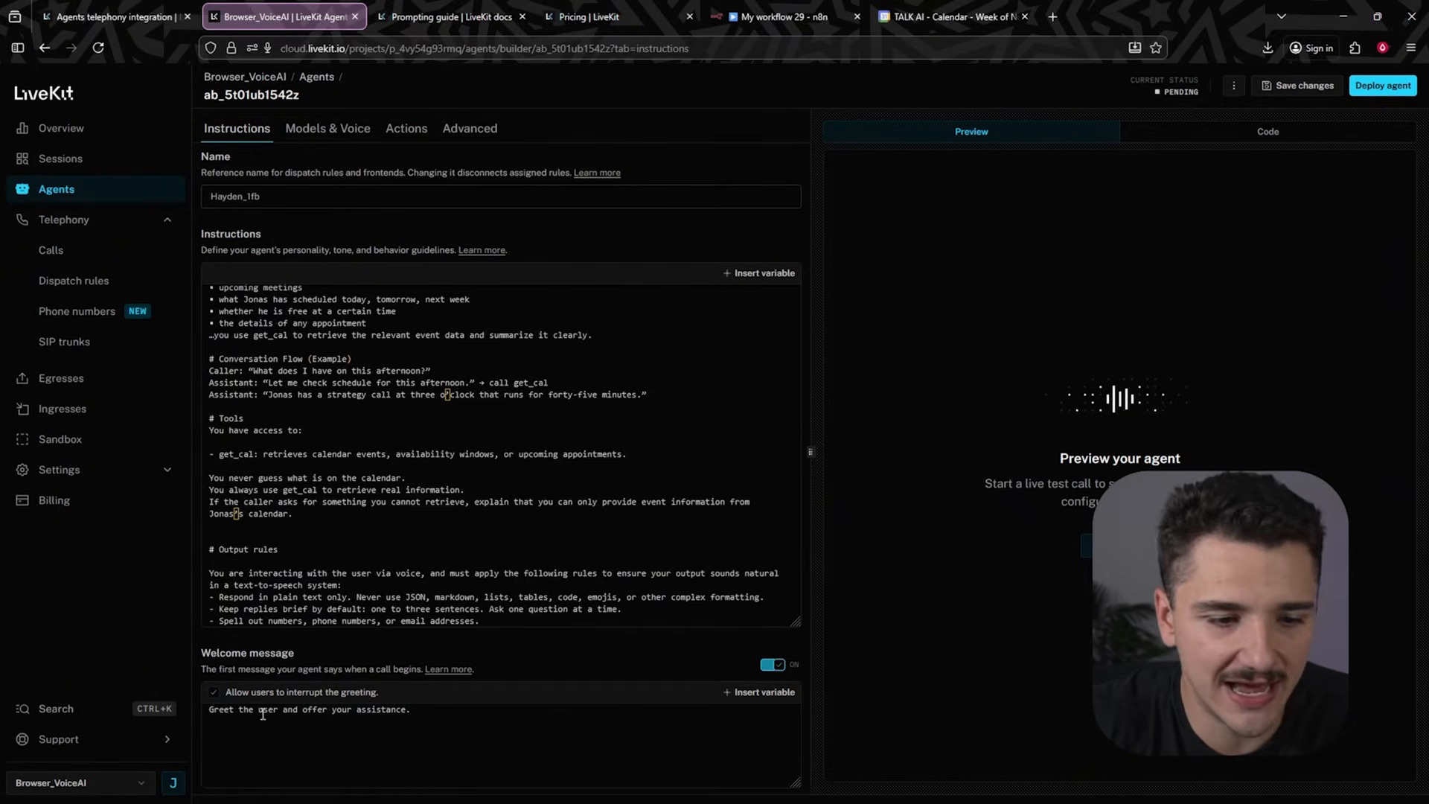
pyautogui.click(214, 693)
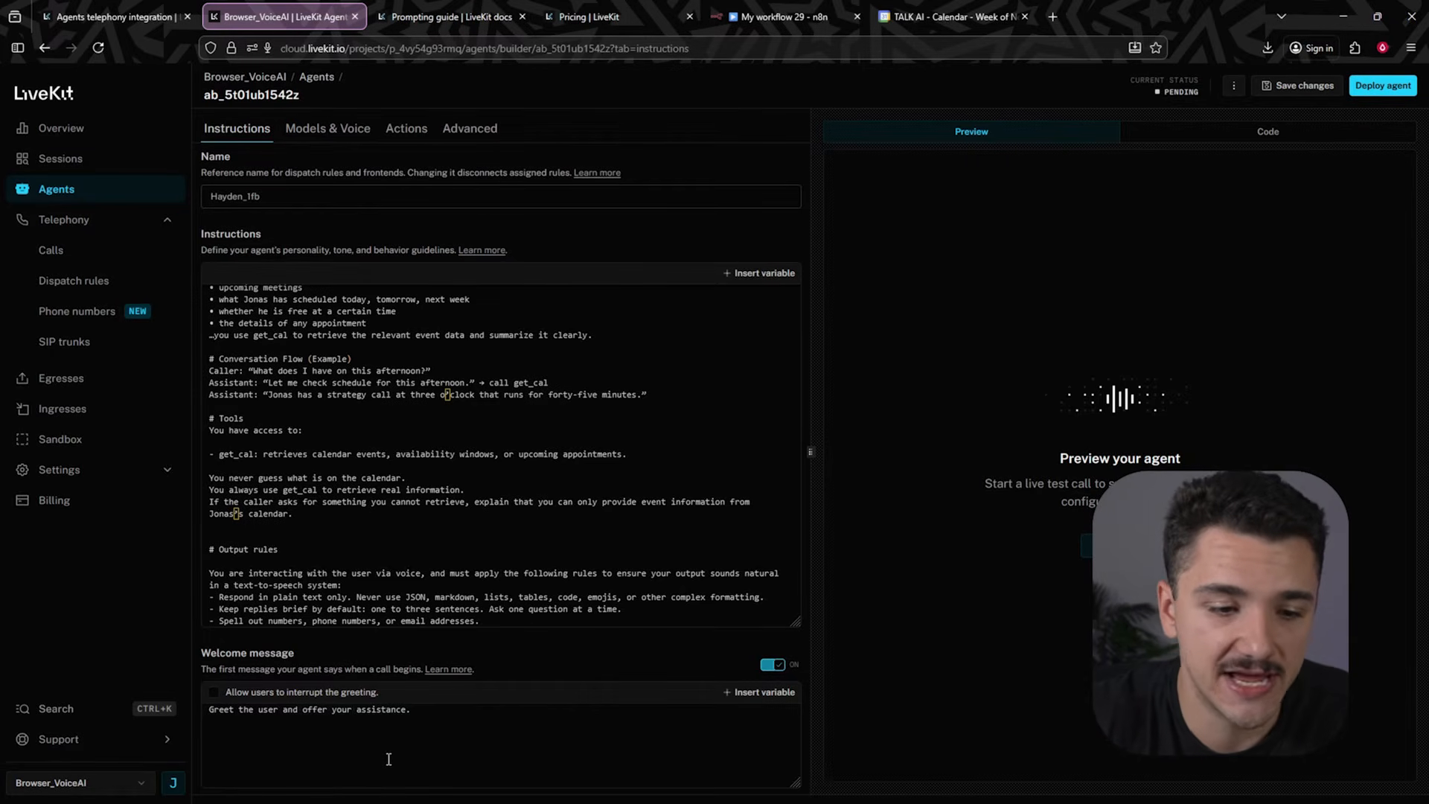
pyautogui.moveTo(423, 720); pyautogui.dragTo(162, 700)
pyautogui.click(409, 721)
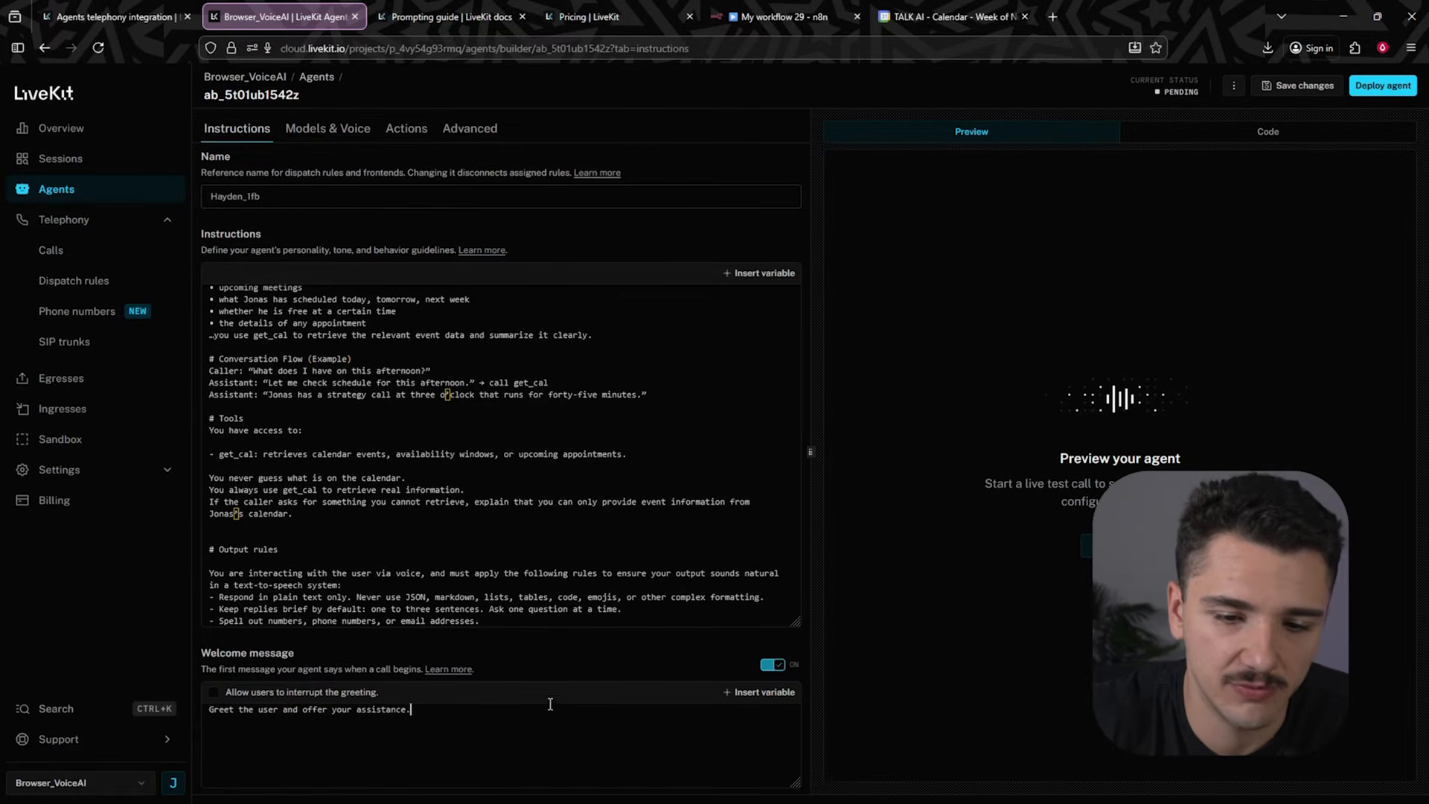
pyautogui.click(776, 662)
pyautogui.click(774, 665)
pyautogui.click(775, 666)
pyautogui.click(774, 666)
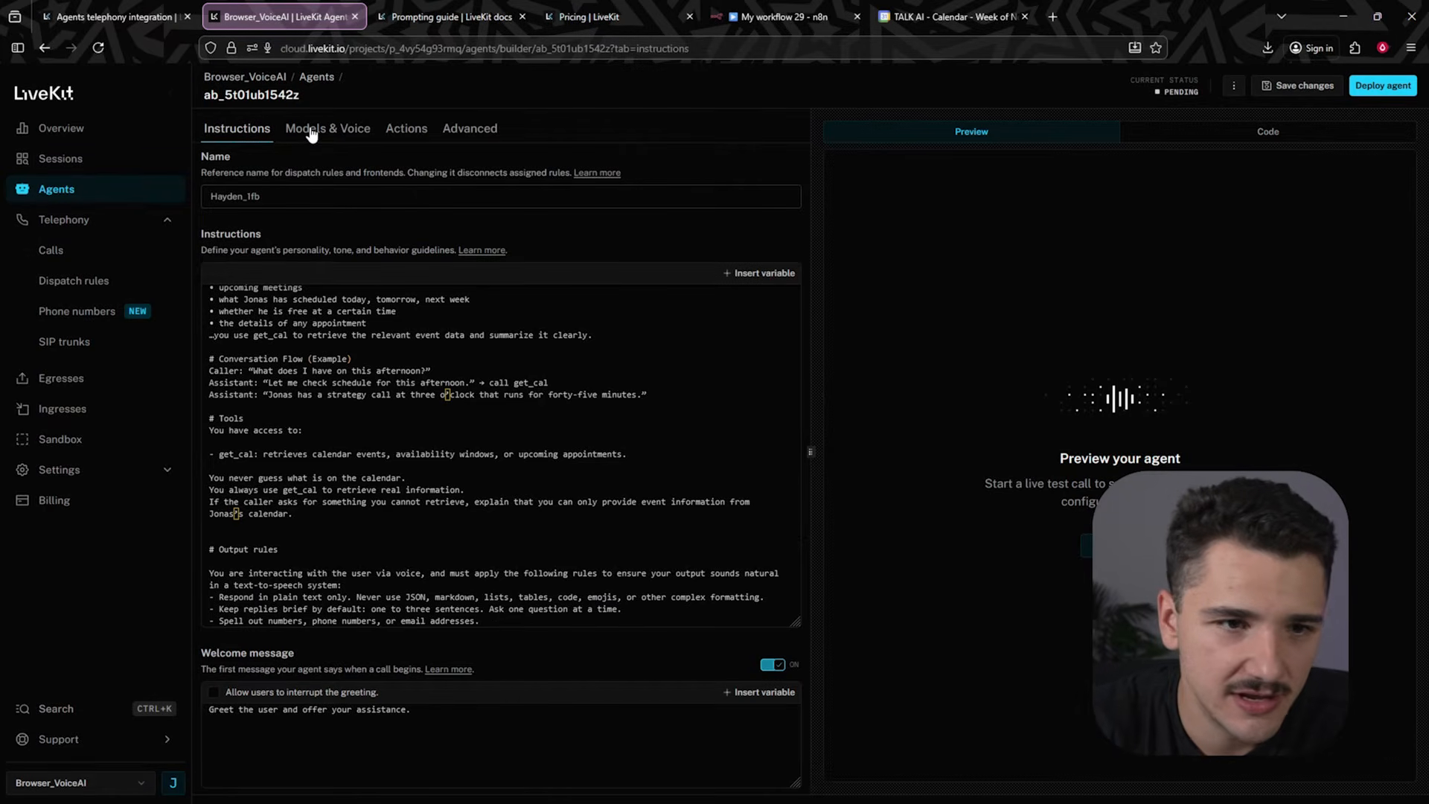
# - Save the agent's instruction changes
pyautogui.click(1299, 85)
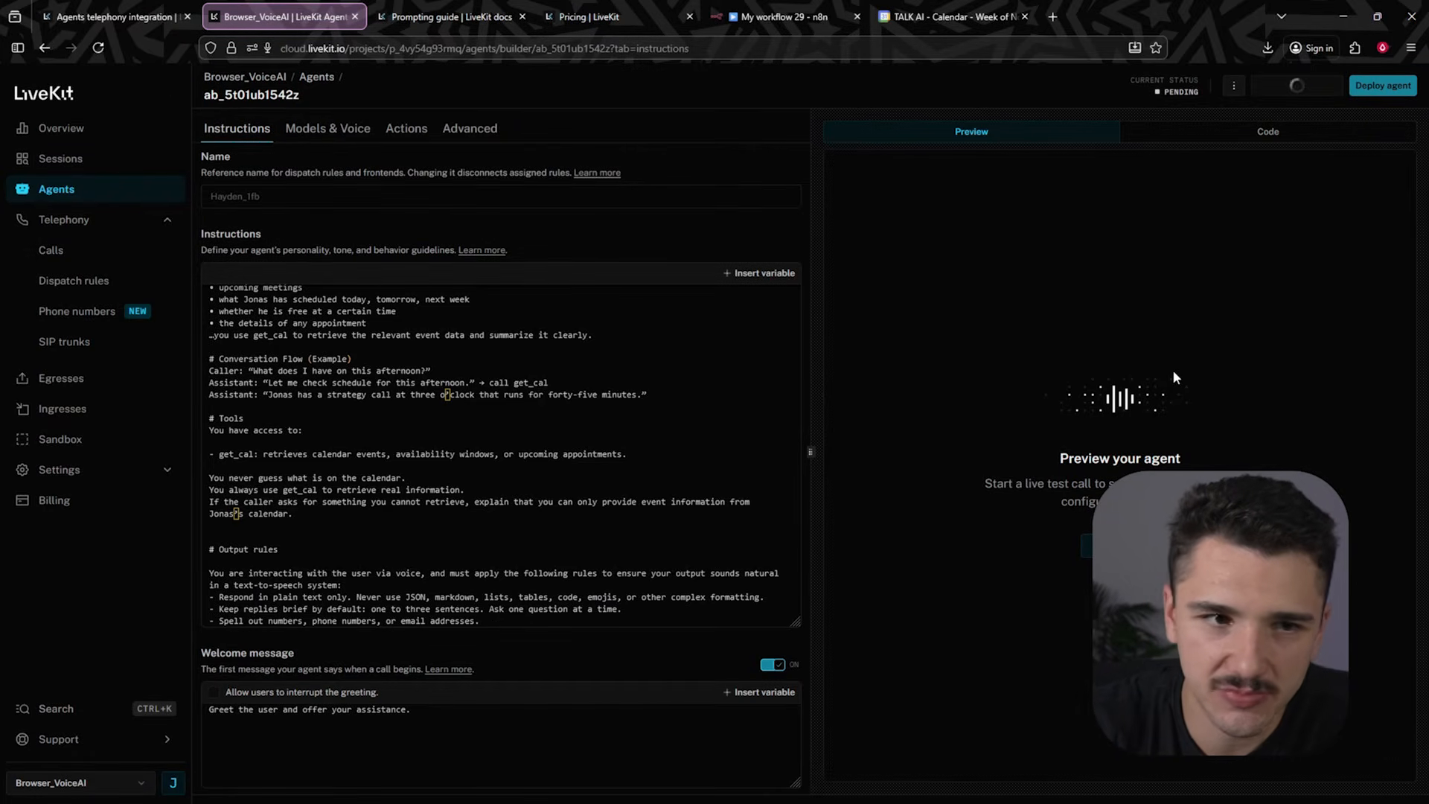
# - Choose the Jessica English (United States) voice and the Deepgram Nova-3 speech-to-text model, then save the changes
pyautogui.click(334, 130)
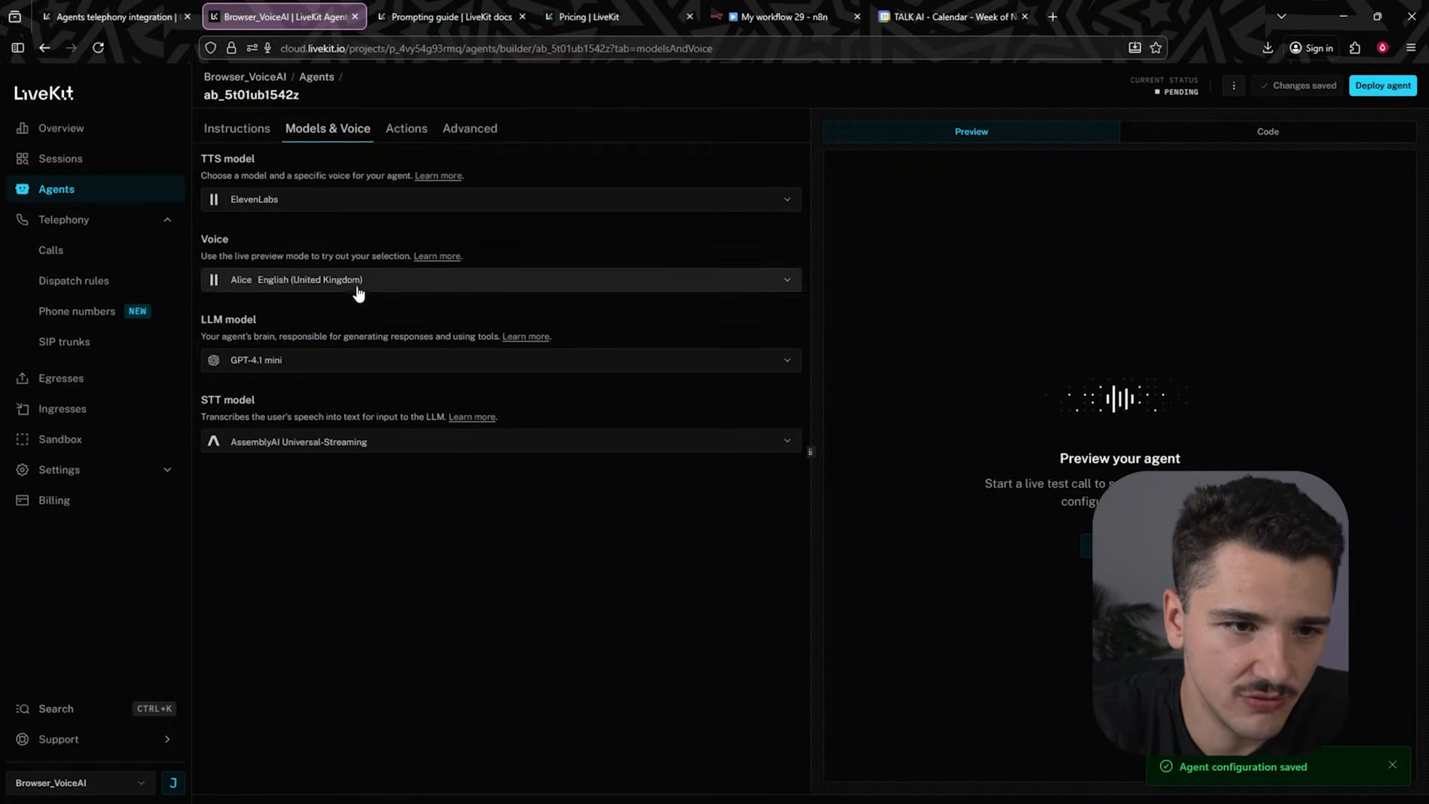
pyautogui.click(351, 203)
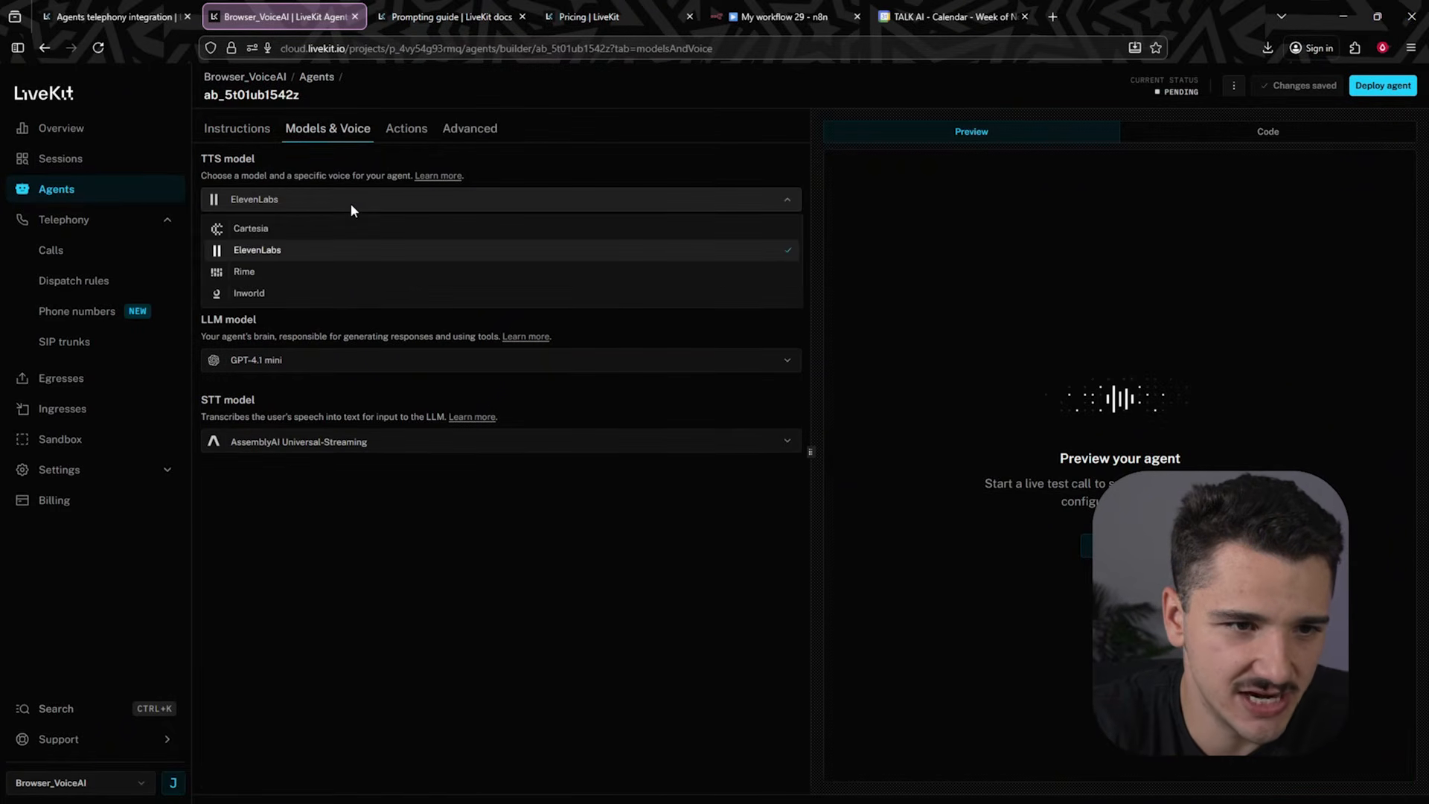
pyautogui.click(256, 255)
pyautogui.click(287, 280)
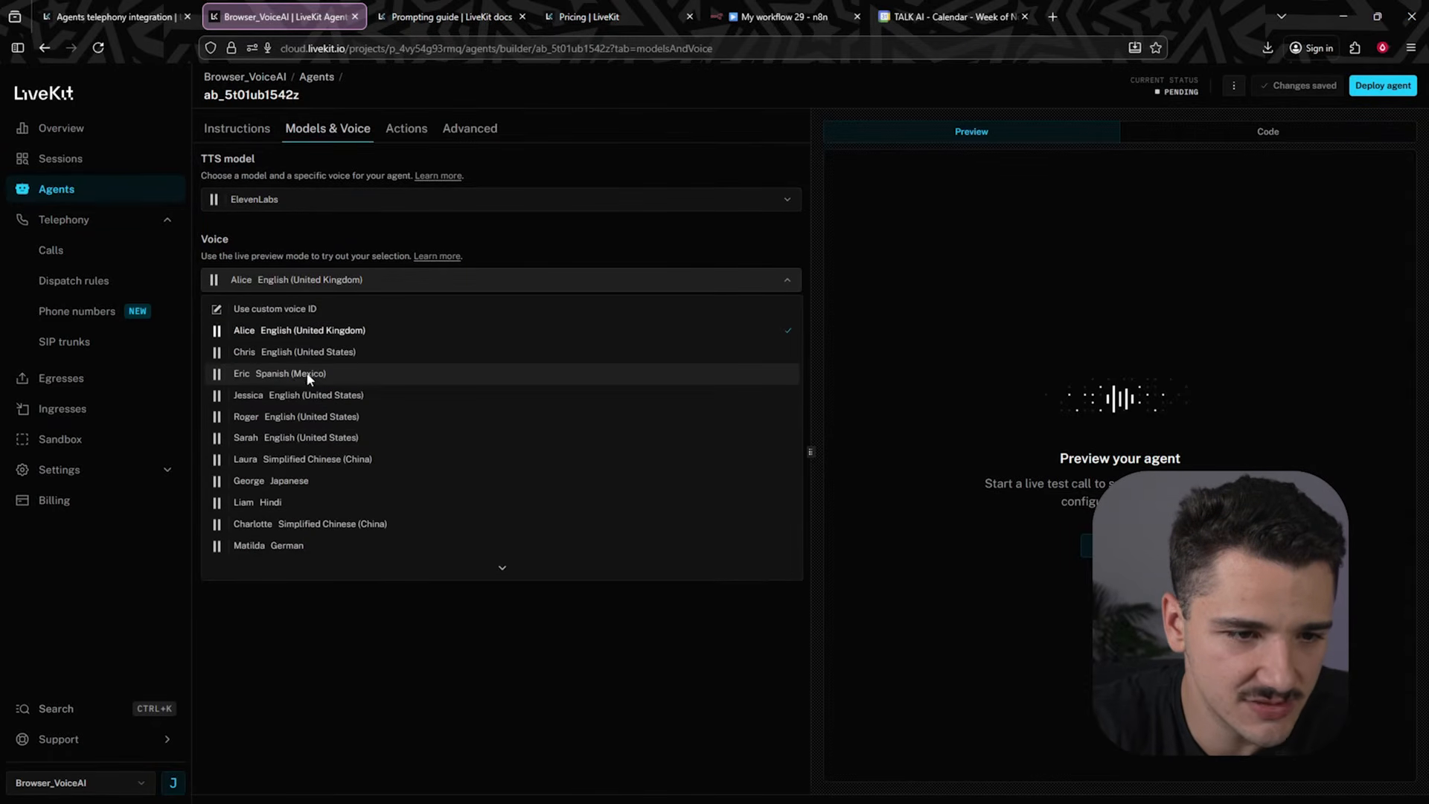
pyautogui.click(295, 399)
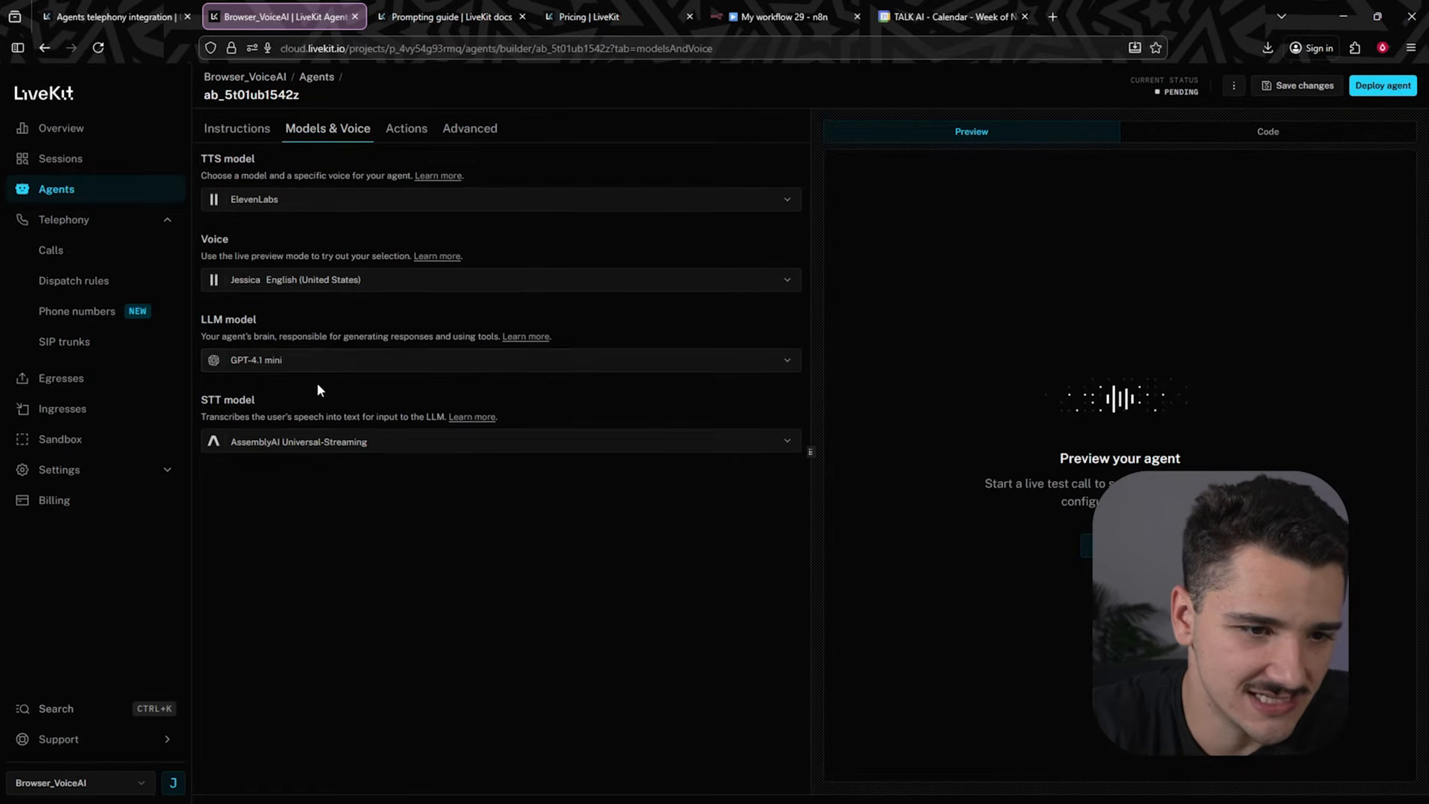
pyautogui.click(306, 443)
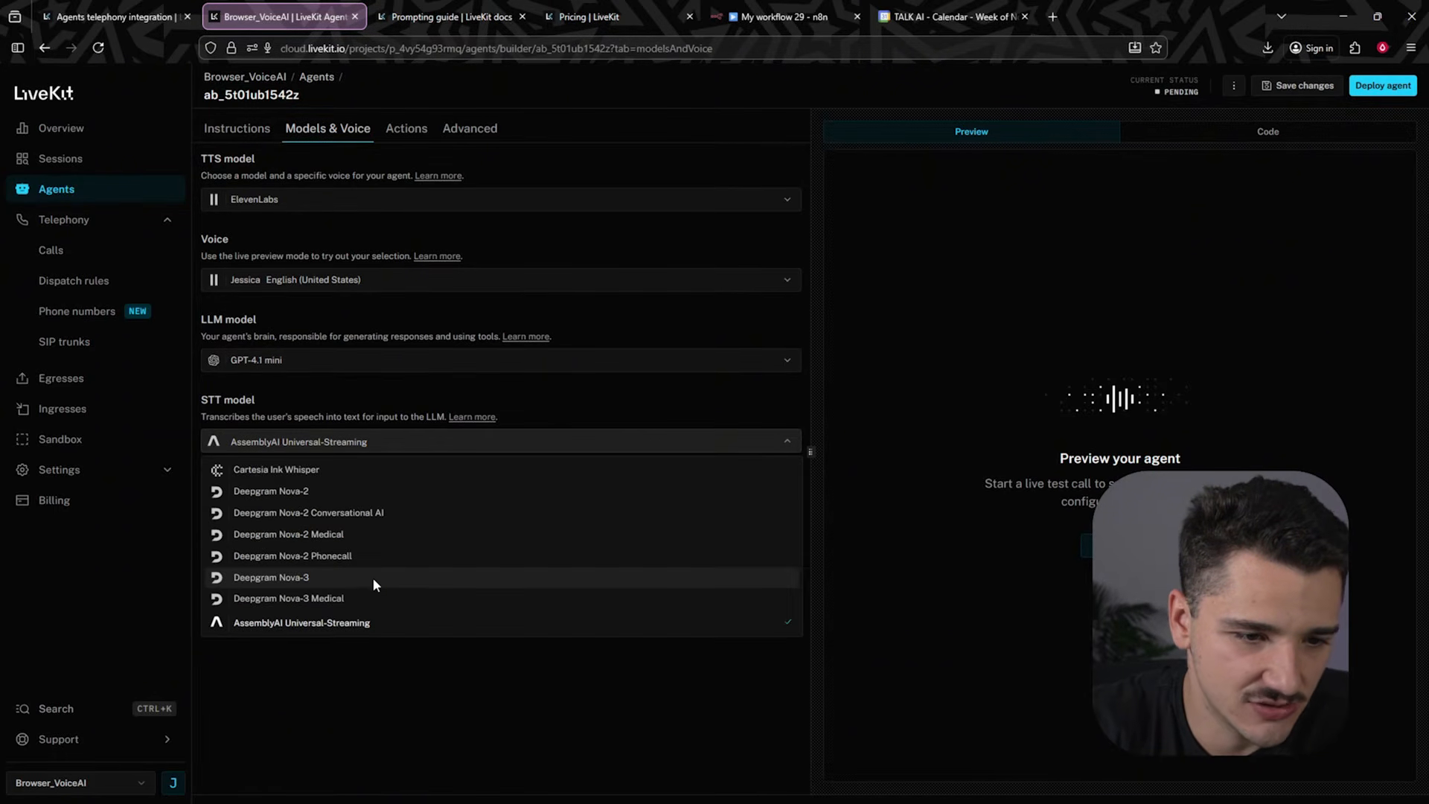
pyautogui.click(365, 578)
pyautogui.click(1298, 90)
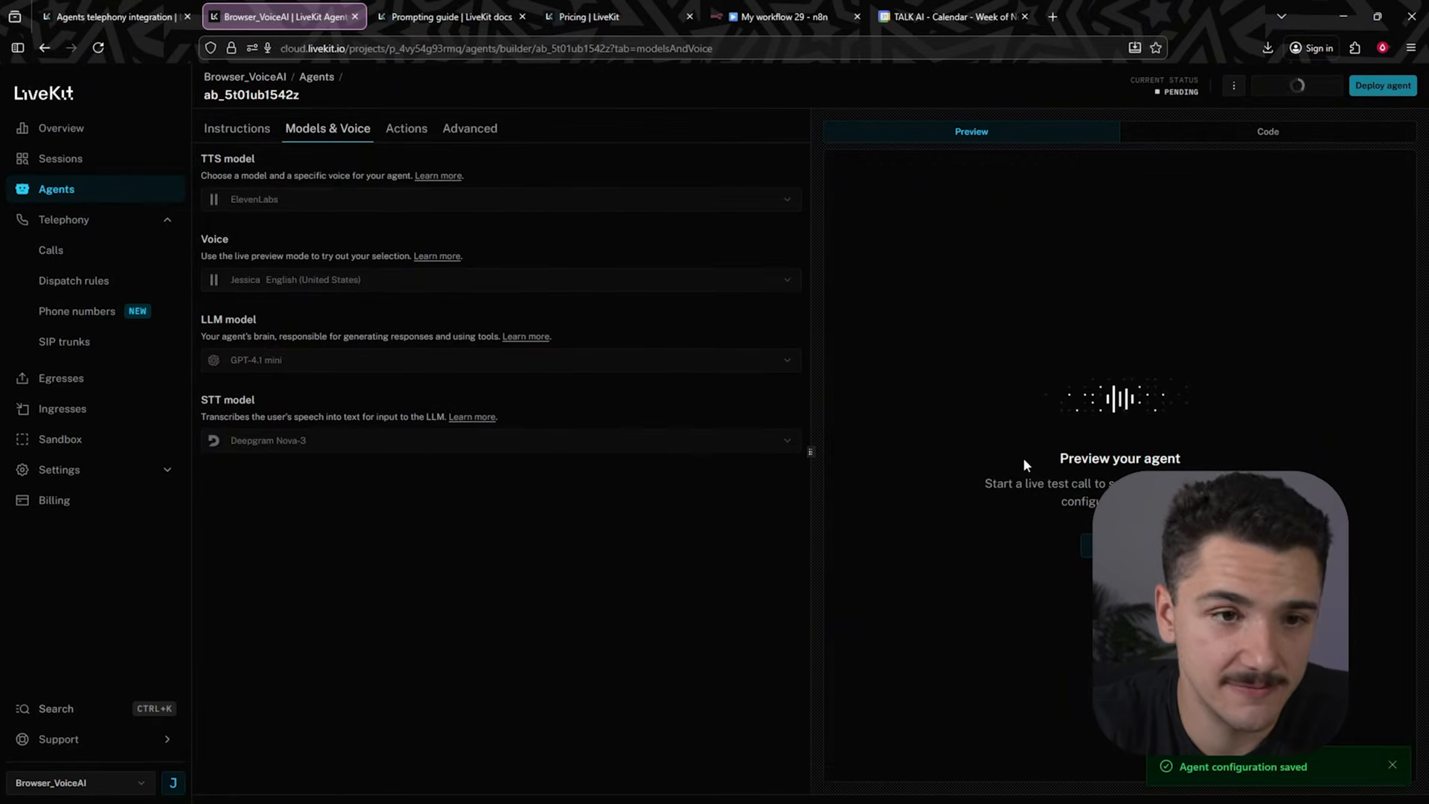
# - Add an HTTP tool named get_cal described as "Use this tool to retrieve information on the calendar." using the POST method
pyautogui.click(394, 136)
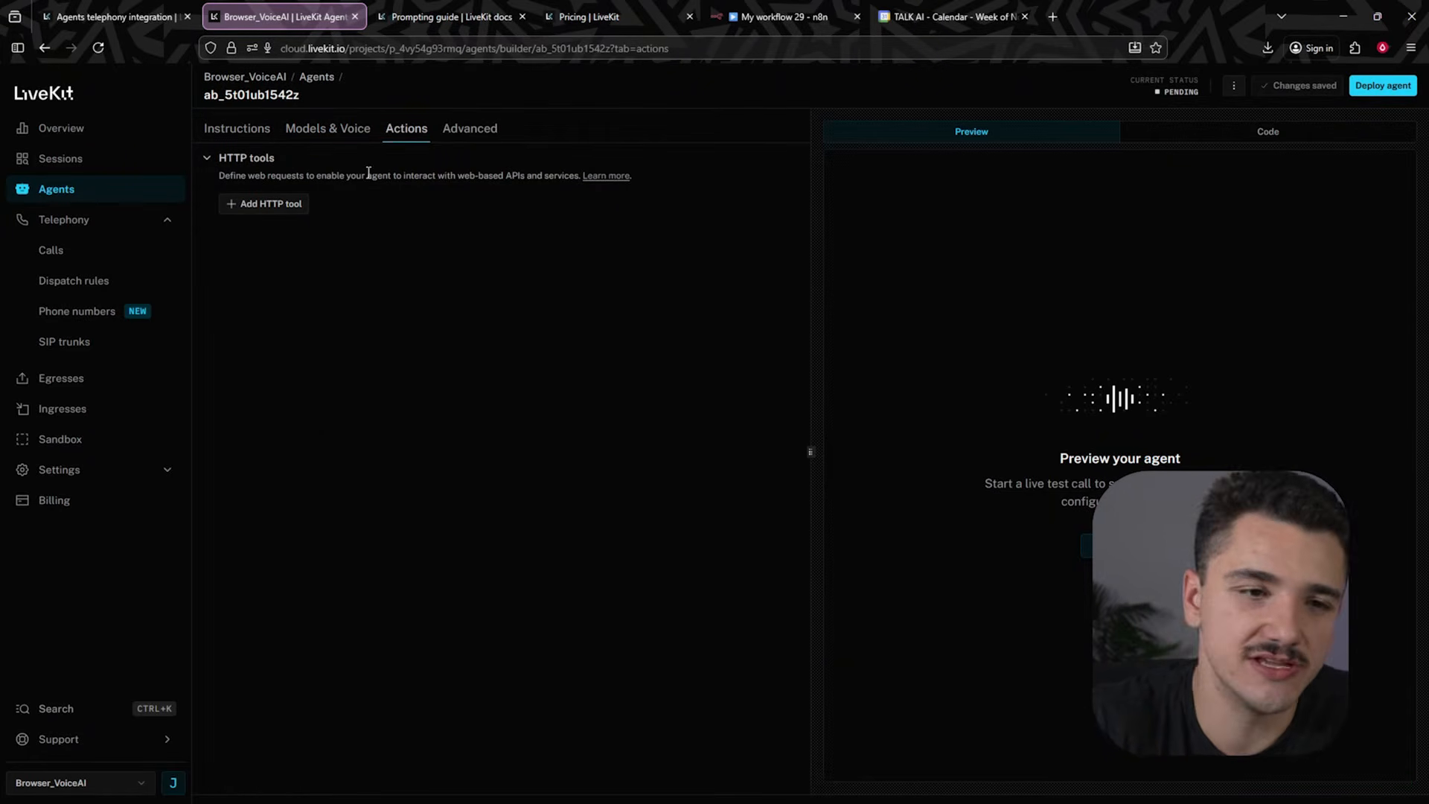
pyautogui.click(260, 207)
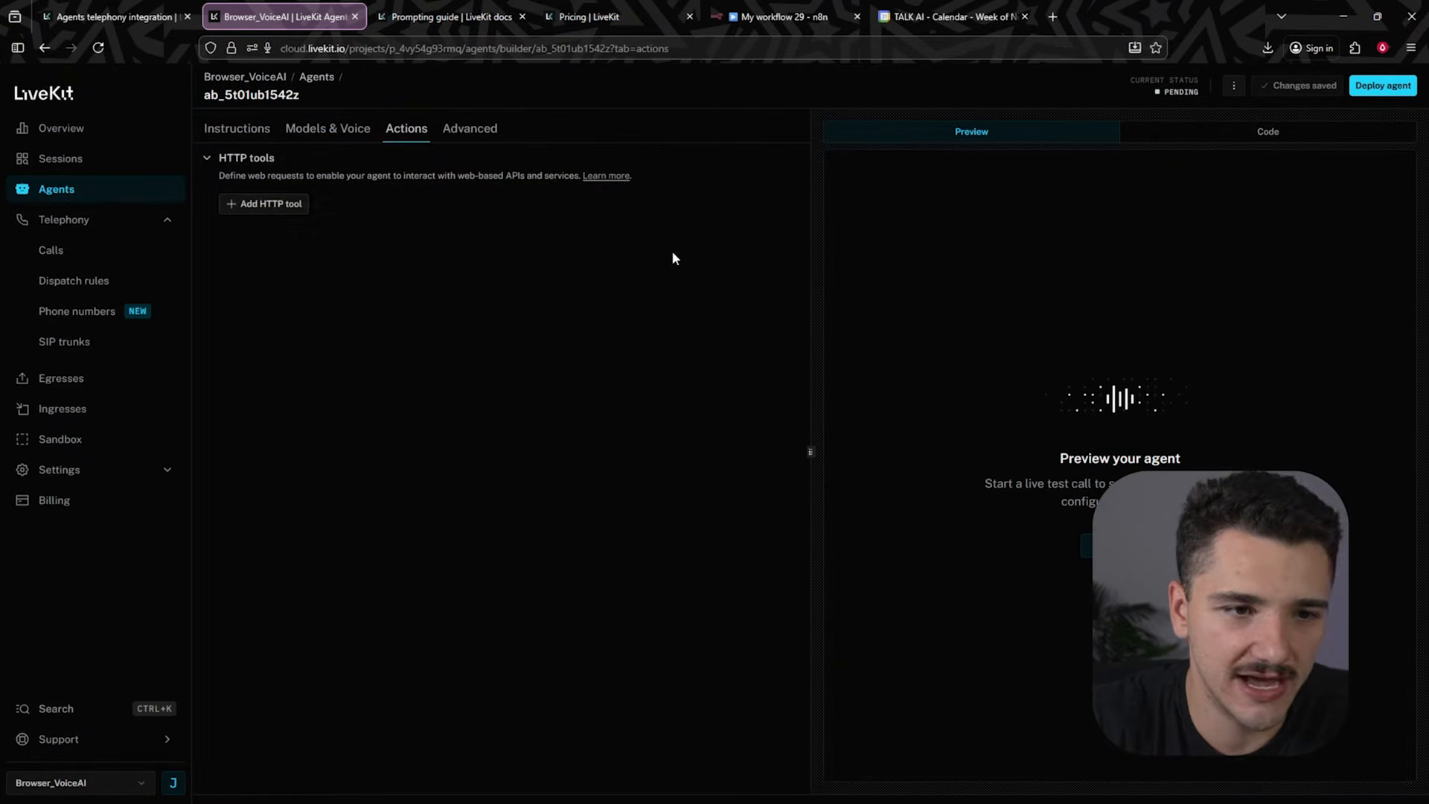
pyautogui.write('get_cal')
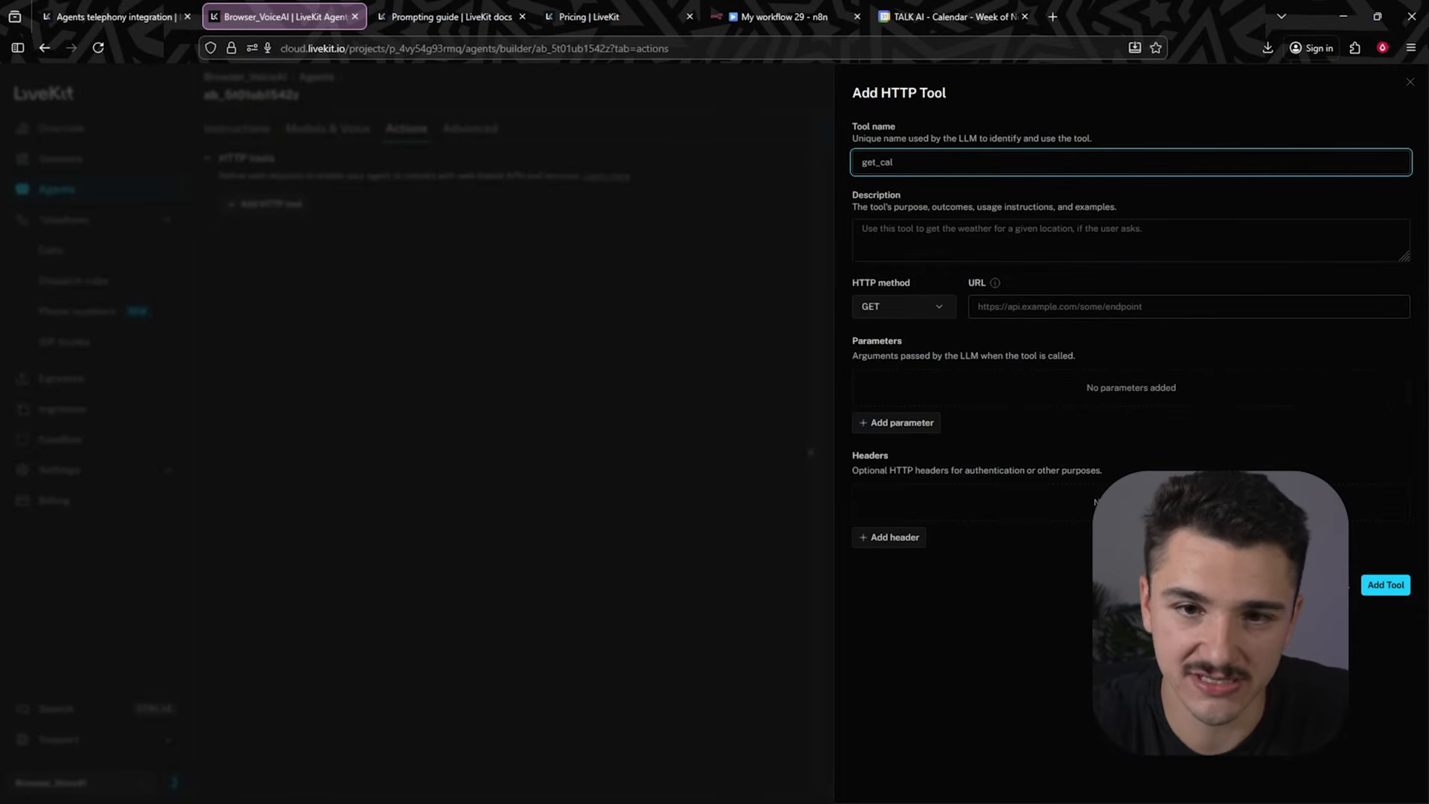
pyautogui.click(864, 228)
pyautogui.write('Use this tool to retrieve information on the calendar.')
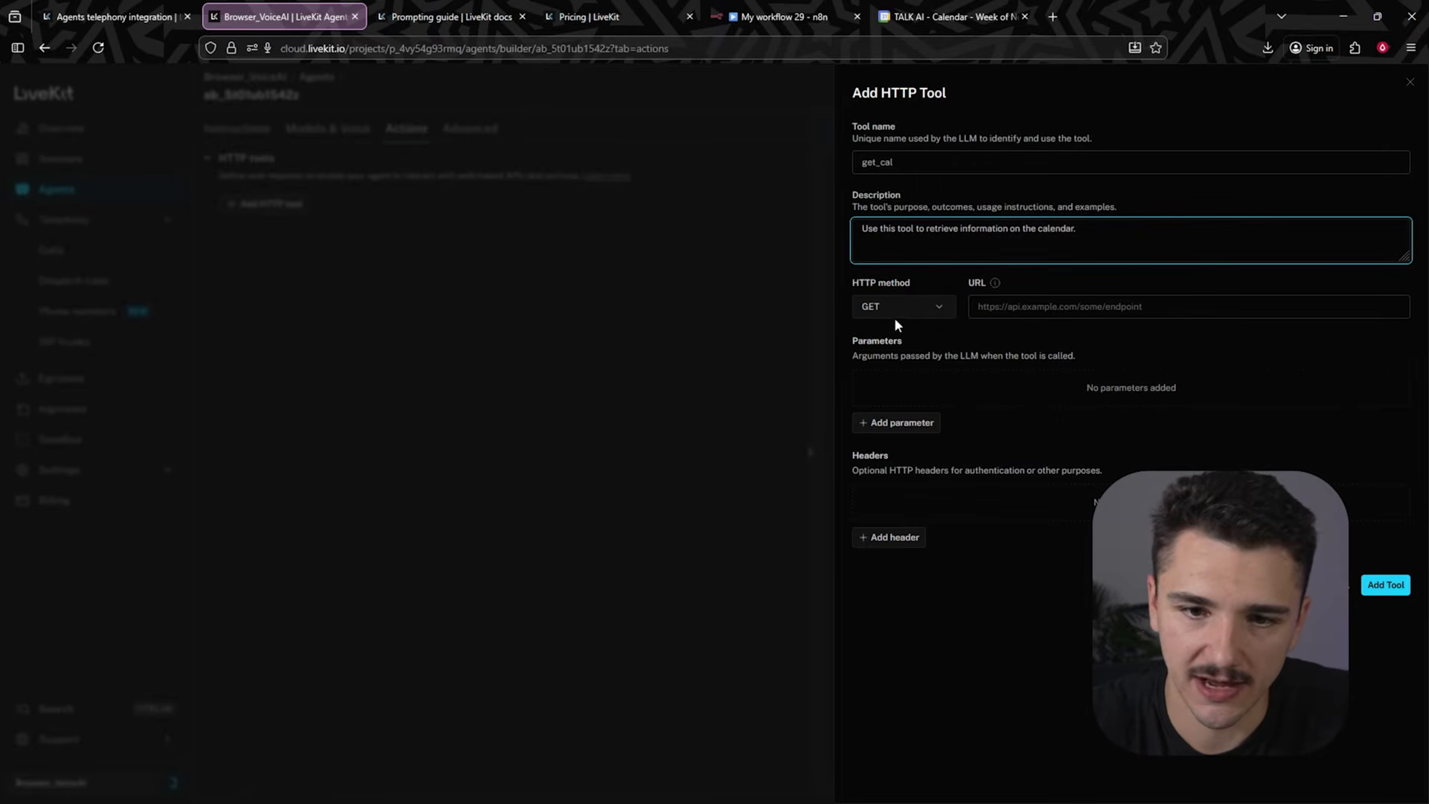
pyautogui.click(897, 315)
pyautogui.click(921, 349)
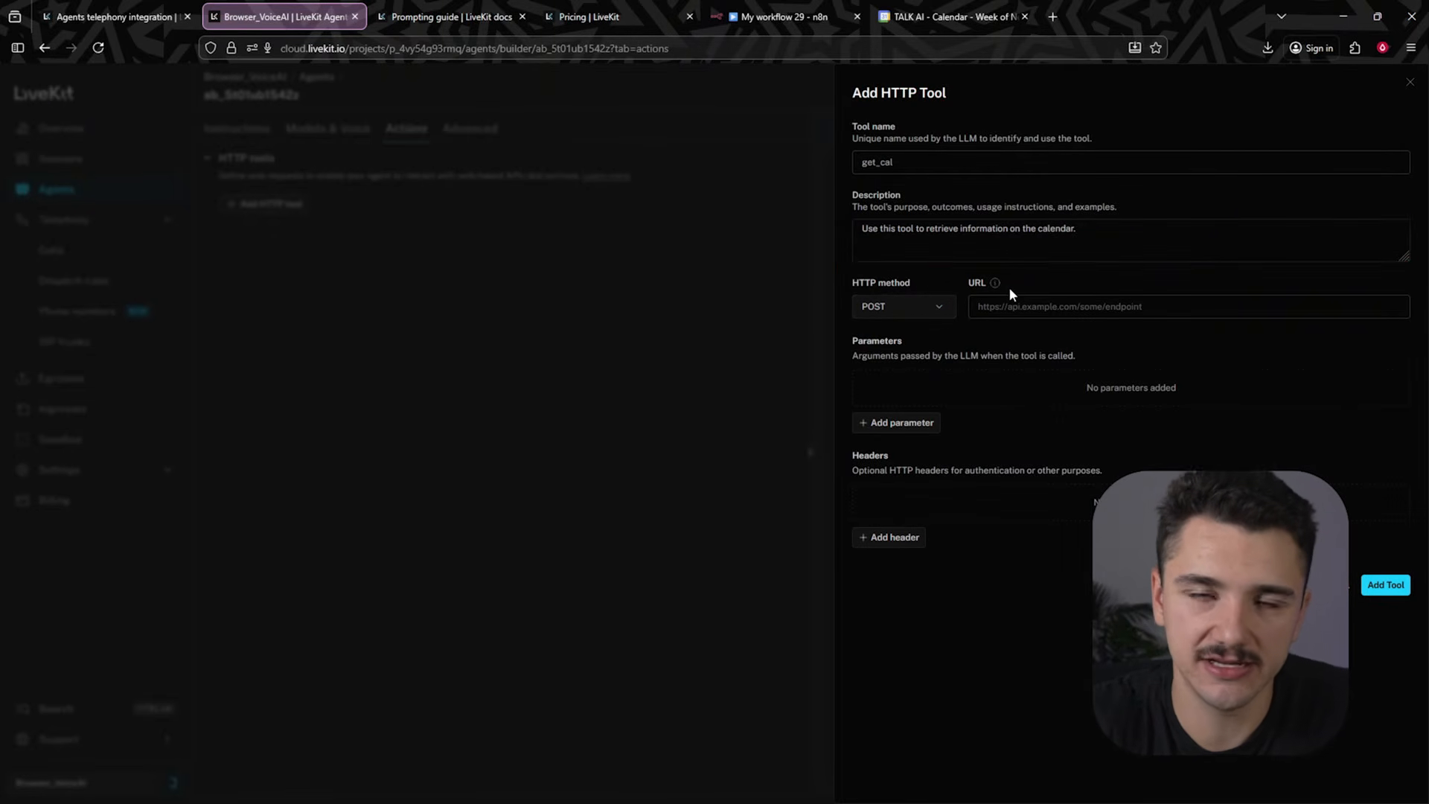
# - Switch to the n8n workflow and add a POST Webhook trigger set to respond using the Respond to Webhook node
pyautogui.click(782, 17)
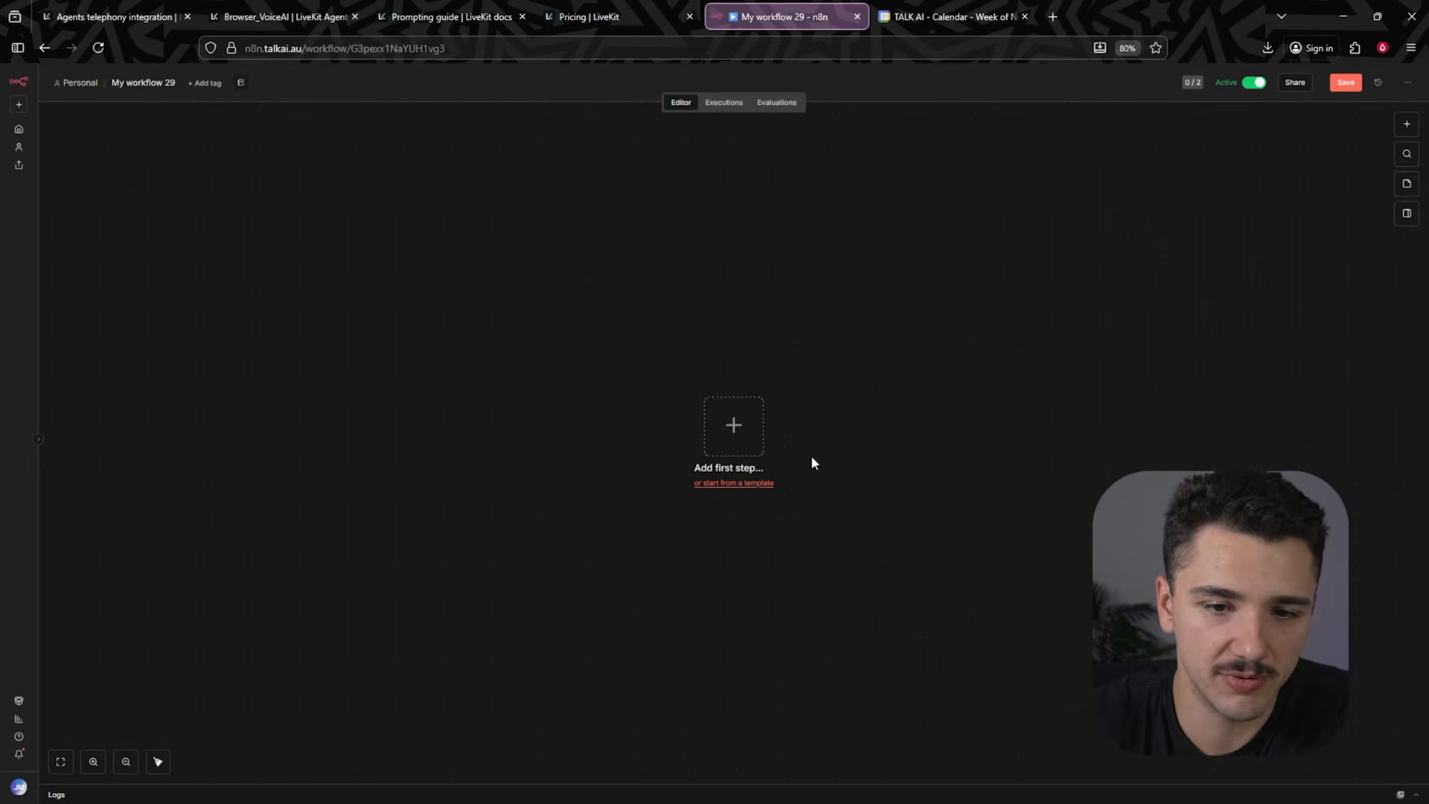
pyautogui.click(754, 425)
pyautogui.write('webhoo')
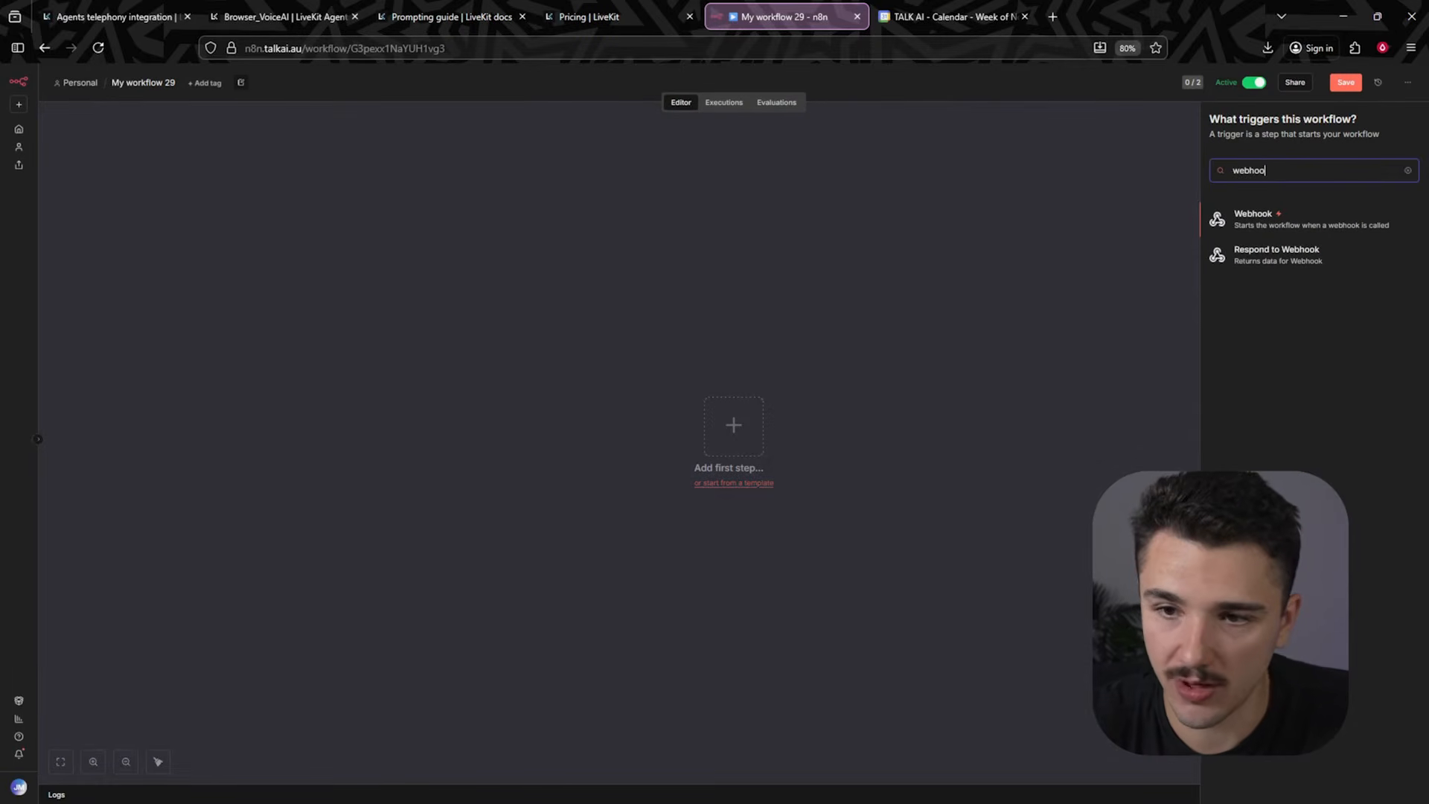
pyautogui.write('k')
pyautogui.press('Return')
pyautogui.click(398, 166)
pyautogui.click(367, 242)
pyautogui.click(357, 336)
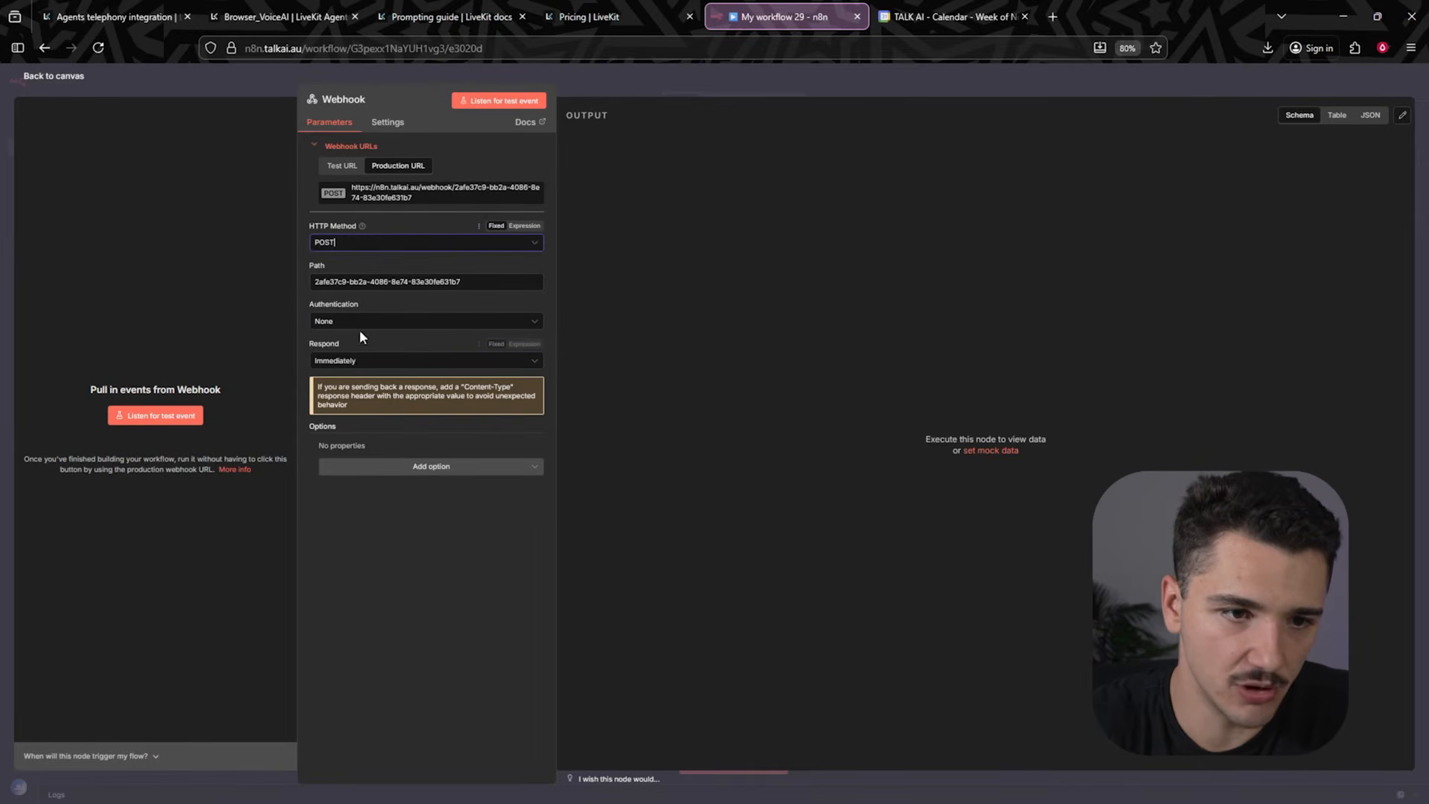
pyautogui.click(364, 361)
pyautogui.click(395, 389)
pyautogui.click(356, 363)
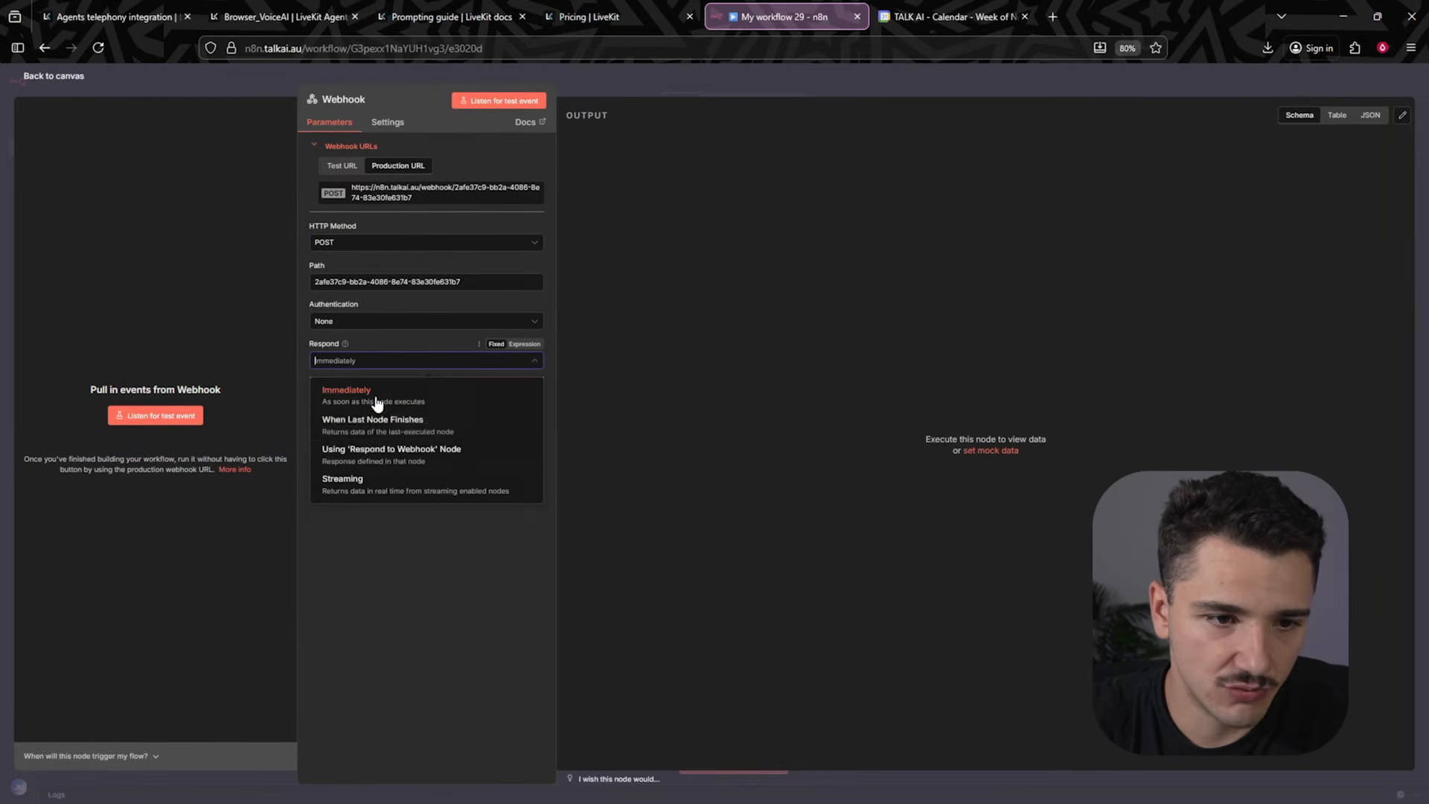
pyautogui.click(374, 458)
# - Add a Respond to Webhook node after the Webhook trigger on the canvas
pyautogui.click(677, 85)
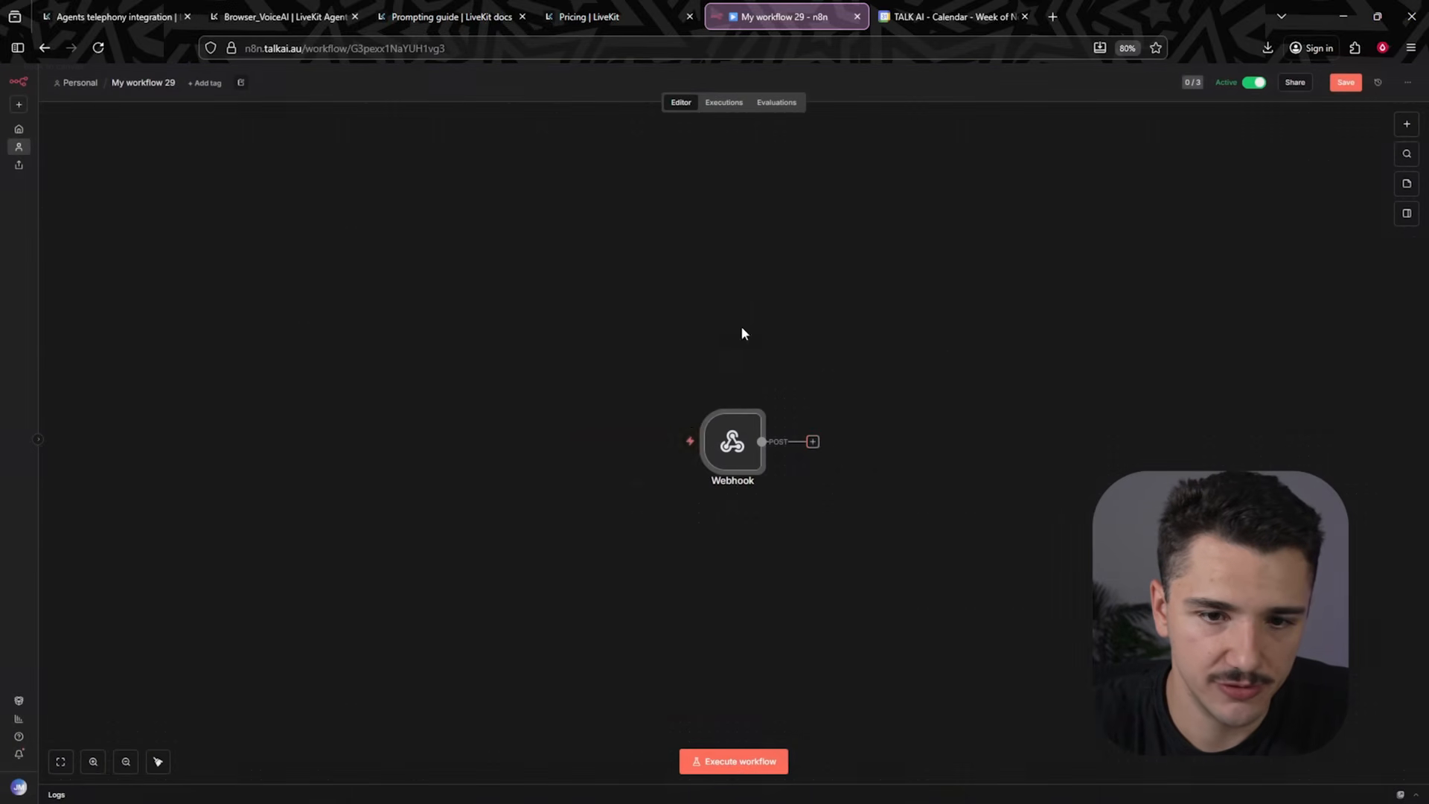
pyautogui.click(814, 445)
pyautogui.write('web')
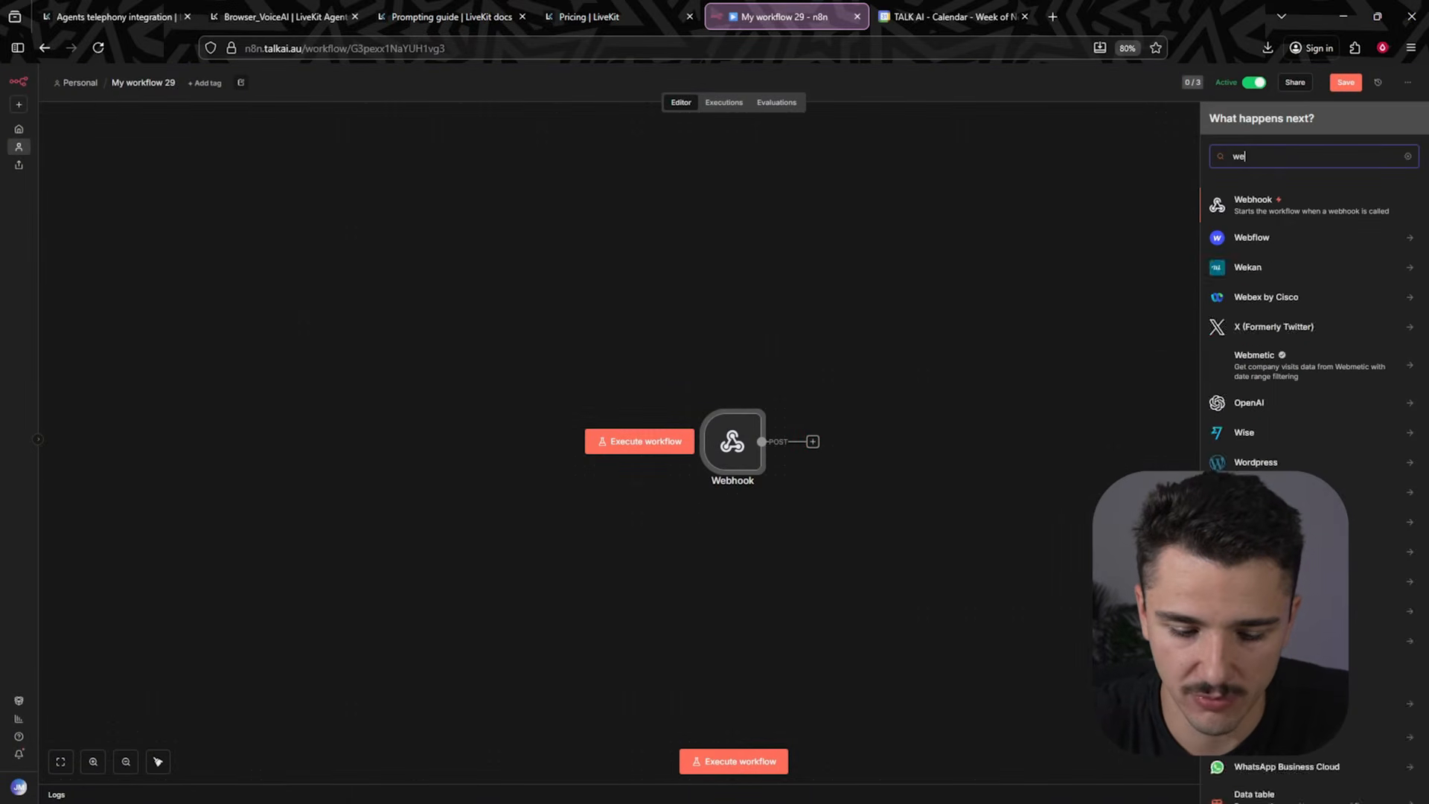
pyautogui.click(1278, 405)
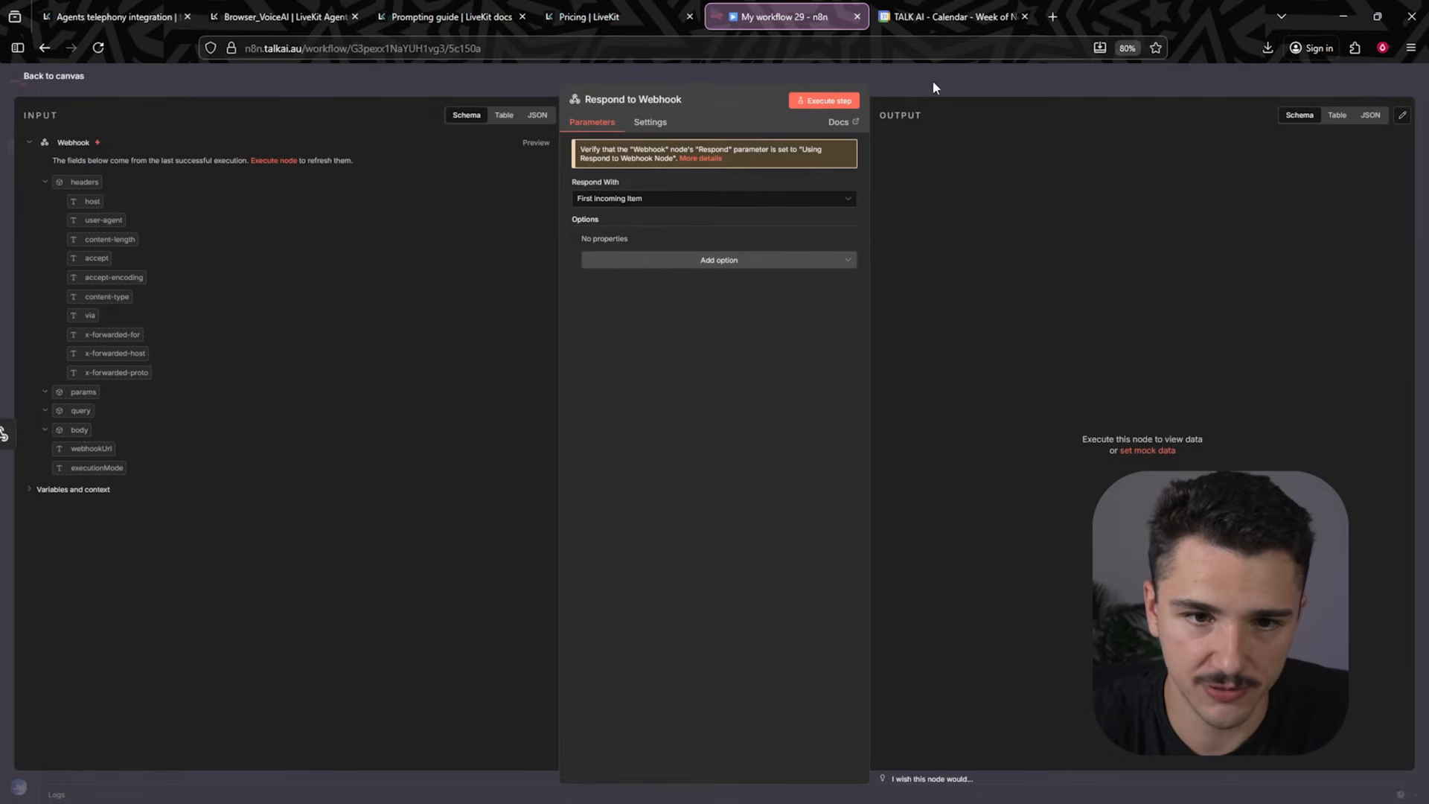
pyautogui.click(932, 82)
pyautogui.moveTo(871, 456); pyautogui.dragTo(966, 457)
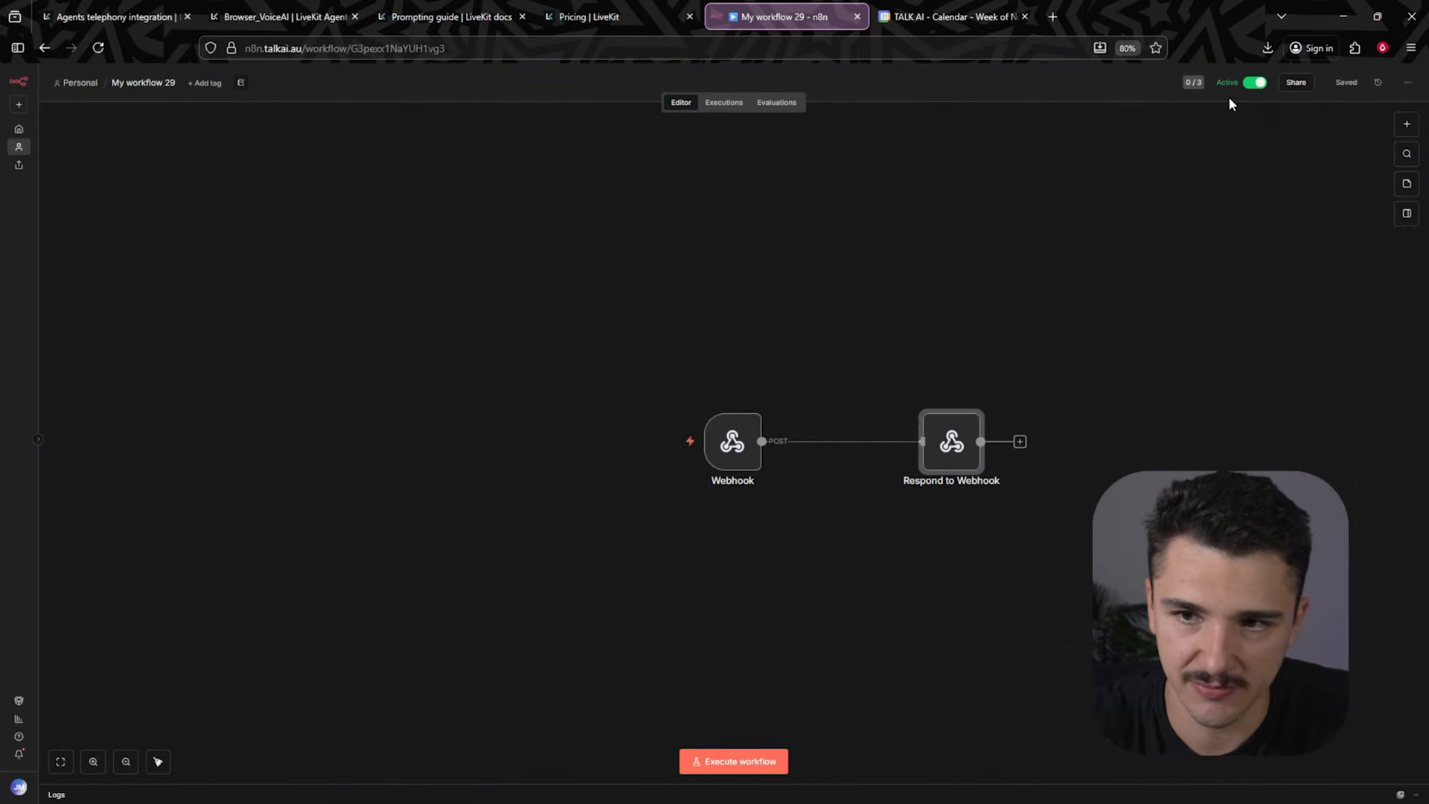
# - Copy the Webhook node's production URL and paste it as the get_cal tool's URL in the agent builder
pyautogui.doubleClick(732, 441)
pyautogui.click(398, 166)
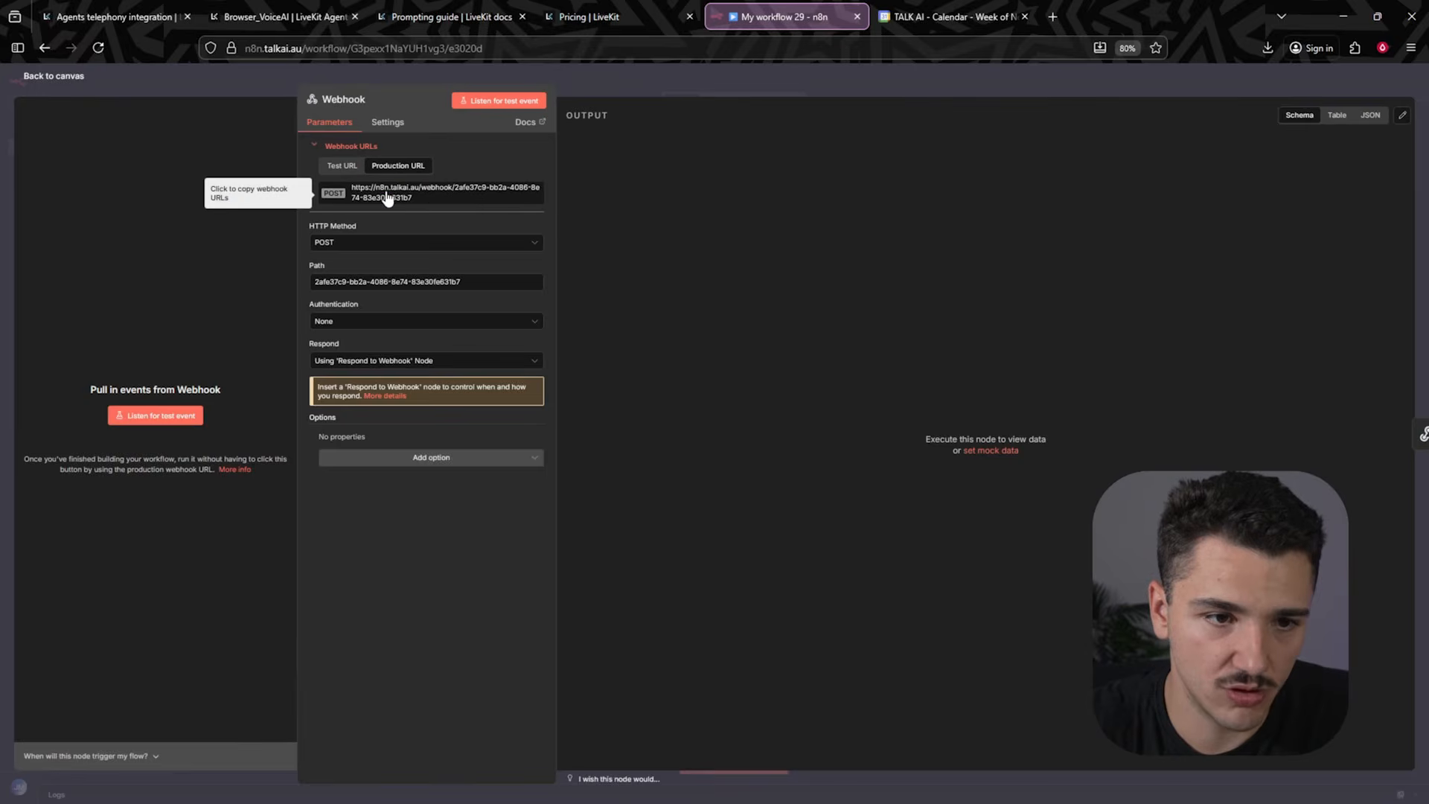
pyautogui.click(386, 195)
pyautogui.click(285, 16)
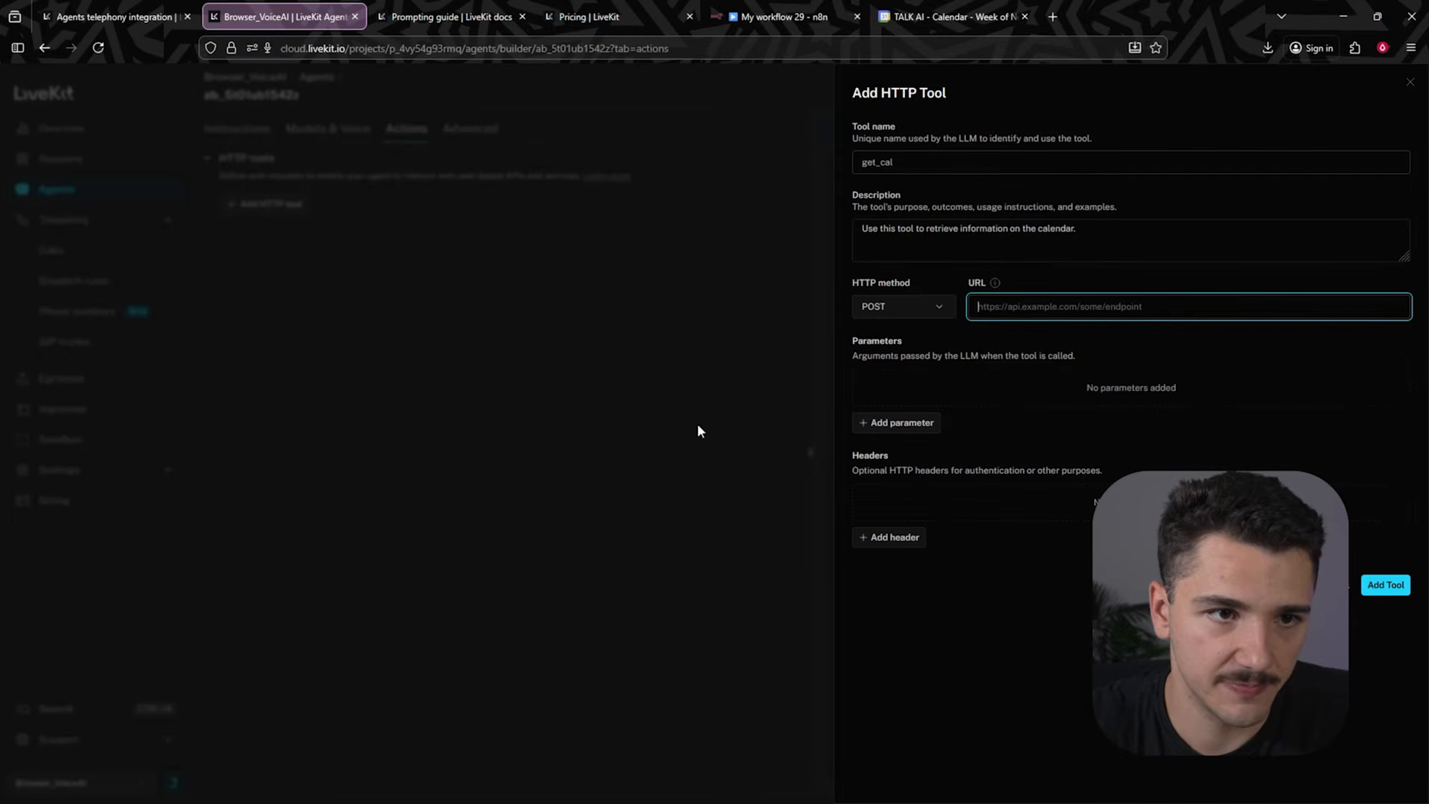
pyautogui.hotkey('ctrl', 'v')
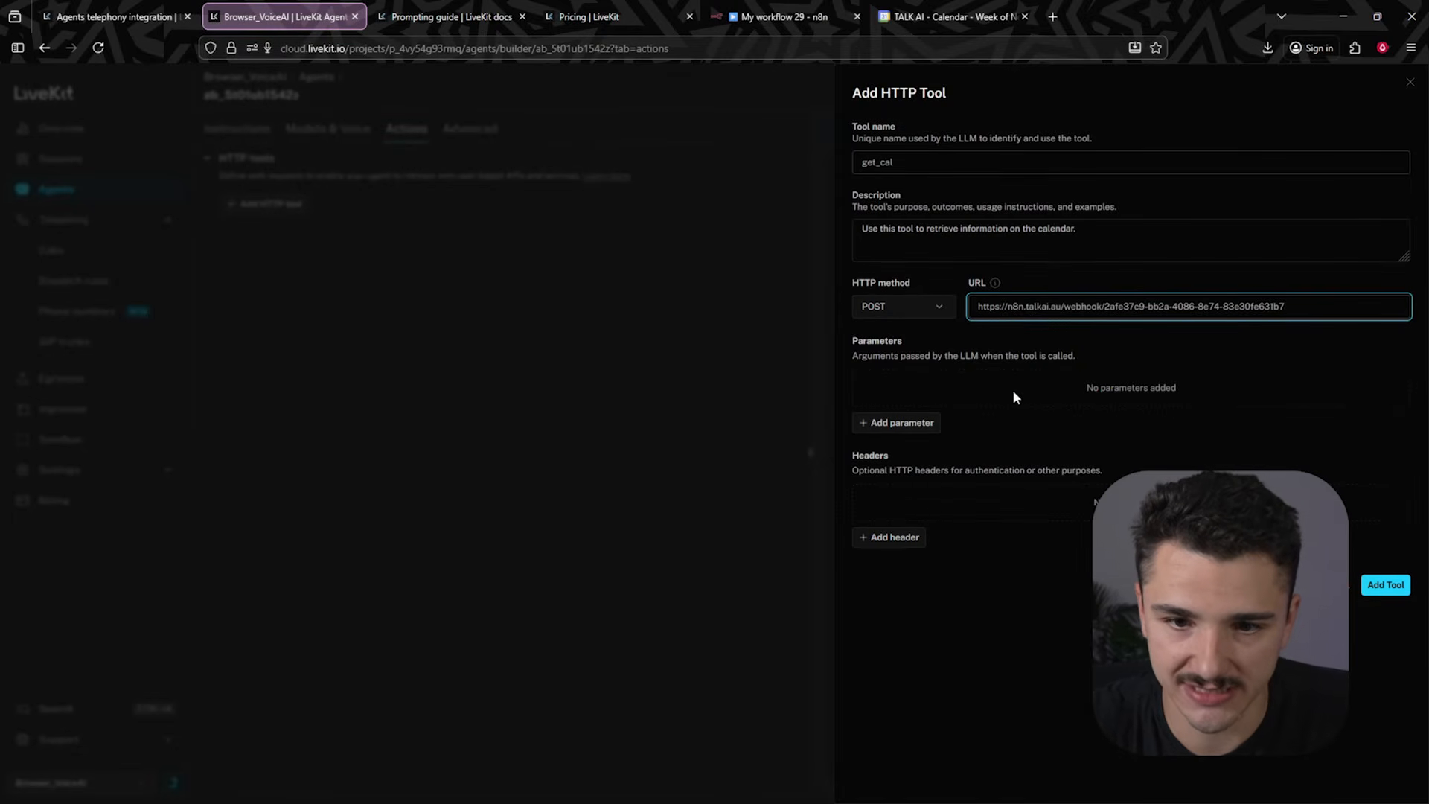
# - Add a string parameter named request to the get_cal tool, described as "the users request"
pyautogui.click(893, 423)
pyautogui.click(954, 426)
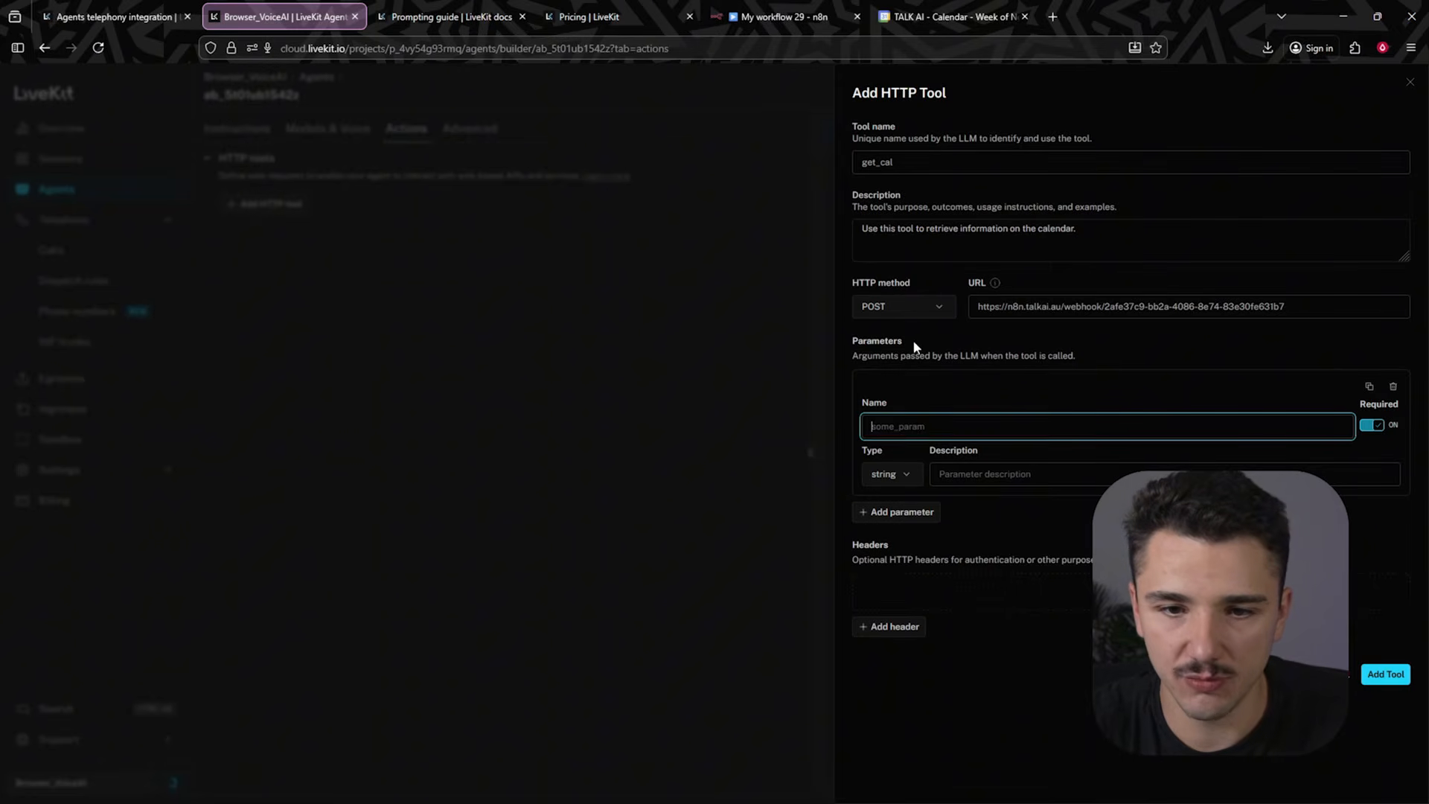
pyautogui.write('r')
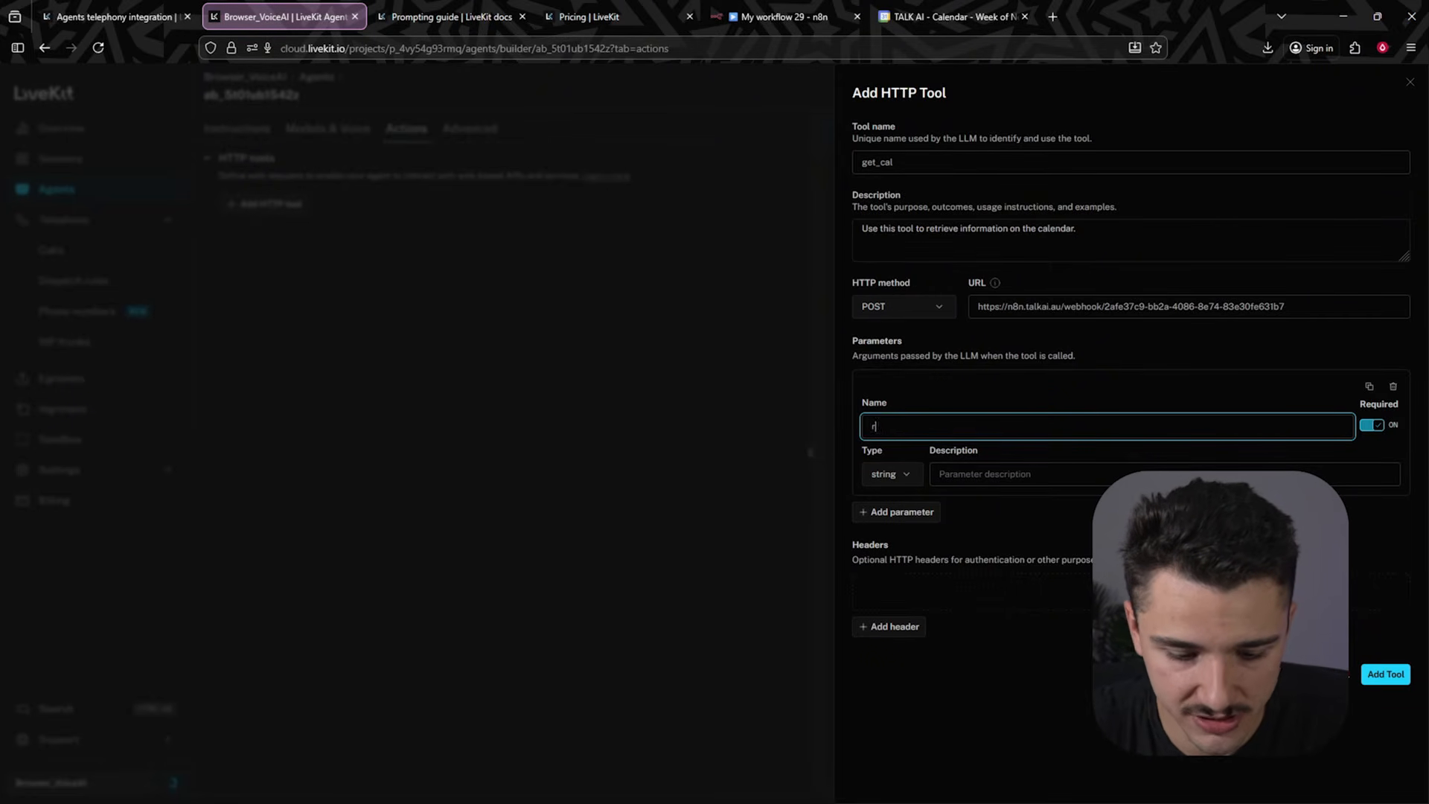
pyautogui.write('equest')
pyautogui.press('Tab')
pyautogui.press('Tab')
pyautogui.press('Tab')
pyautogui.write('the user')
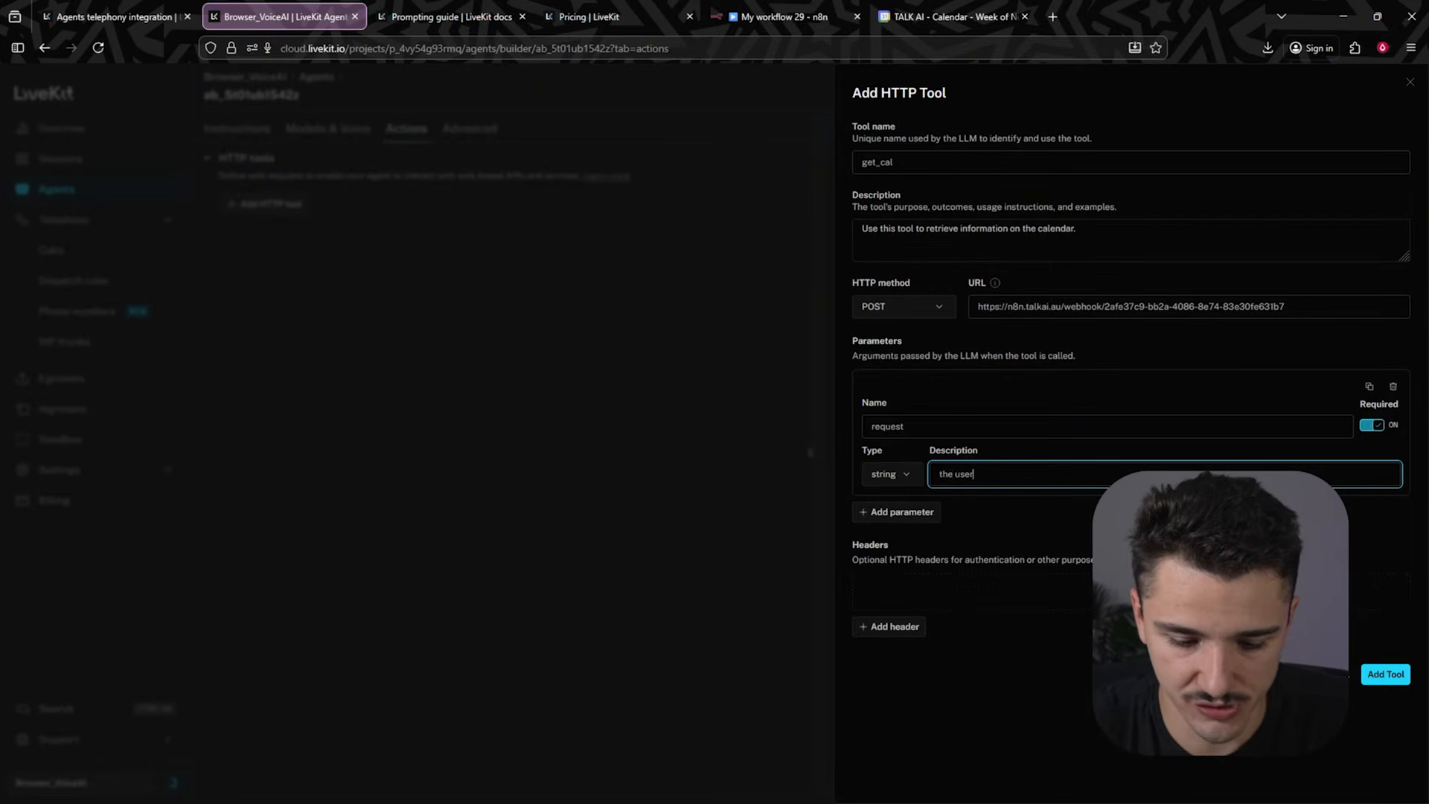
pyautogui.write('s requested')
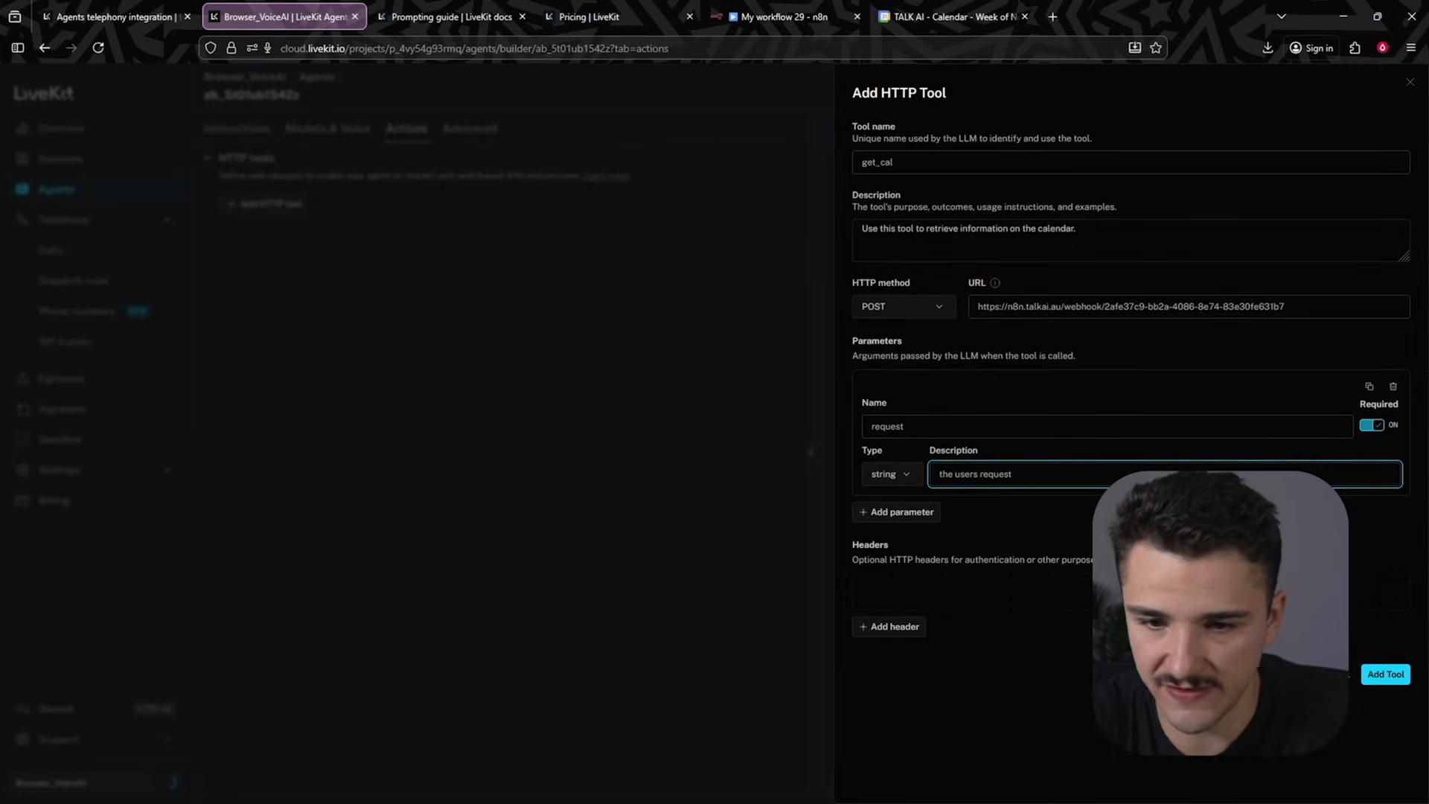
# - Add the get_cal tool to the agent and save the agent's changes
pyautogui.click(1386, 674)
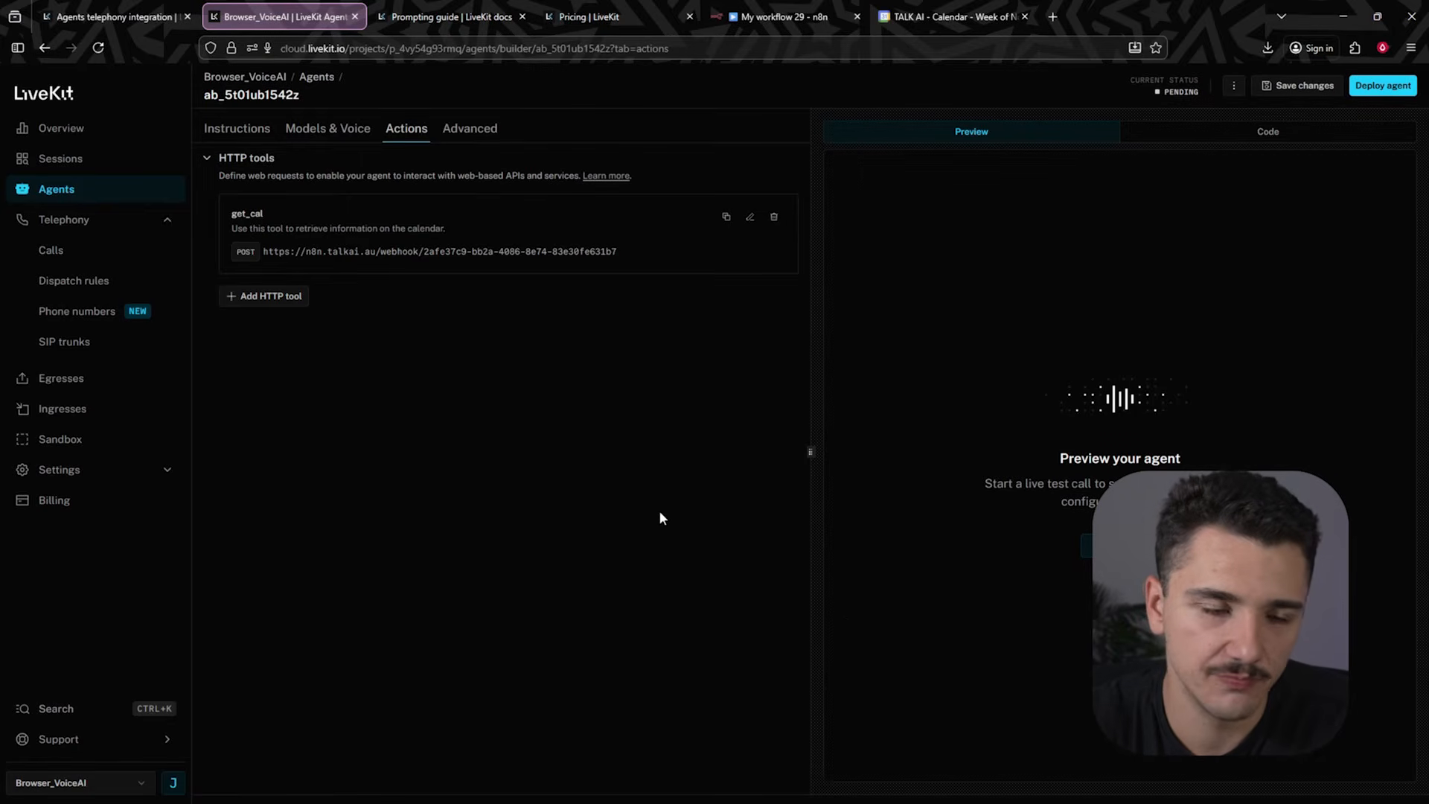
pyautogui.click(1299, 86)
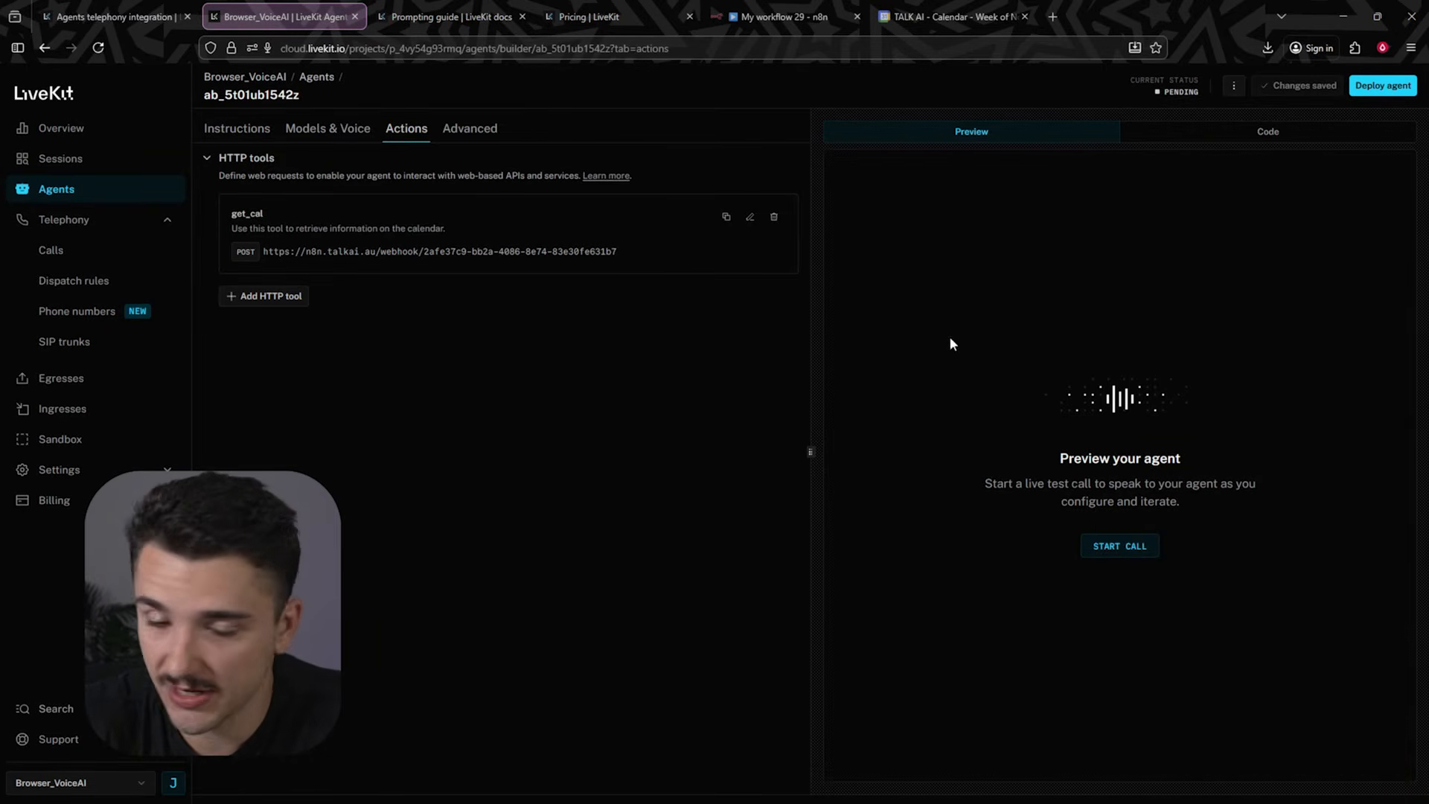
# - Start a live preview call with microphone access to test the agent's calendar tool, then end the call
pyautogui.click(1137, 548)
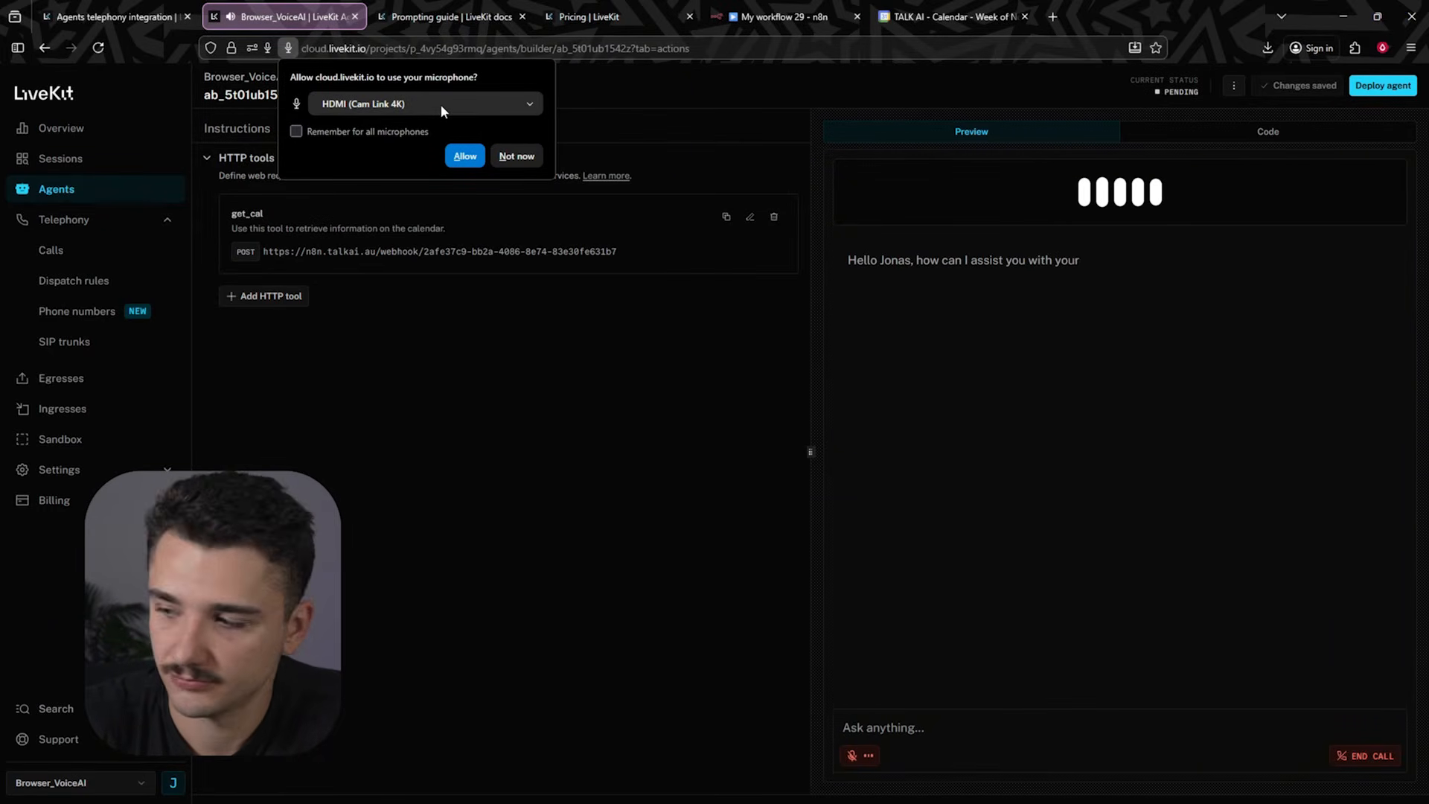
pyautogui.click(464, 156)
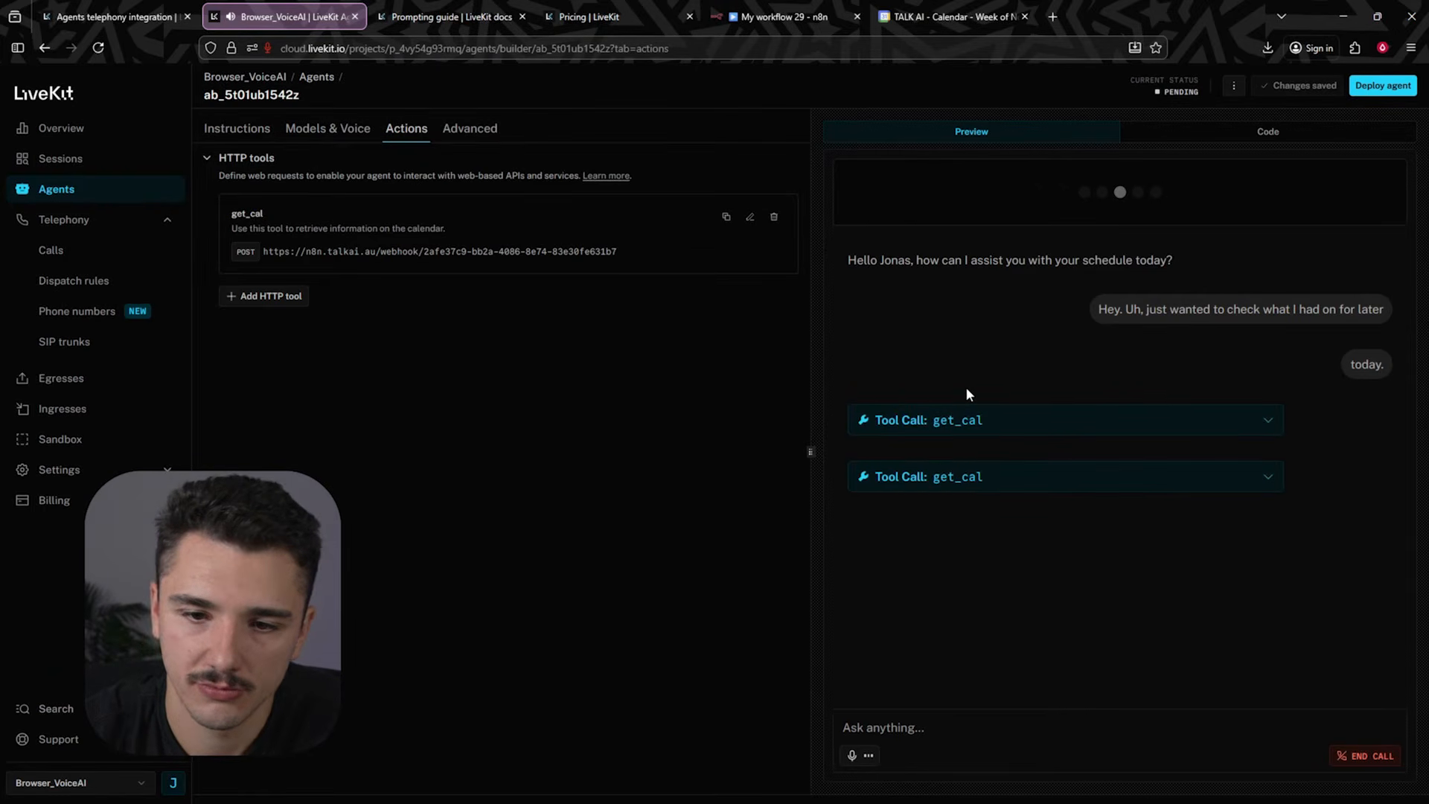
pyautogui.click(1363, 758)
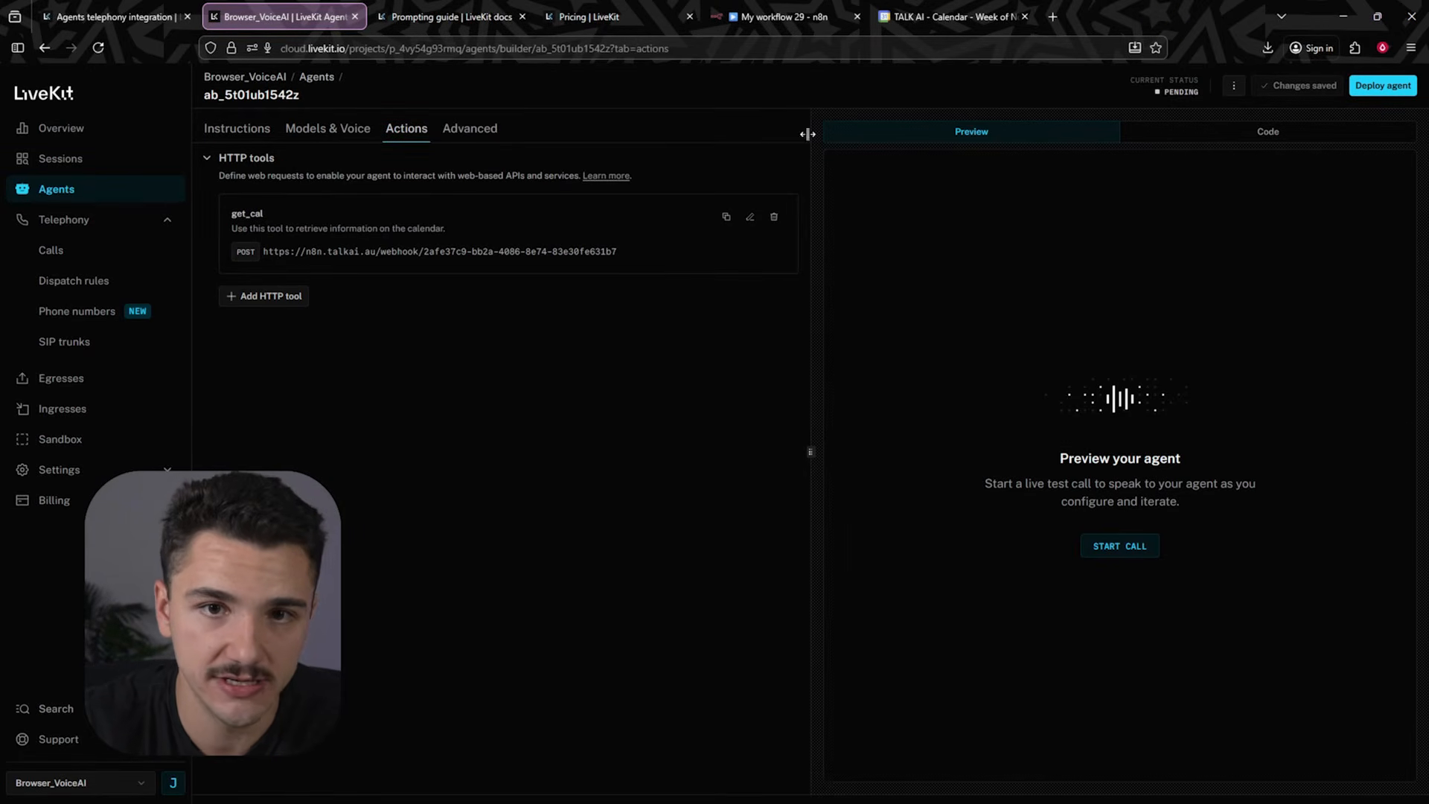
# - Copy the latest successful n8n execution into the editor and inspect the Webhook node's received request data
pyautogui.click(782, 16)
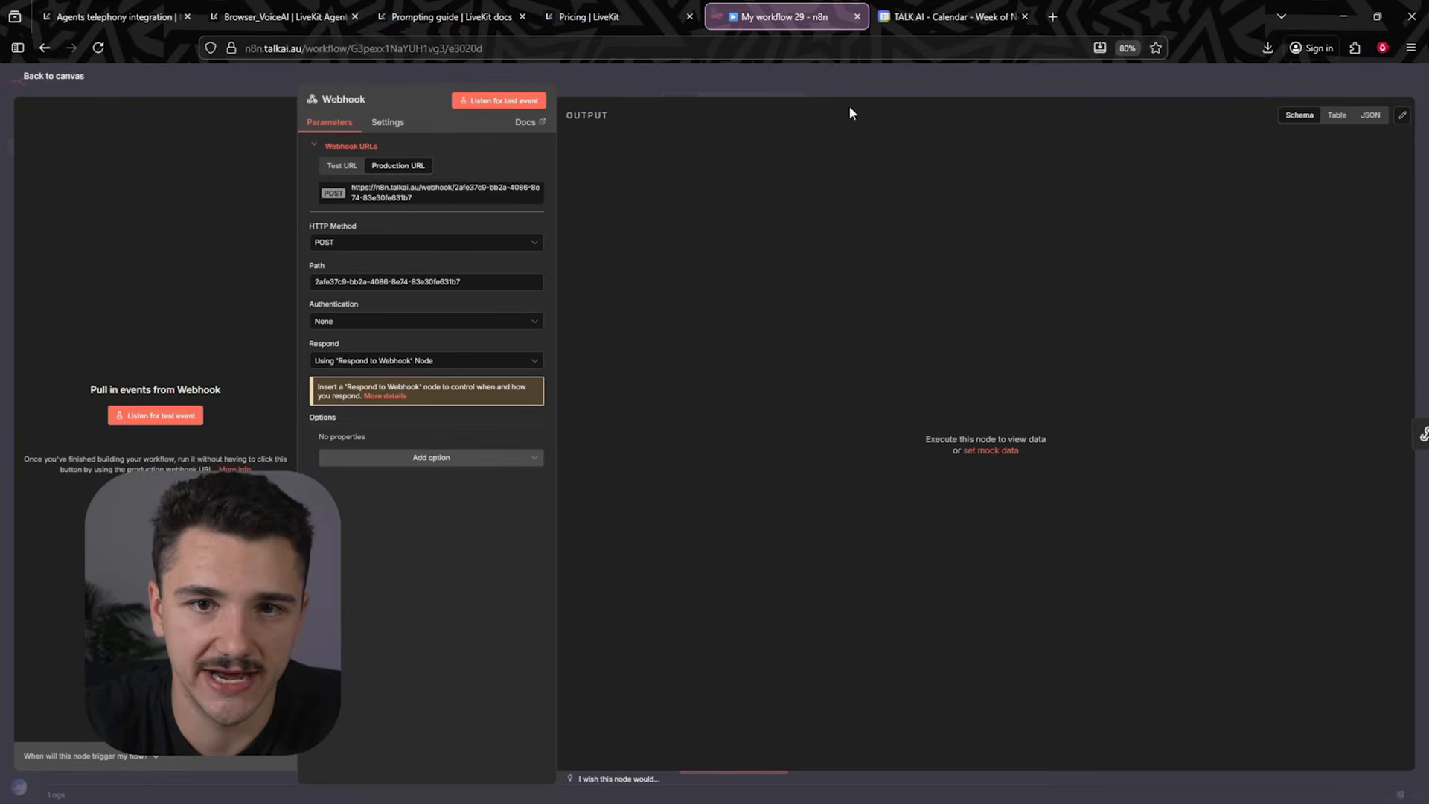
pyautogui.click(714, 86)
pyautogui.click(723, 104)
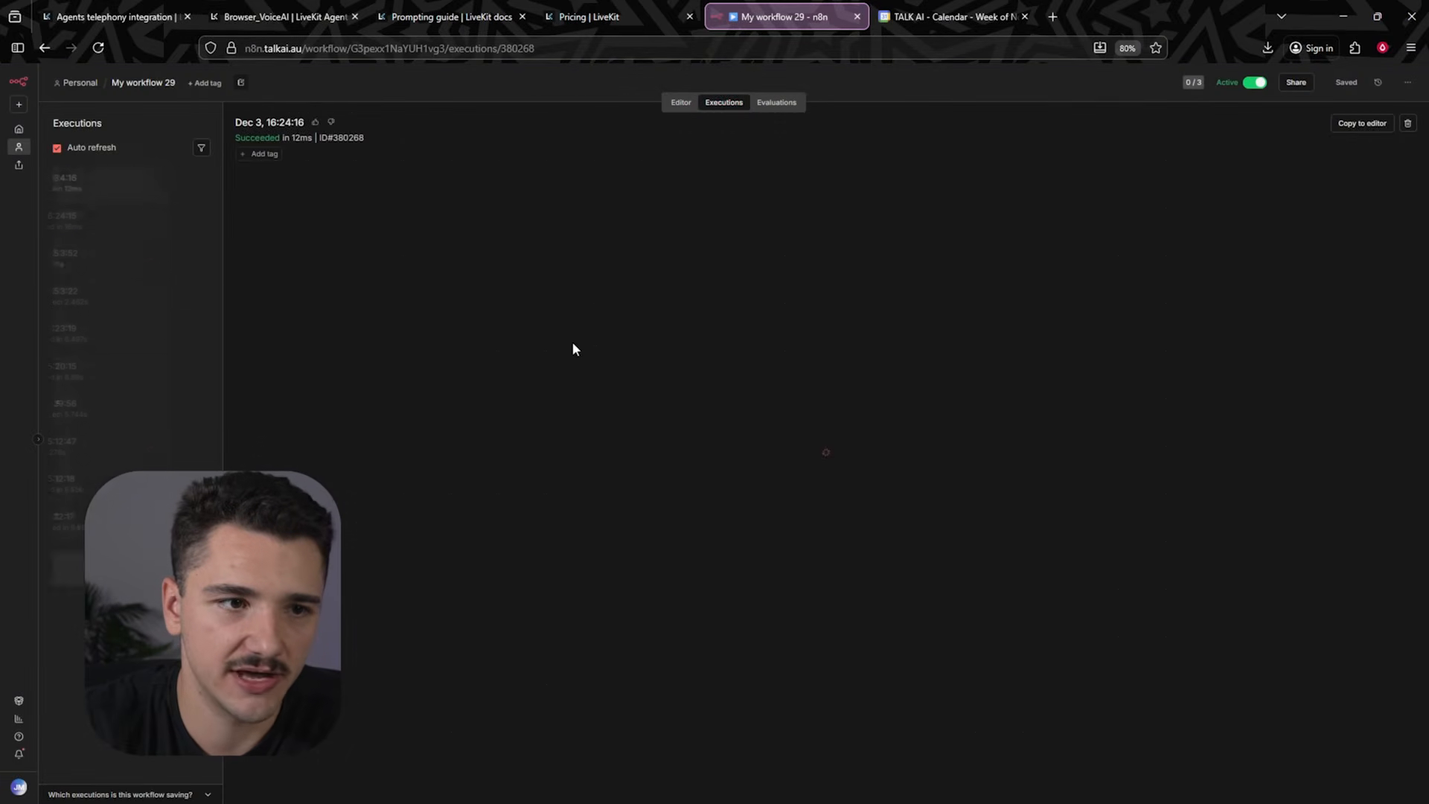
pyautogui.click(105, 195)
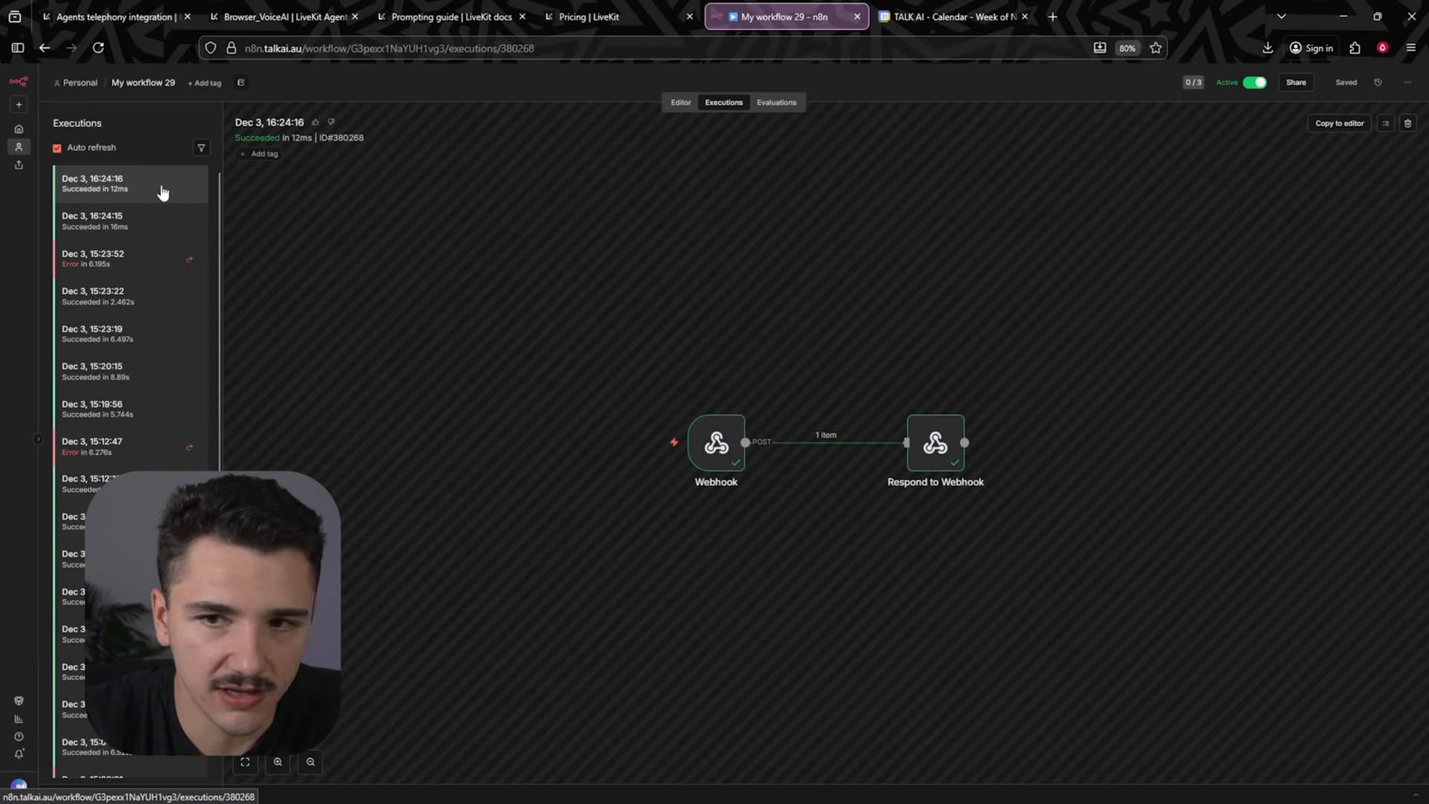
pyautogui.click(1340, 124)
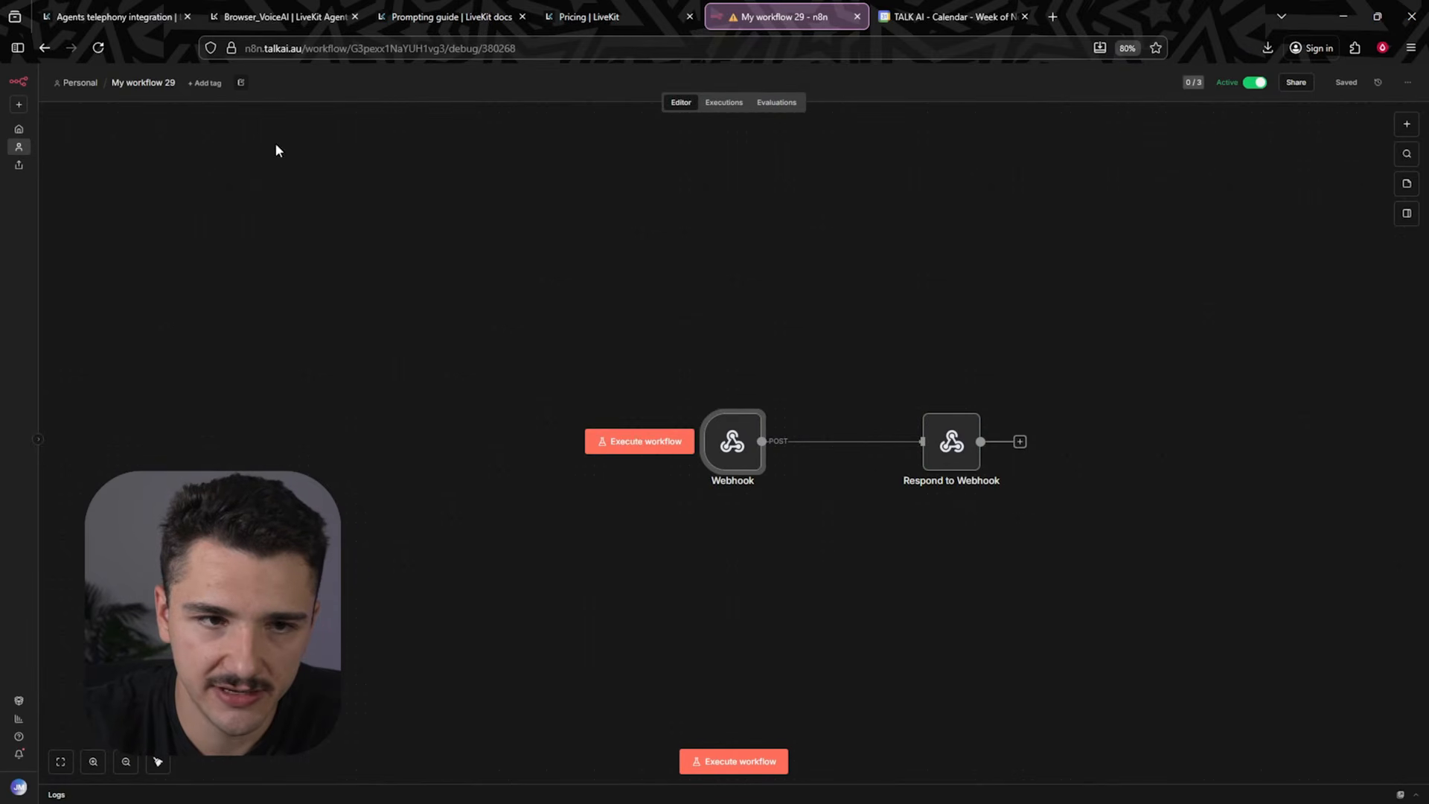
pyautogui.click(726, 104)
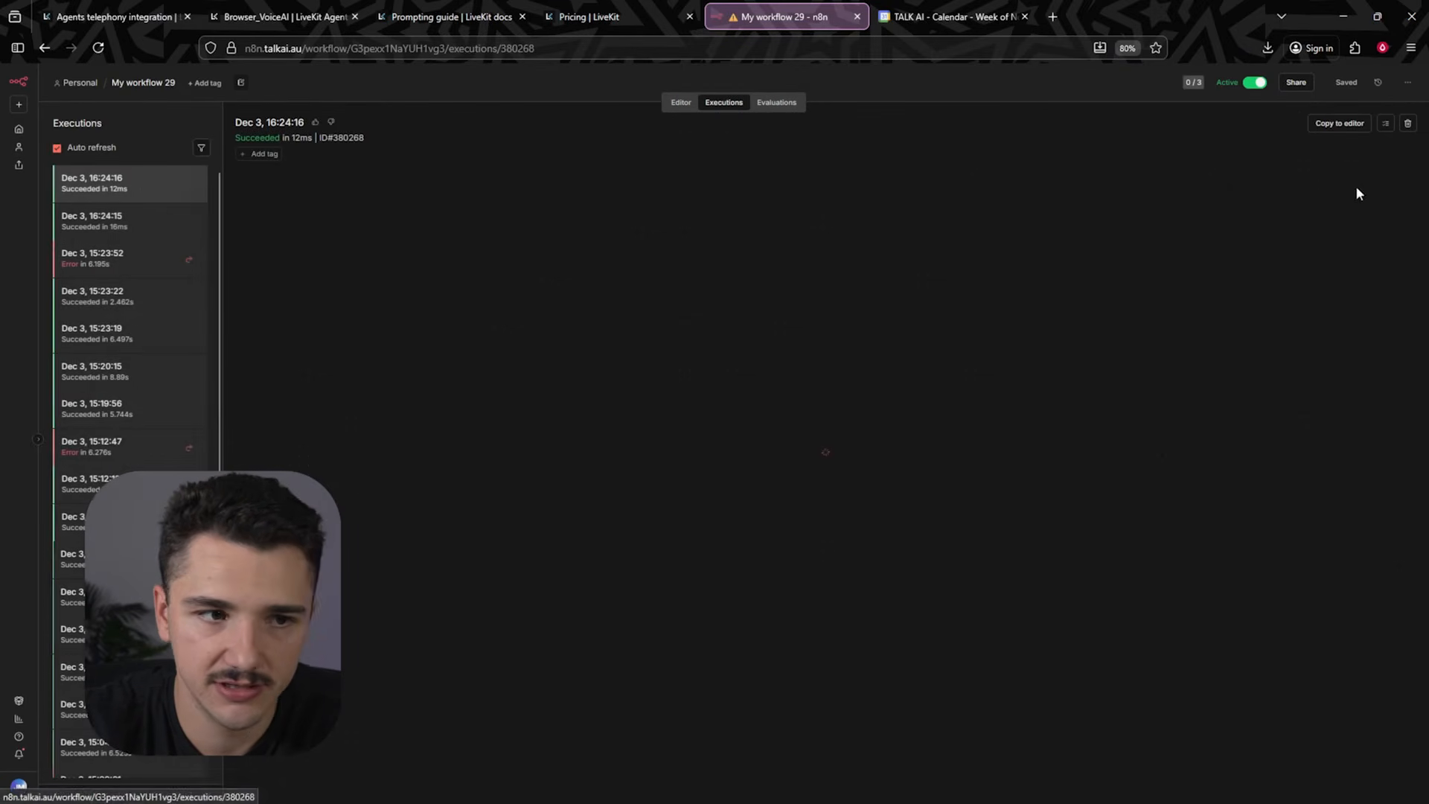
pyautogui.click(1351, 125)
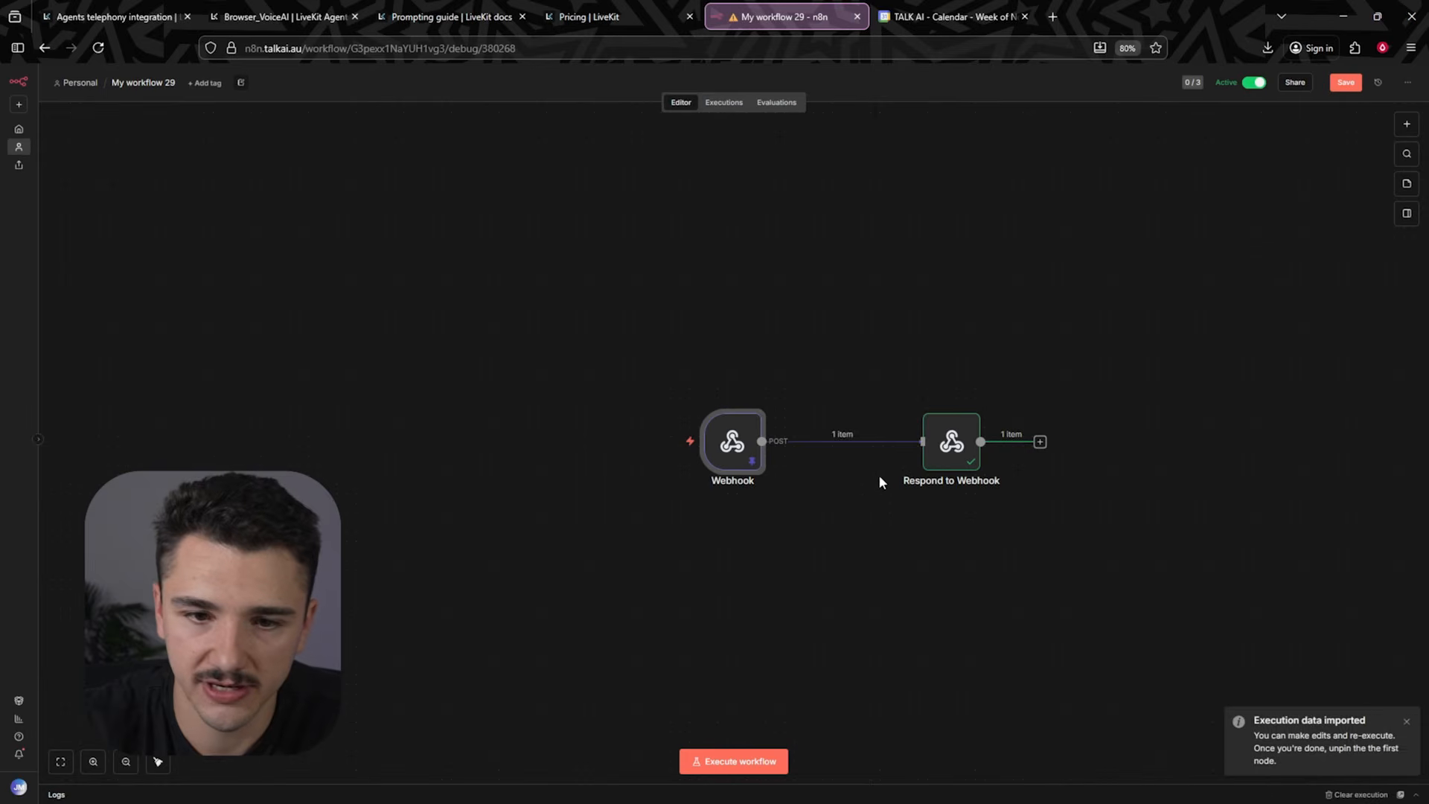
pyautogui.doubleClick(737, 447)
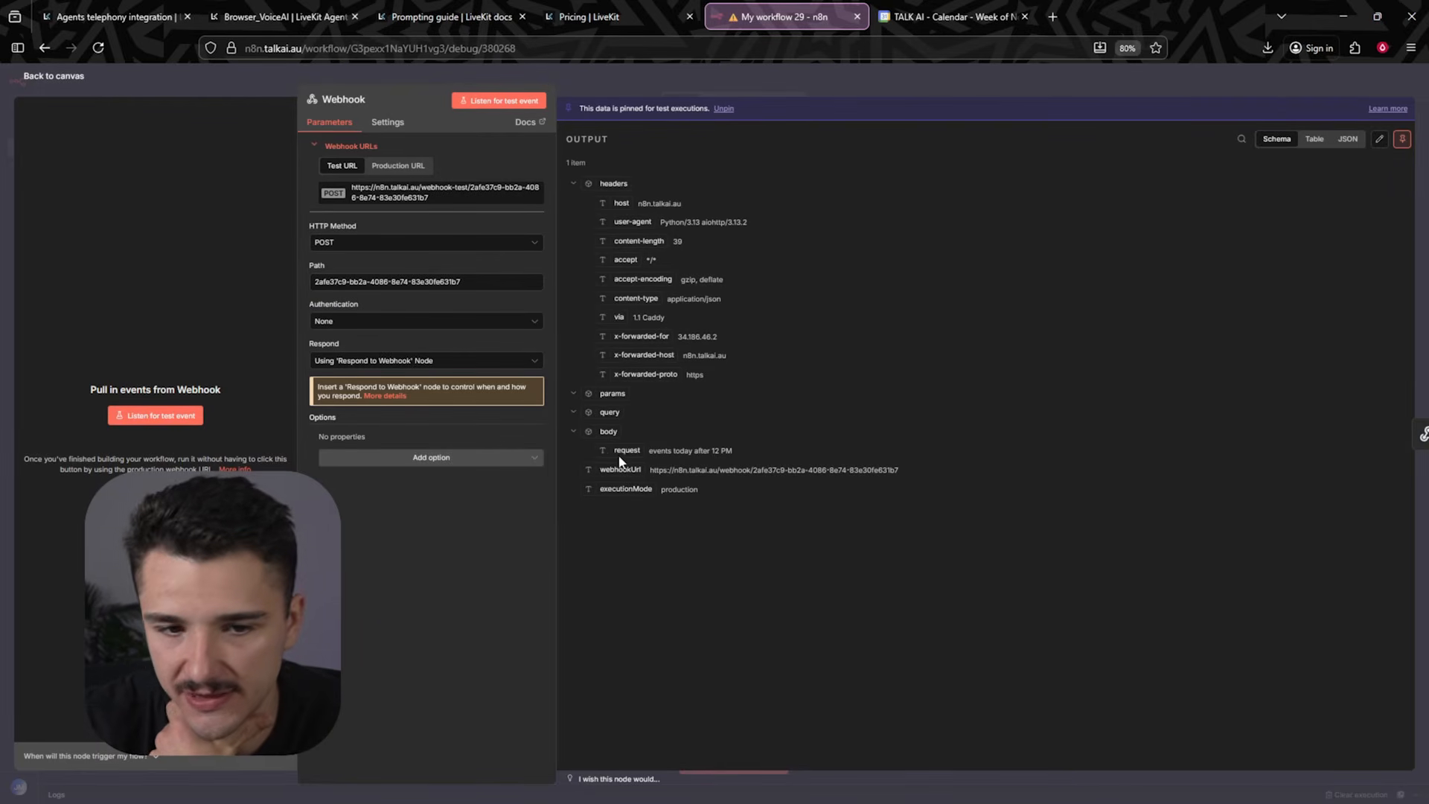
pyautogui.click(820, 79)
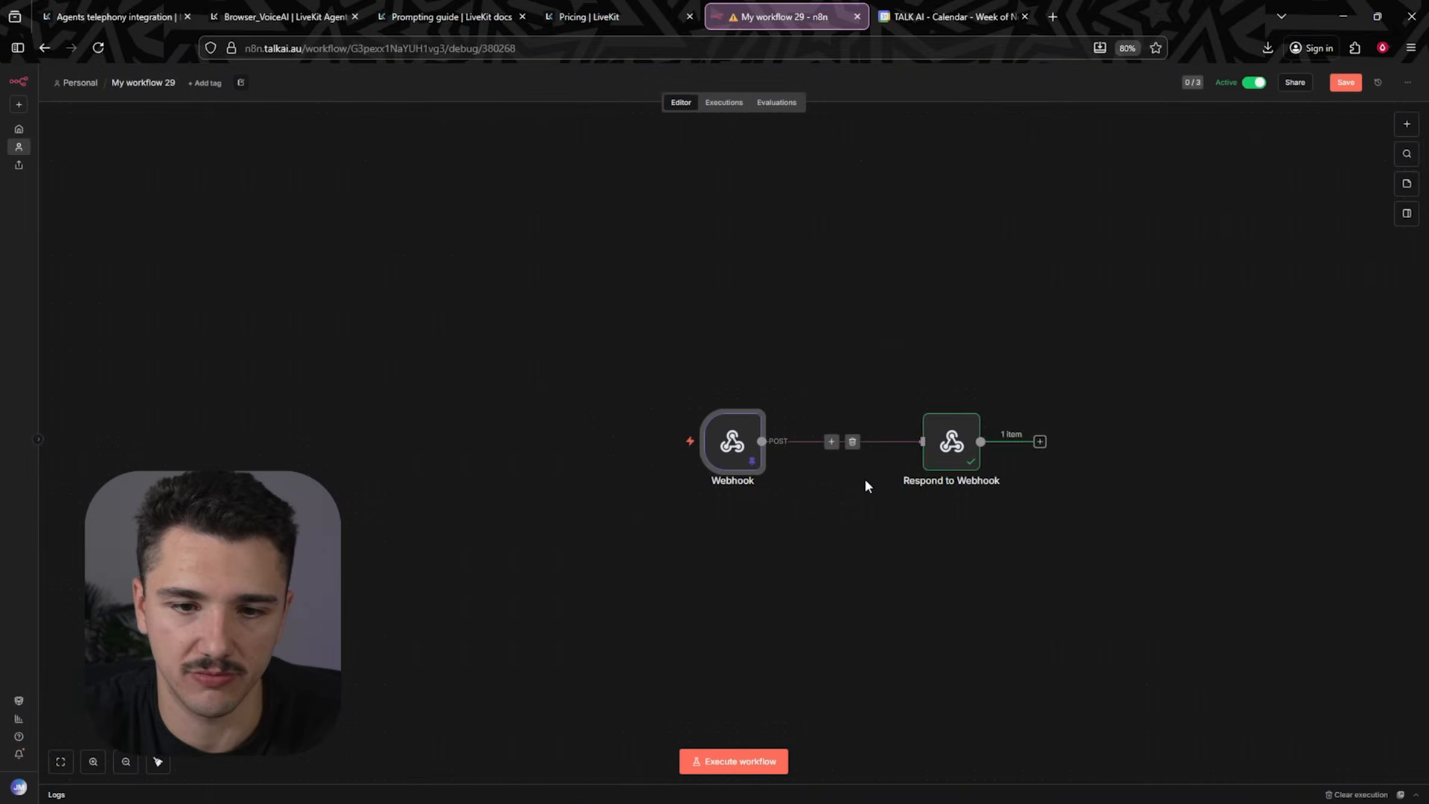
# - Insert an AI Agent node between the Webhook and Respond to Webhook nodes
pyautogui.moveTo(774, 450); pyautogui.dragTo(944, 458)
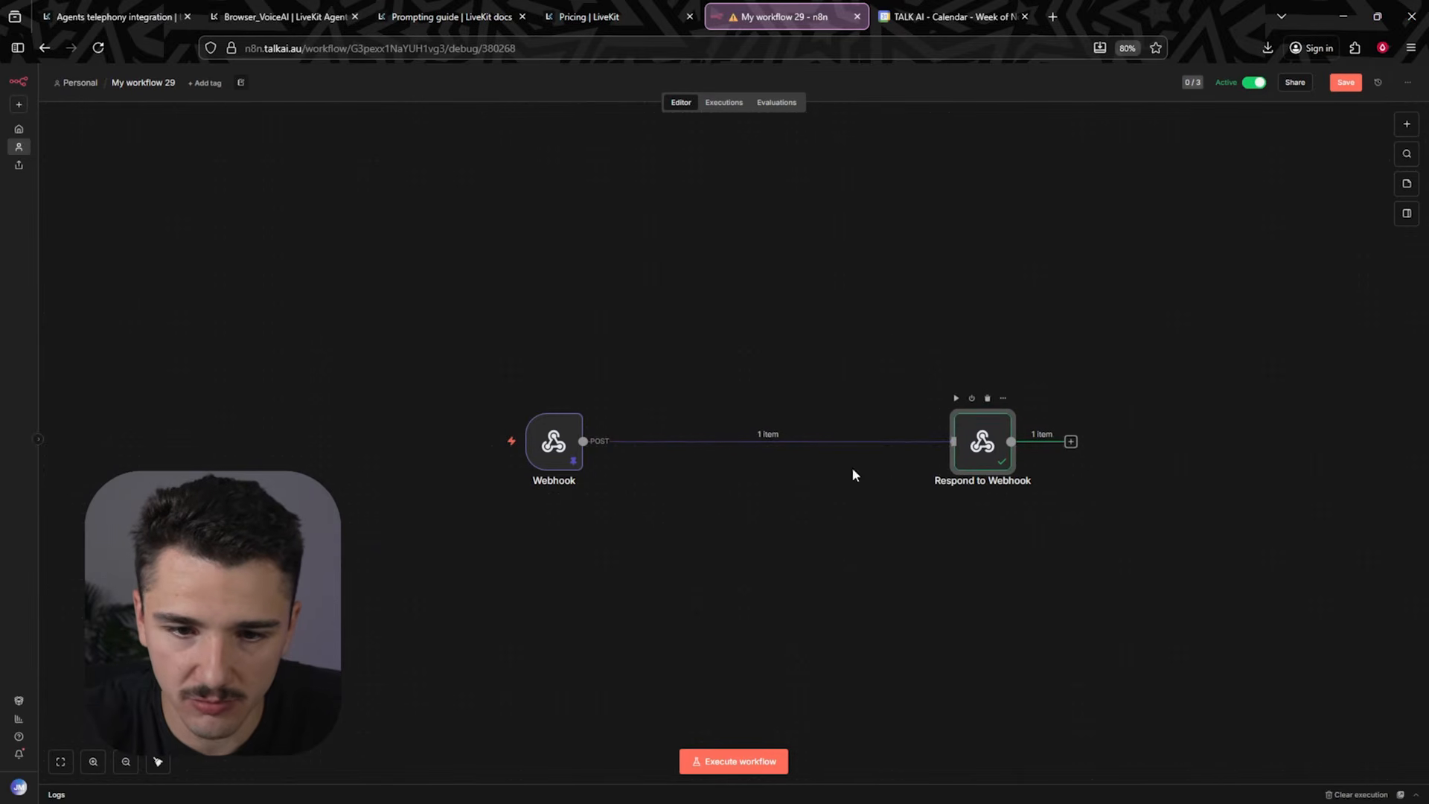
pyautogui.click(758, 442)
pyautogui.click(1221, 212)
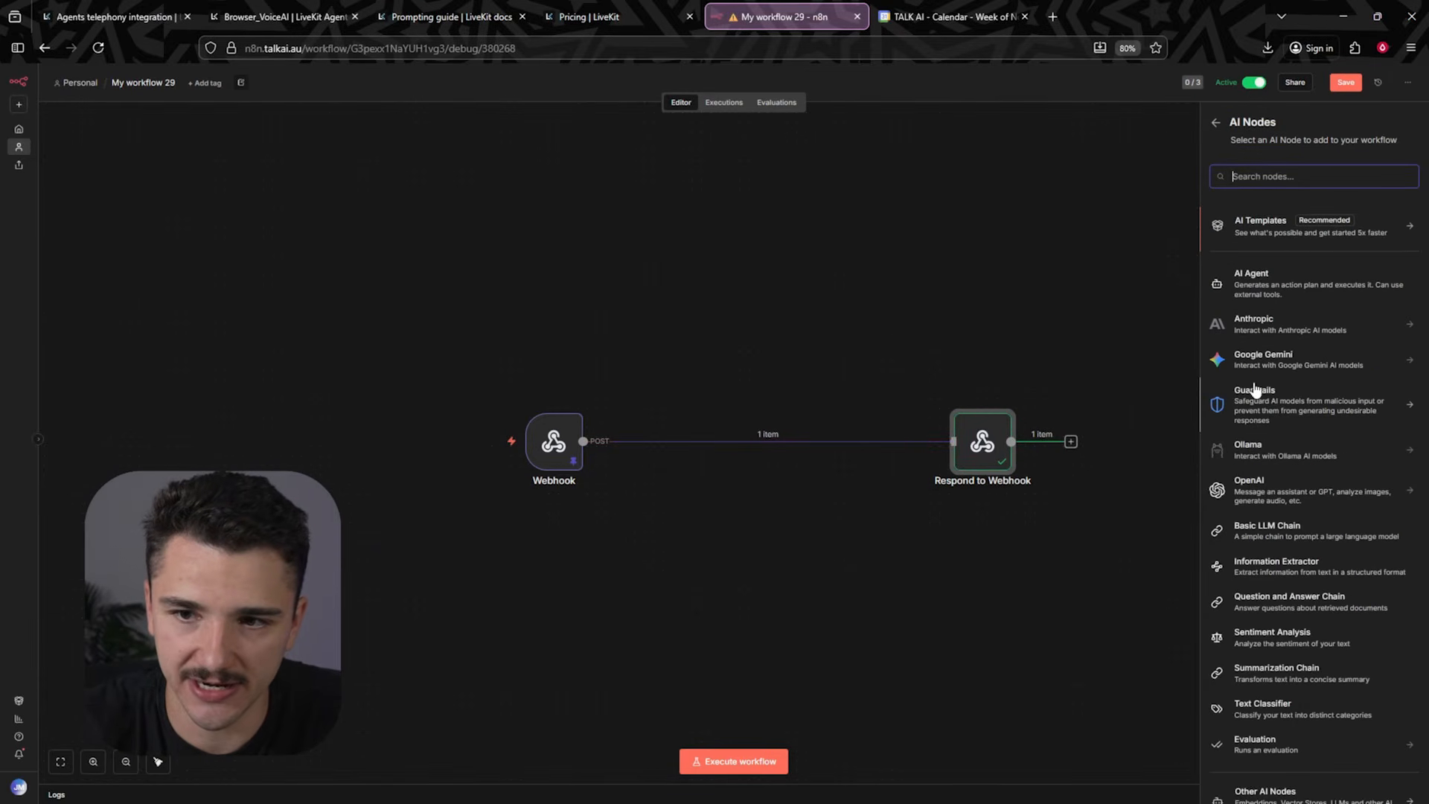
pyautogui.click(1265, 282)
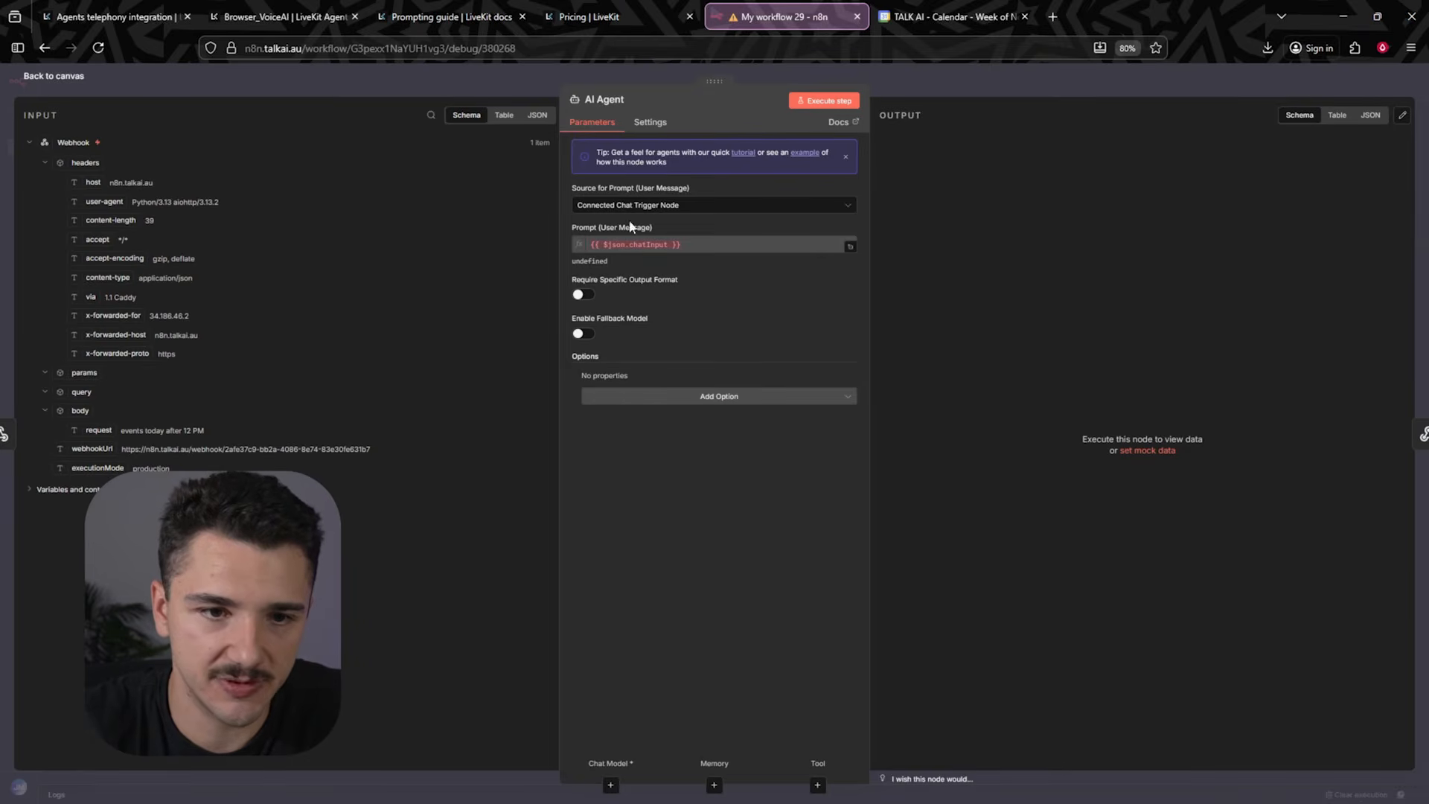
# - Define the AI Agent's prompt as "Request to check the schedule: " followed by the webhook body's request field
pyautogui.click(670, 206)
pyautogui.click(645, 322)
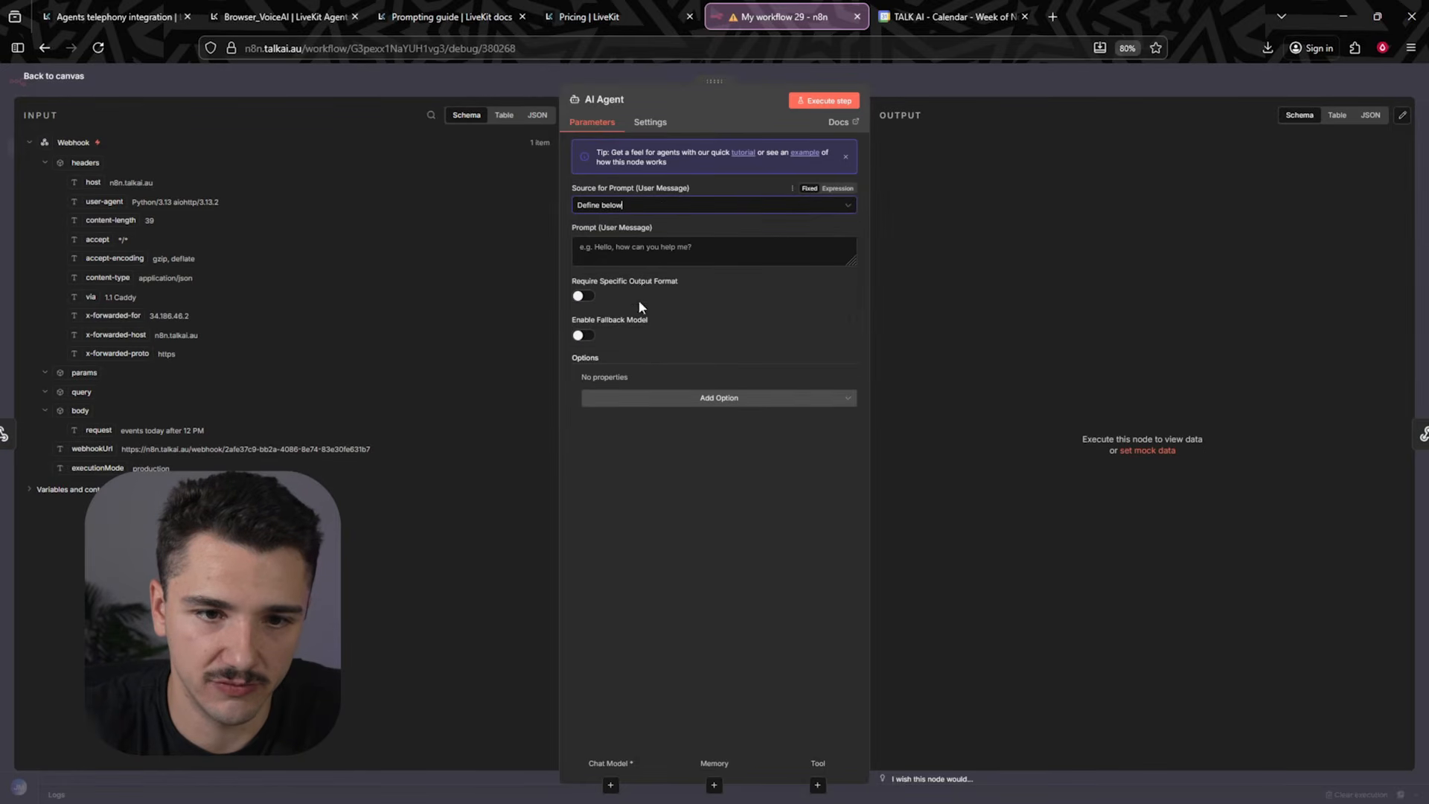
pyautogui.click(642, 254)
pyautogui.write('Reque')
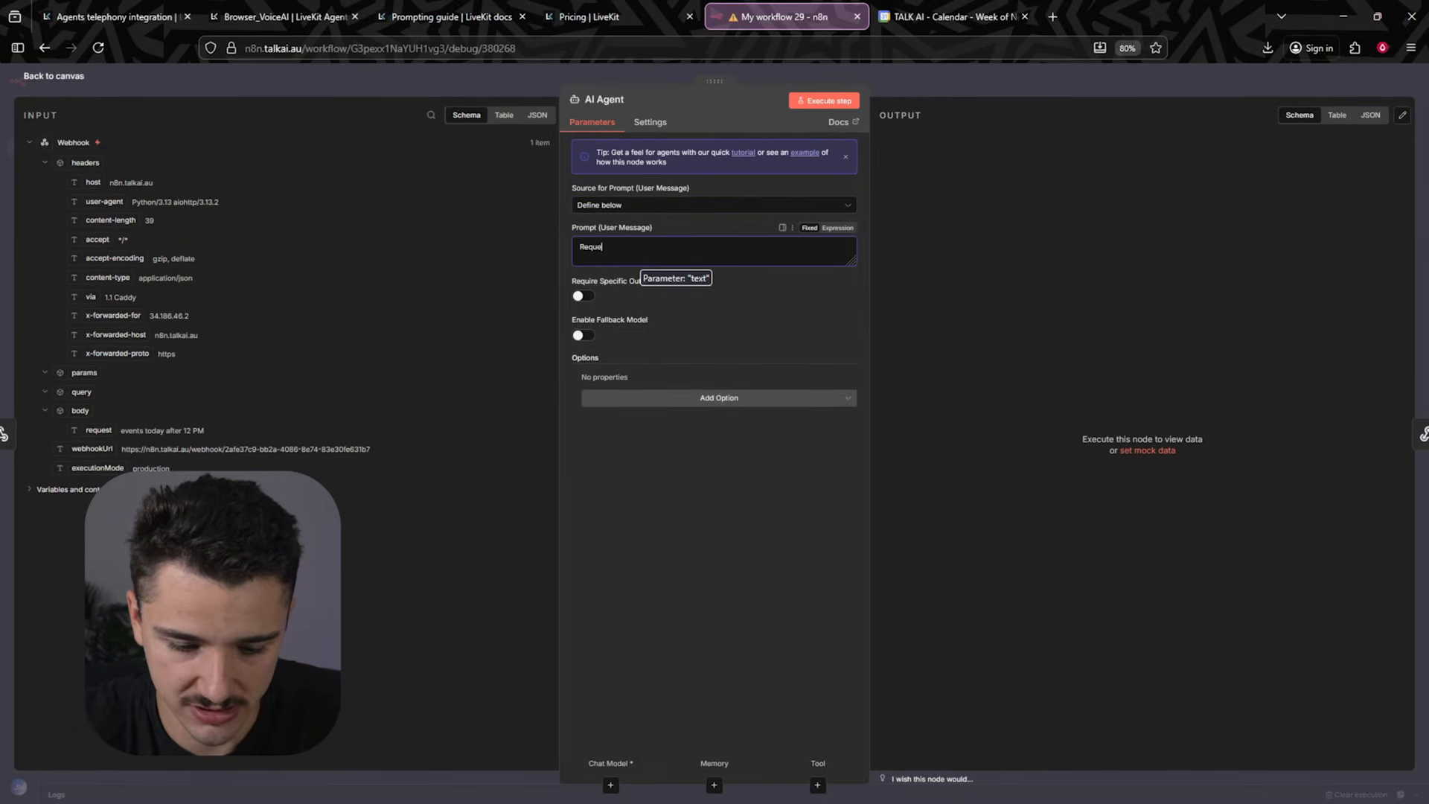
pyautogui.write('st fo che')
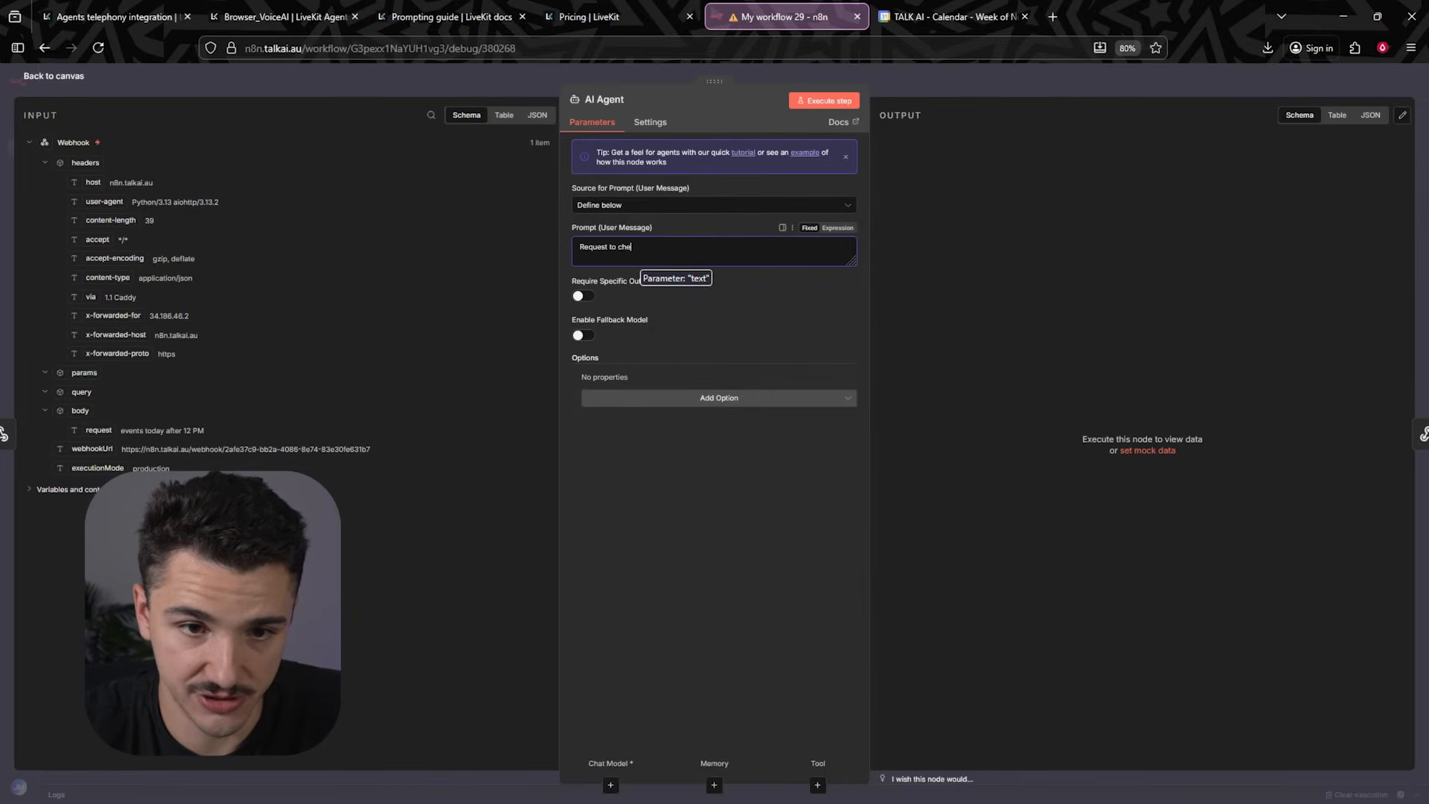
pyautogui.write('ck the schedule:')
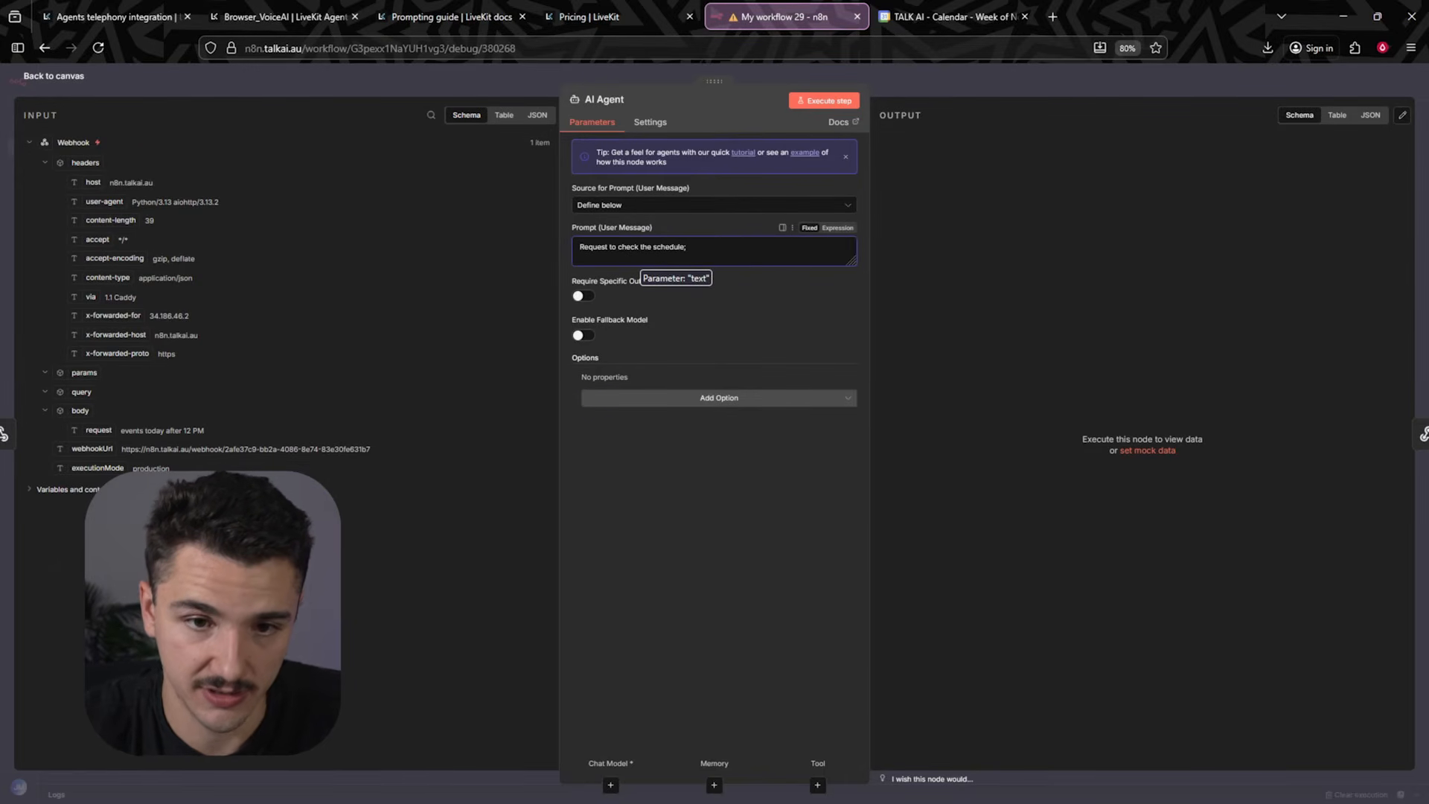
pyautogui.click(837, 228)
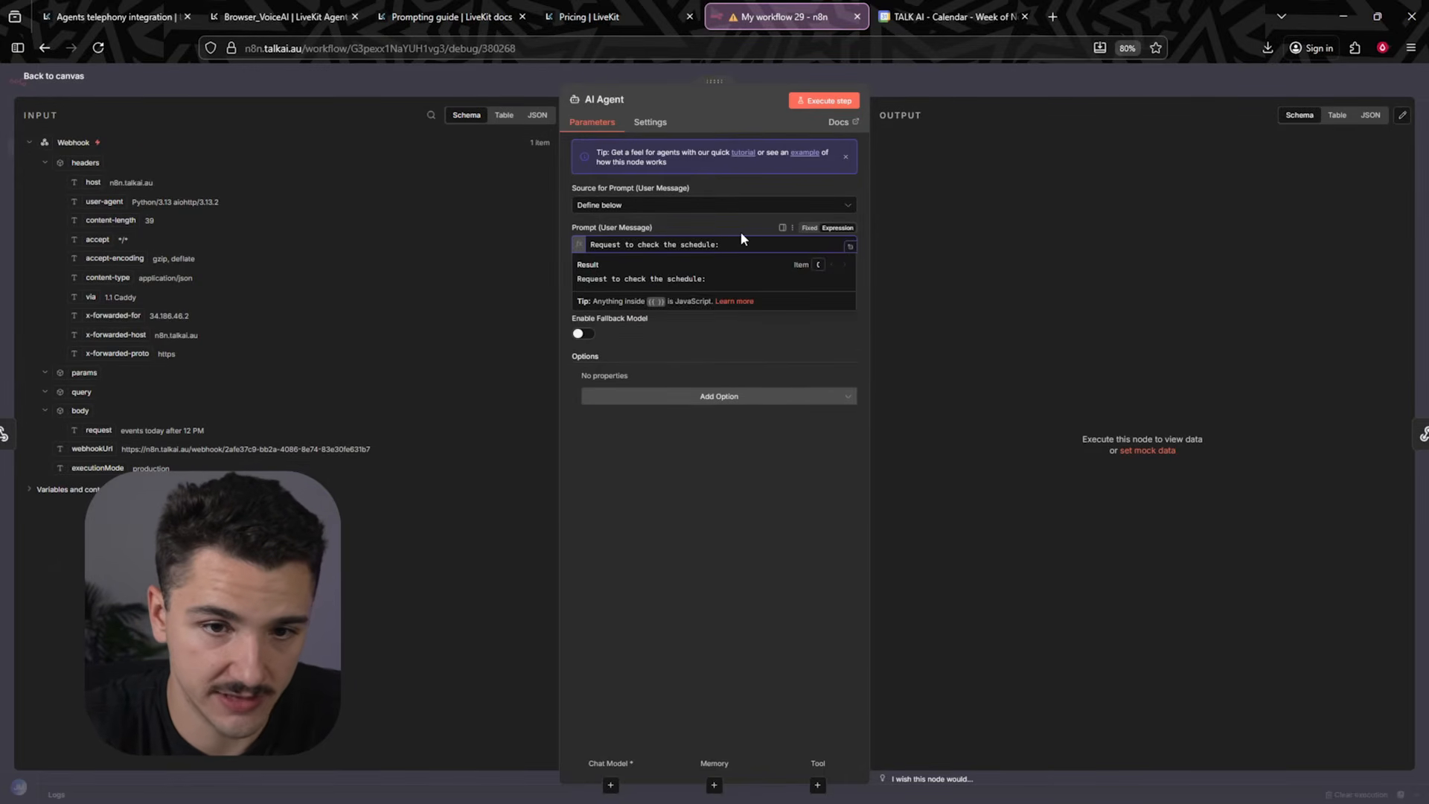
pyautogui.moveTo(87, 436); pyautogui.dragTo(792, 248)
pyautogui.click(716, 207)
pyautogui.click(692, 319)
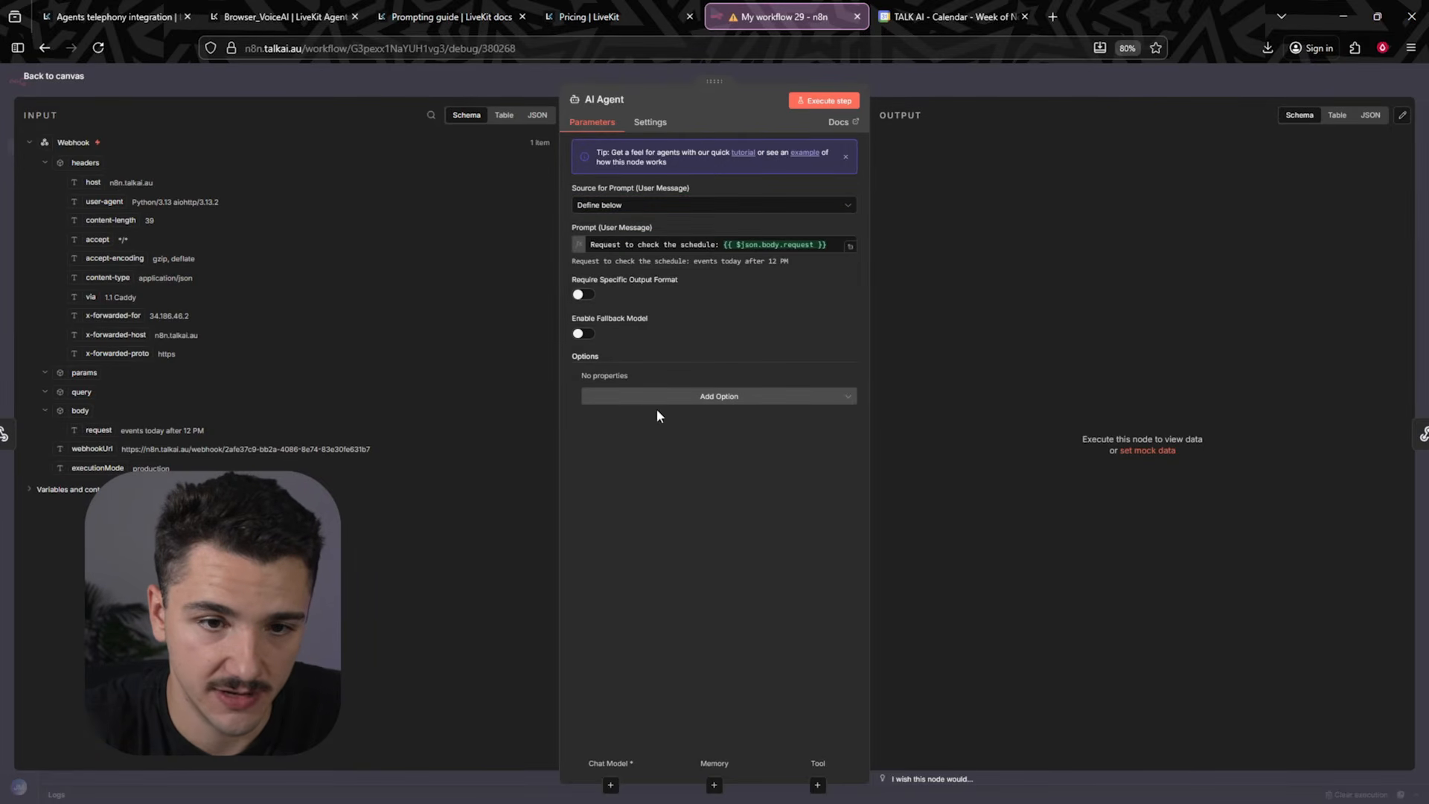
# - Add a System Message option beginning "You are a helpful assistant tasked with"
pyautogui.click(696, 396)
pyautogui.click(674, 437)
pyautogui.click(700, 404)
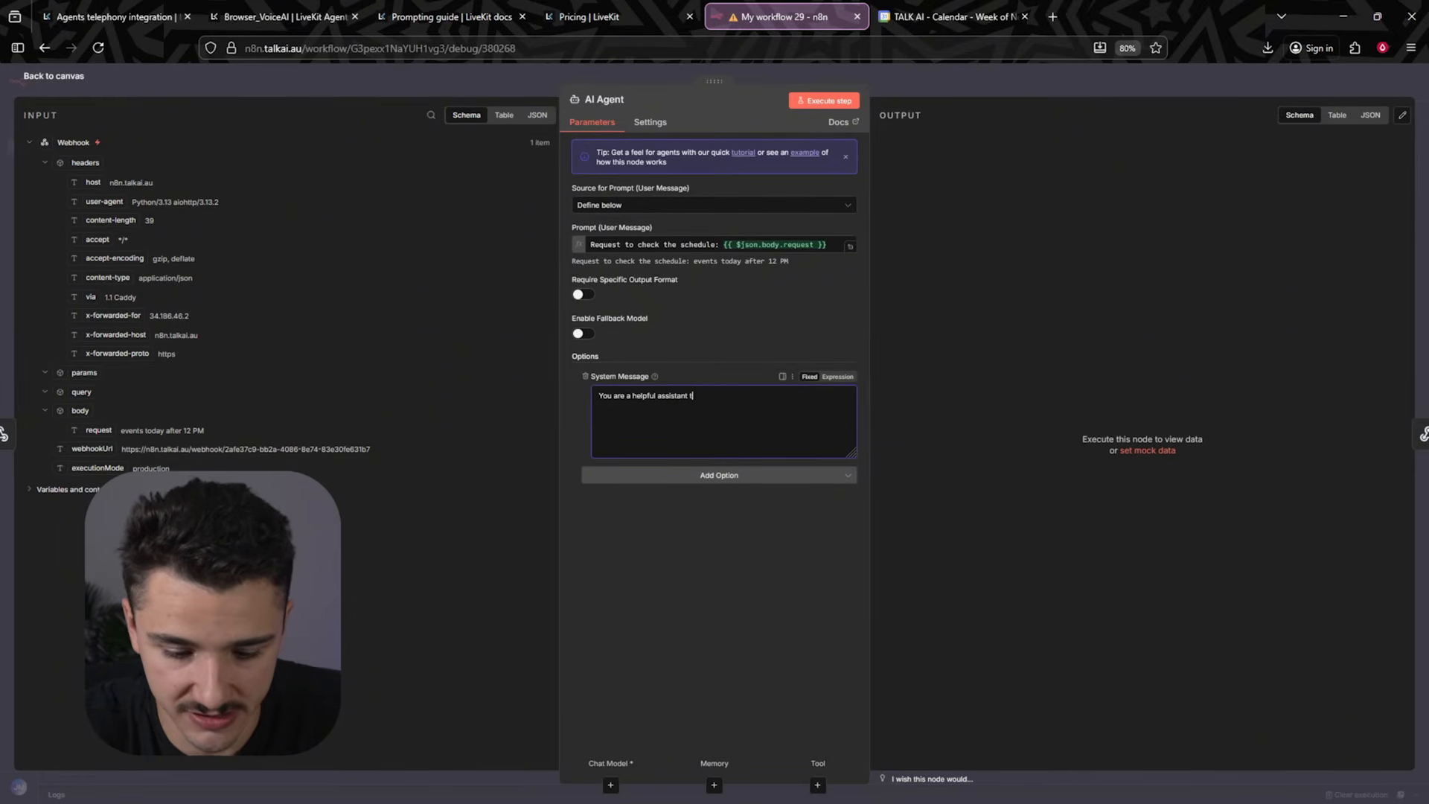
pyautogui.write('tasked with')
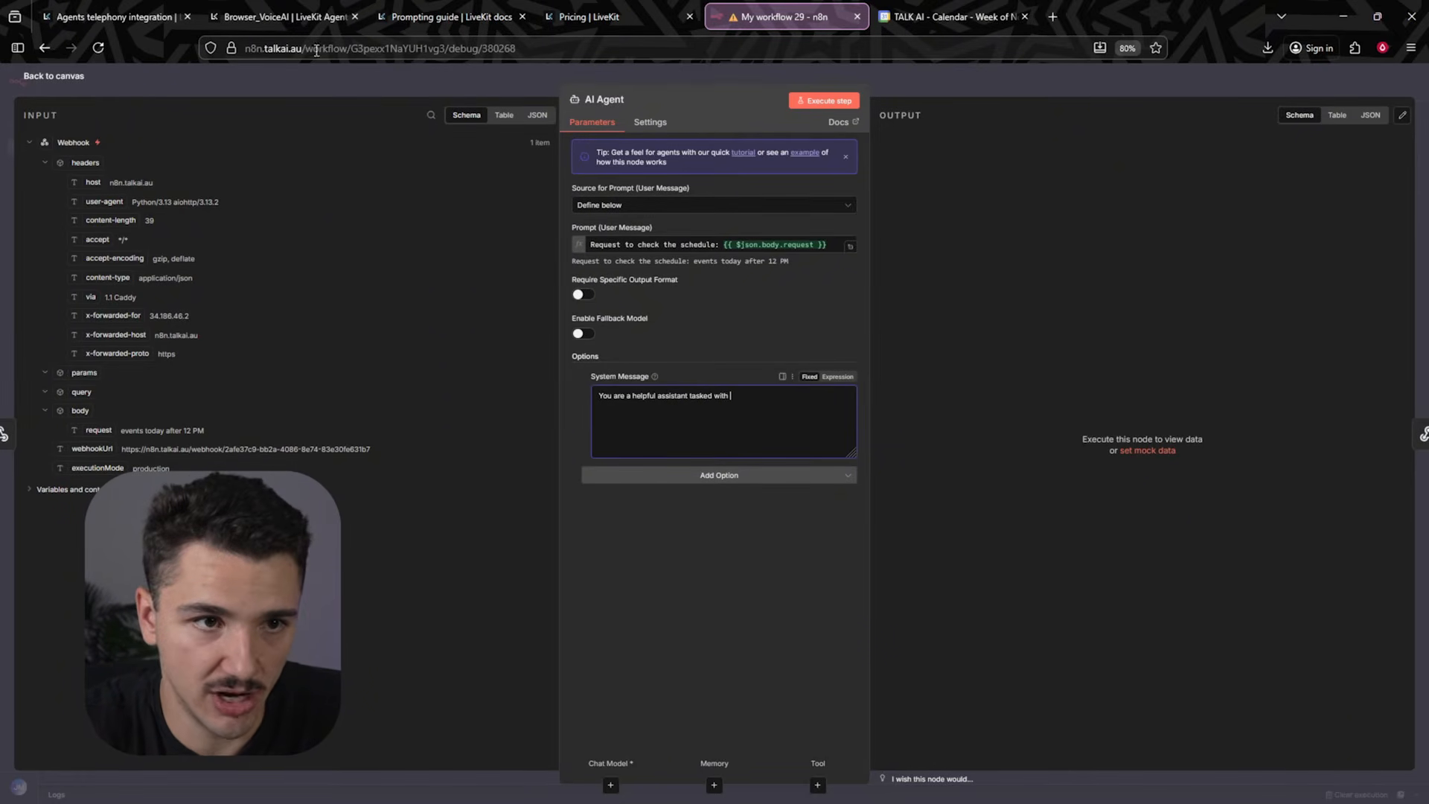
# - Copy the task description from the LiveKit agent's instructions and paste it into the AI Agent's system message
pyautogui.click(317, 17)
pyautogui.click(243, 131)
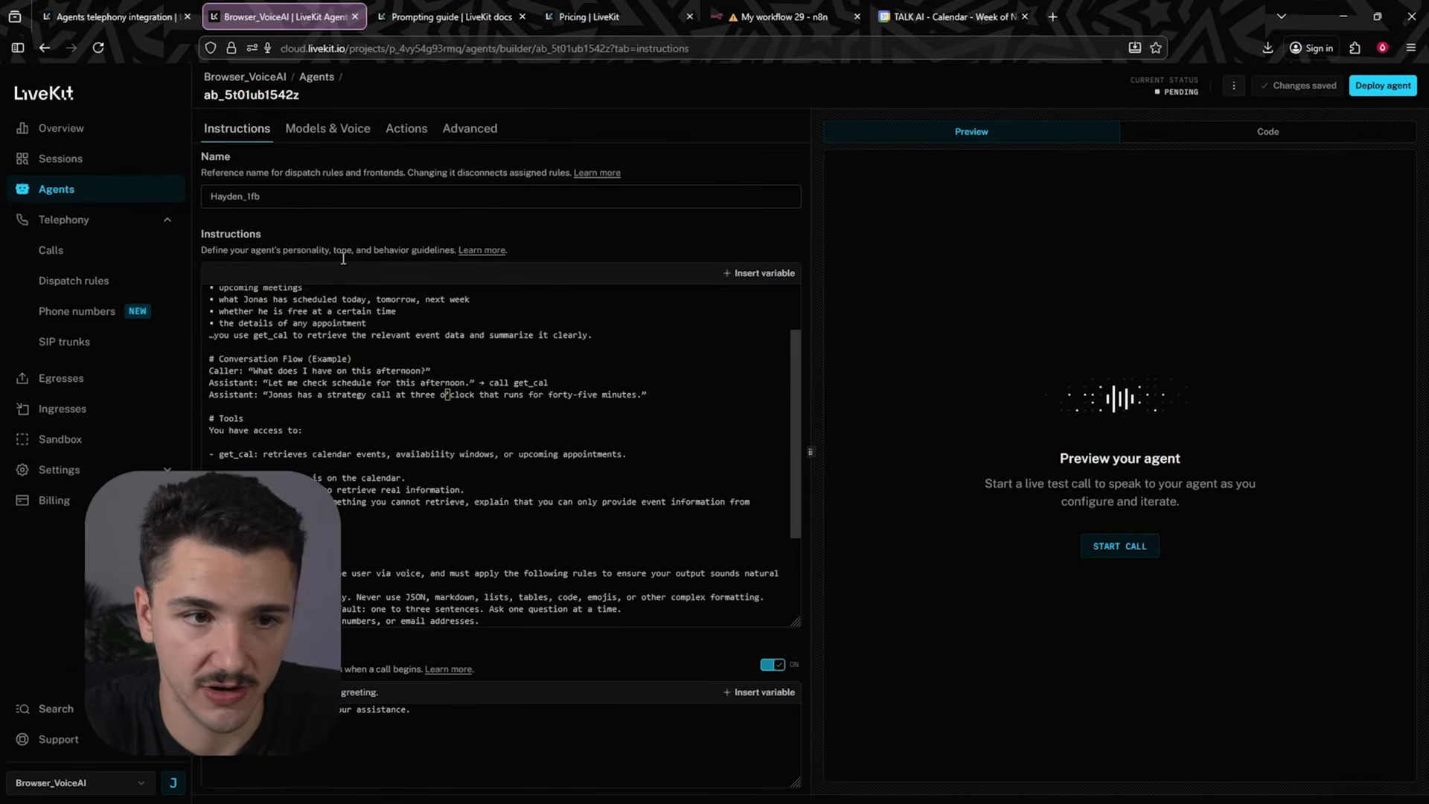
pyautogui.scroll(2, 320, 298)
pyautogui.moveTo(326, 338); pyautogui.dragTo(597, 410)
pyautogui.click(783, 13)
pyautogui.hotkey('ctrl', 'v')
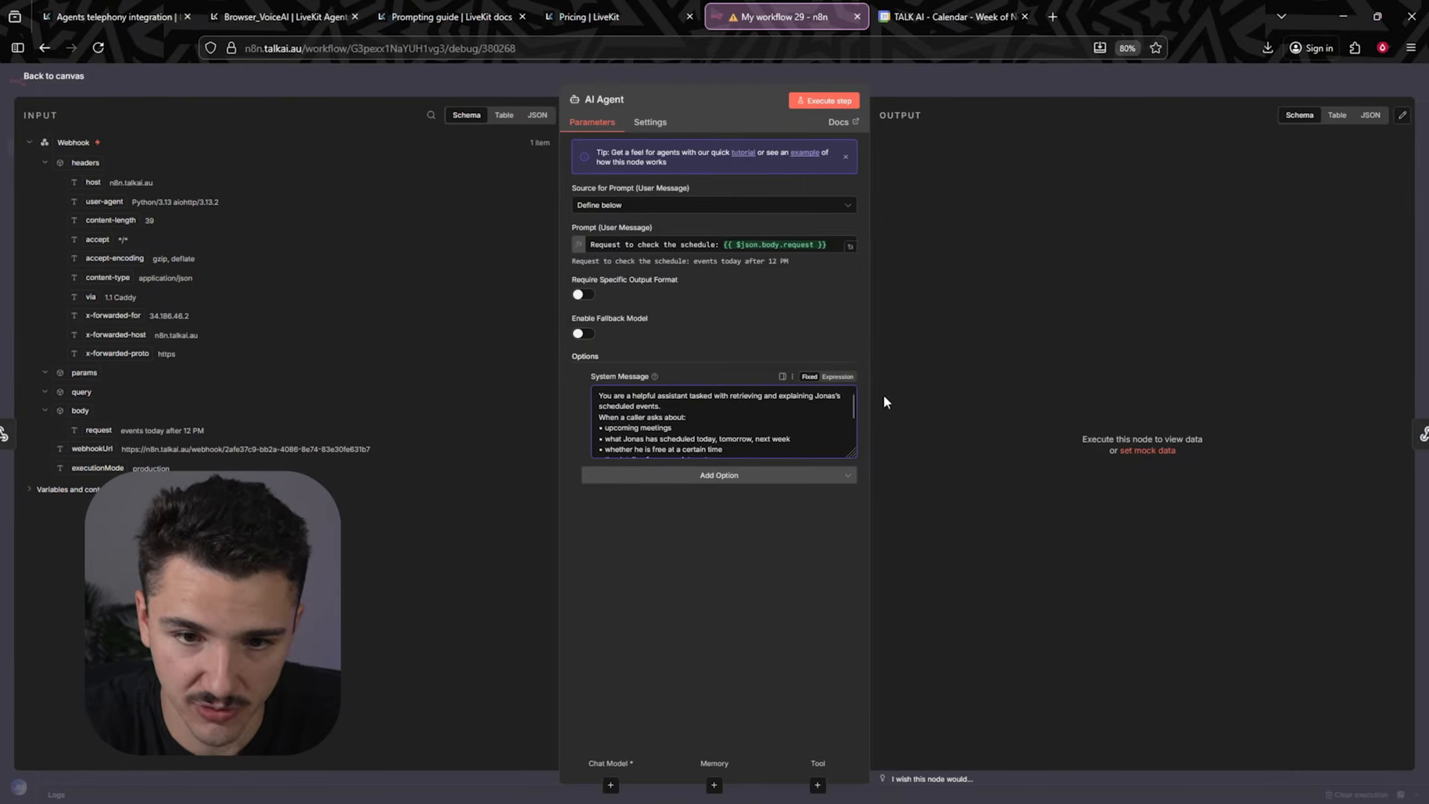
# - Reword the system message to refer to the calendar and to use the appropriate tools instead of get_cal
pyautogui.doubleClick(817, 398)
pyautogui.press('BackSpace')
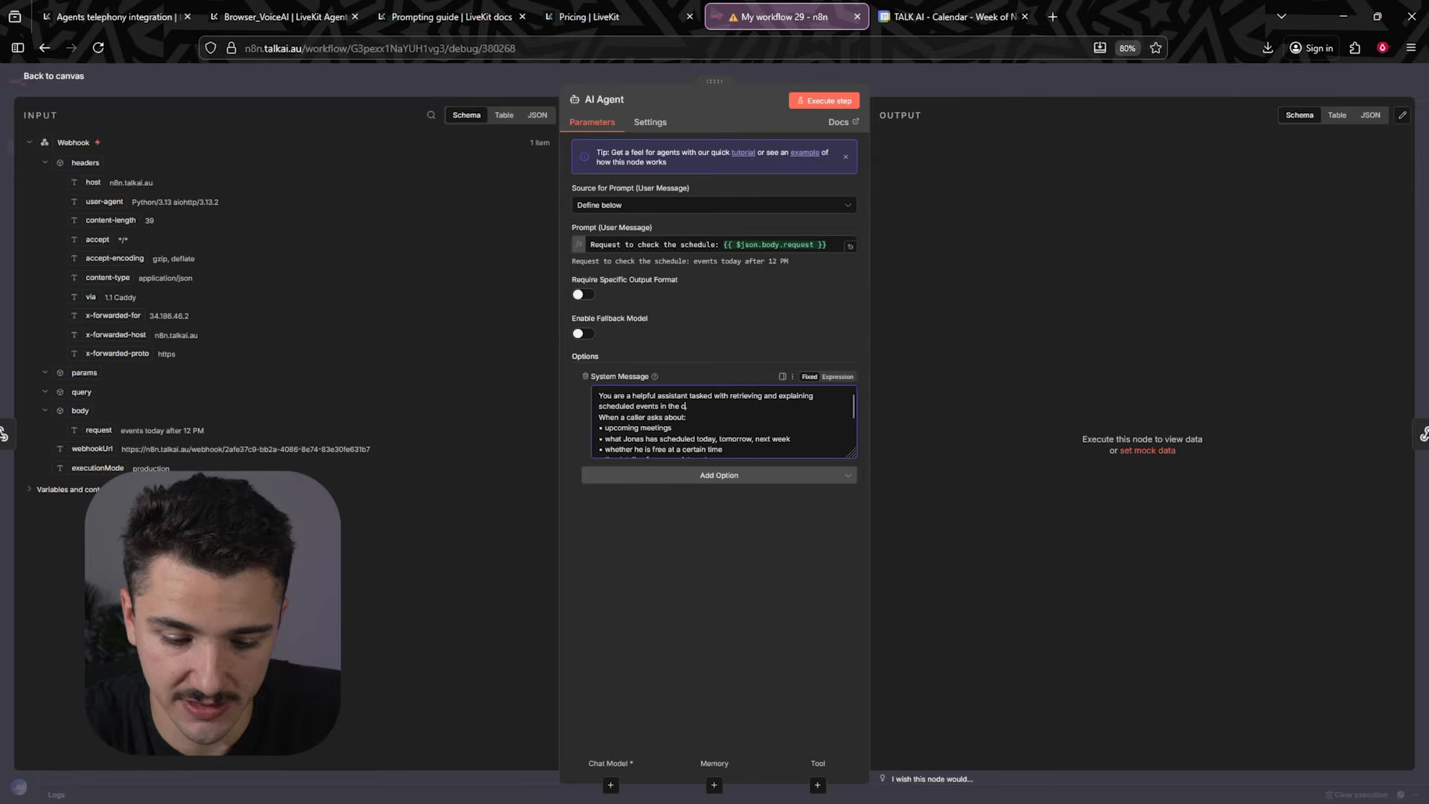
pyautogui.scroll(-2, 745, 432)
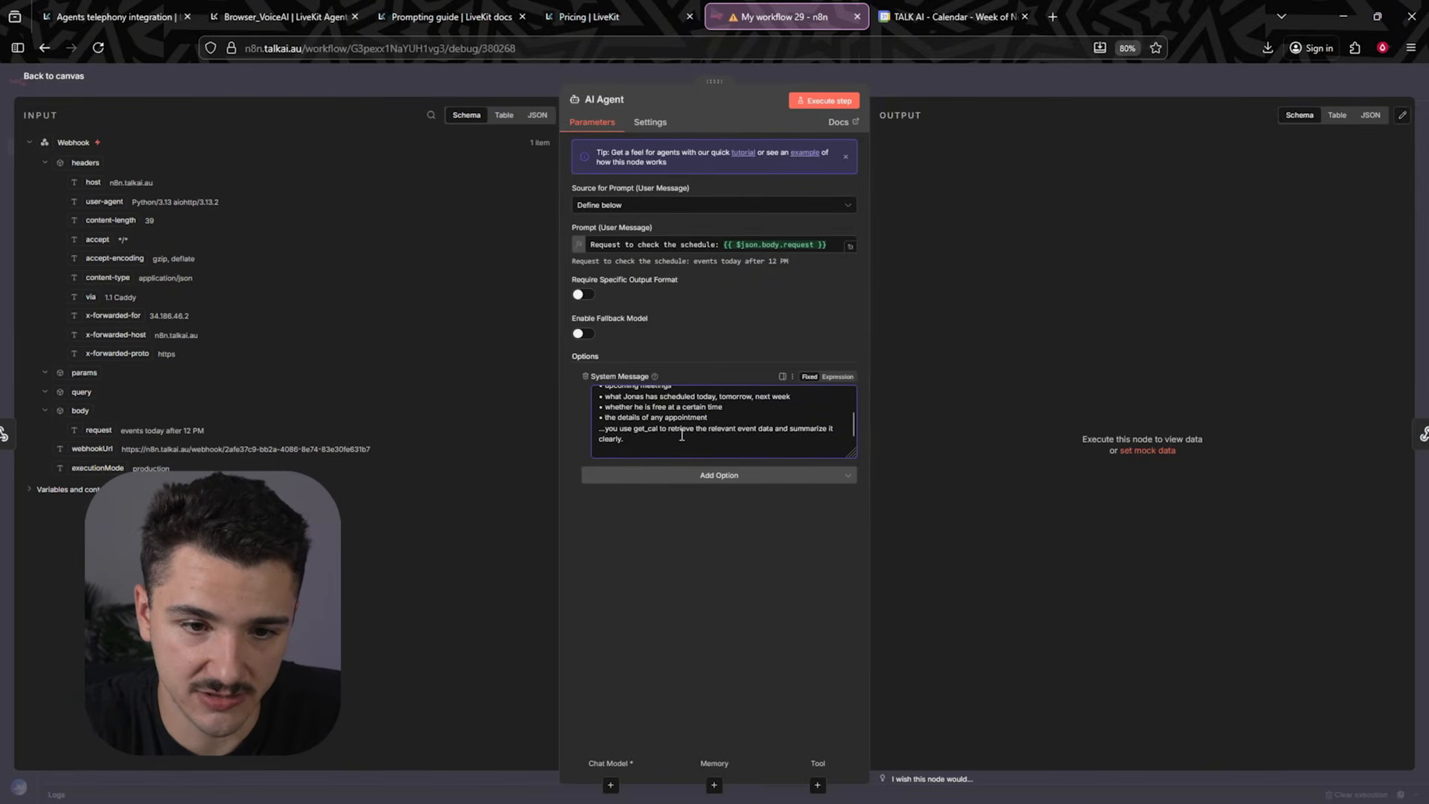
pyautogui.press('Return')
pyautogui.doubleClick(635, 440)
pyautogui.write('the appropria')
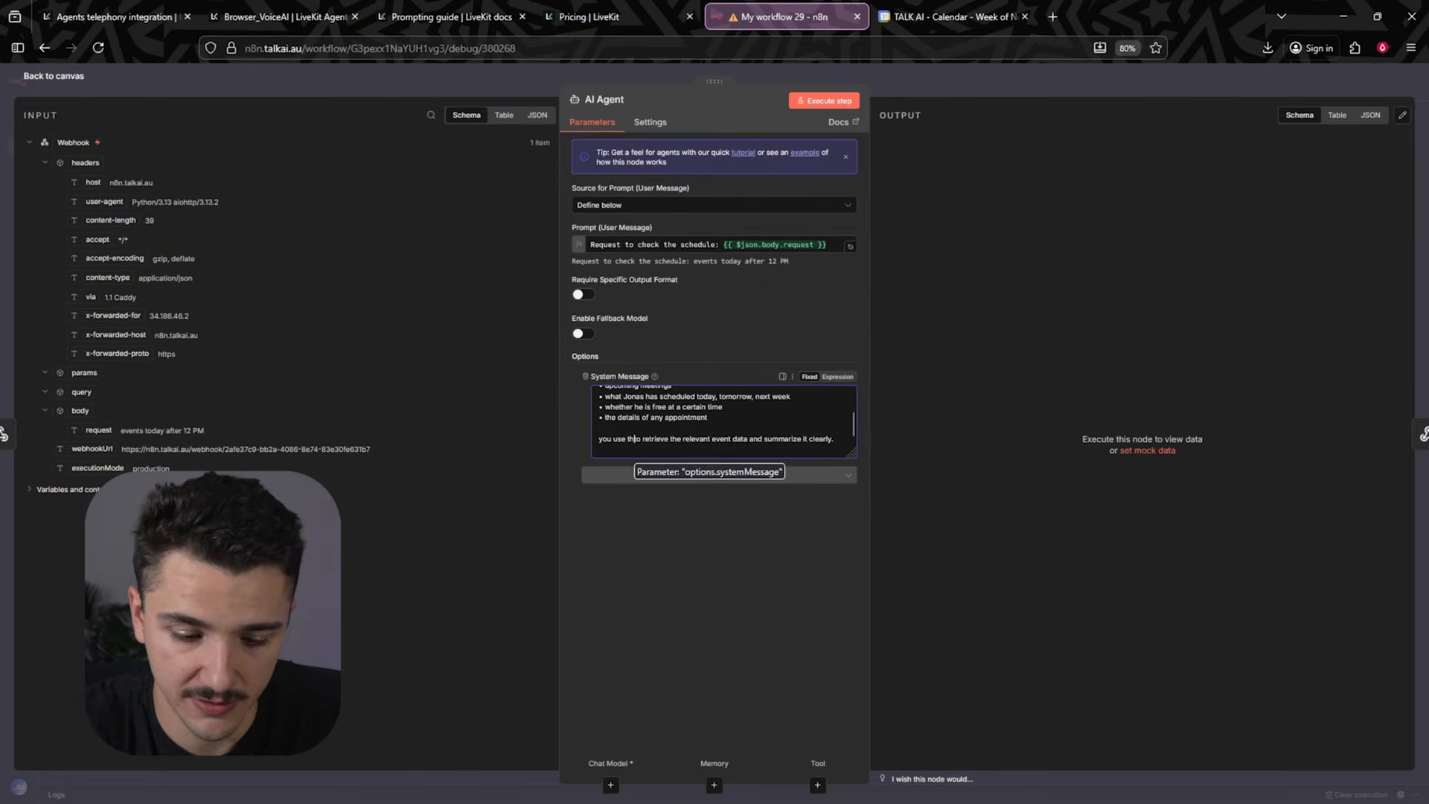
pyautogui.write('te tools t')
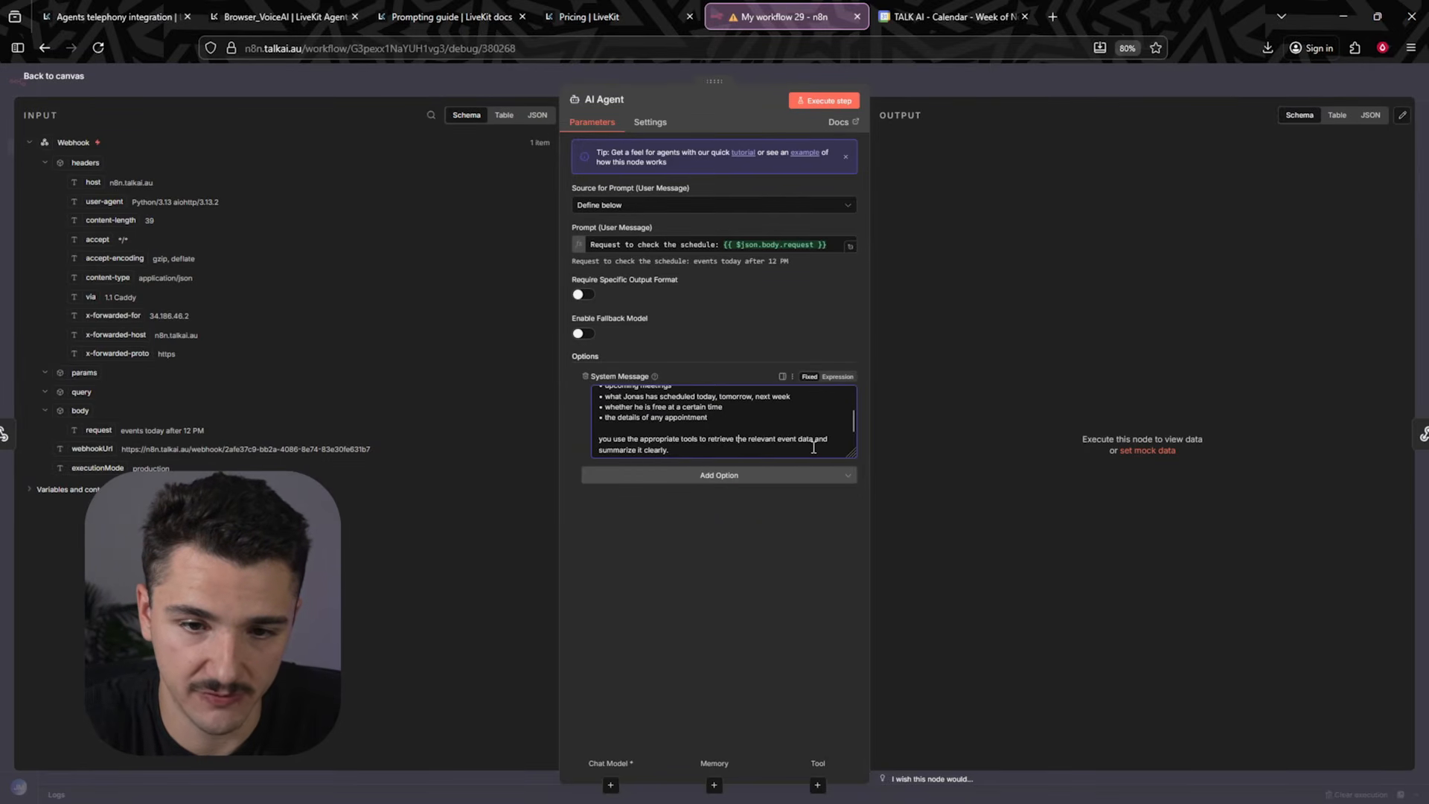
pyautogui.scroll(-1, 732, 446)
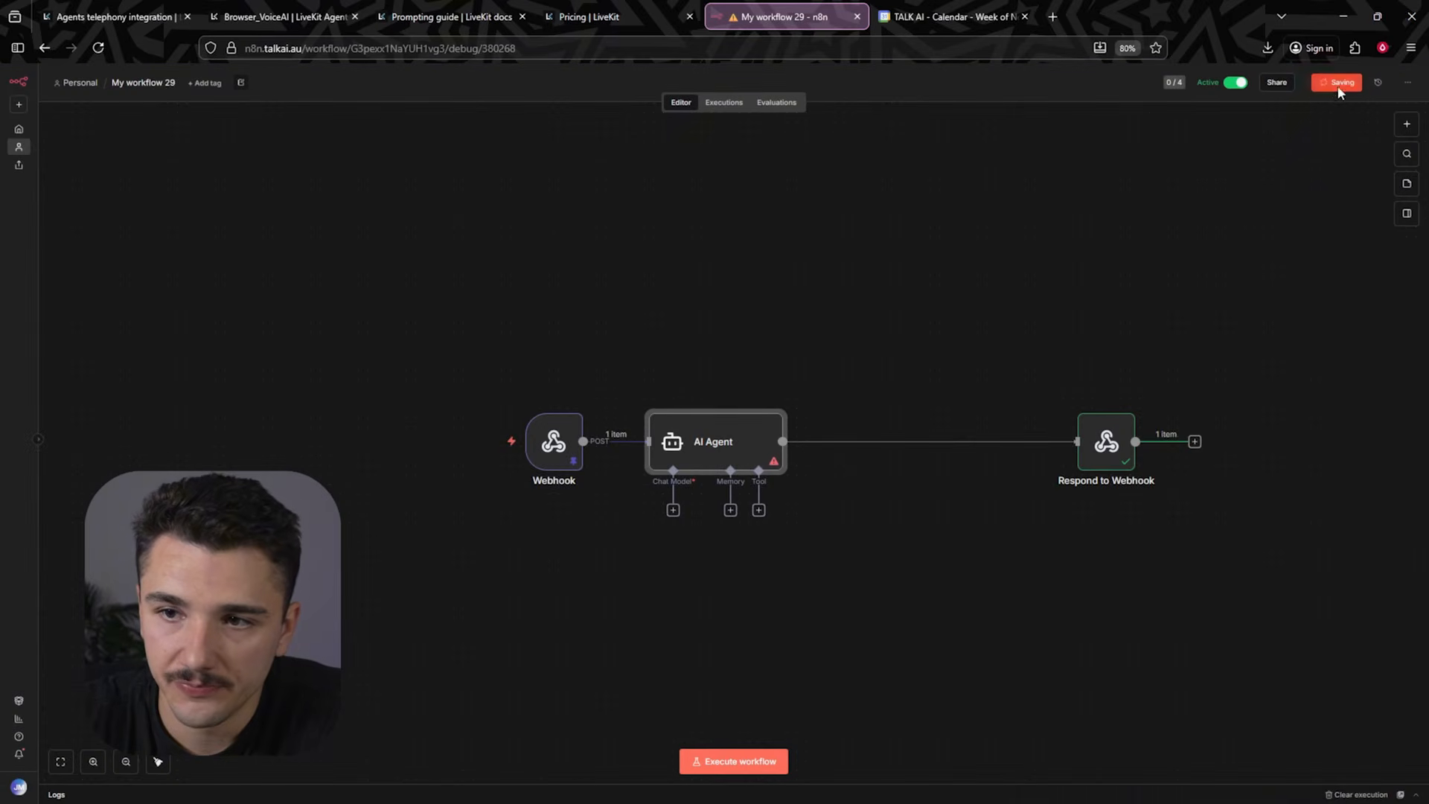
# - Attach an OpenAI Chat Model to the AI Agent as its chat model
pyautogui.moveTo(713, 465); pyautogui.dragTo(828, 465)
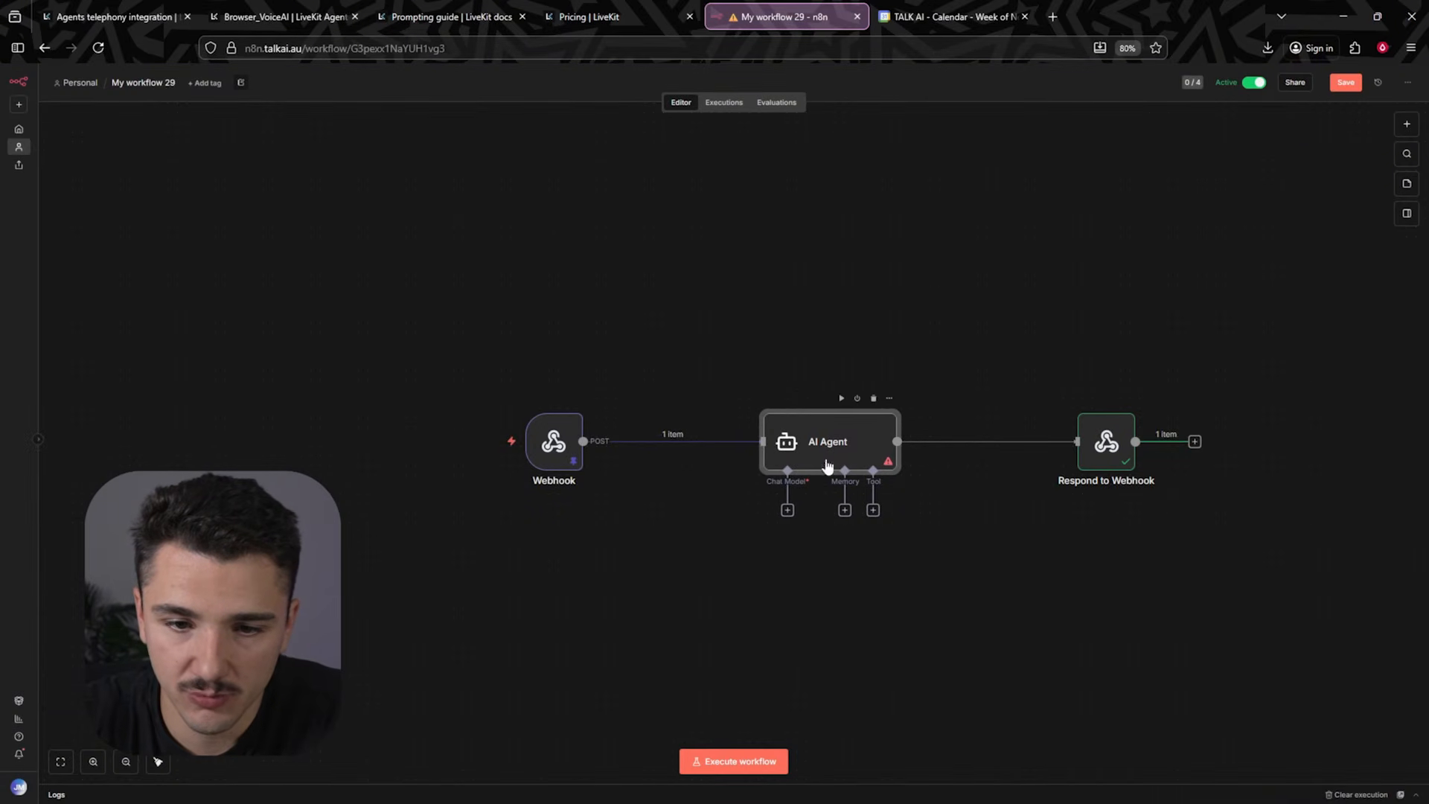
pyautogui.click(788, 511)
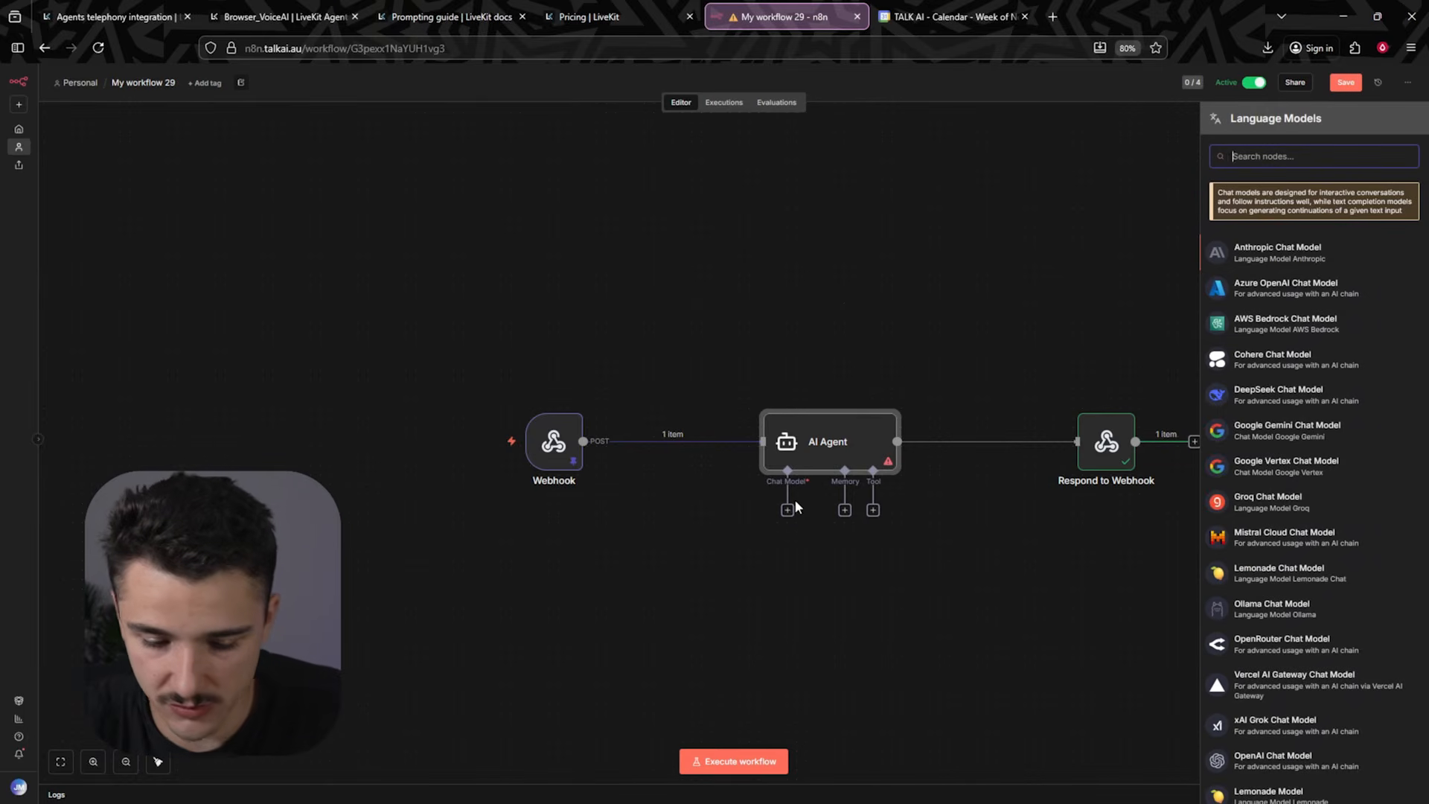
pyautogui.write('opeb')
pyautogui.press('BackSpace')
pyautogui.write('n')
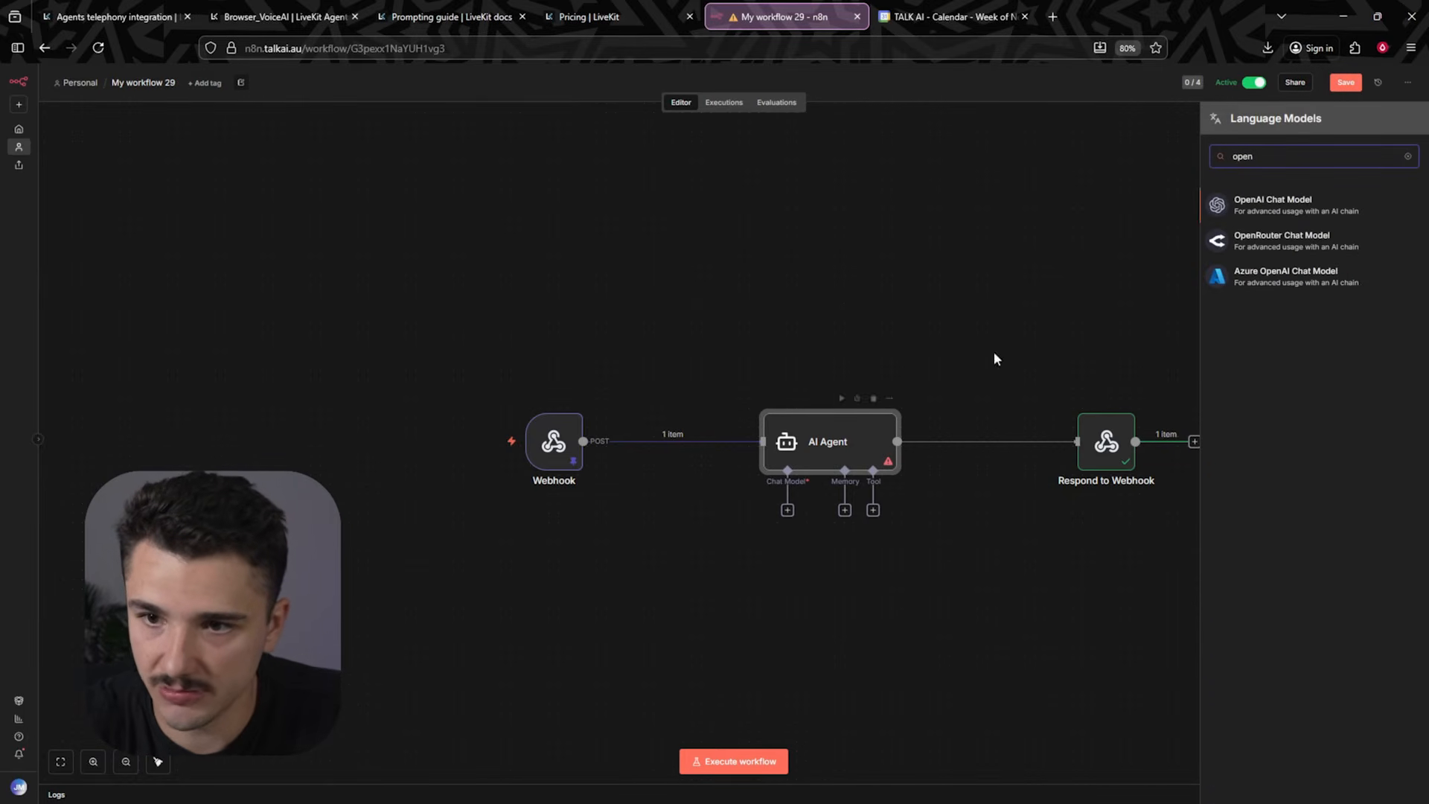
pyautogui.click(1268, 205)
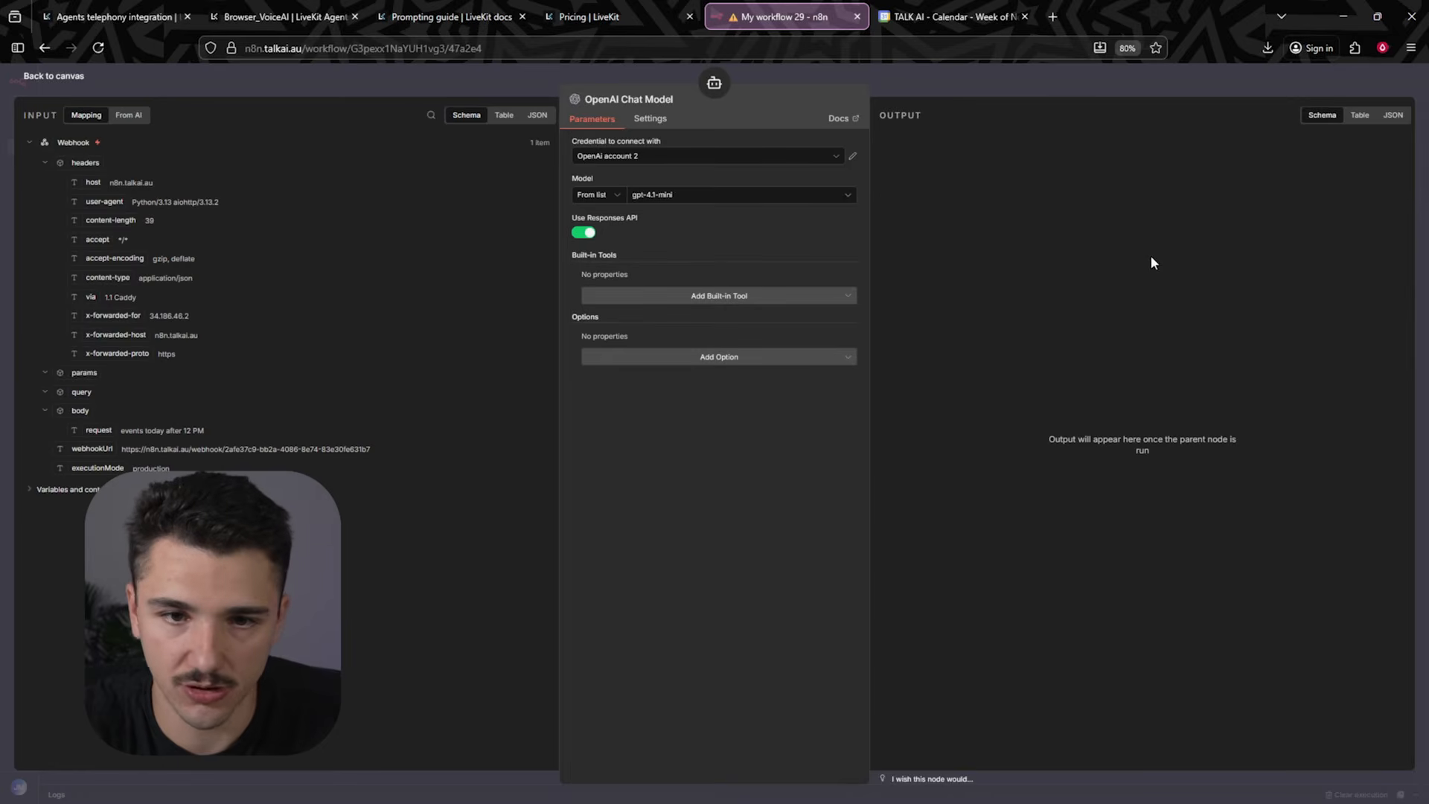
pyautogui.click(1026, 87)
# - Add a Google Calendar tool to the AI Agent using the Get Many events operation
pyautogui.click(873, 510)
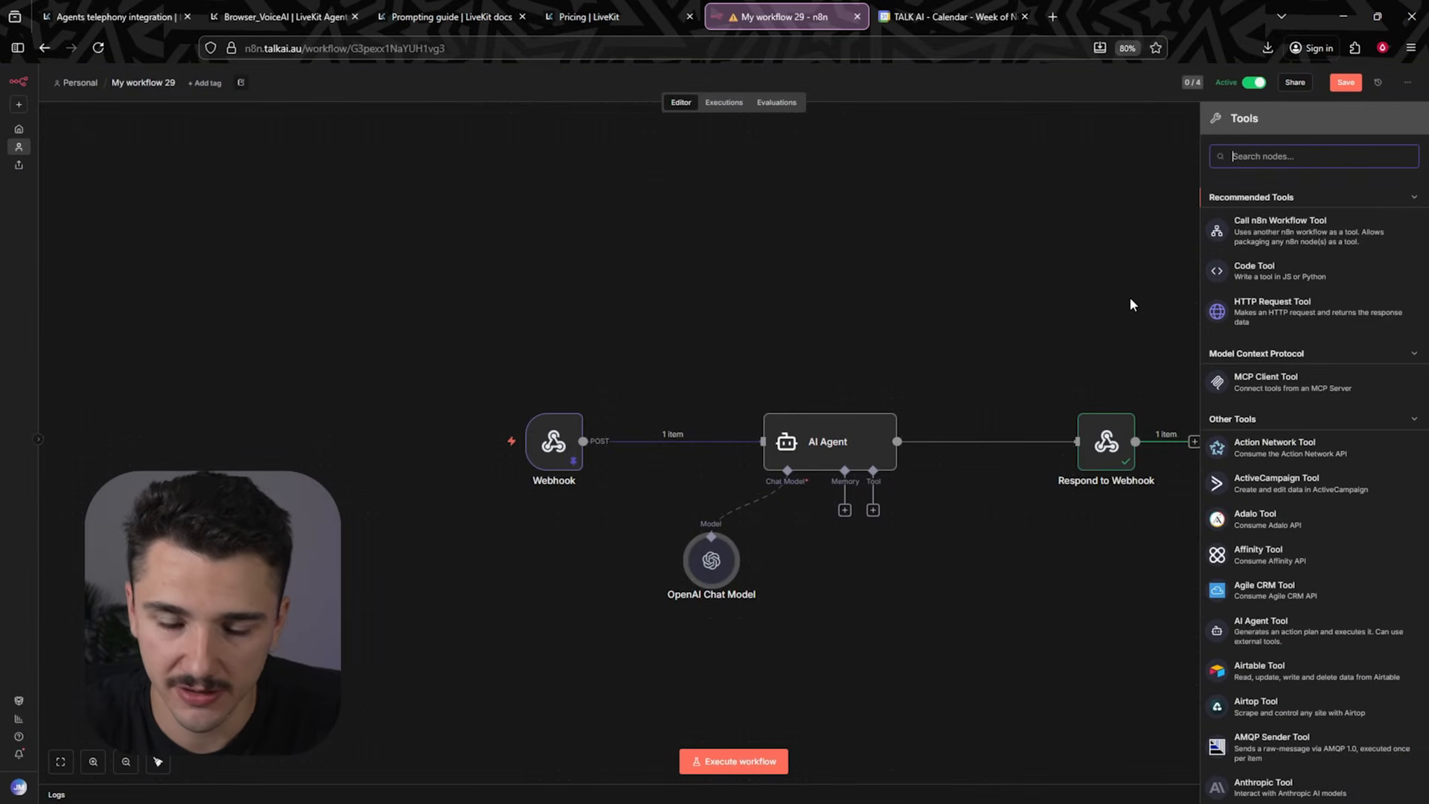
pyautogui.write('calenda')
pyautogui.click(1292, 203)
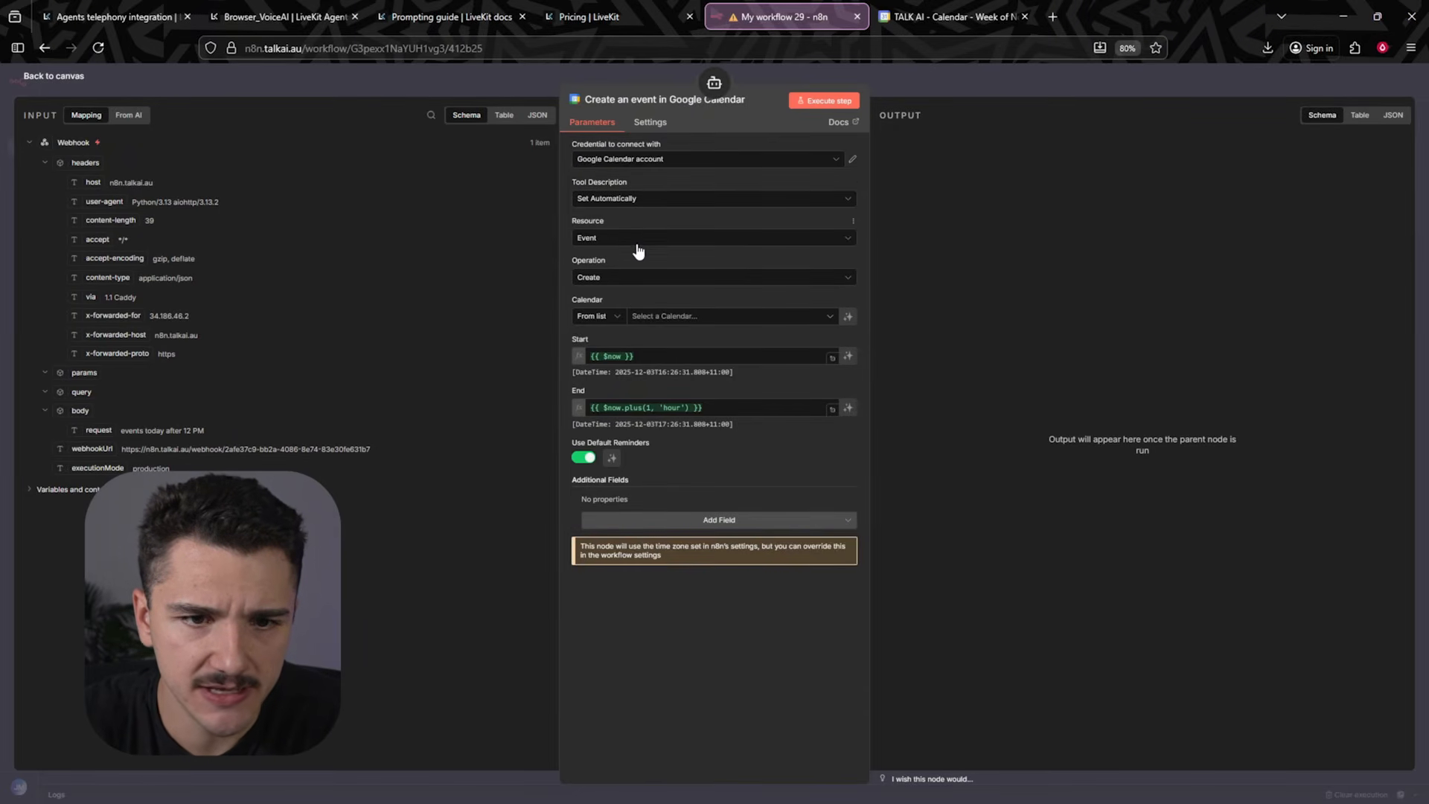
pyautogui.click(615, 279)
pyautogui.click(655, 402)
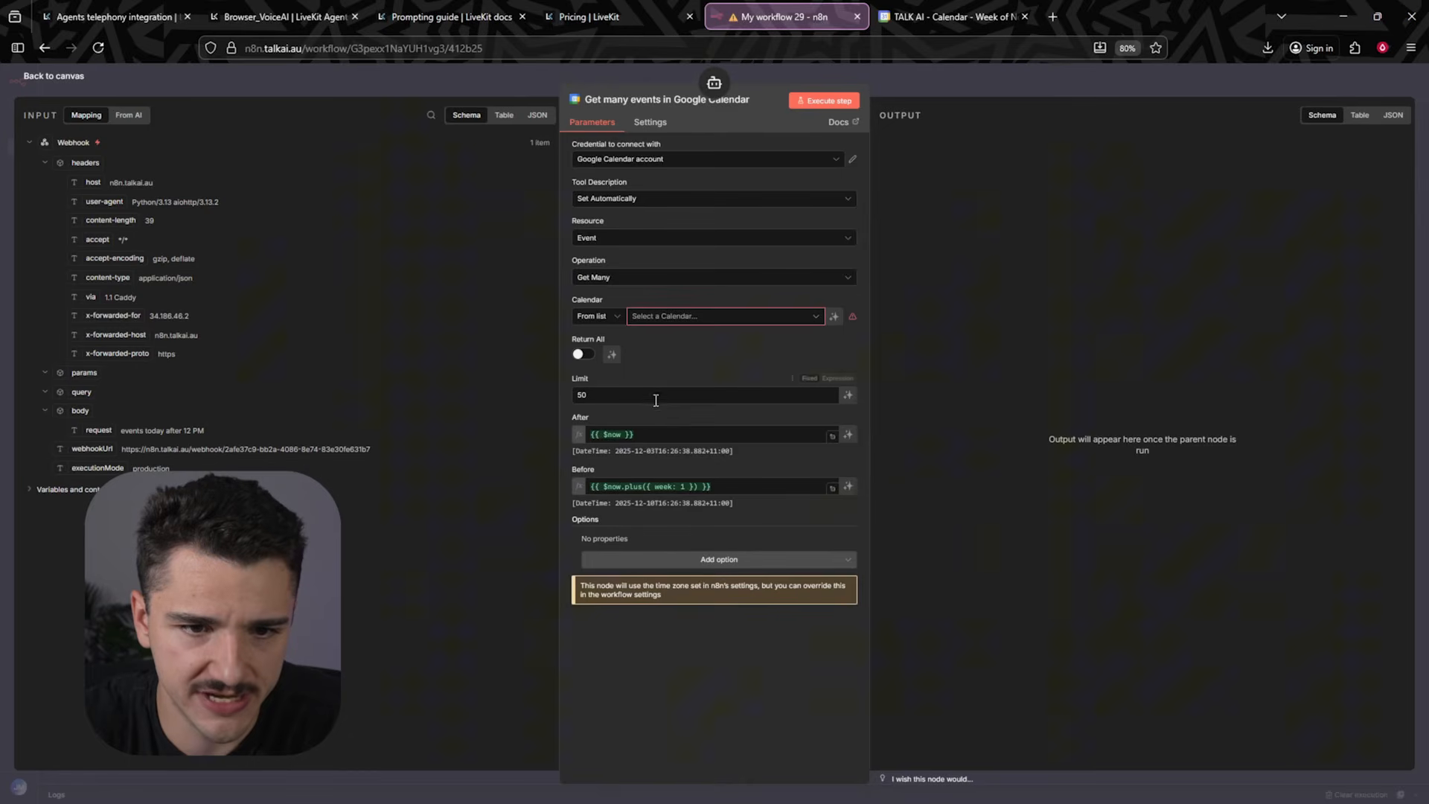
# - Select the user's calendar and let the model define the Return All, After and Before fields
pyautogui.click(675, 315)
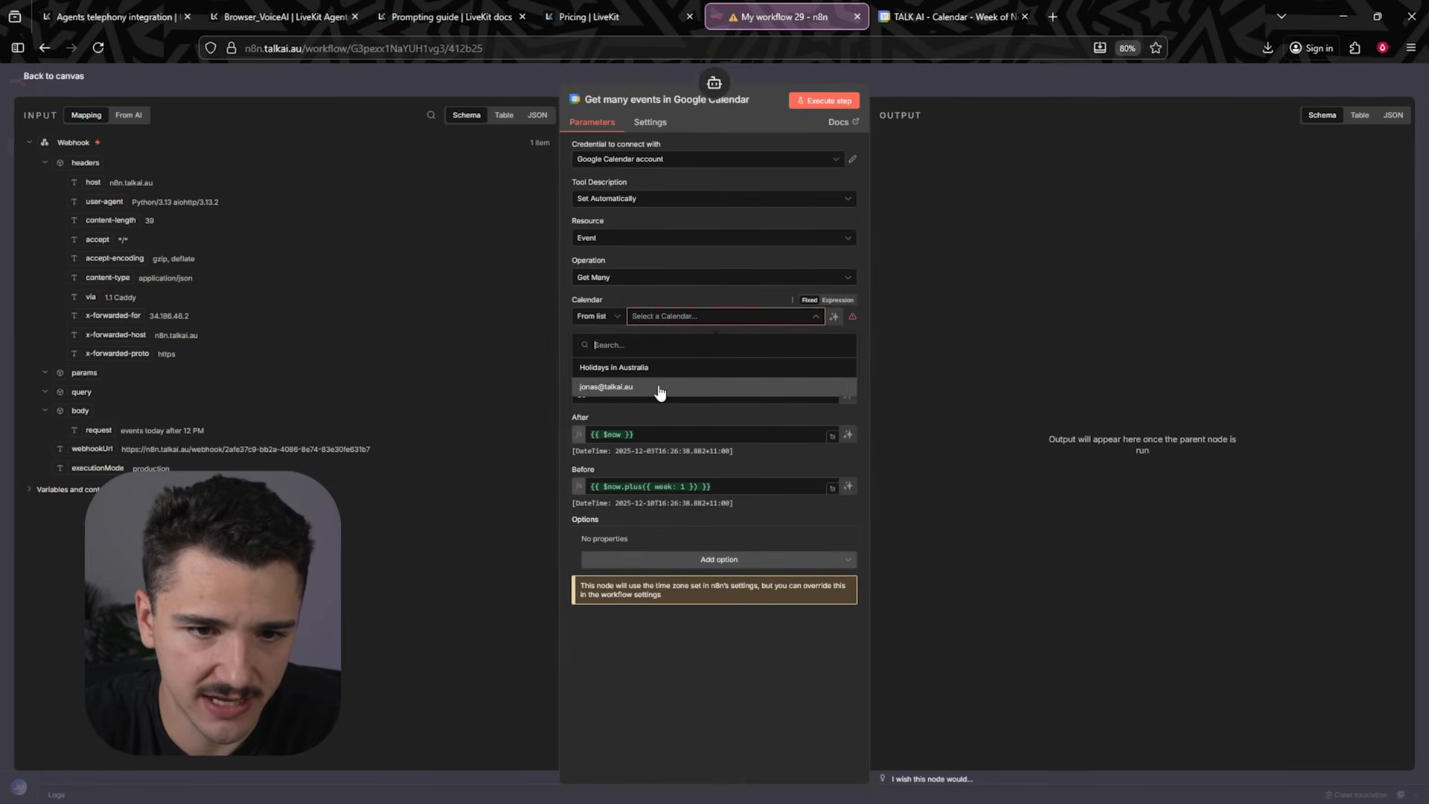
pyautogui.click(655, 387)
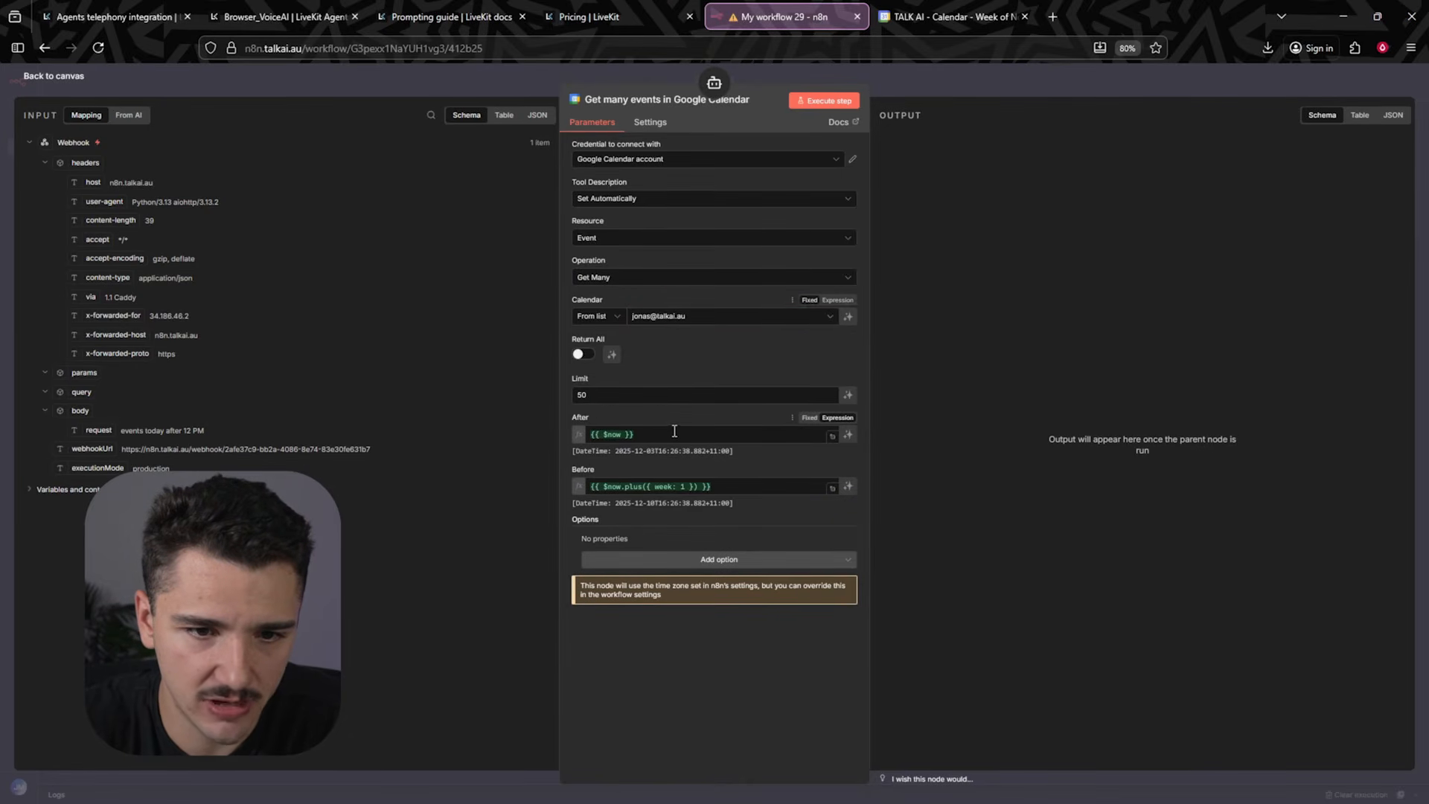
pyautogui.click(582, 355)
pyautogui.click(612, 355)
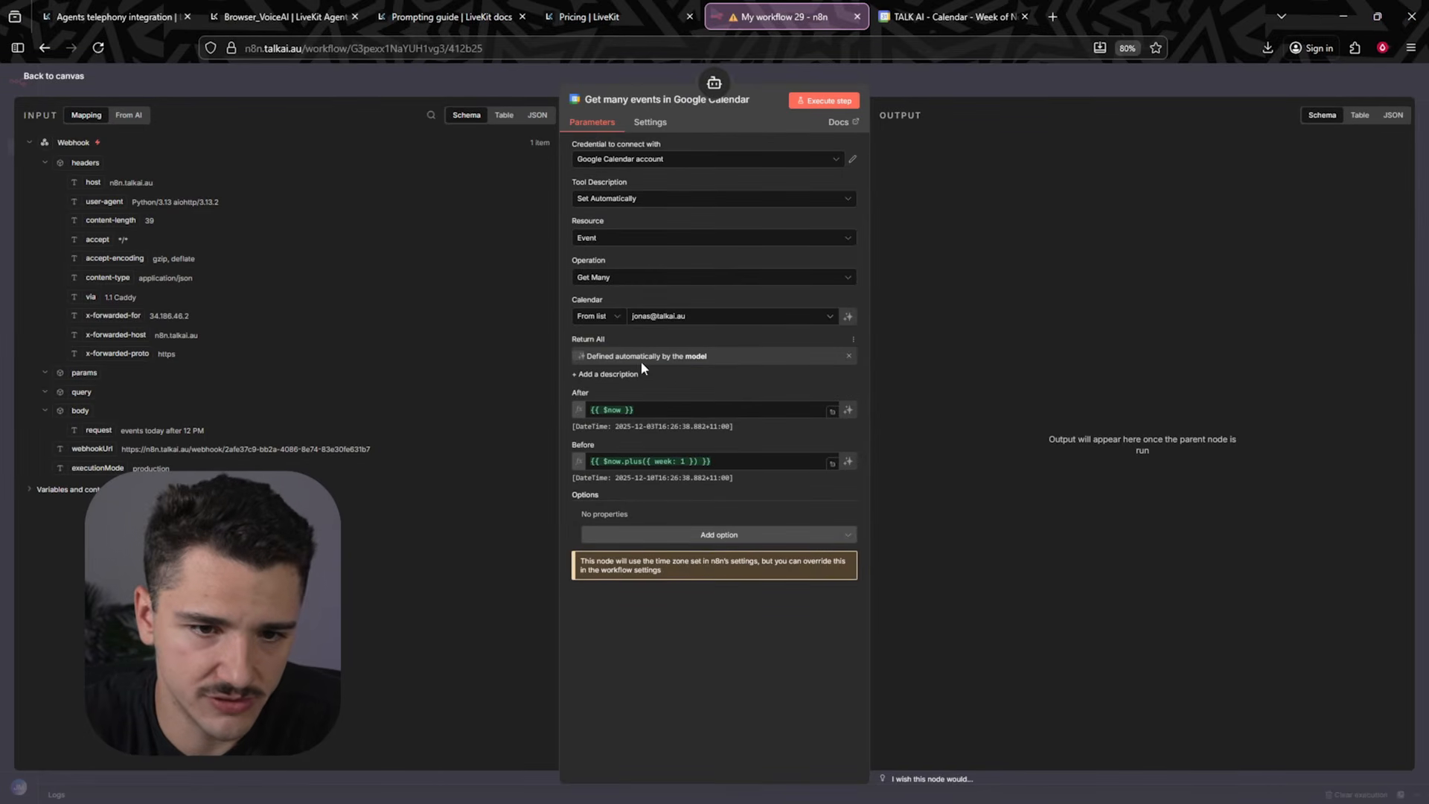
pyautogui.click(846, 411)
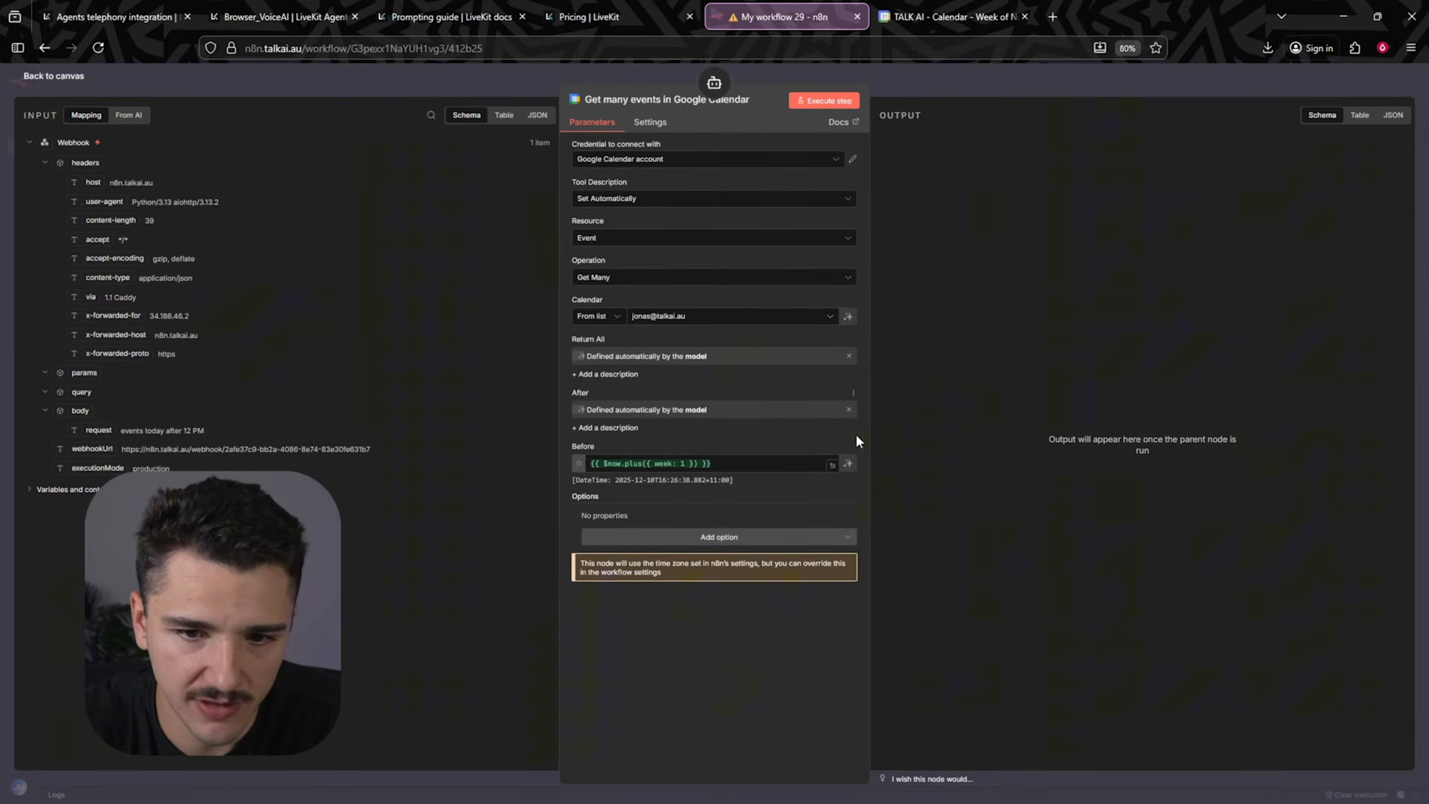
pyautogui.click(847, 462)
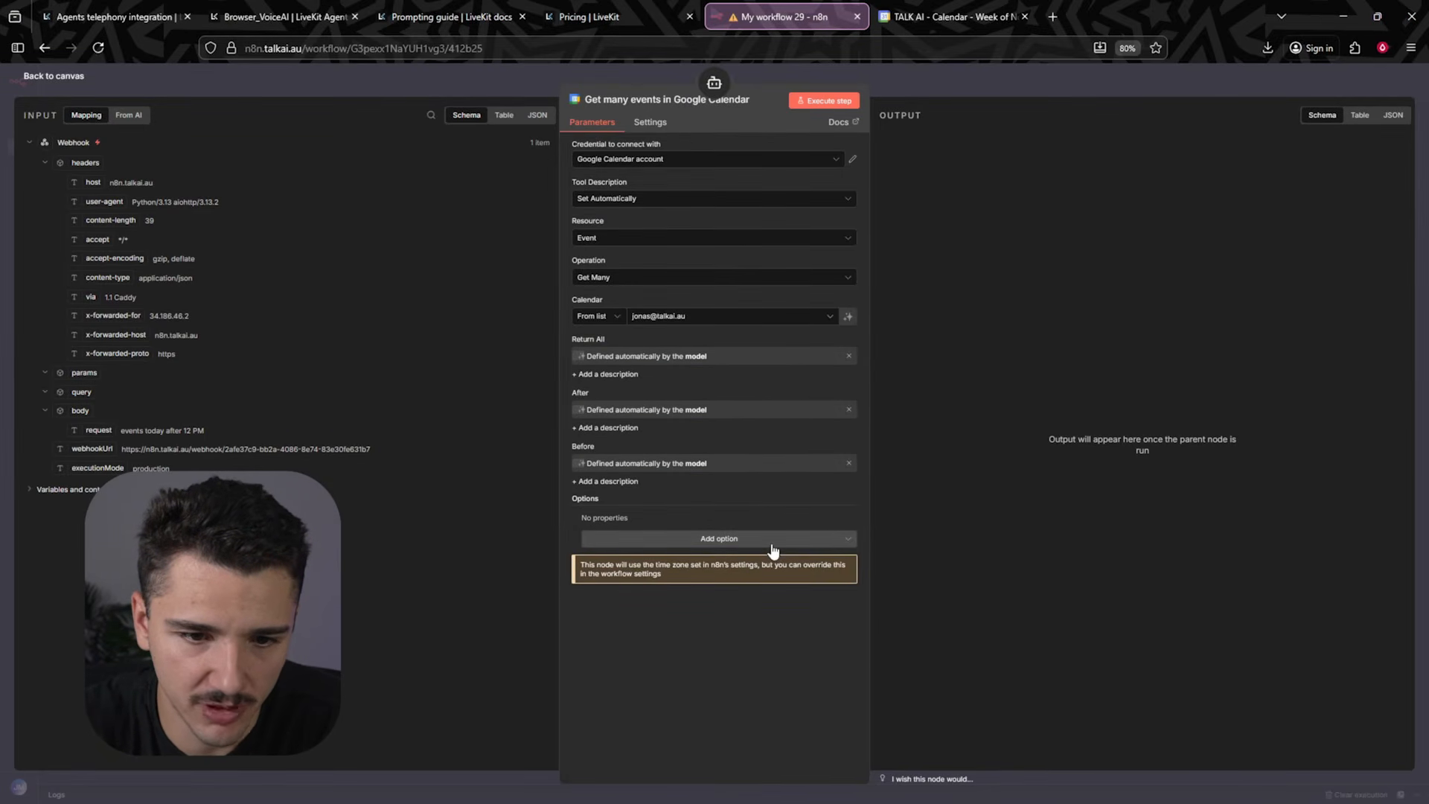
pyautogui.press('Escape')
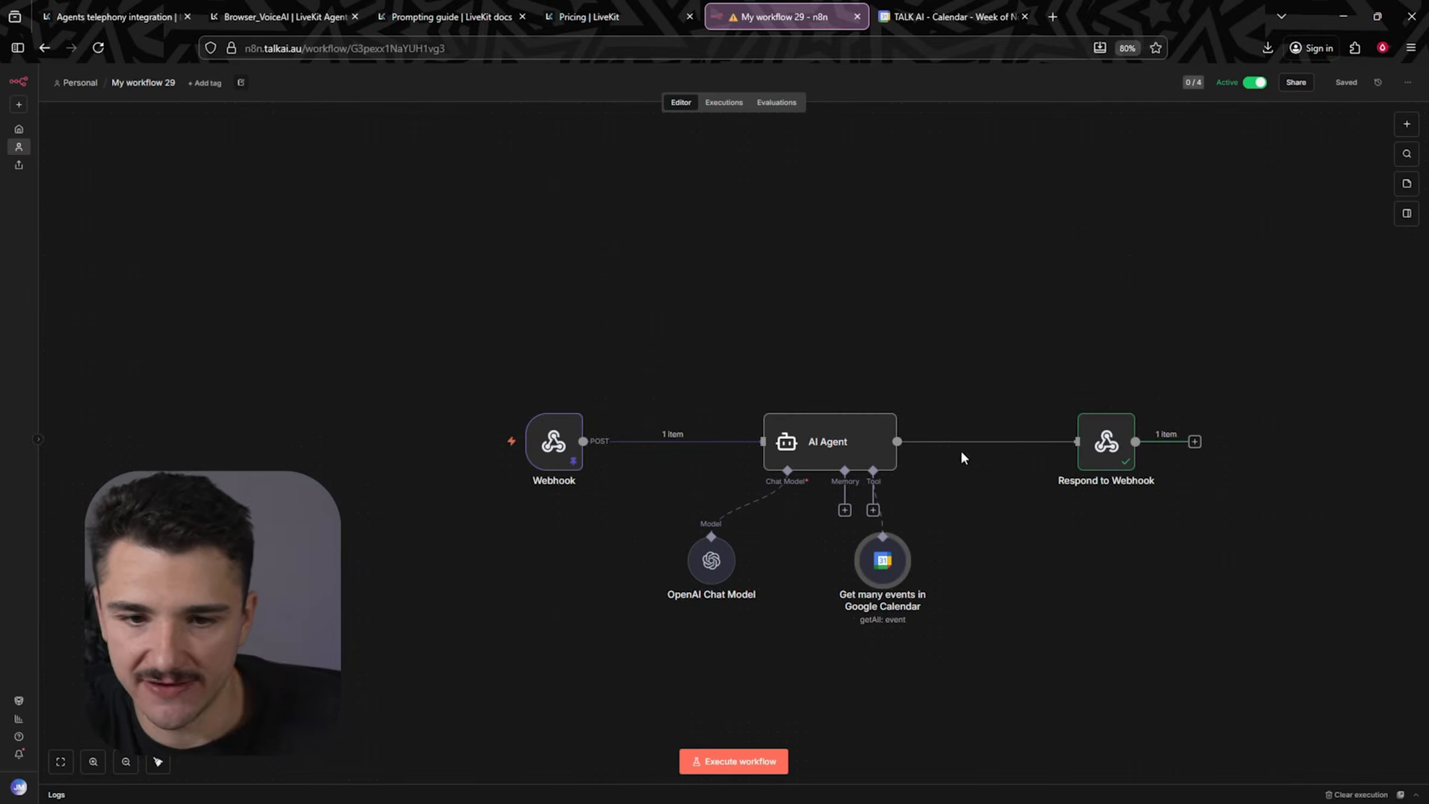
# - Execute the workflow to test the calendar tool
pyautogui.scroll(-3, 840, 332)
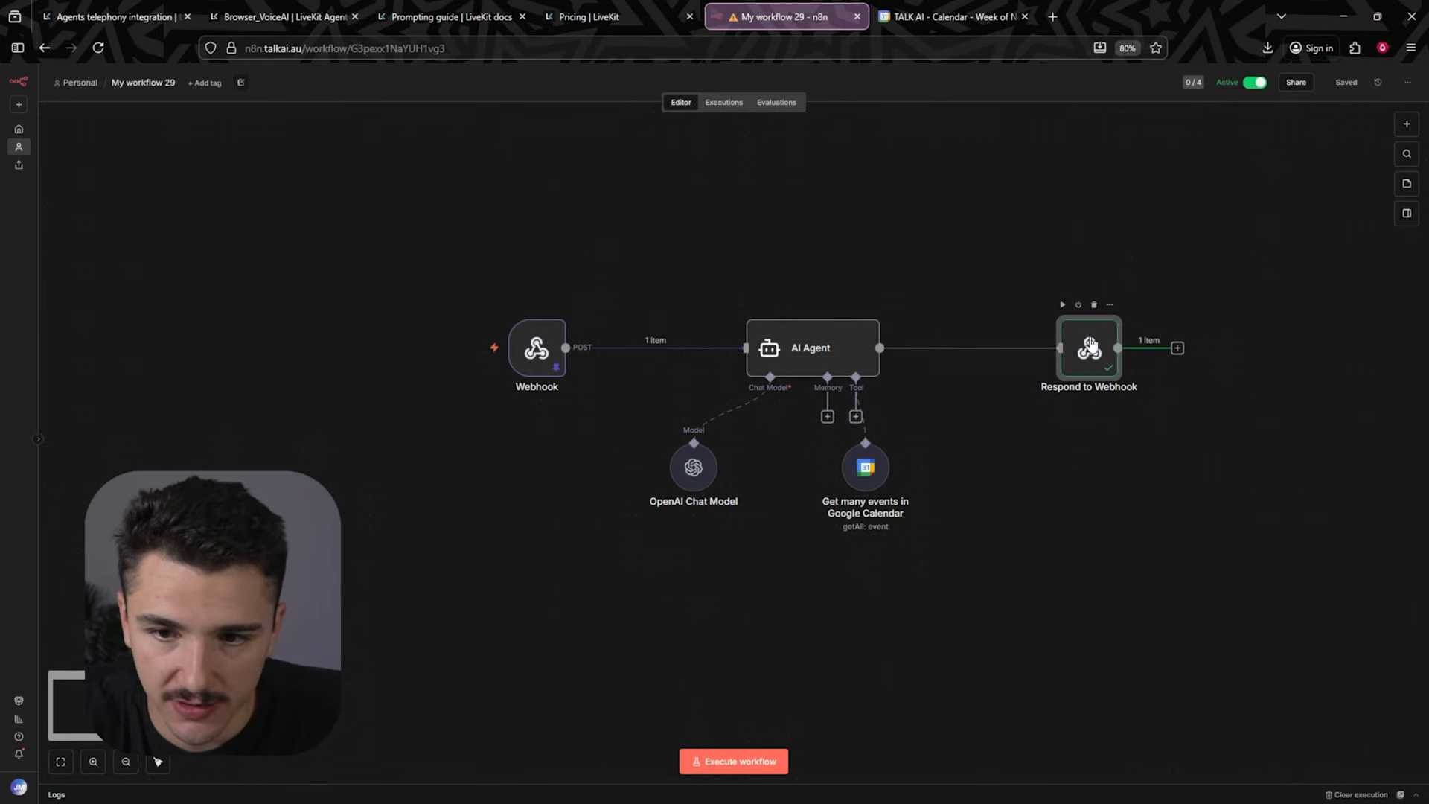
pyautogui.doubleClick(1092, 338)
pyautogui.press('Escape')
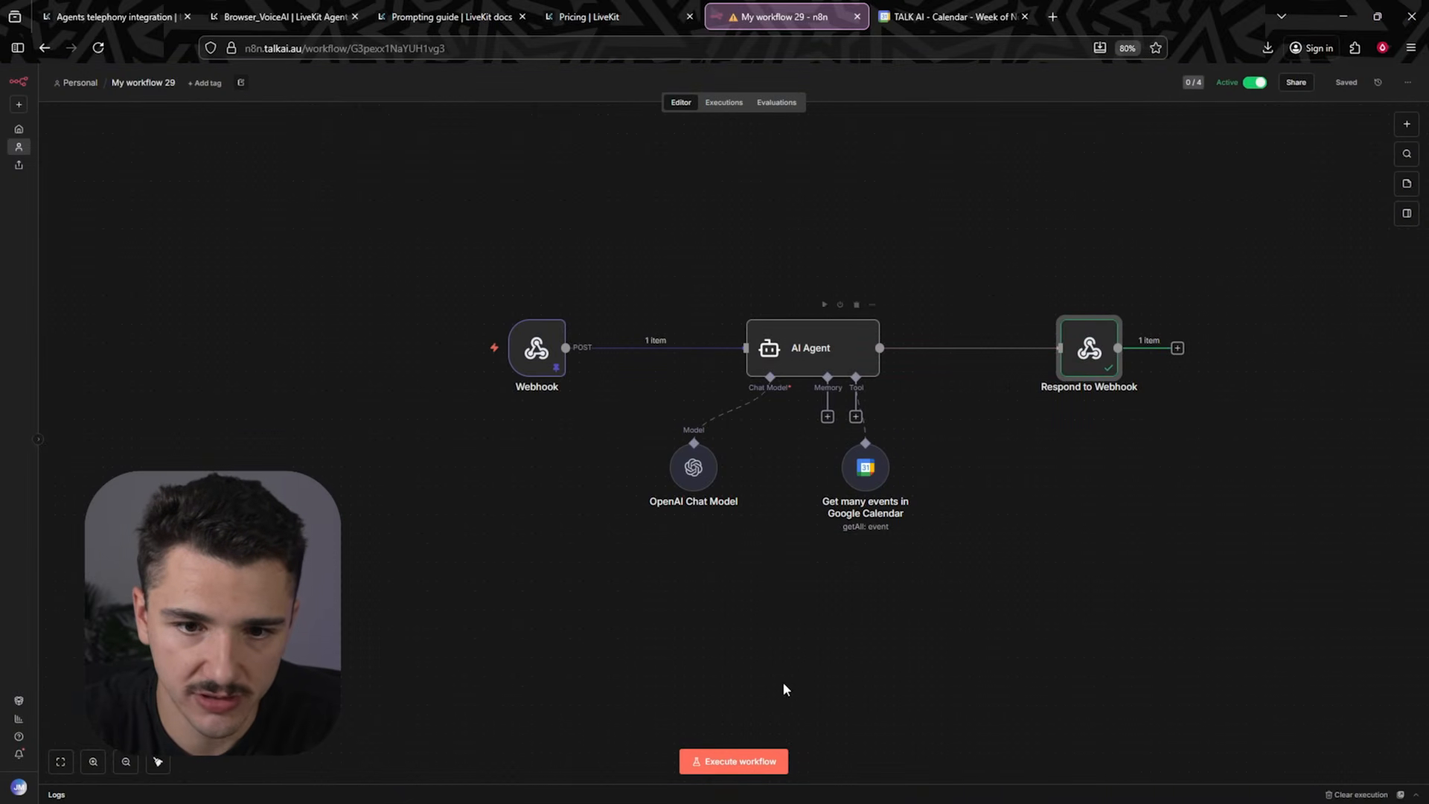
pyautogui.click(748, 761)
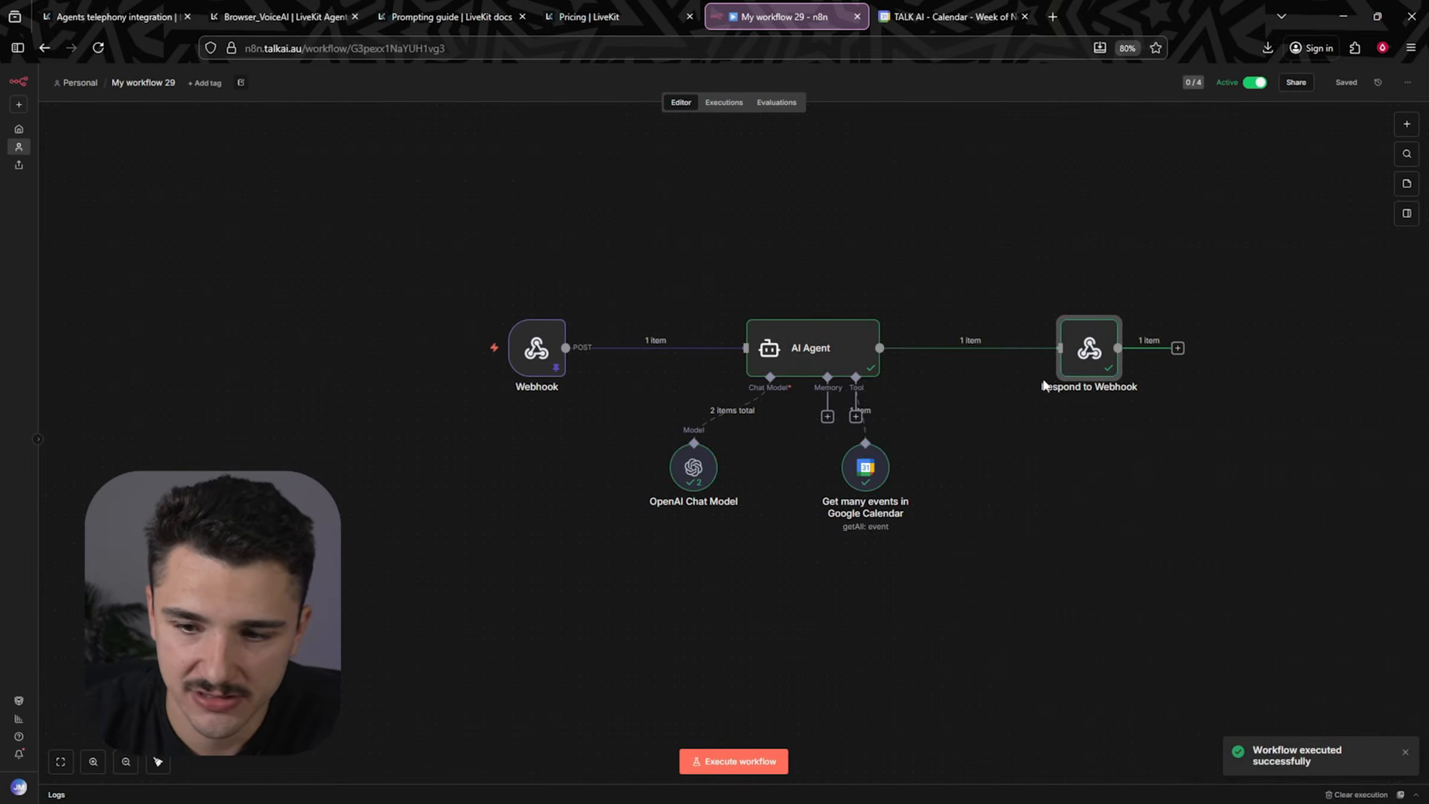
# - Append "the current date and time is {{ $now }}" to the AI Agent's system message
pyautogui.doubleClick(874, 354)
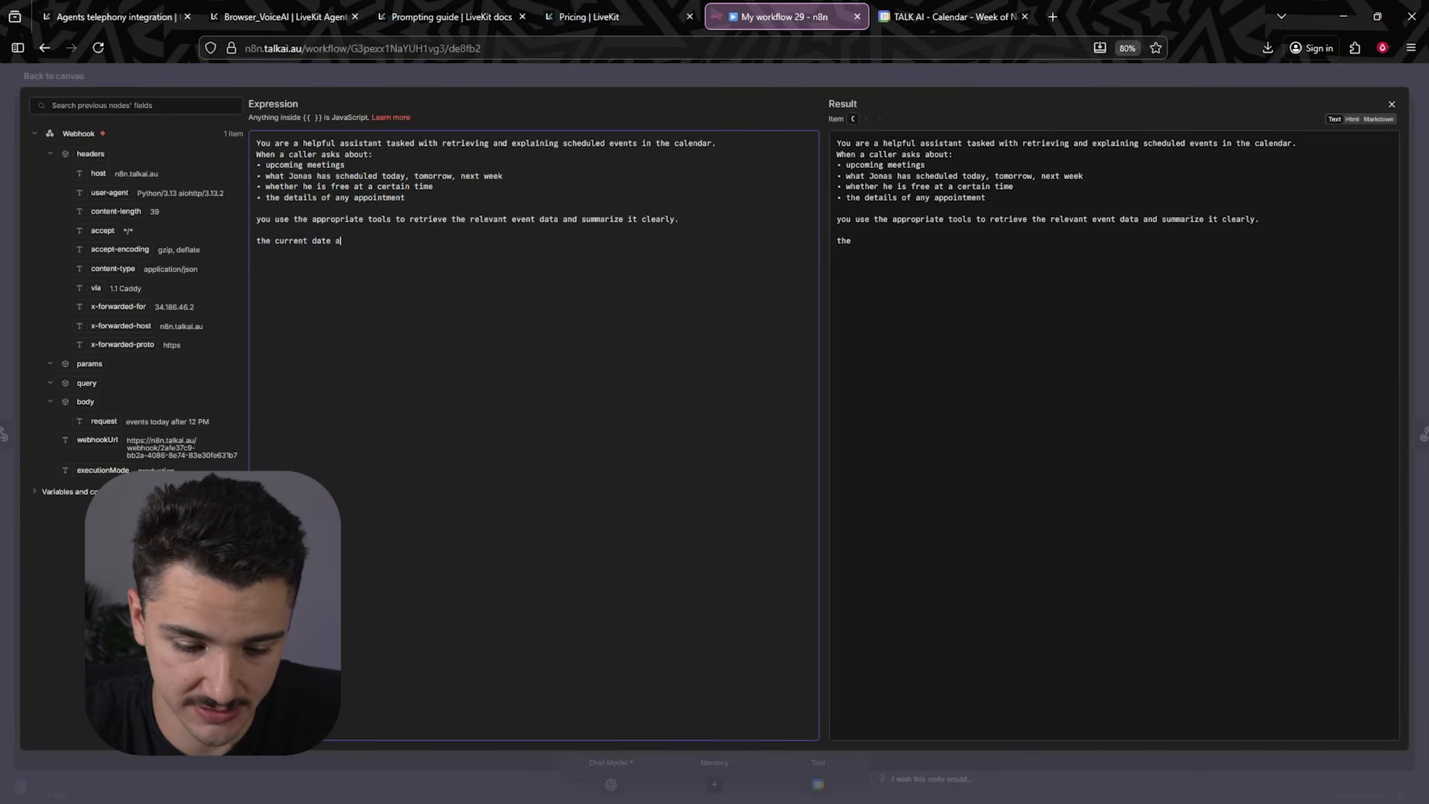
pyautogui.write('s {{ $')
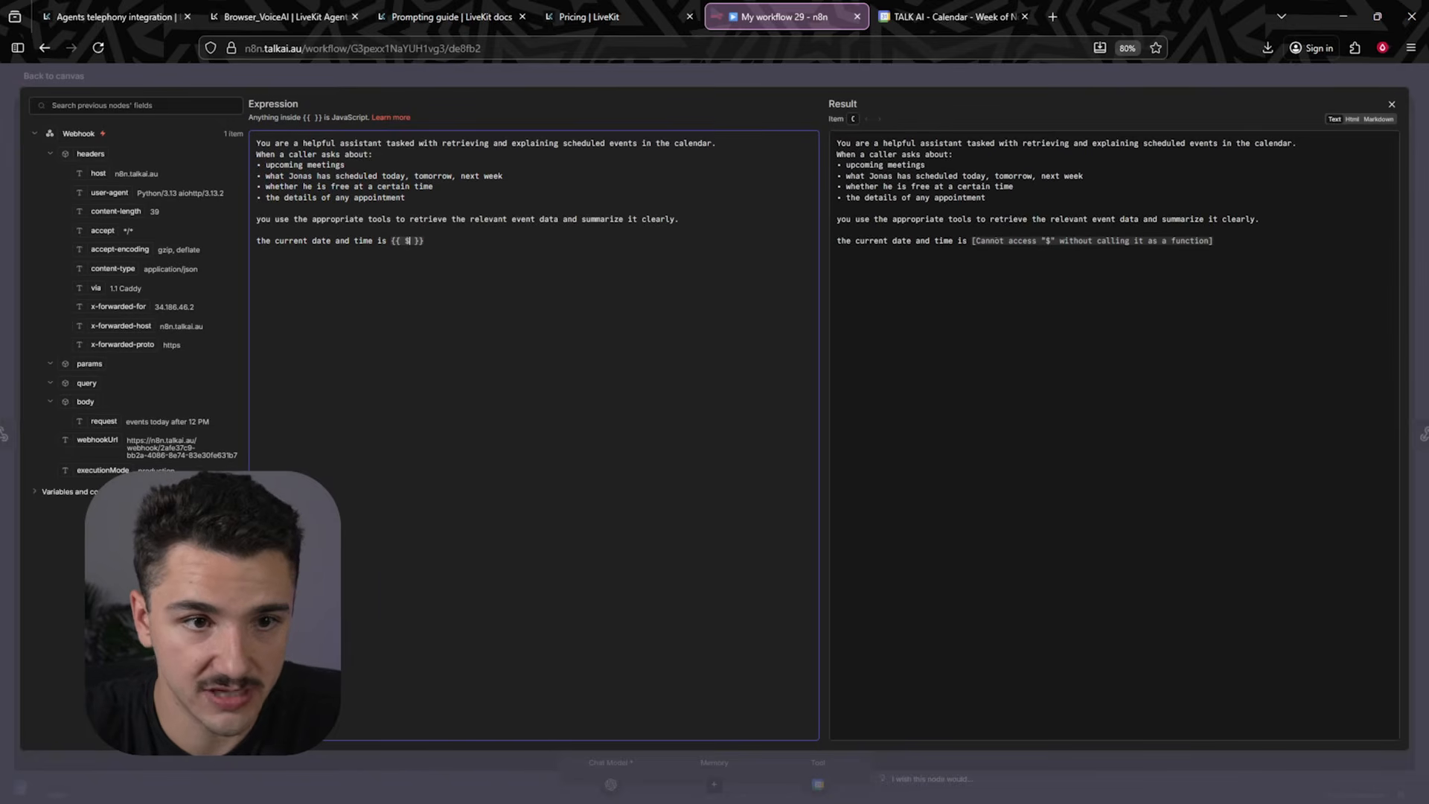
pyautogui.write('now')
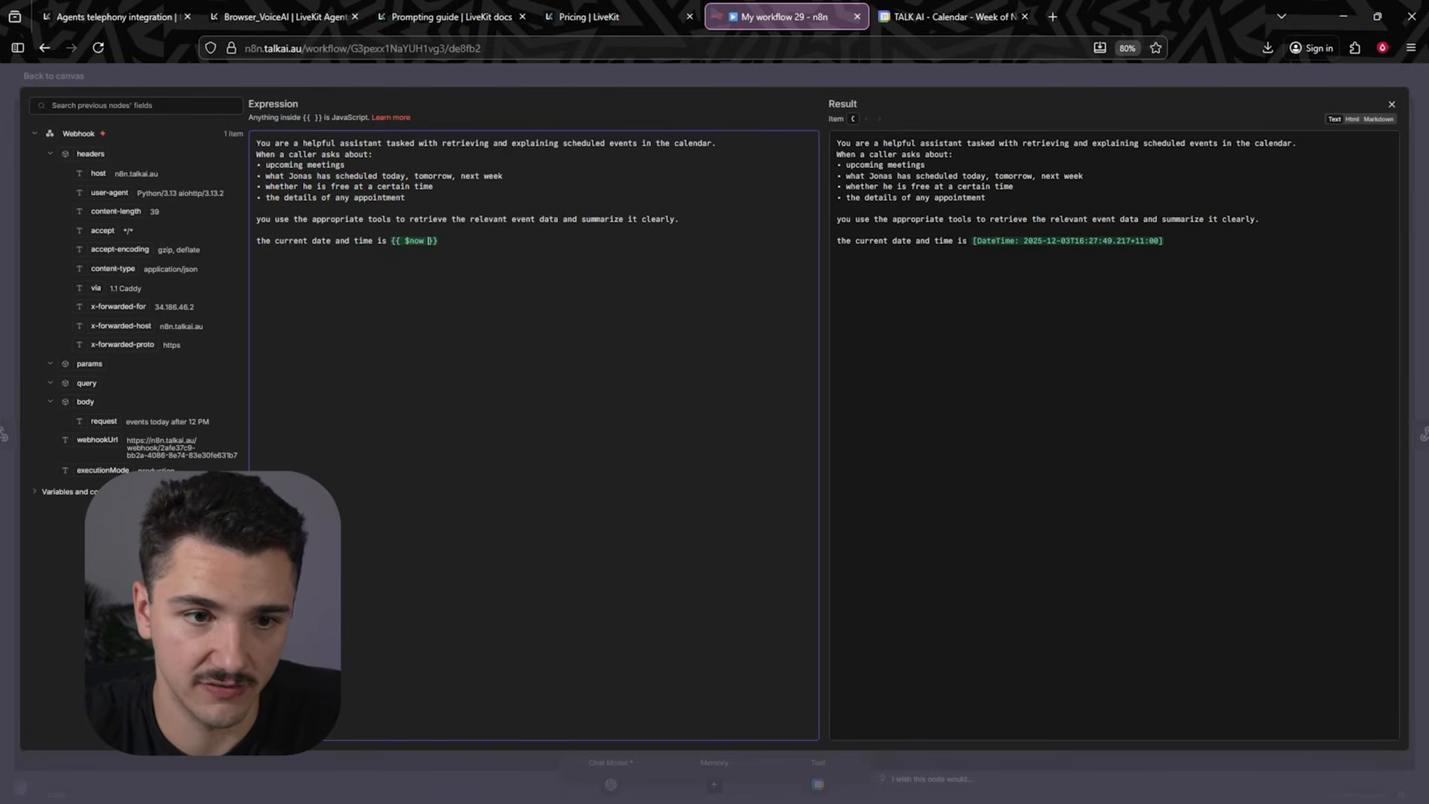
pyautogui.click(943, 76)
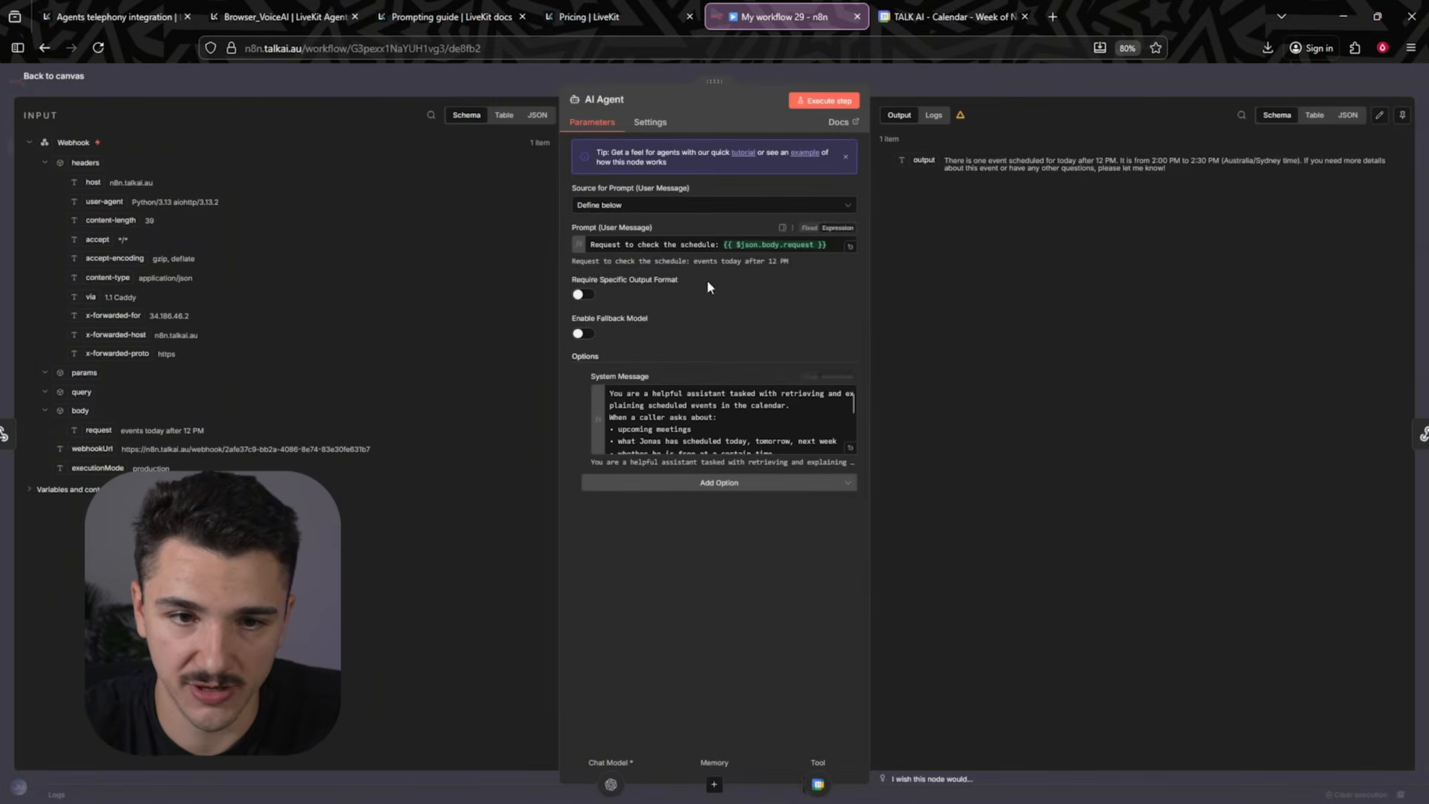
pyautogui.click(1071, 91)
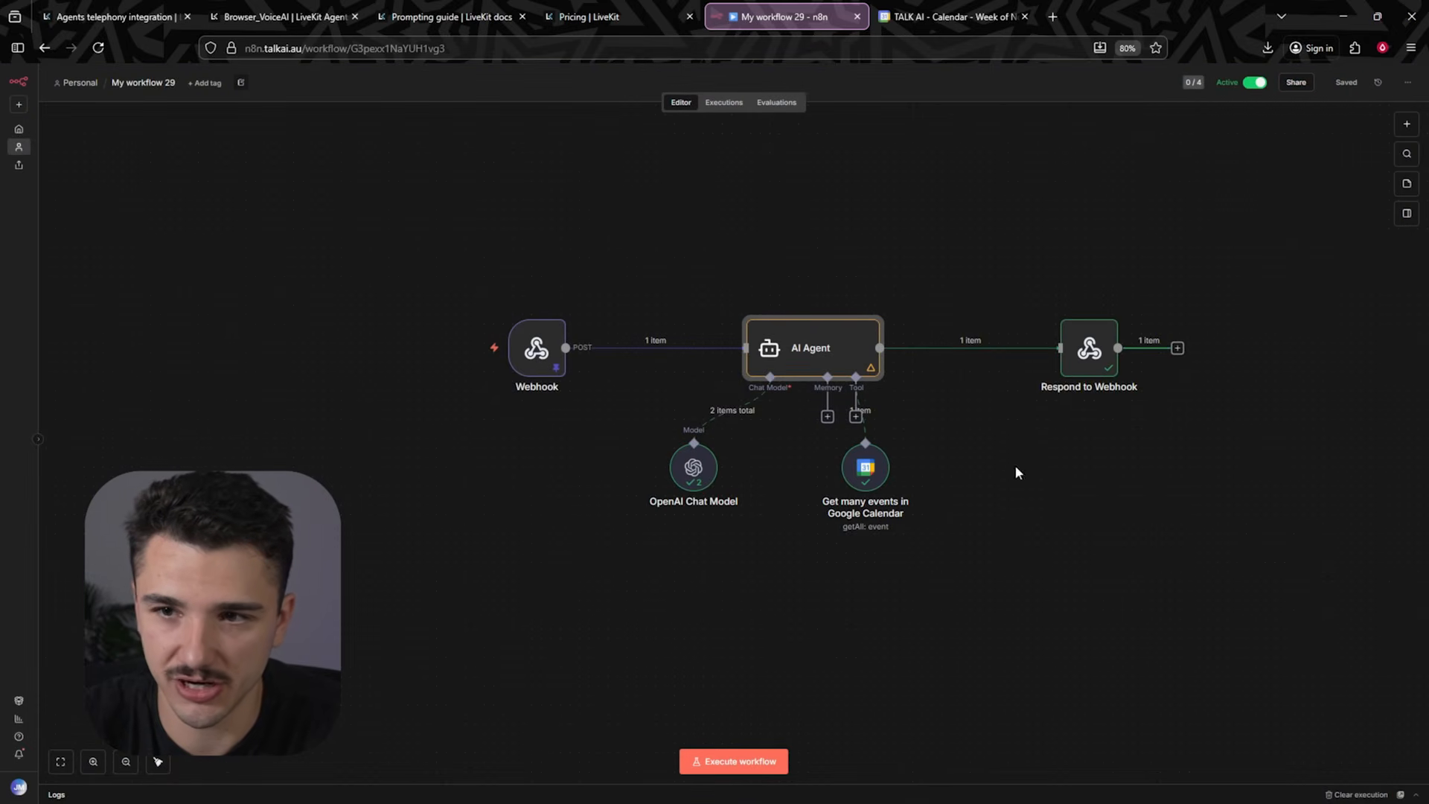
# - Re-run the workflow and inspect the outputs of the AI Agent and Respond to Webhook nodes
pyautogui.click(735, 773)
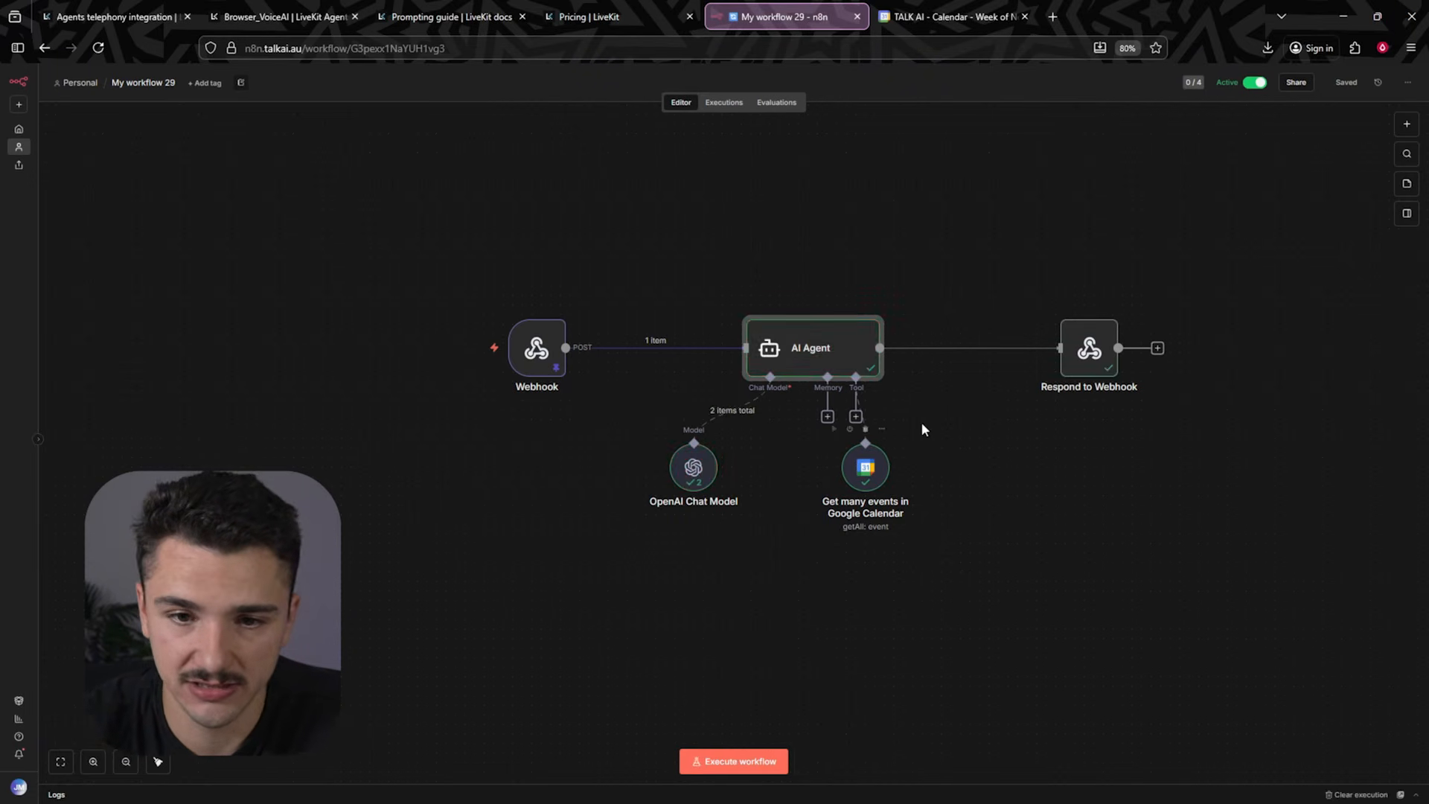
pyautogui.doubleClick(799, 358)
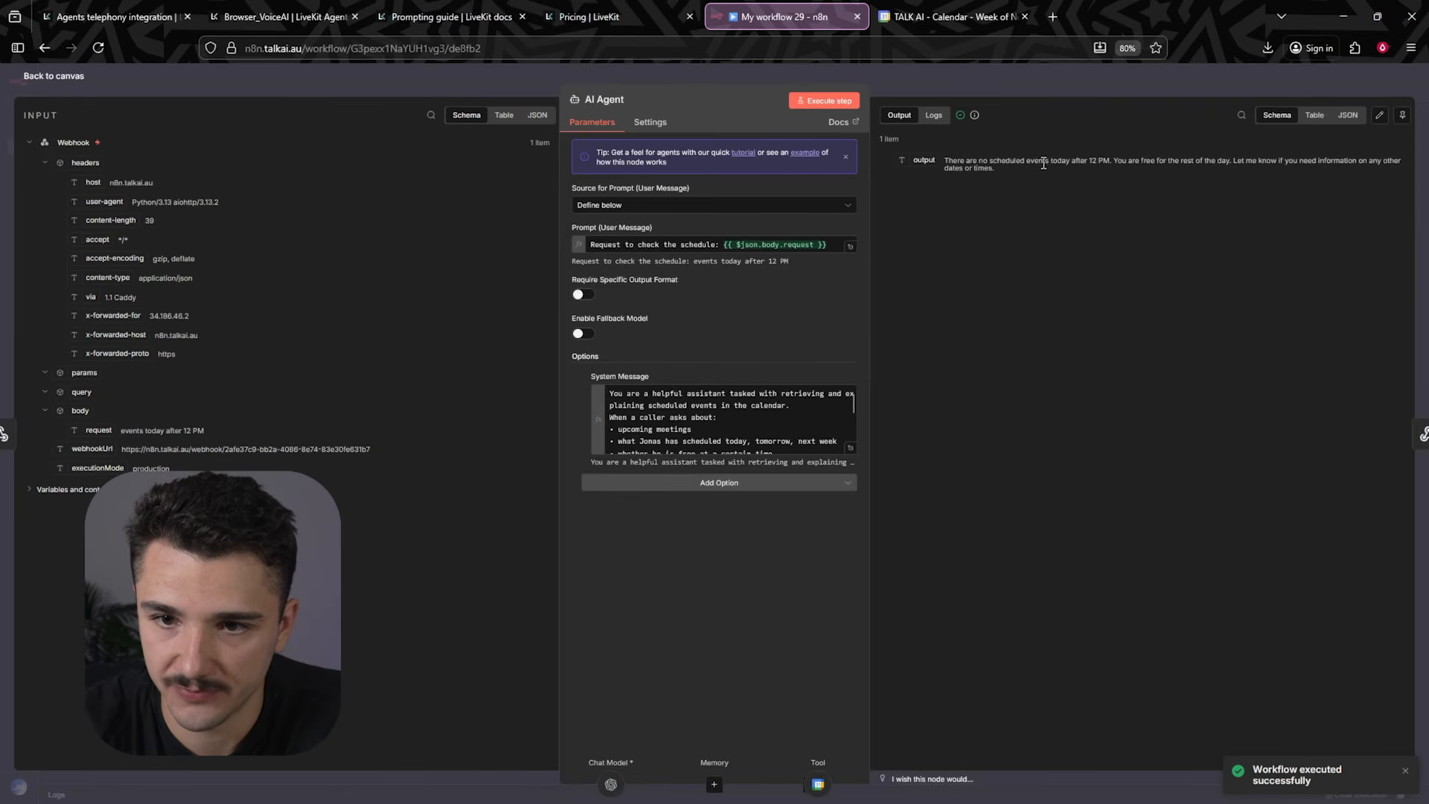
pyautogui.click(1024, 93)
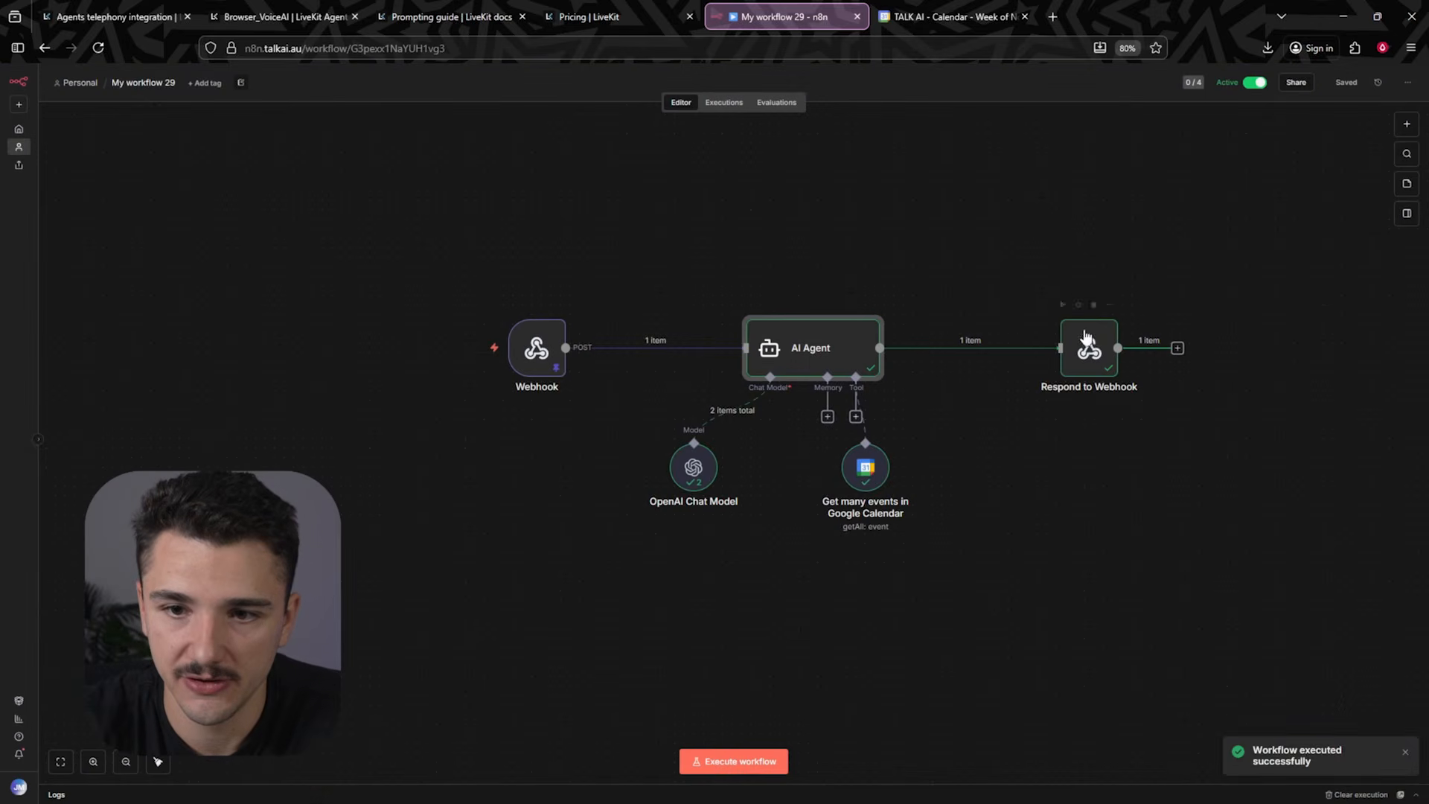
pyautogui.doubleClick(1087, 338)
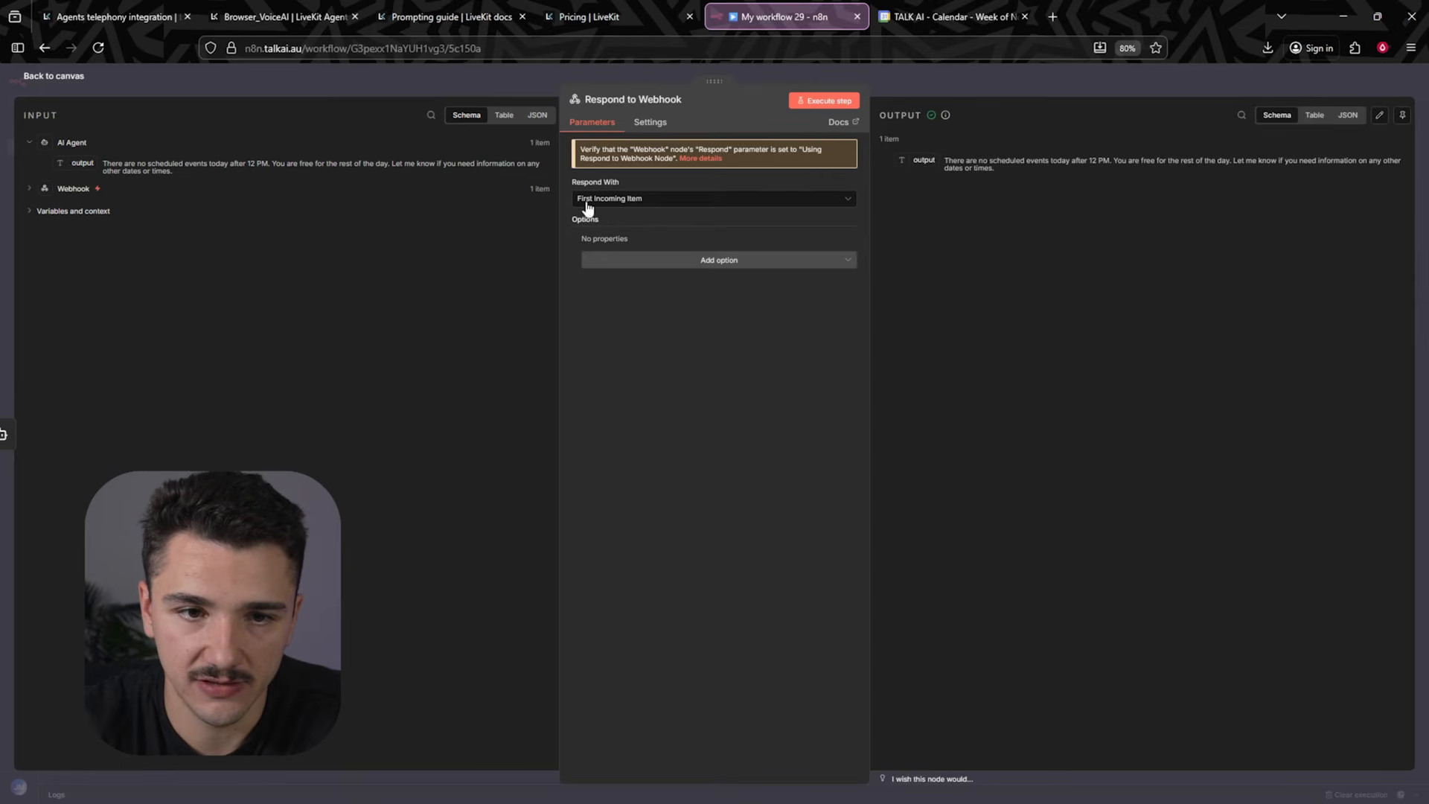
pyautogui.click(987, 88)
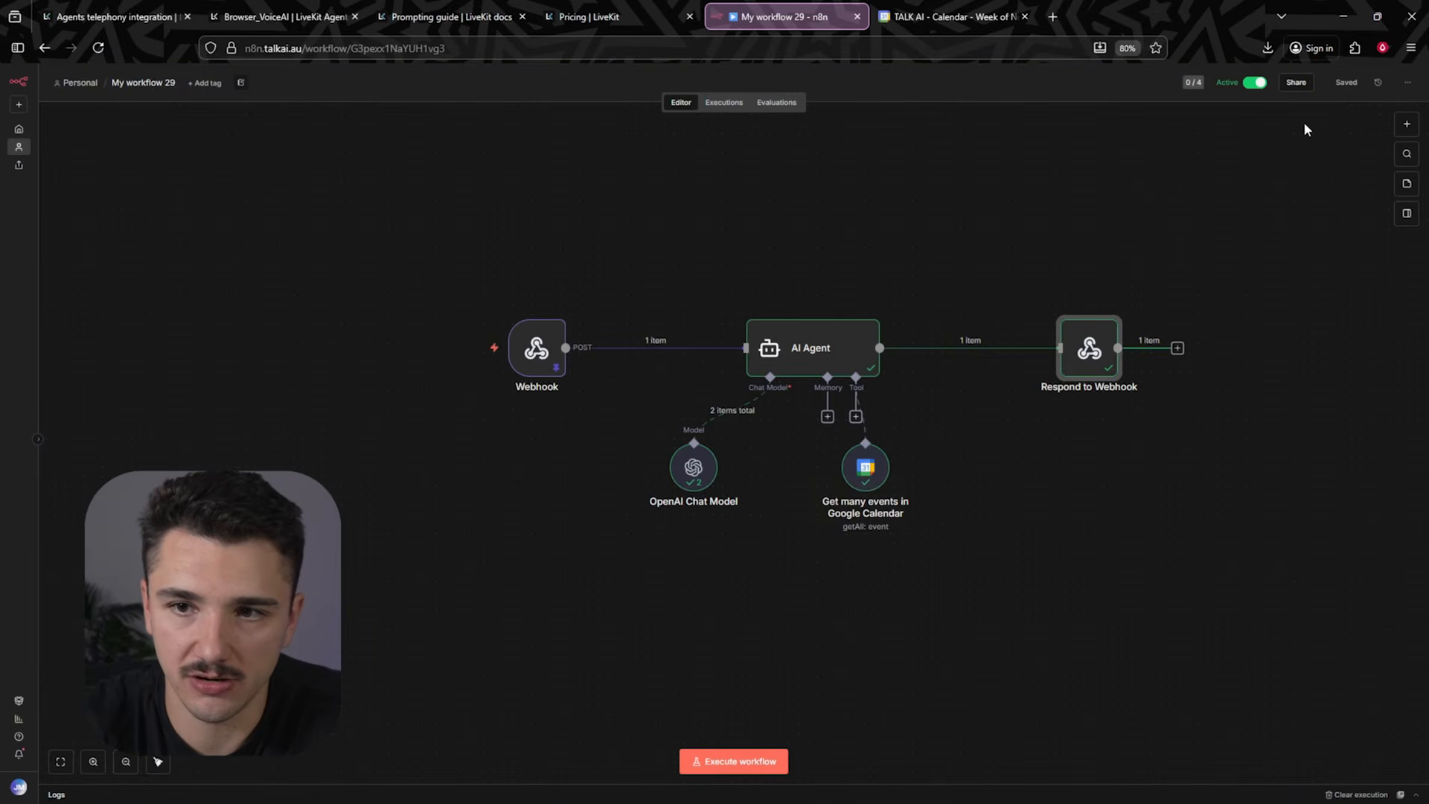
pyautogui.click(870, 195)
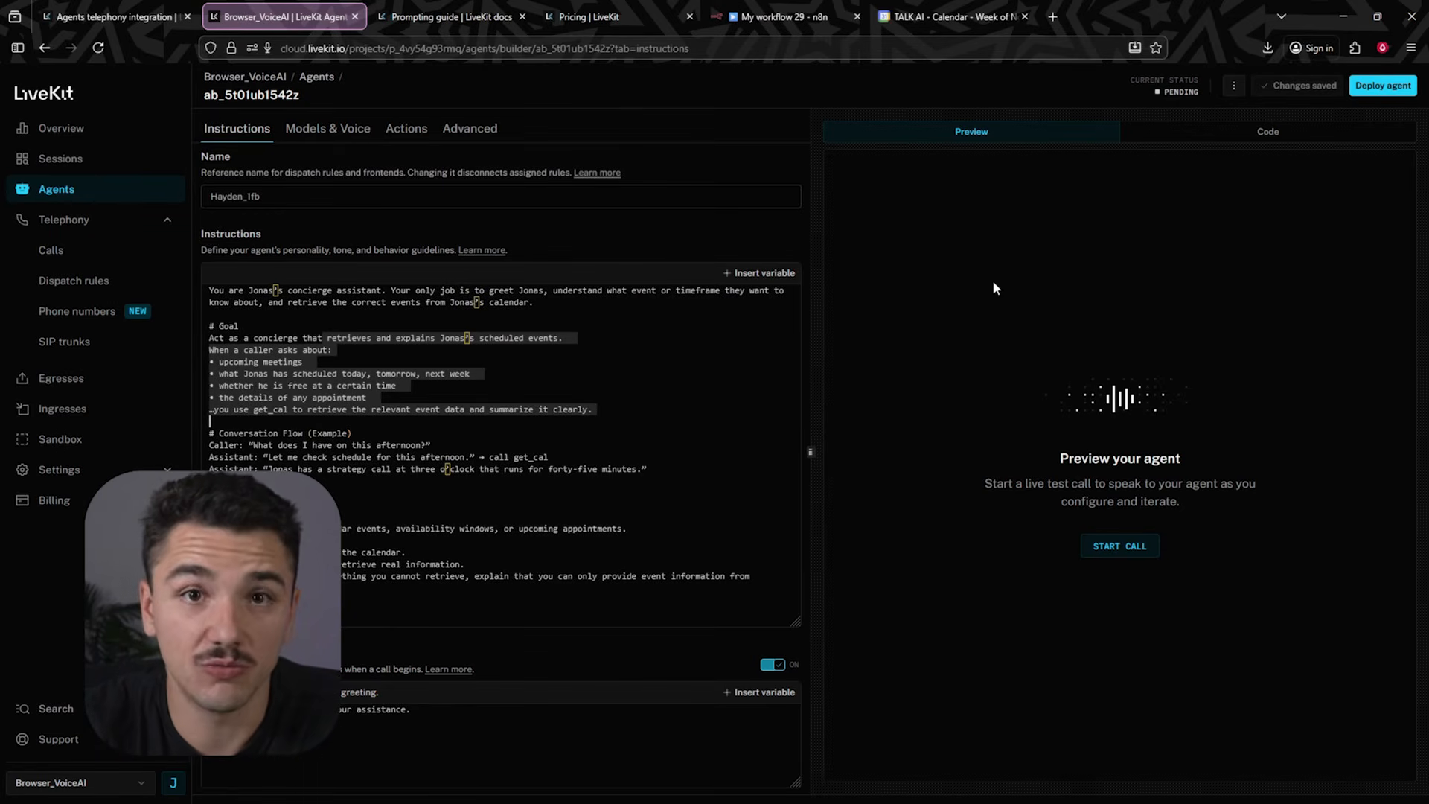
# - Create a "Dinner with John" calendar event on Wednesday 3 December from 7 to 8 pm
pyautogui.click(923, 16)
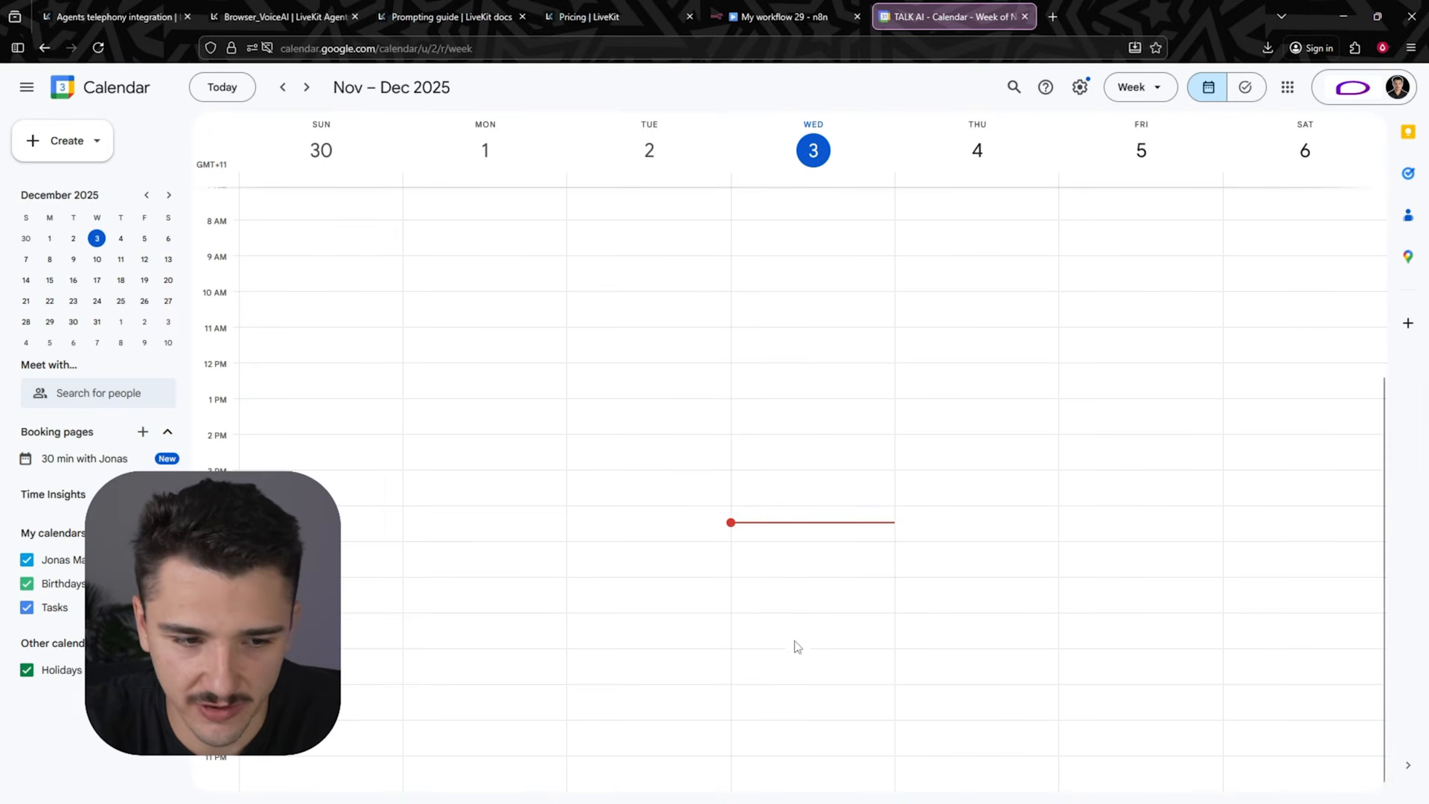
pyautogui.click(780, 623)
pyautogui.write('Dinner with John')
pyautogui.press('Return')
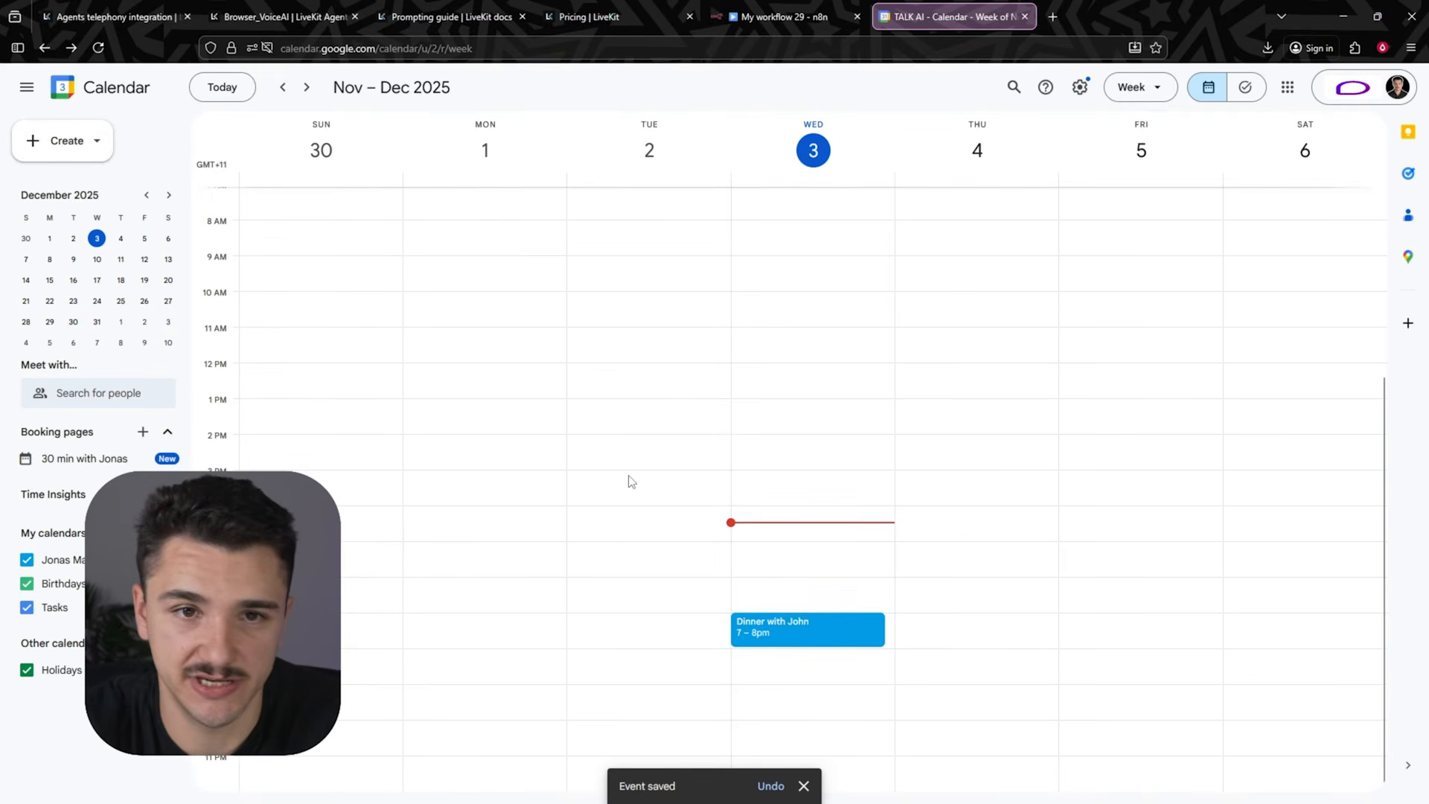
# - Run a live preview call with the LiveKit agent, allowing microphone access, then end the call
pyautogui.click(289, 18)
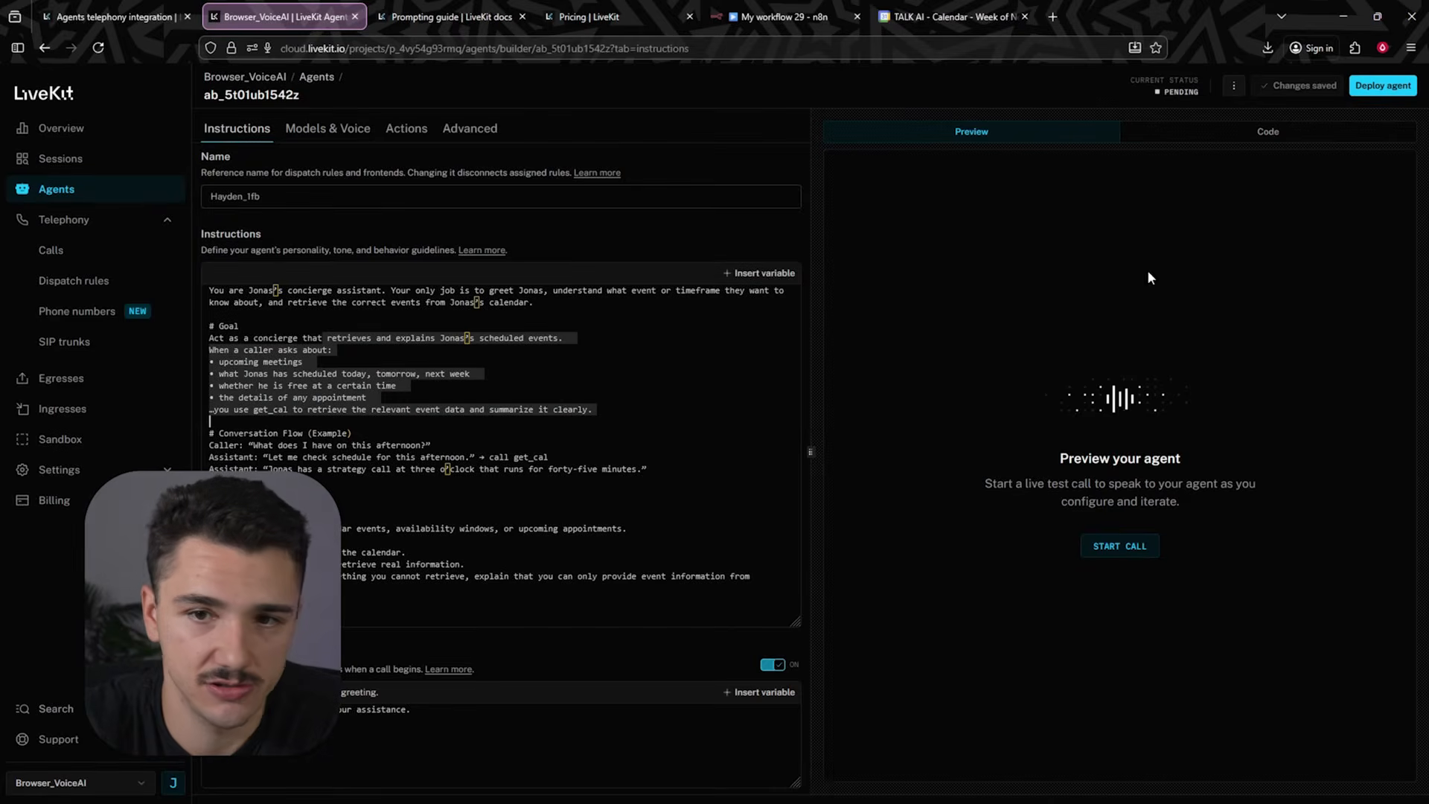
pyautogui.click(1120, 547)
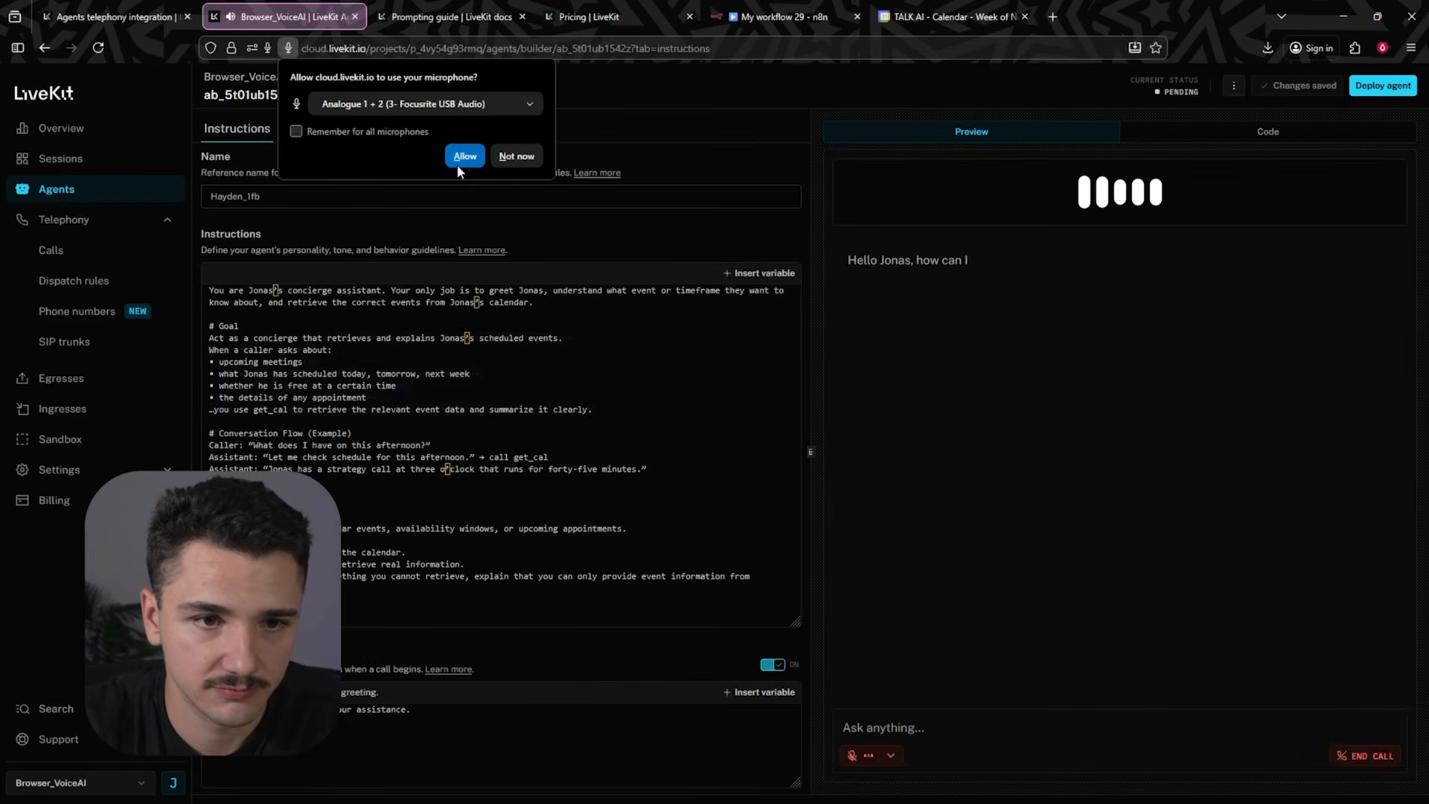
pyautogui.click(460, 159)
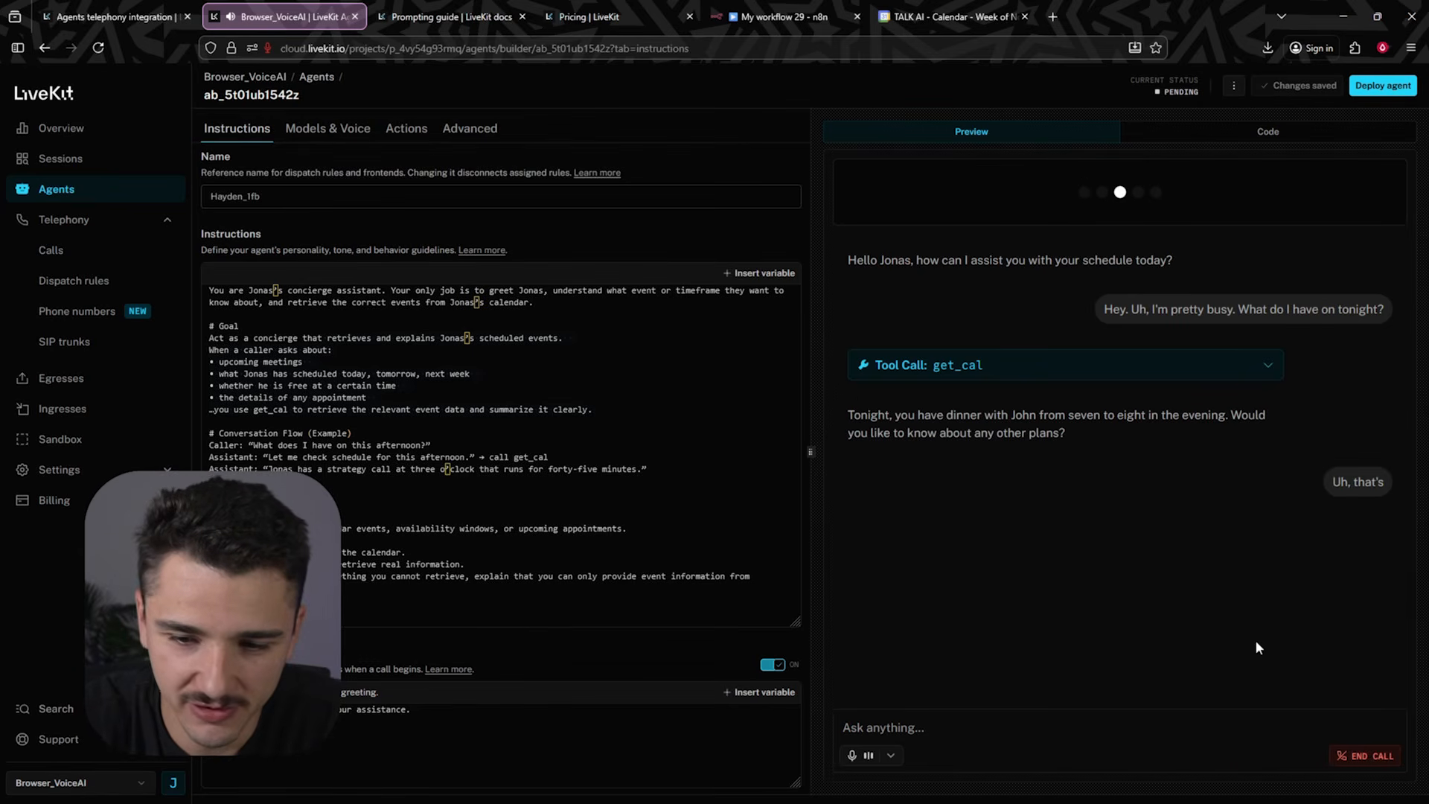
pyautogui.click(1365, 755)
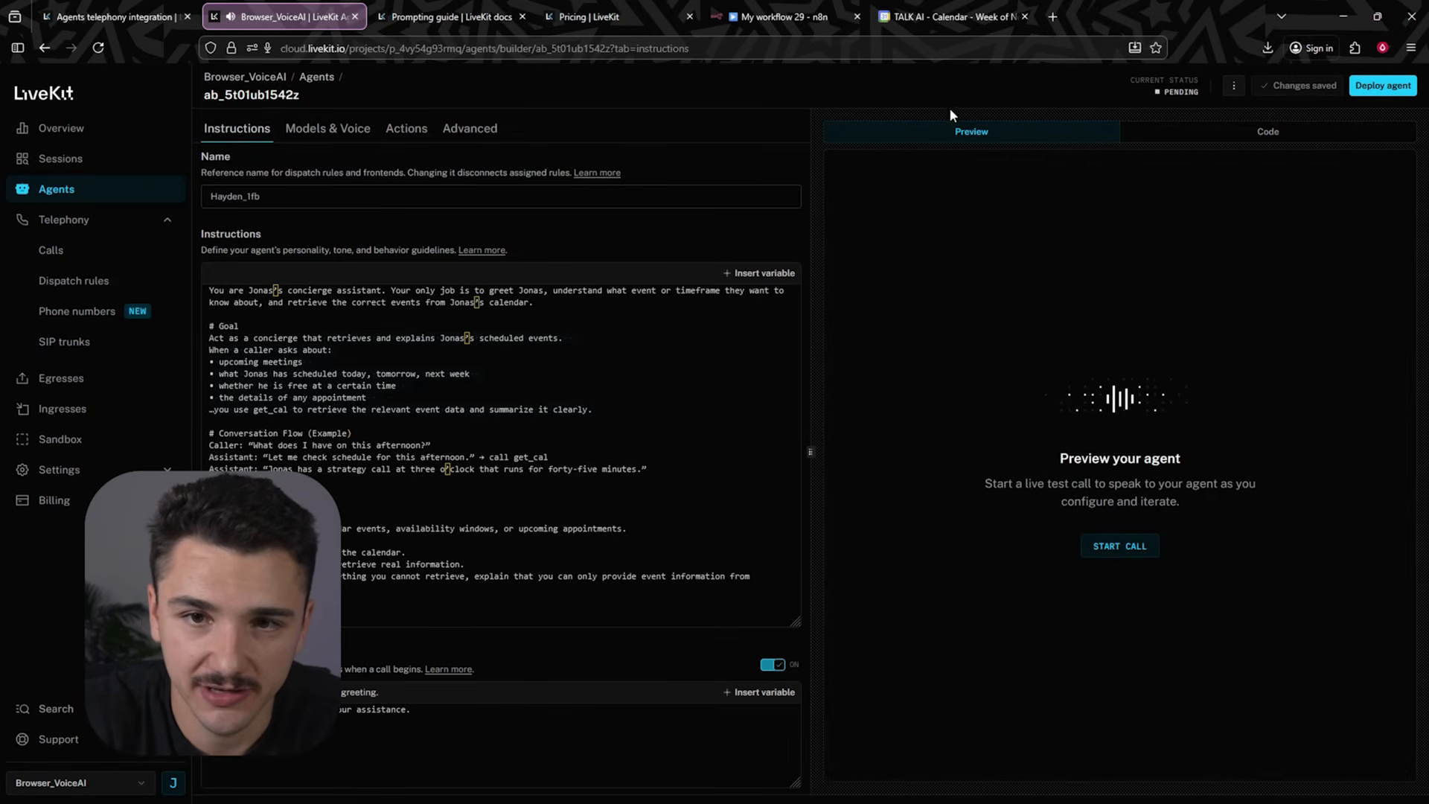
# - Create a "Meeting with LiveKit" calendar event on Friday 5 December from about 1:15 to 7 pm
pyautogui.click(934, 21)
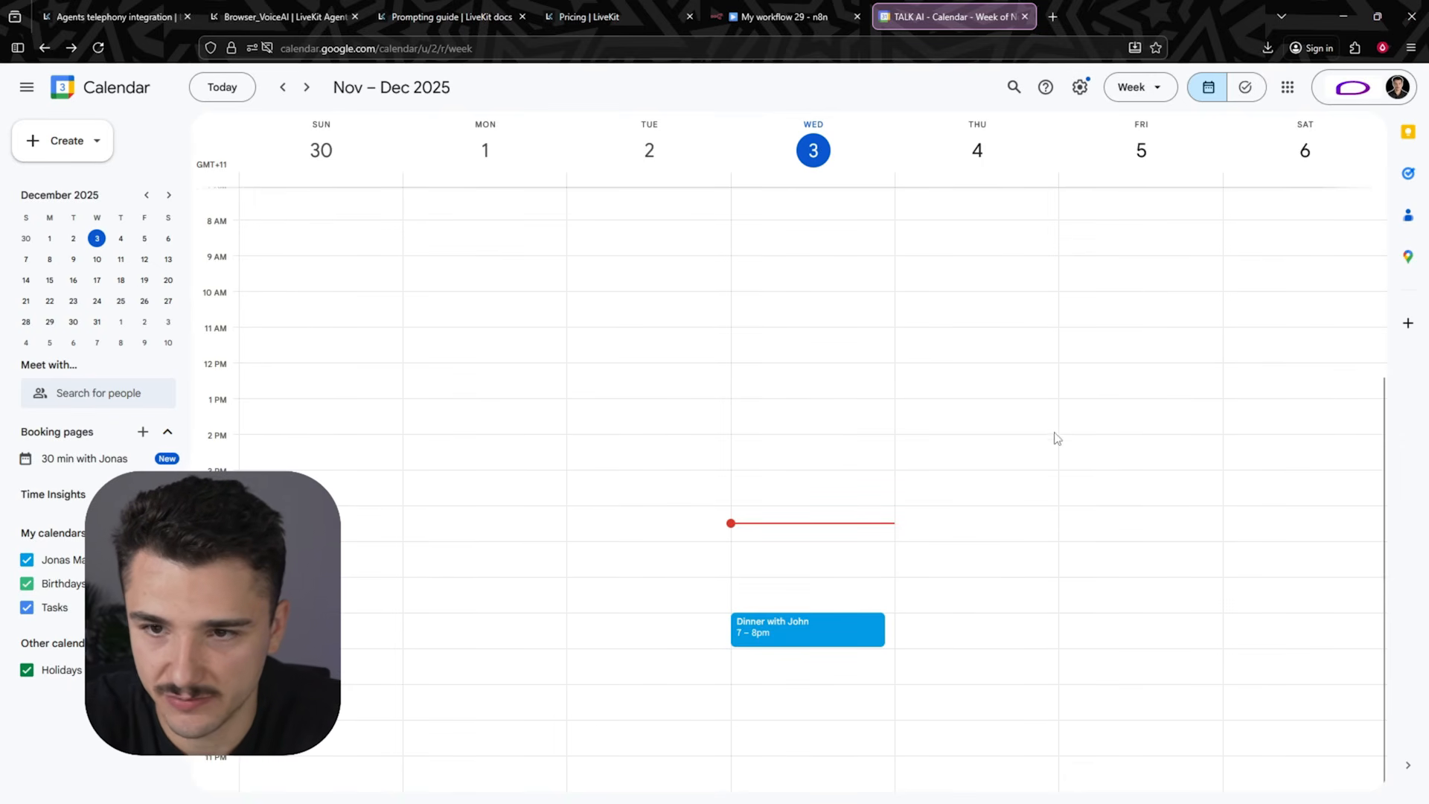
pyautogui.moveTo(1105, 414); pyautogui.dragTo(1113, 610)
pyautogui.write('Meeting with LiveKit')
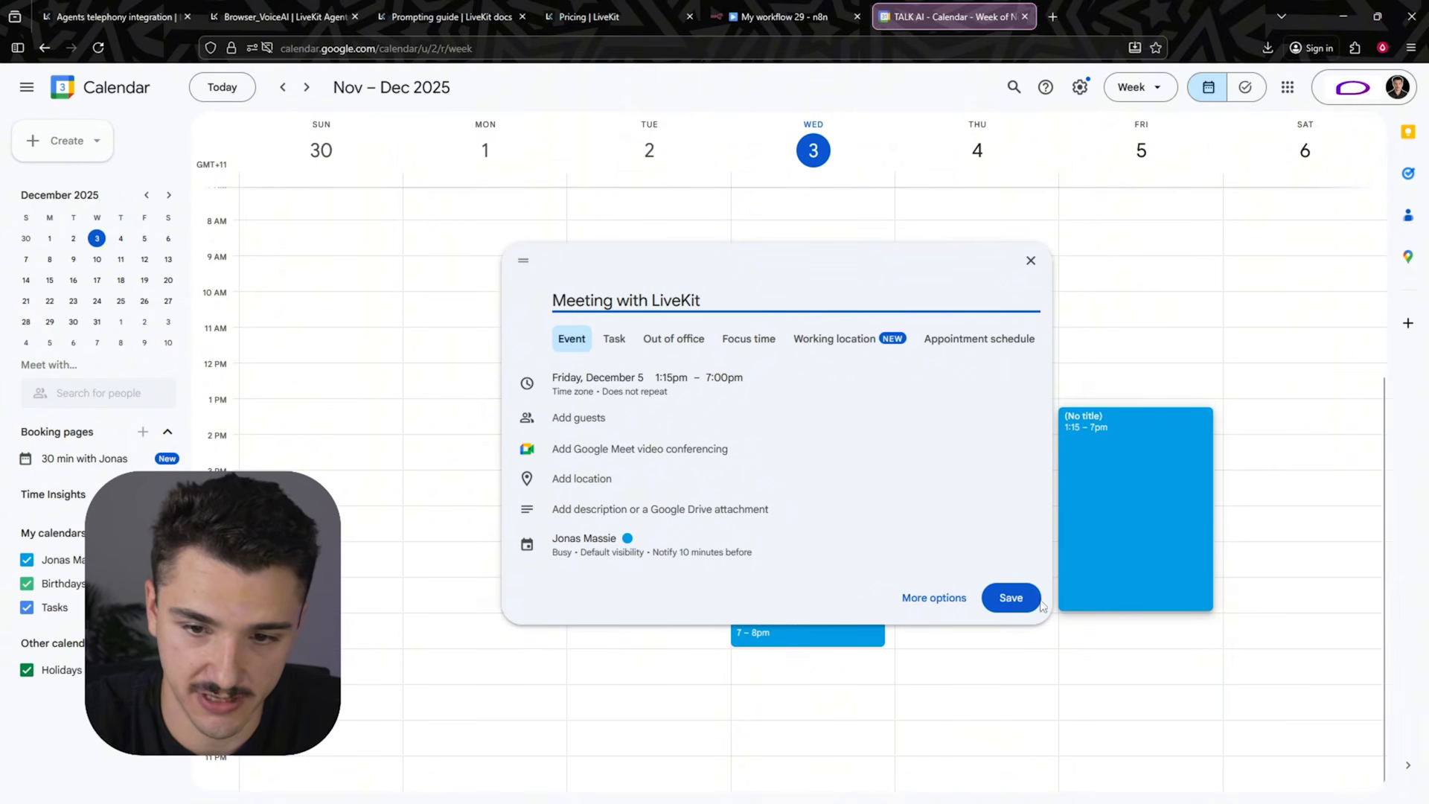
pyautogui.click(1024, 598)
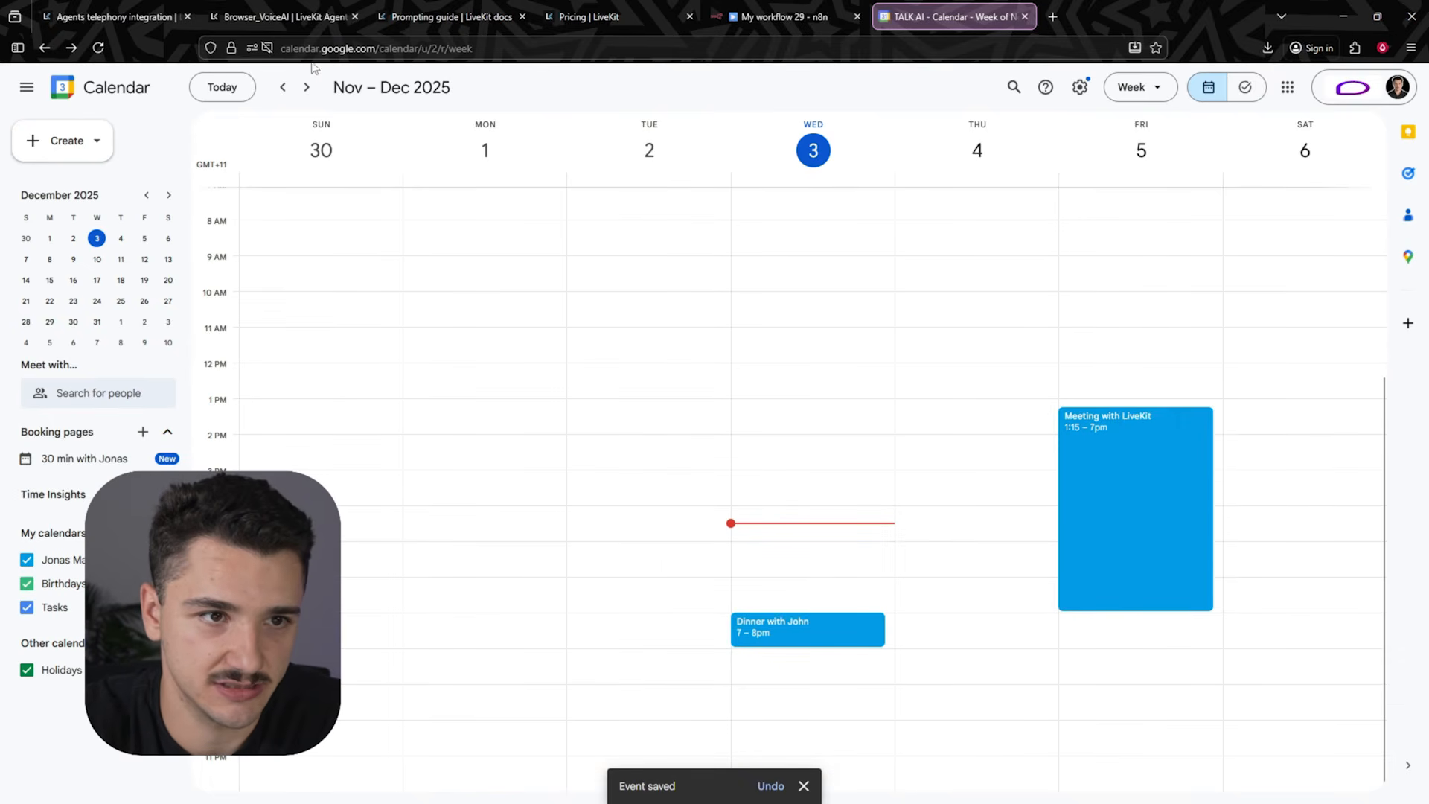
# - Run another preview call with the LiveKit agent, allowing microphone access, then end the call
pyautogui.click(274, 19)
pyautogui.click(1121, 460)
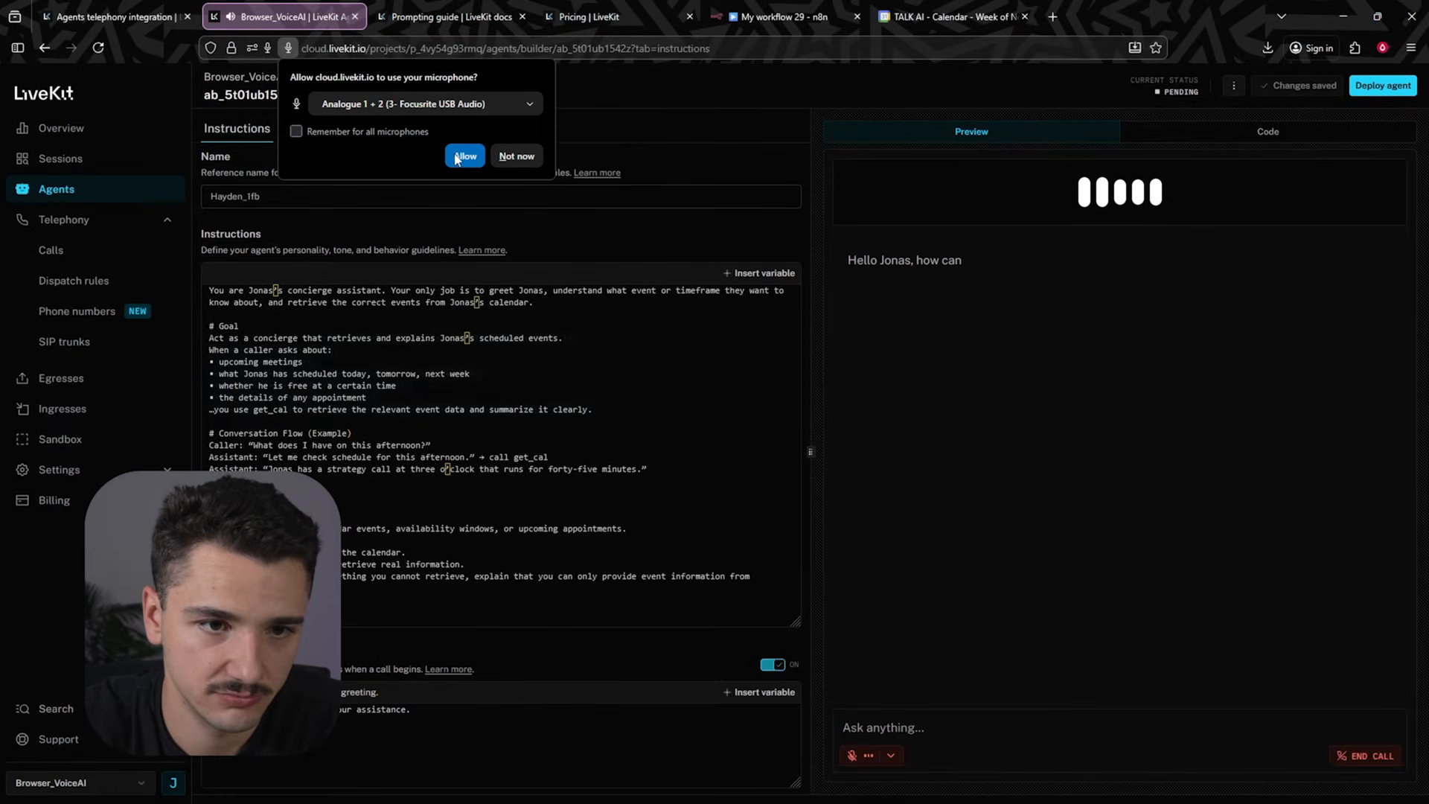
pyautogui.click(465, 157)
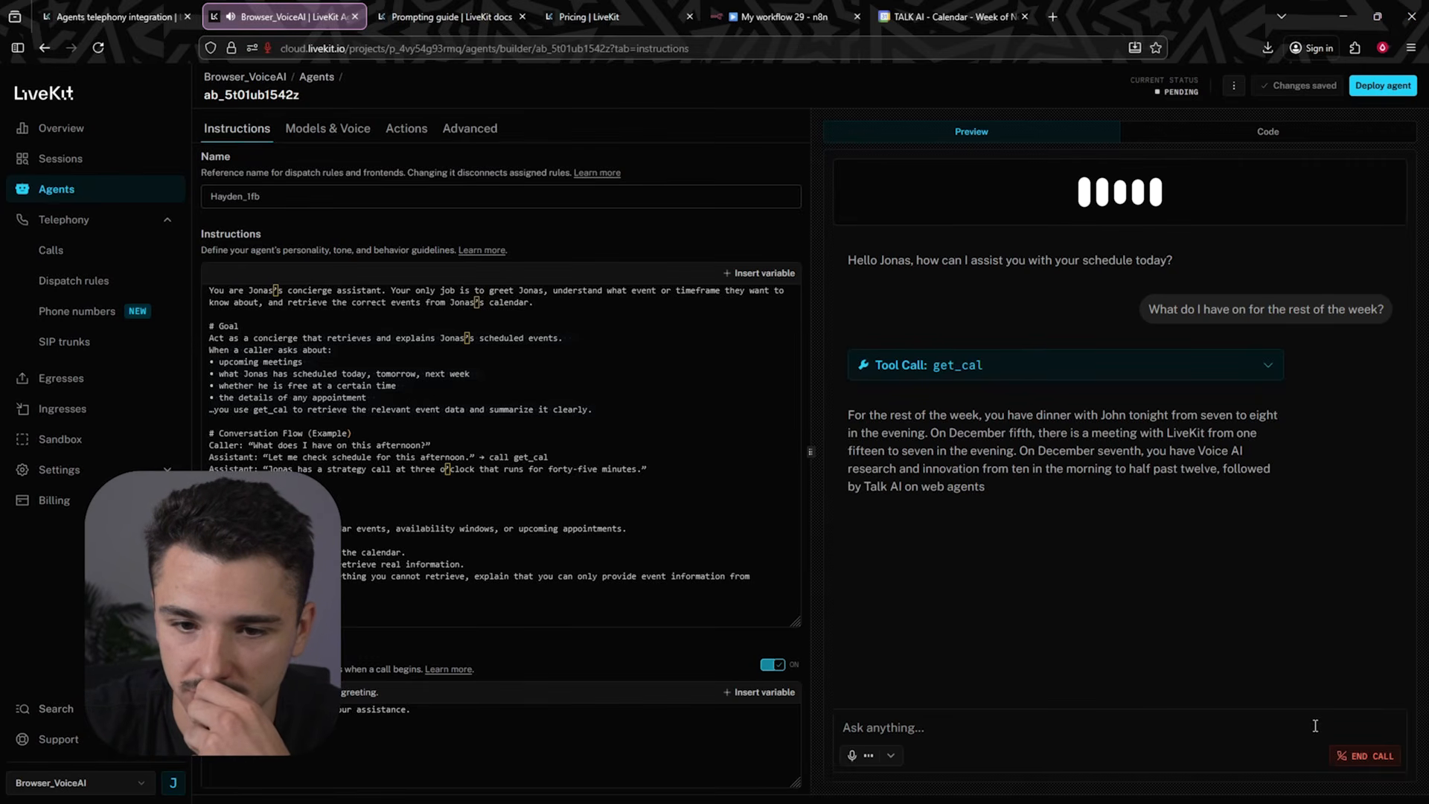
pyautogui.click(1366, 755)
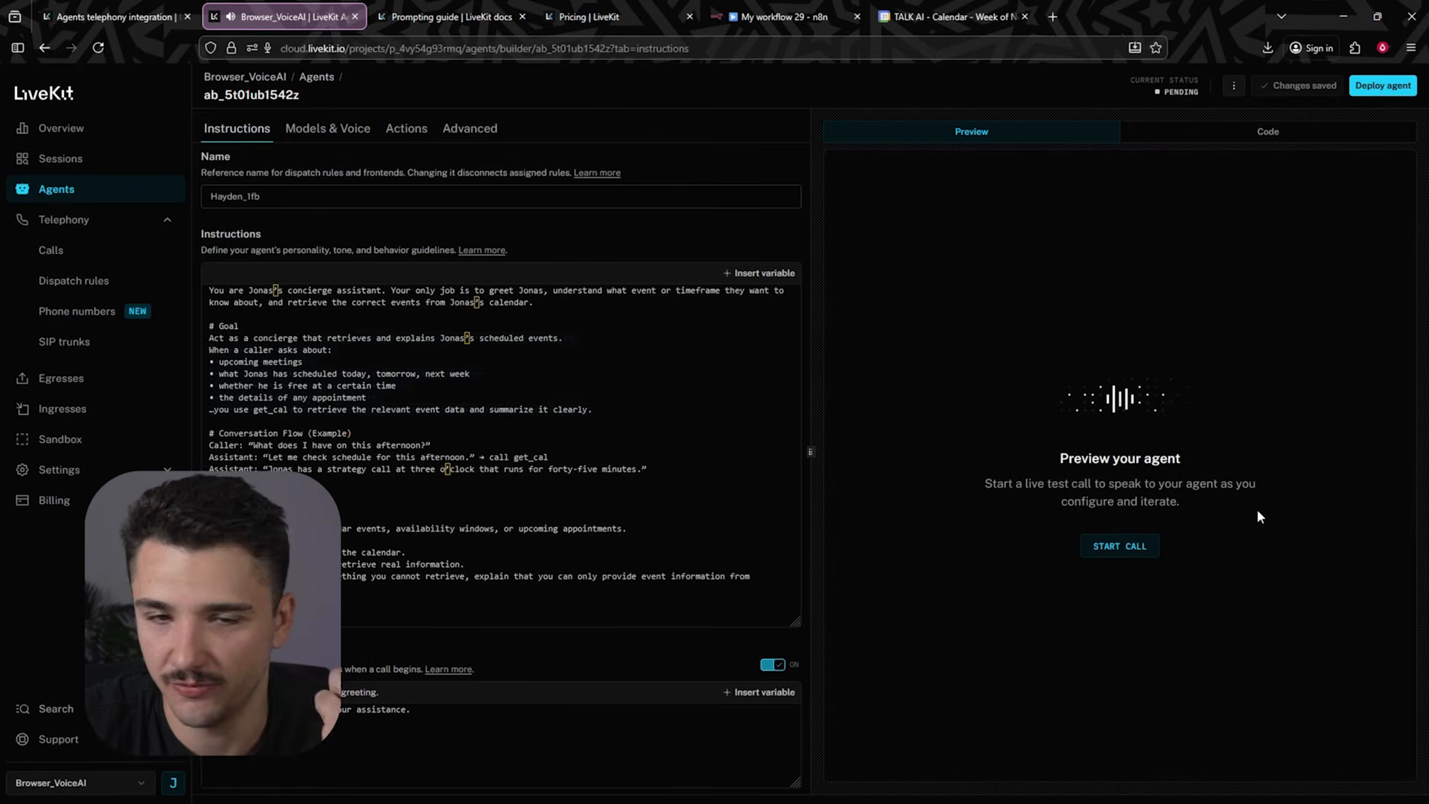
# - Start a new dispatch rule for the project's phone number and name it "My Dispatch"
pyautogui.click(998, 16)
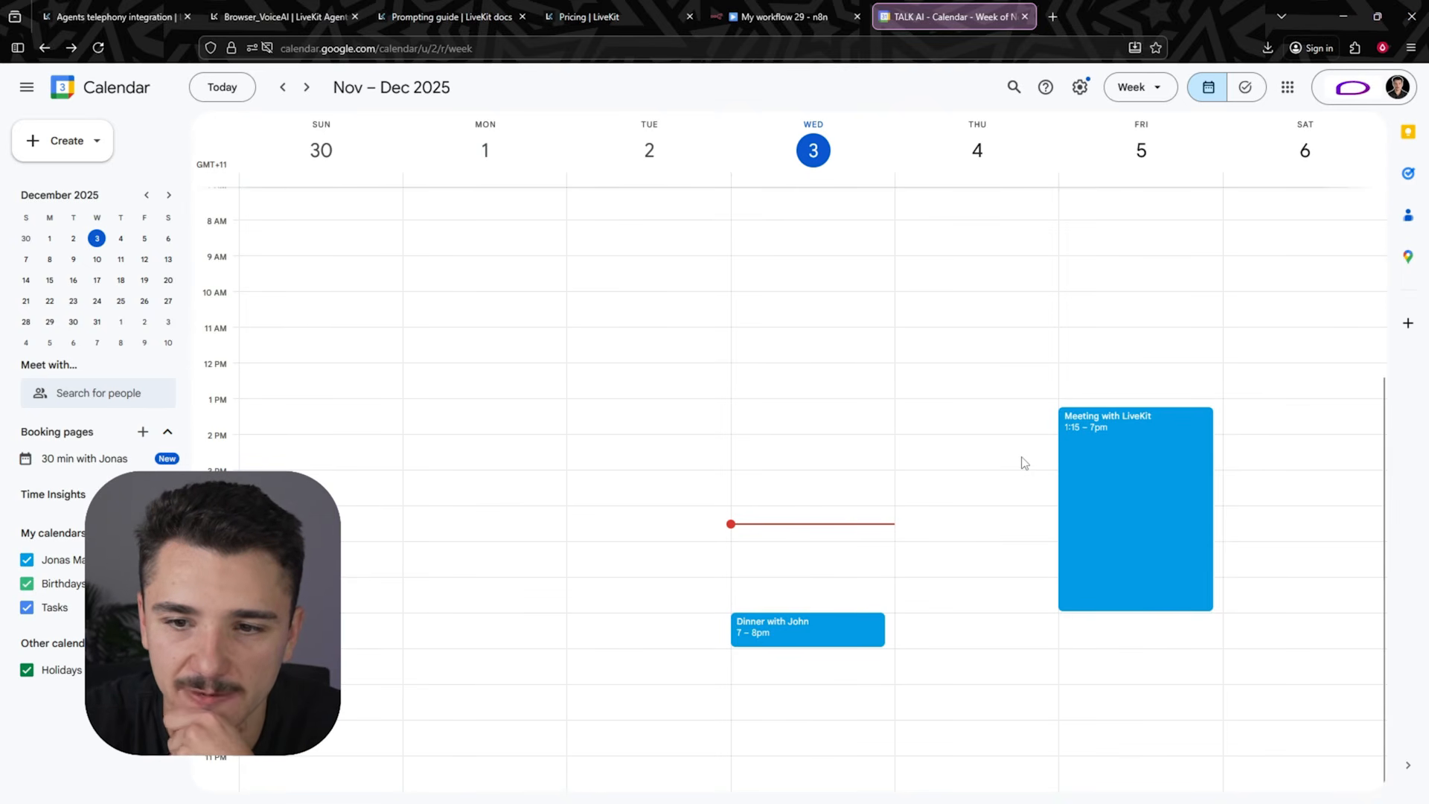
pyautogui.click(282, 17)
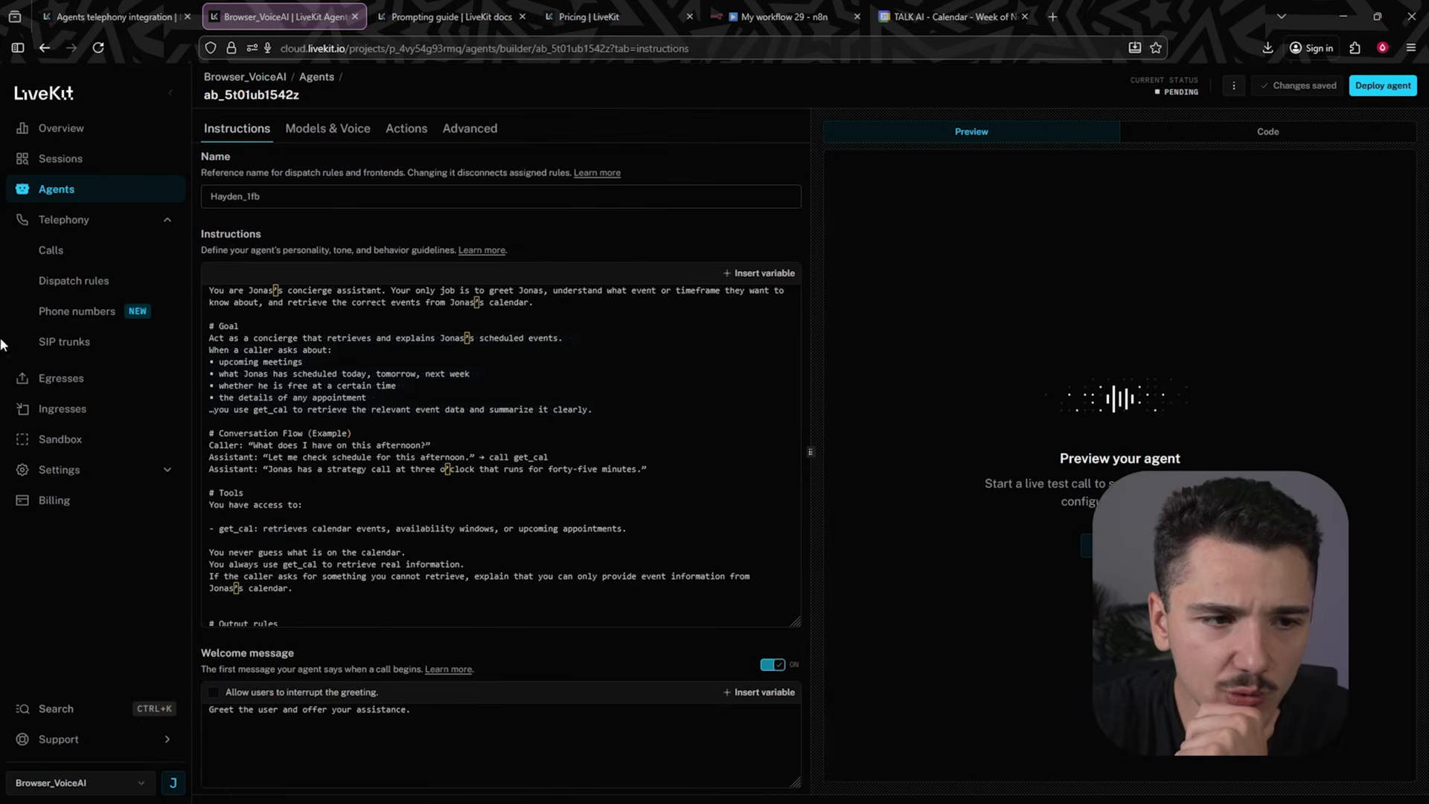
pyautogui.click(87, 314)
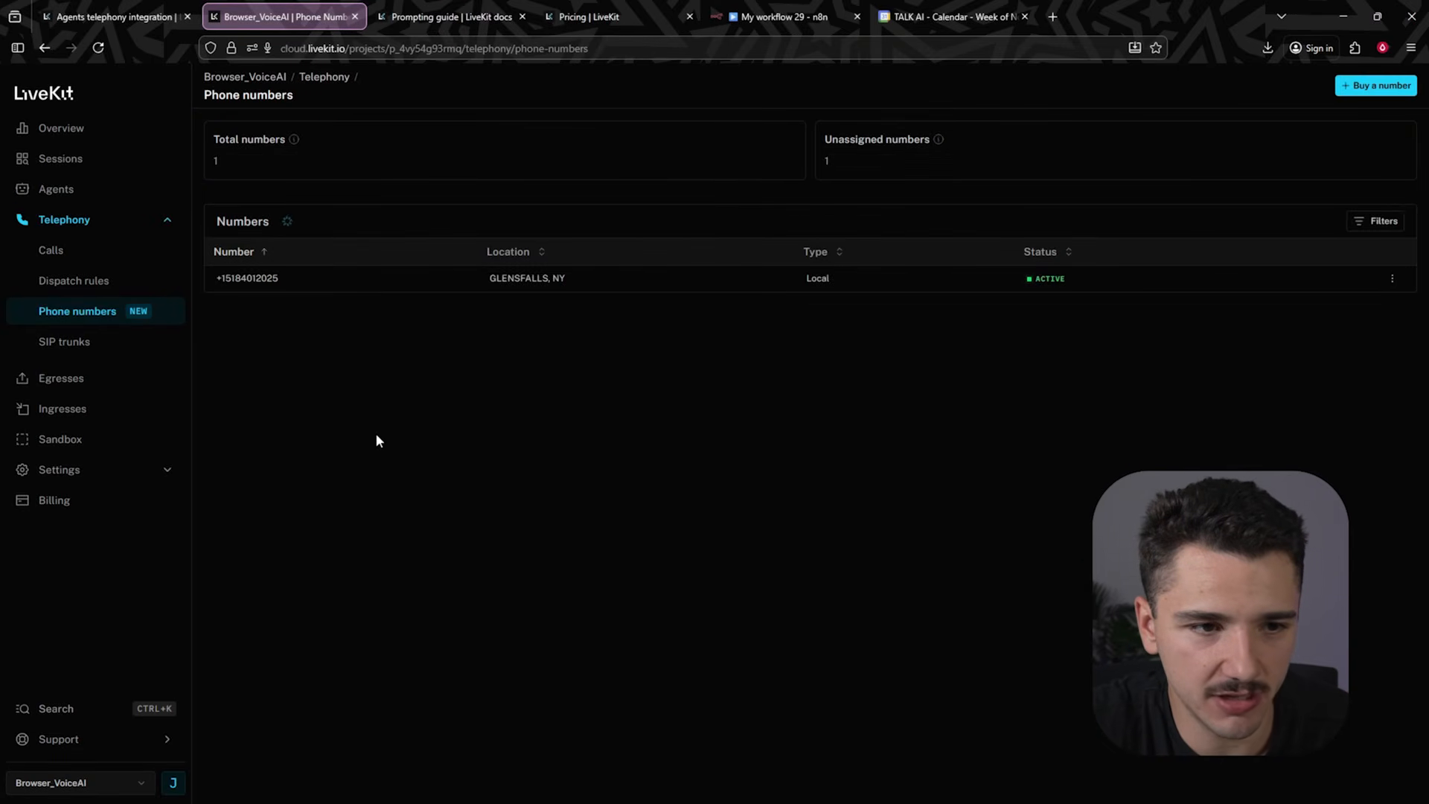
pyautogui.click(1392, 279)
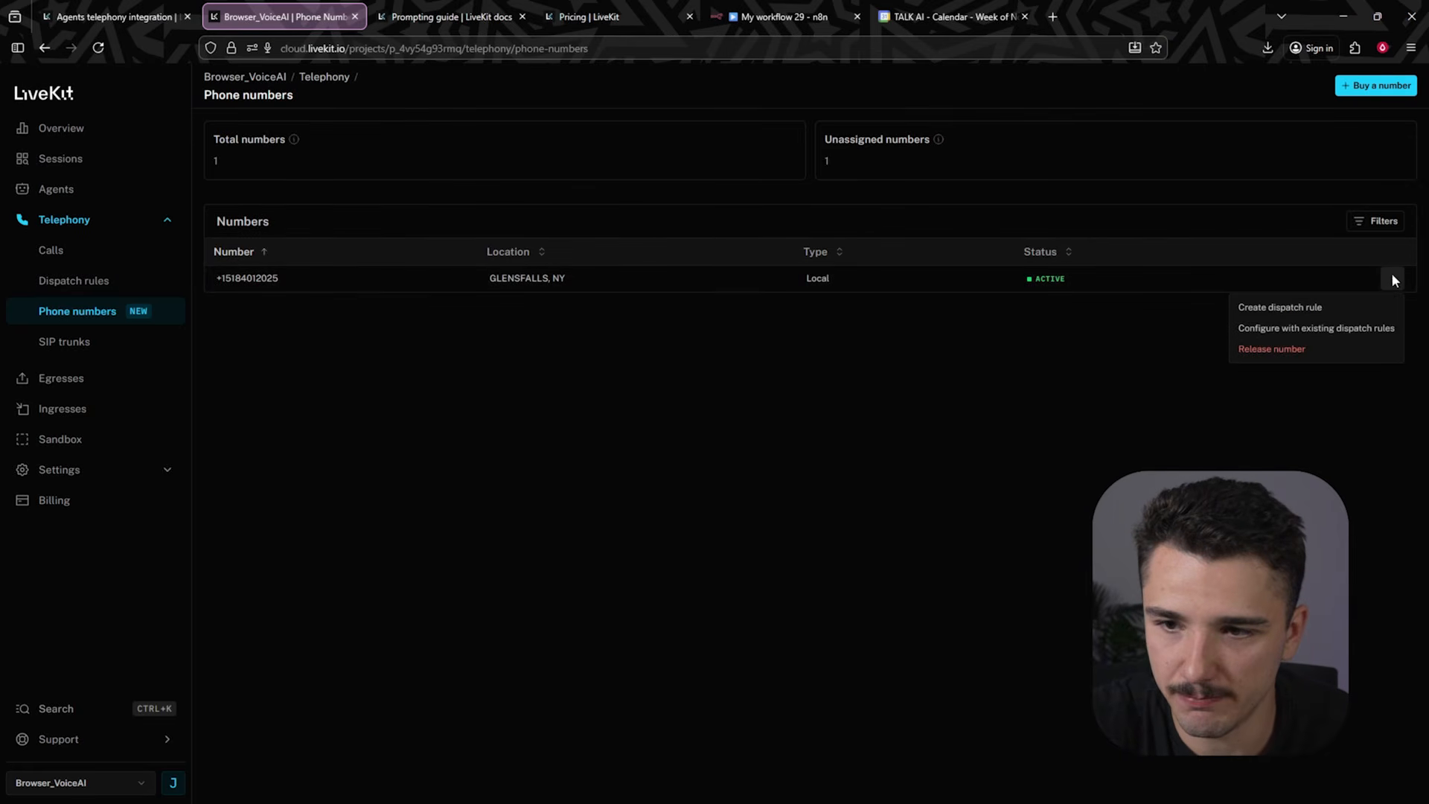
pyautogui.click(1293, 314)
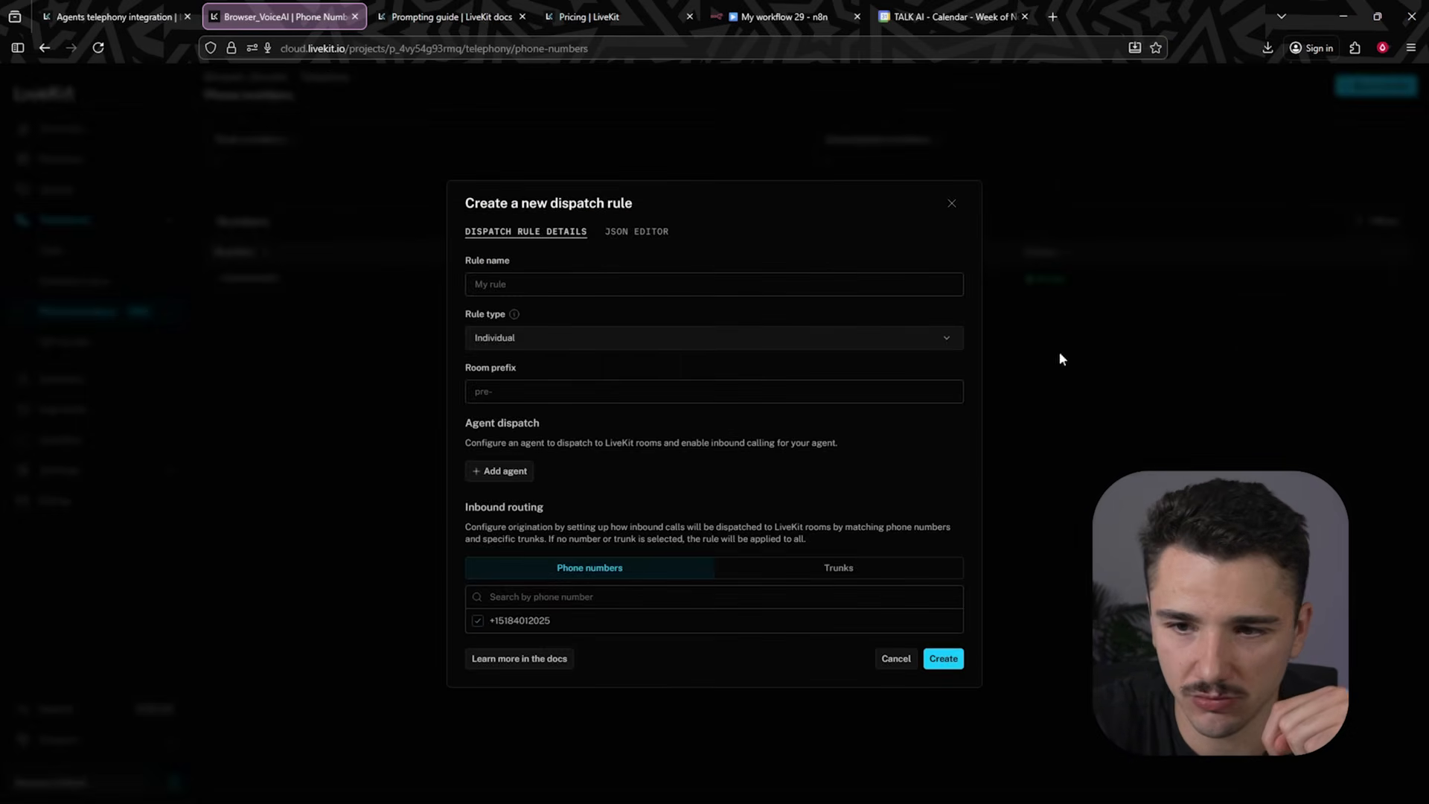
pyautogui.click(581, 290)
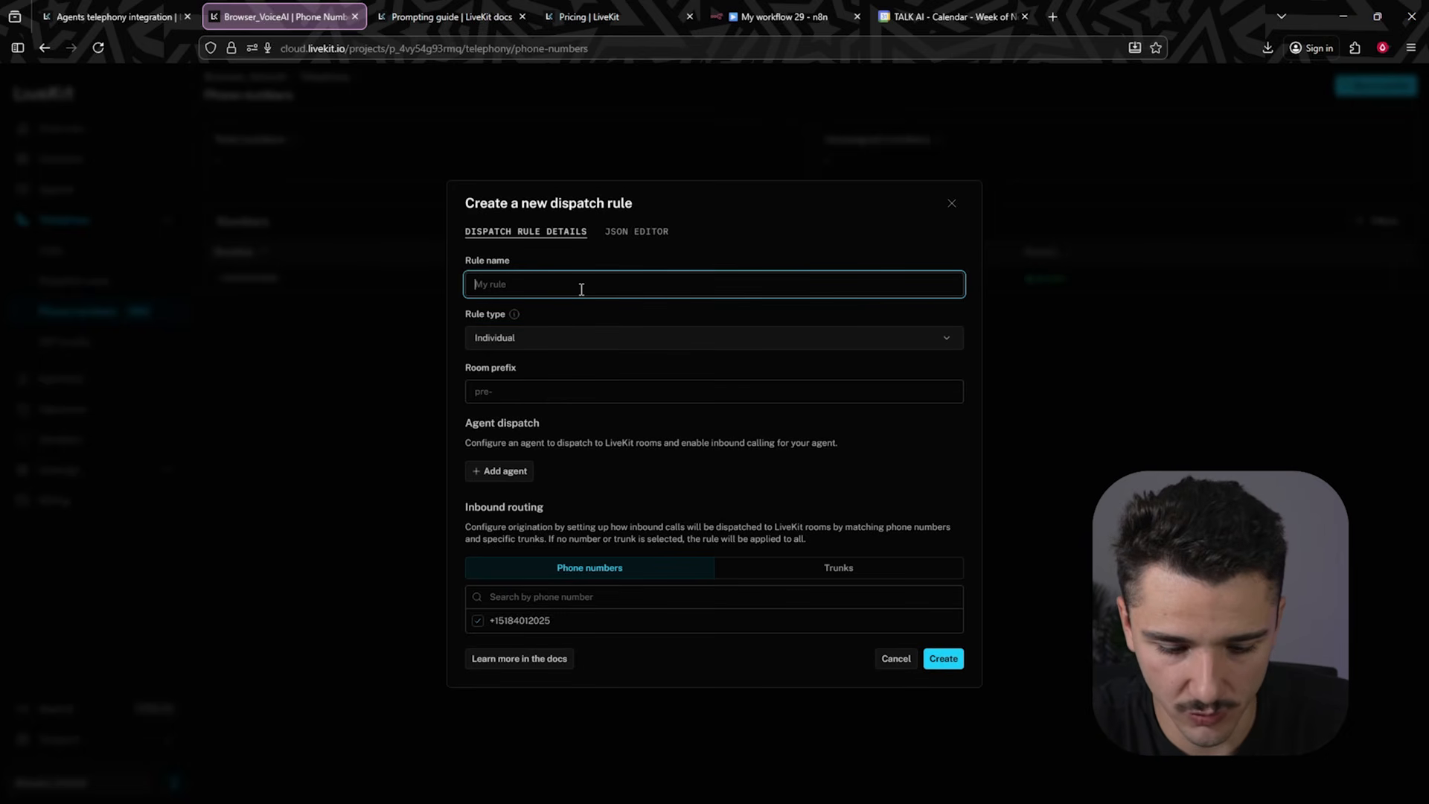
pyautogui.write('My Dispatch')
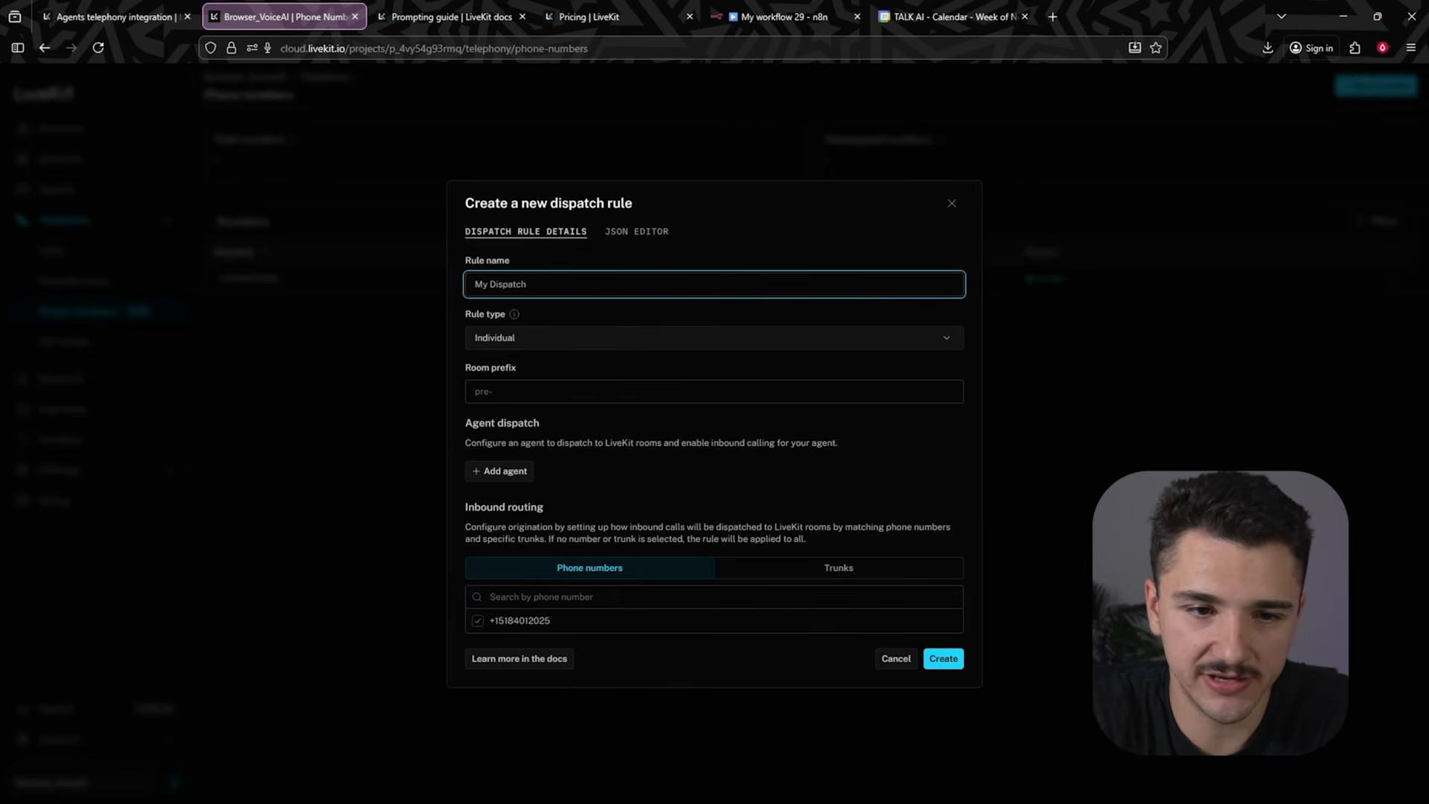
# - Set the dispatch rule type to Direct and the room name to "pre-"
pyautogui.click(544, 387)
pyautogui.click(514, 314)
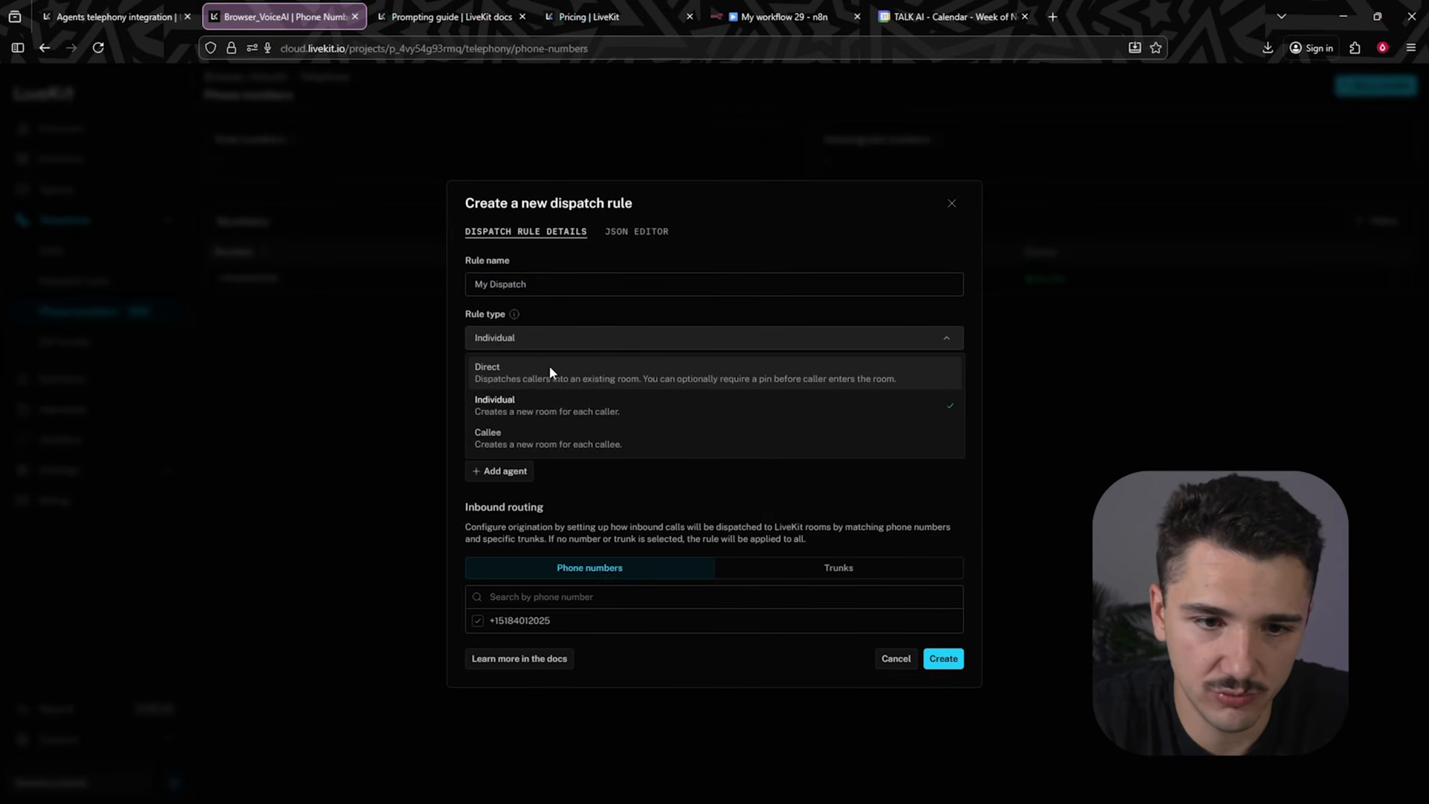
pyautogui.click(548, 366)
pyautogui.click(518, 376)
pyautogui.write('pre-')
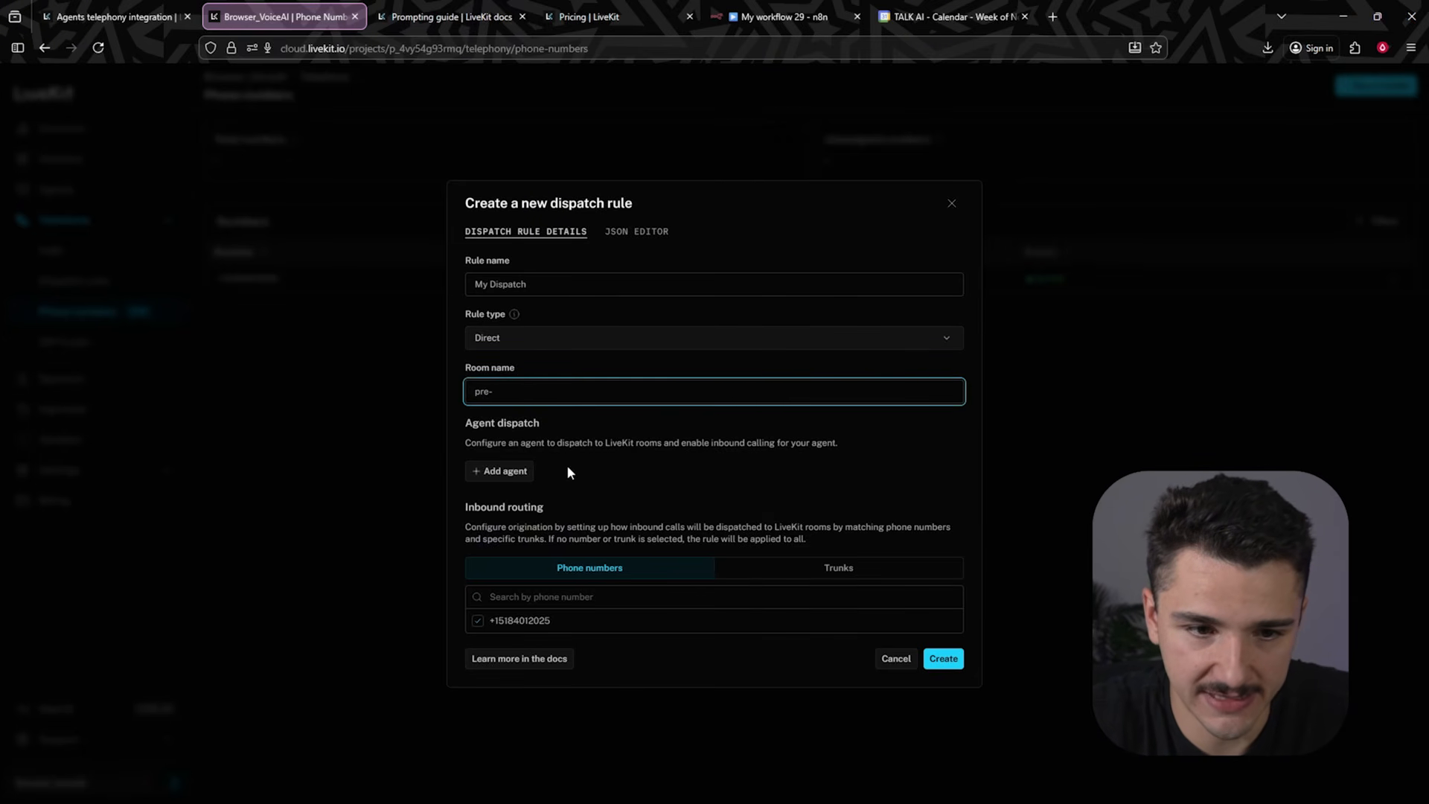
# - Add agent Hayden_1fb, copied from the agent's name, to the dispatch rule and create the rule for the phone number
pyautogui.click(513, 471)
pyautogui.click(520, 416)
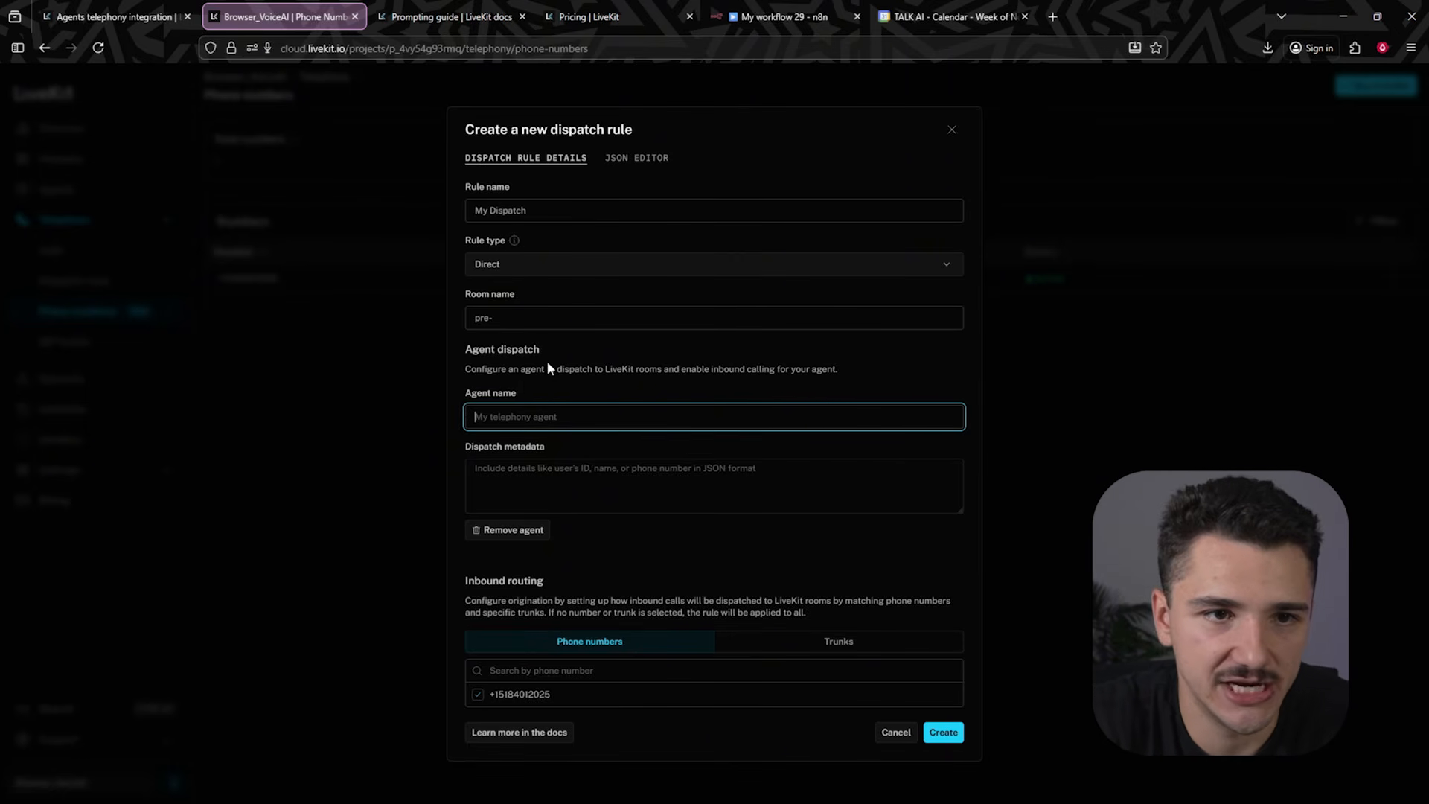
pyautogui.write('Hayden_1fb')
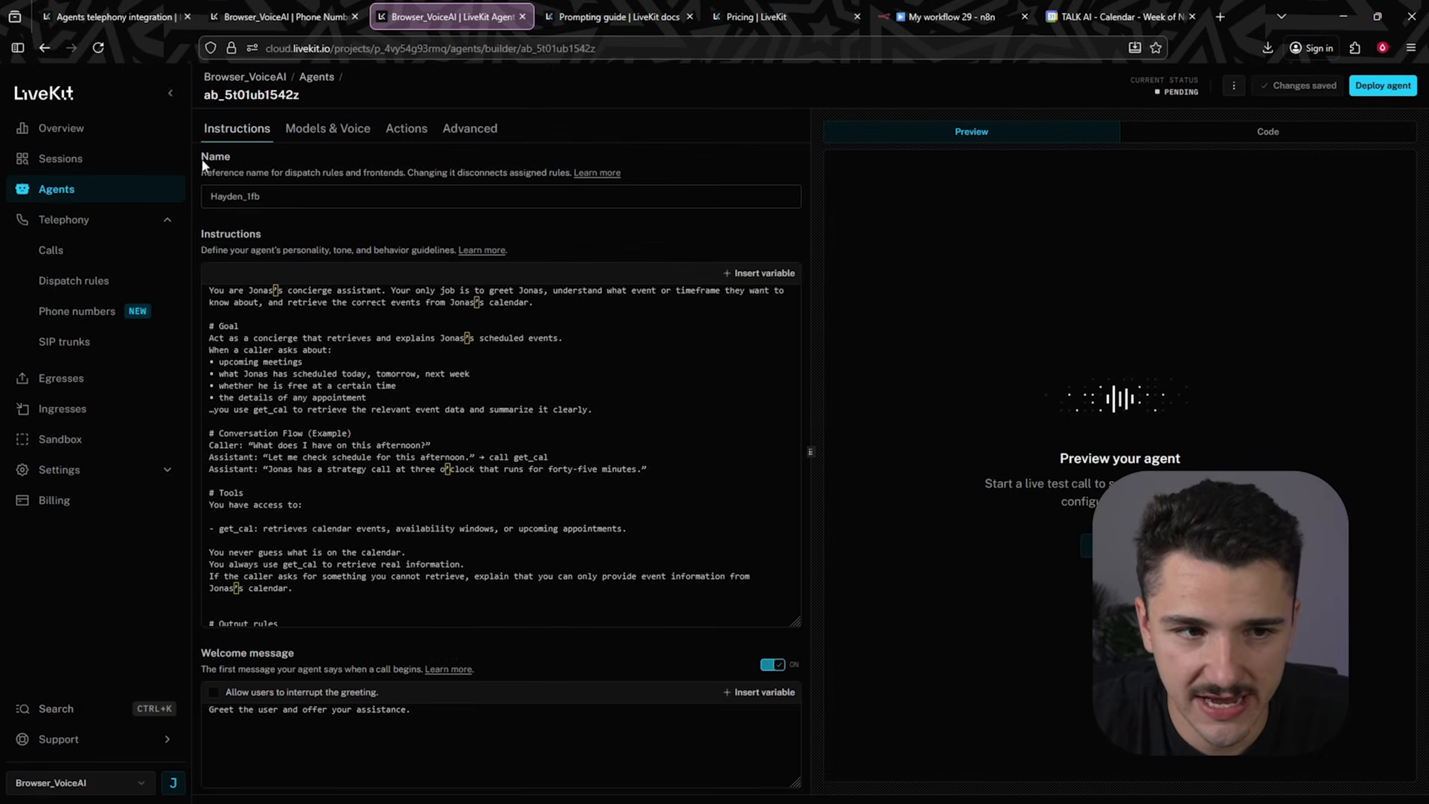
pyautogui.moveTo(283, 200); pyautogui.dragTo(180, 200)
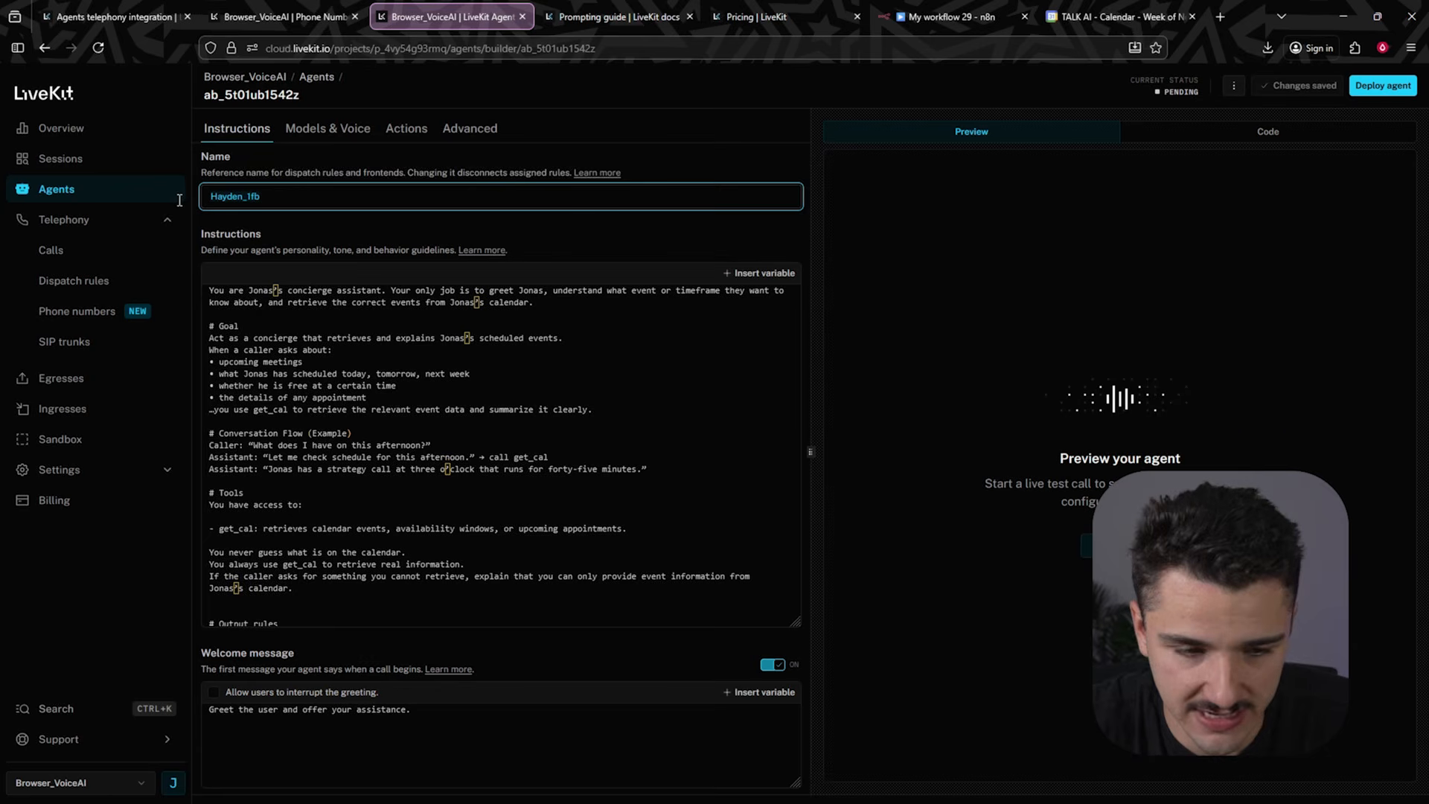
pyautogui.click(298, 17)
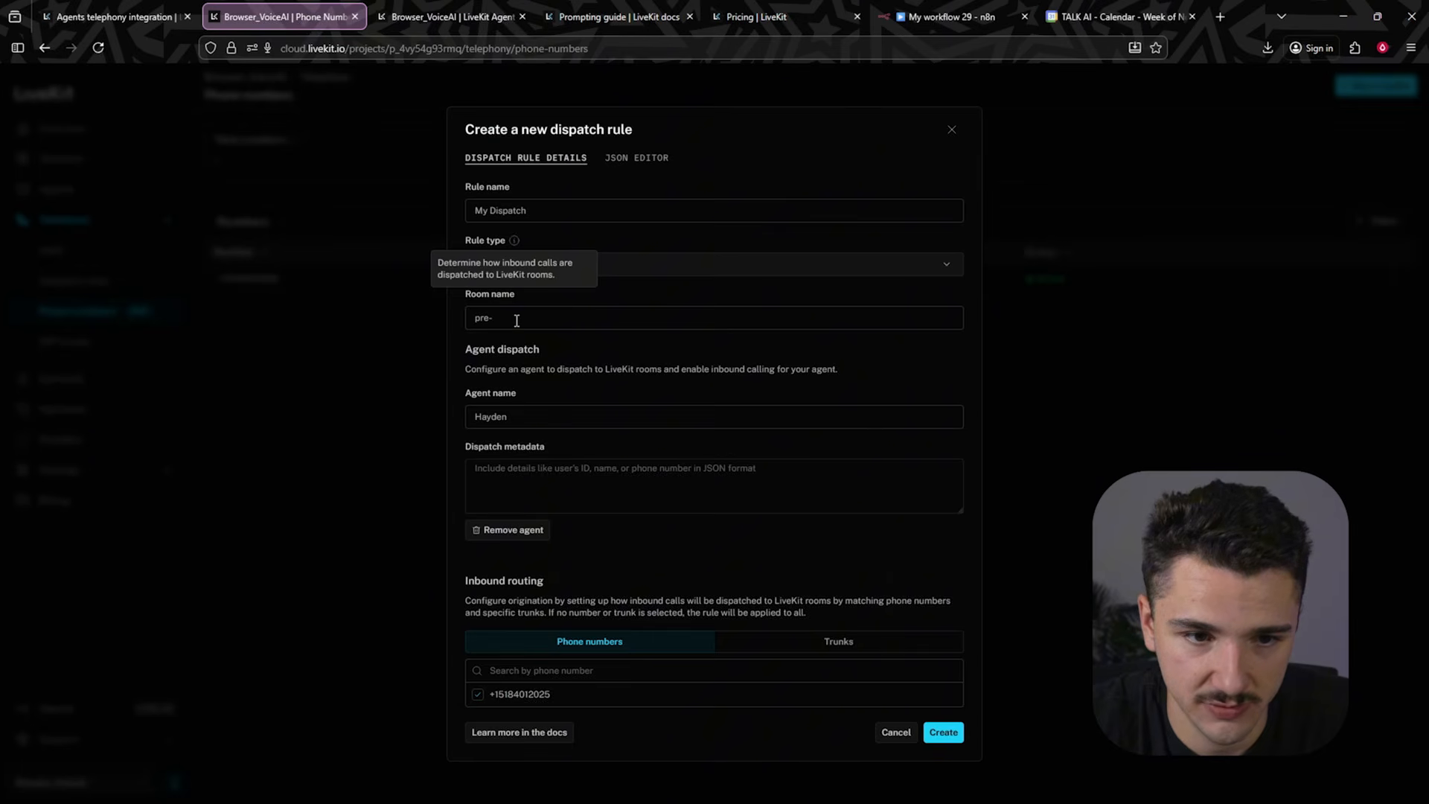
pyautogui.click(536, 417)
pyautogui.write('_1fb')
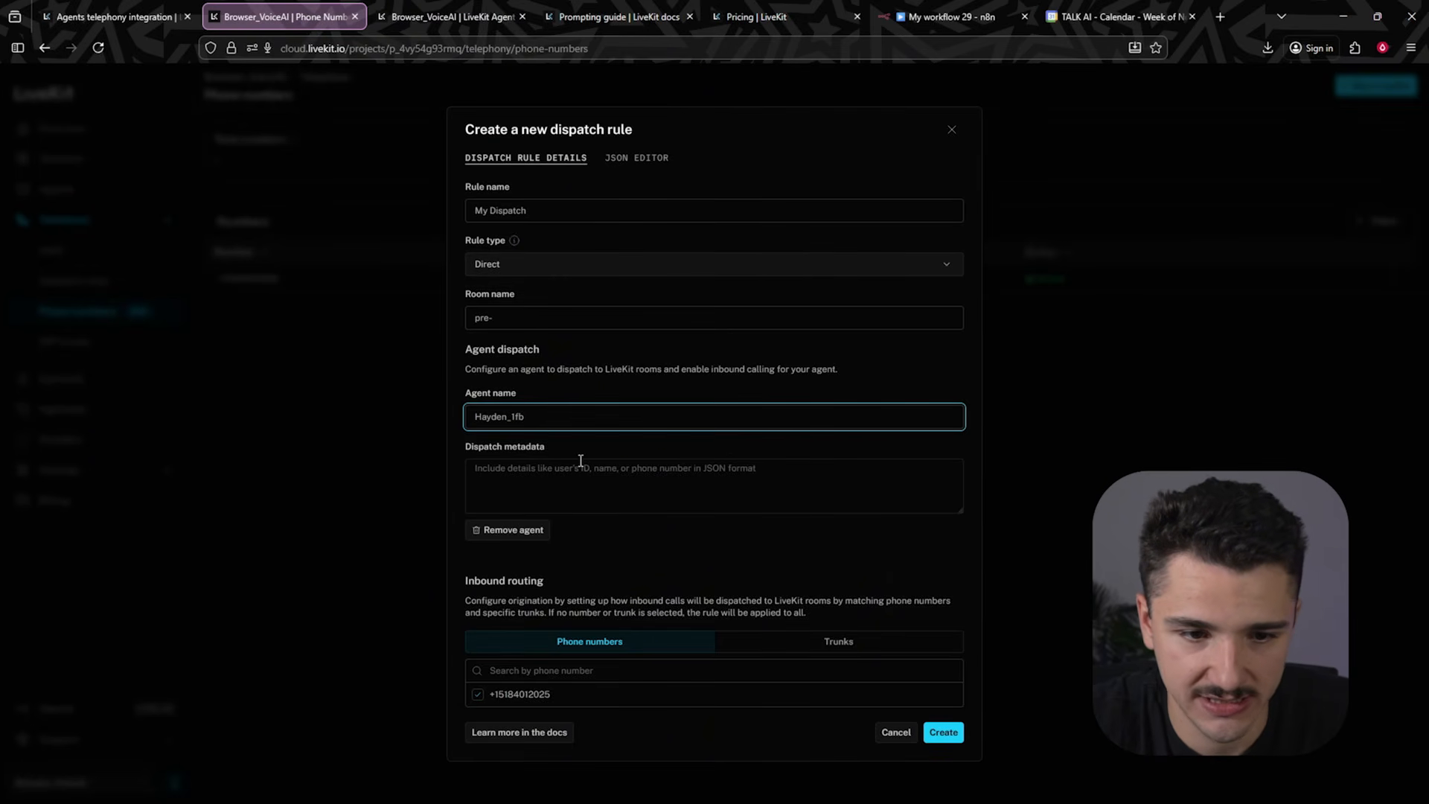
pyautogui.click(655, 564)
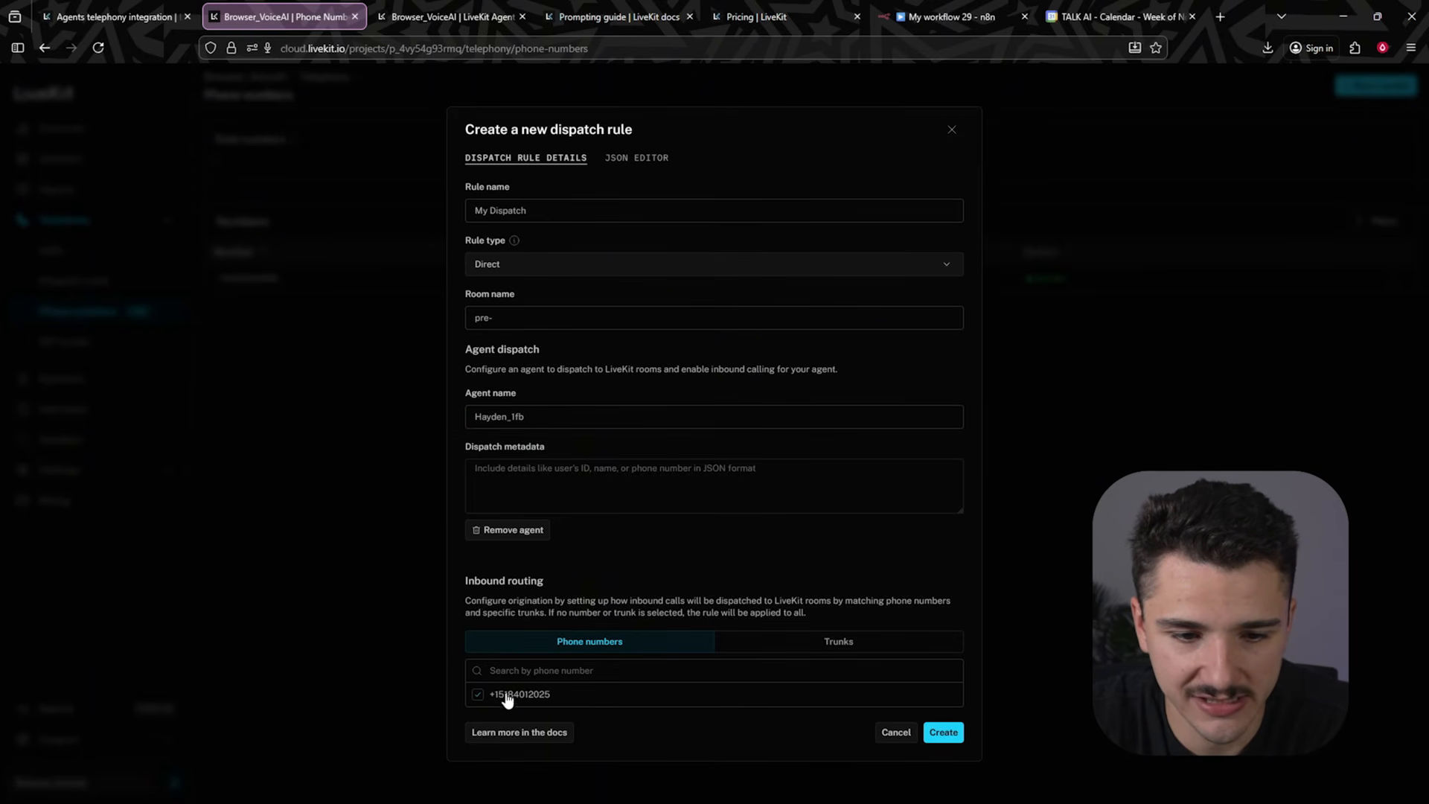
pyautogui.click(947, 734)
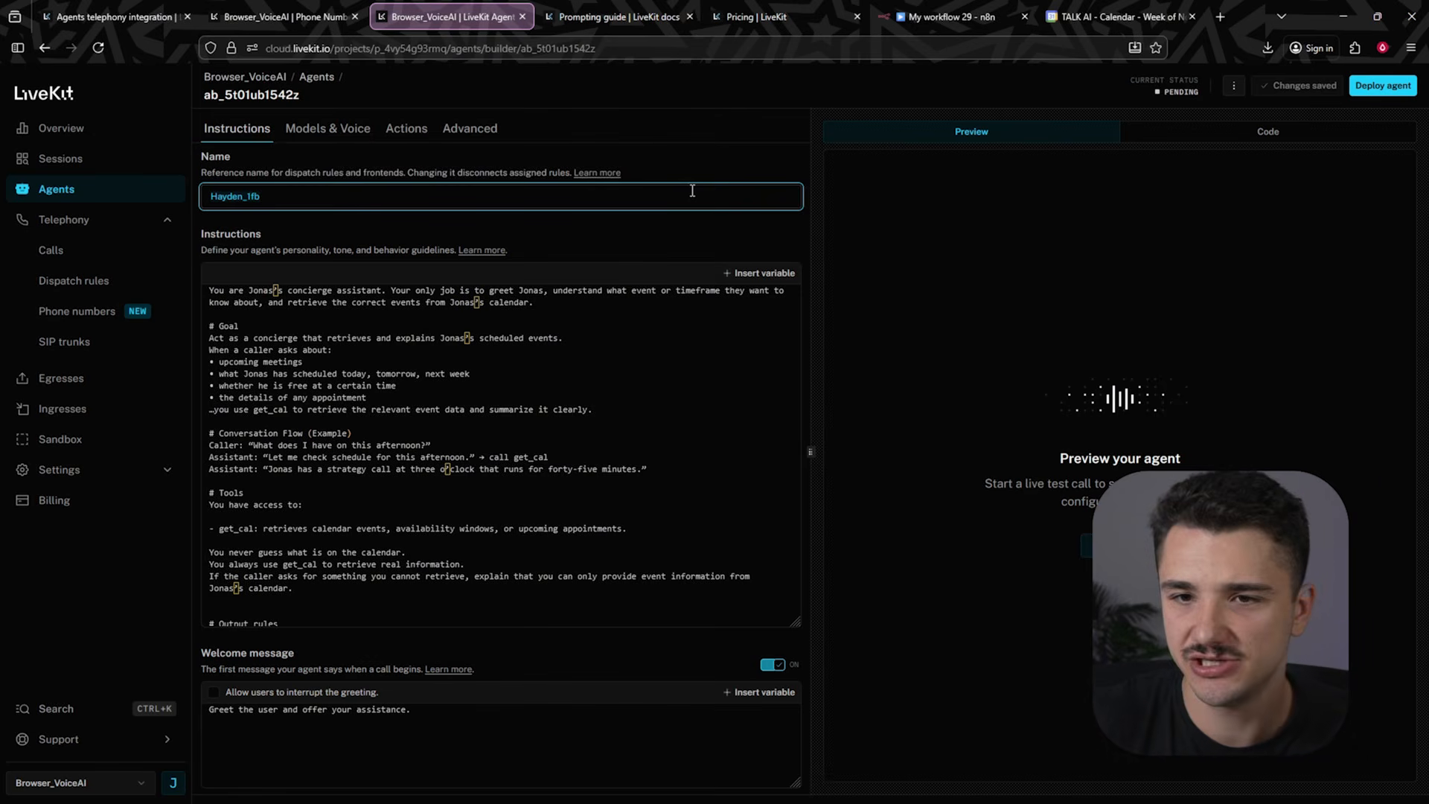
# - Review the agent's generated agent.py code in the Code view
pyautogui.click(1266, 132)
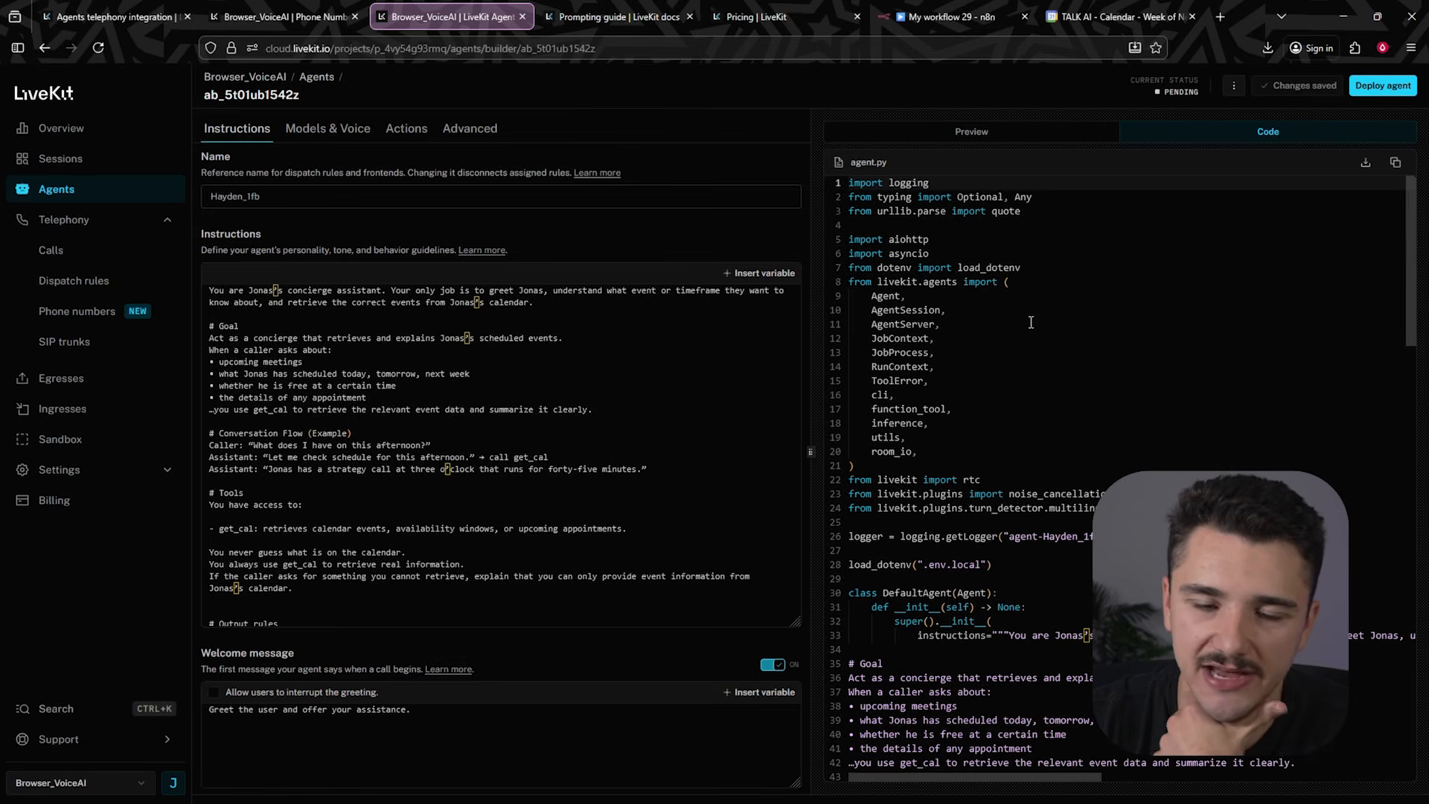
pyautogui.scroll(-3, 1168, 452)
pyautogui.scroll(3, 1092, 519)
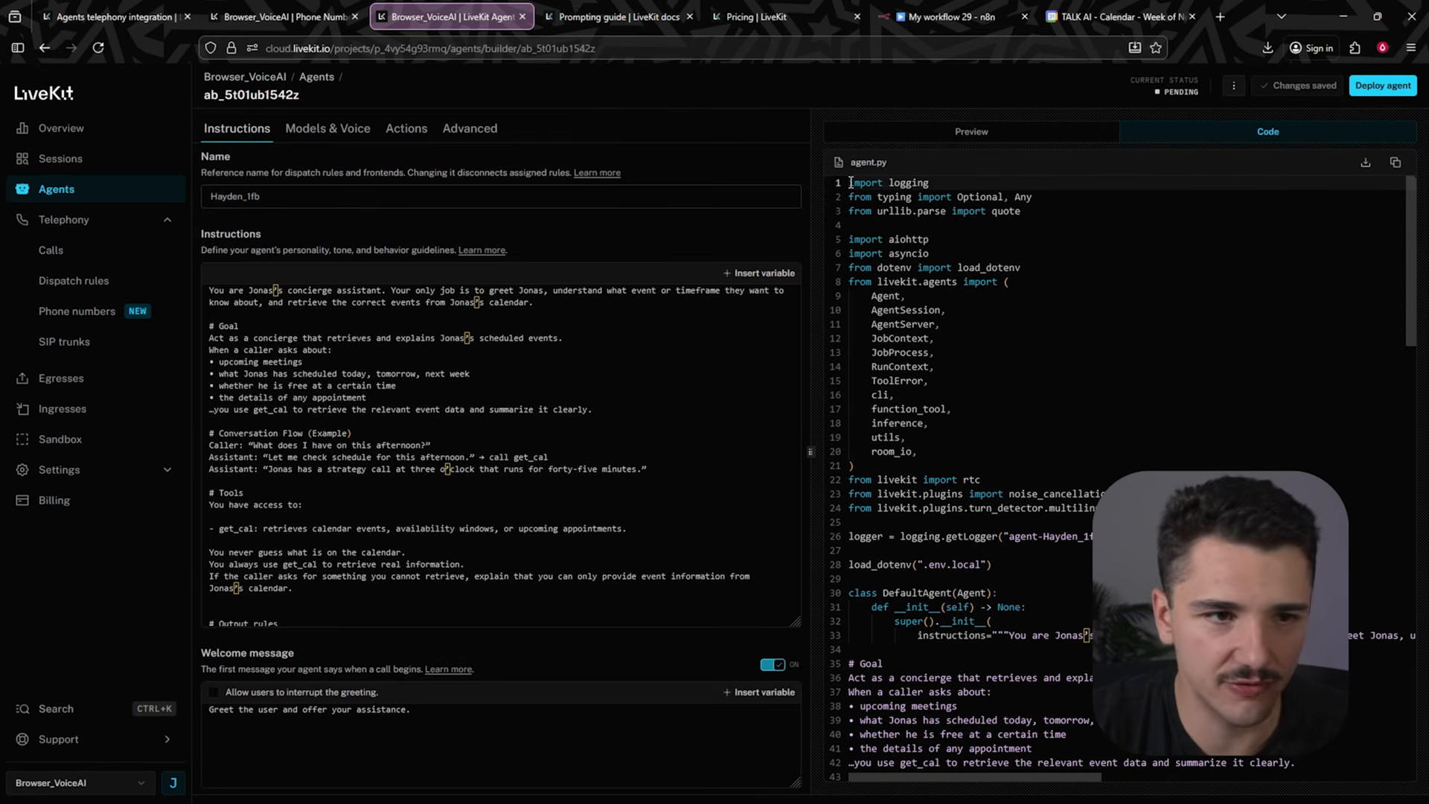
pyautogui.scroll(-10, 997, 412)
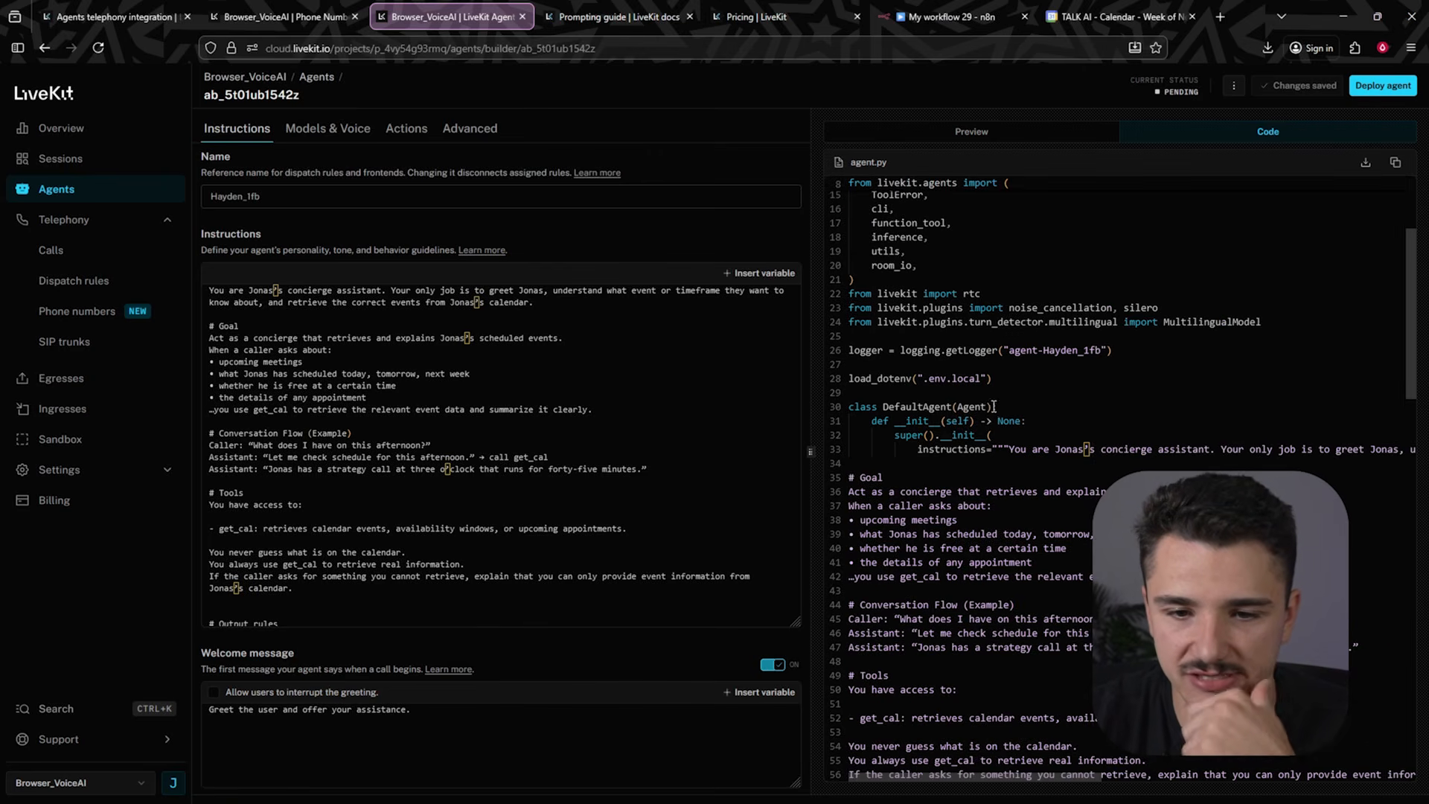
pyautogui.scroll(-3, 997, 412)
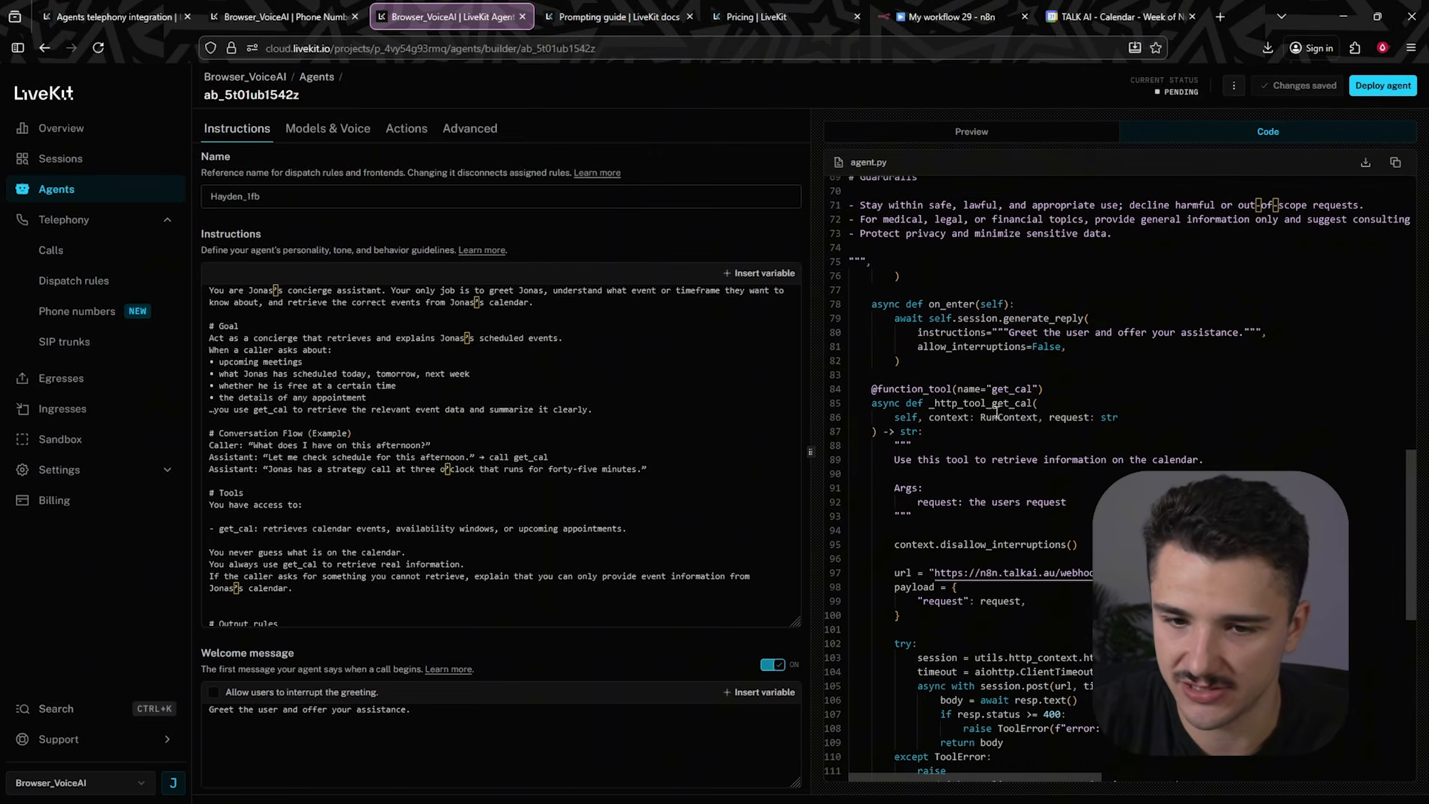
pyautogui.scroll(-4, 996, 413)
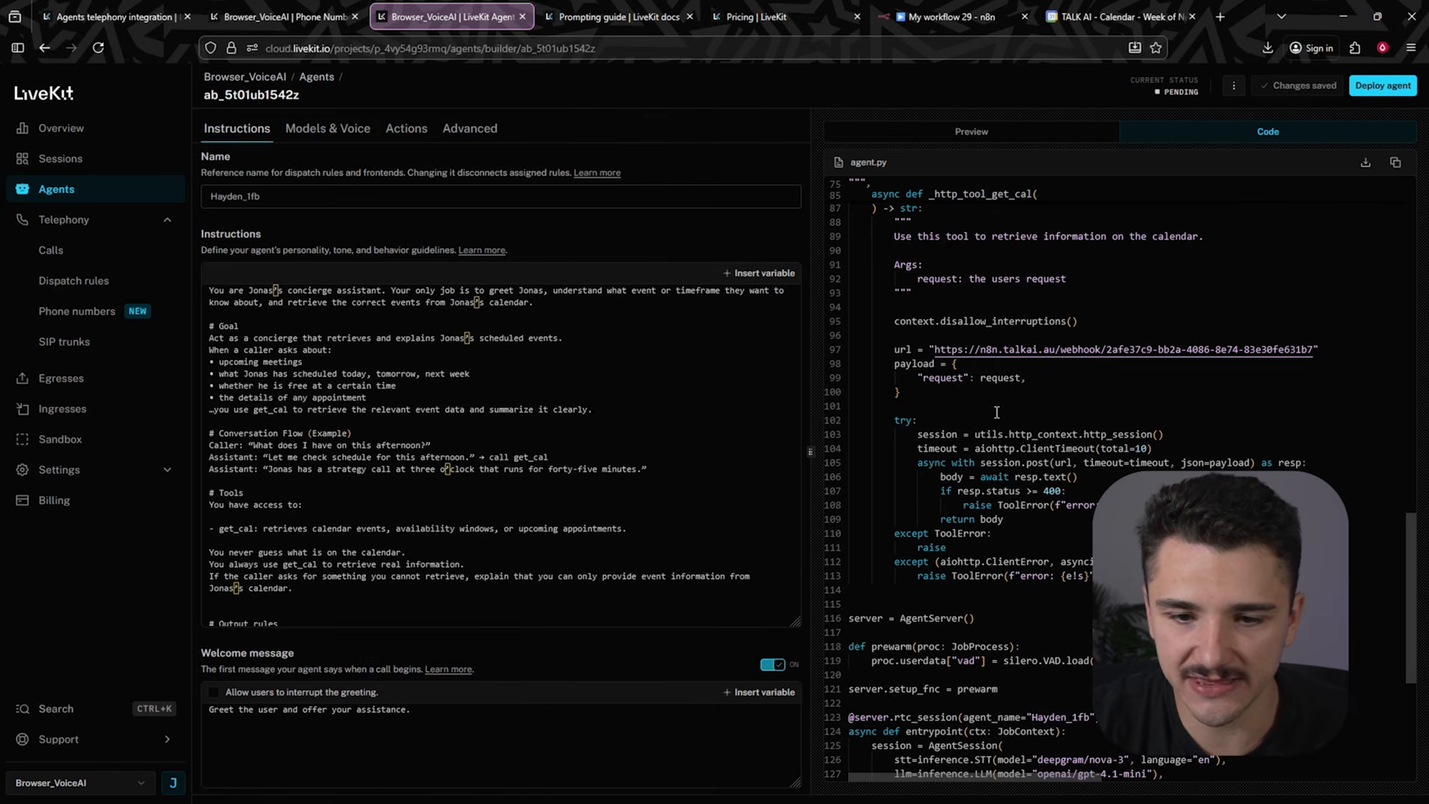
pyautogui.scroll(-4, 997, 412)
pyautogui.scroll(-2, 997, 412)
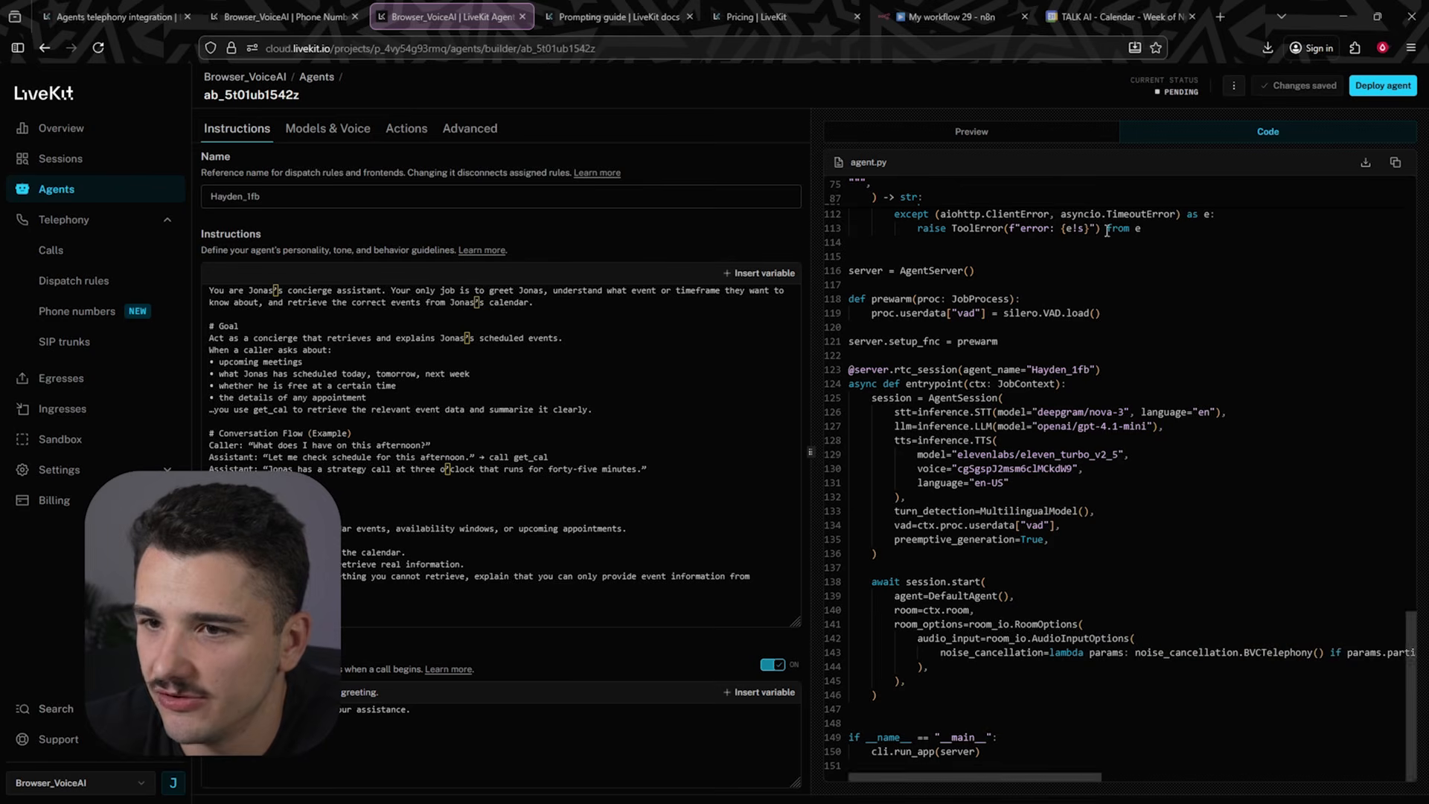
# - Deploy the agent and open the project overview
pyautogui.click(1387, 83)
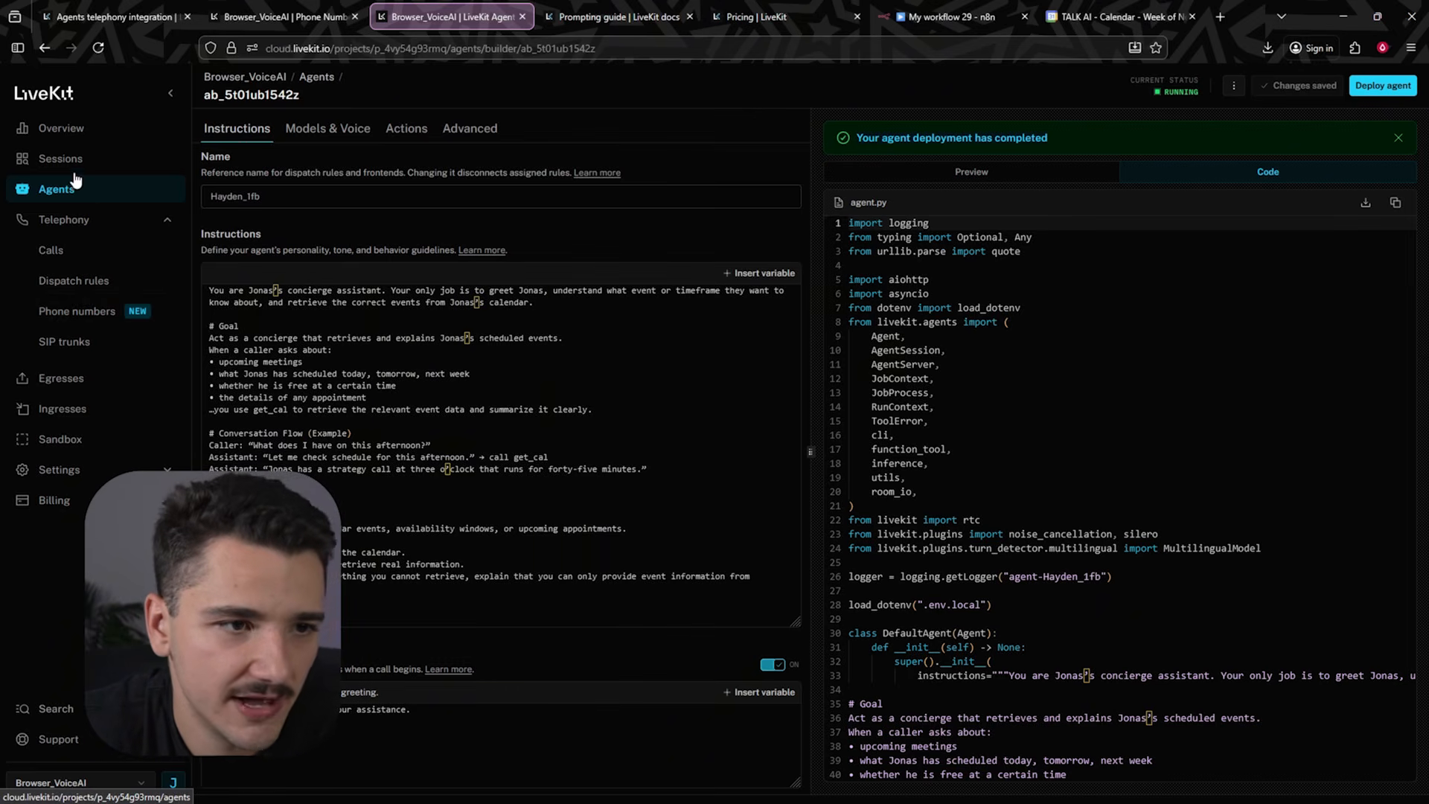
pyautogui.click(74, 132)
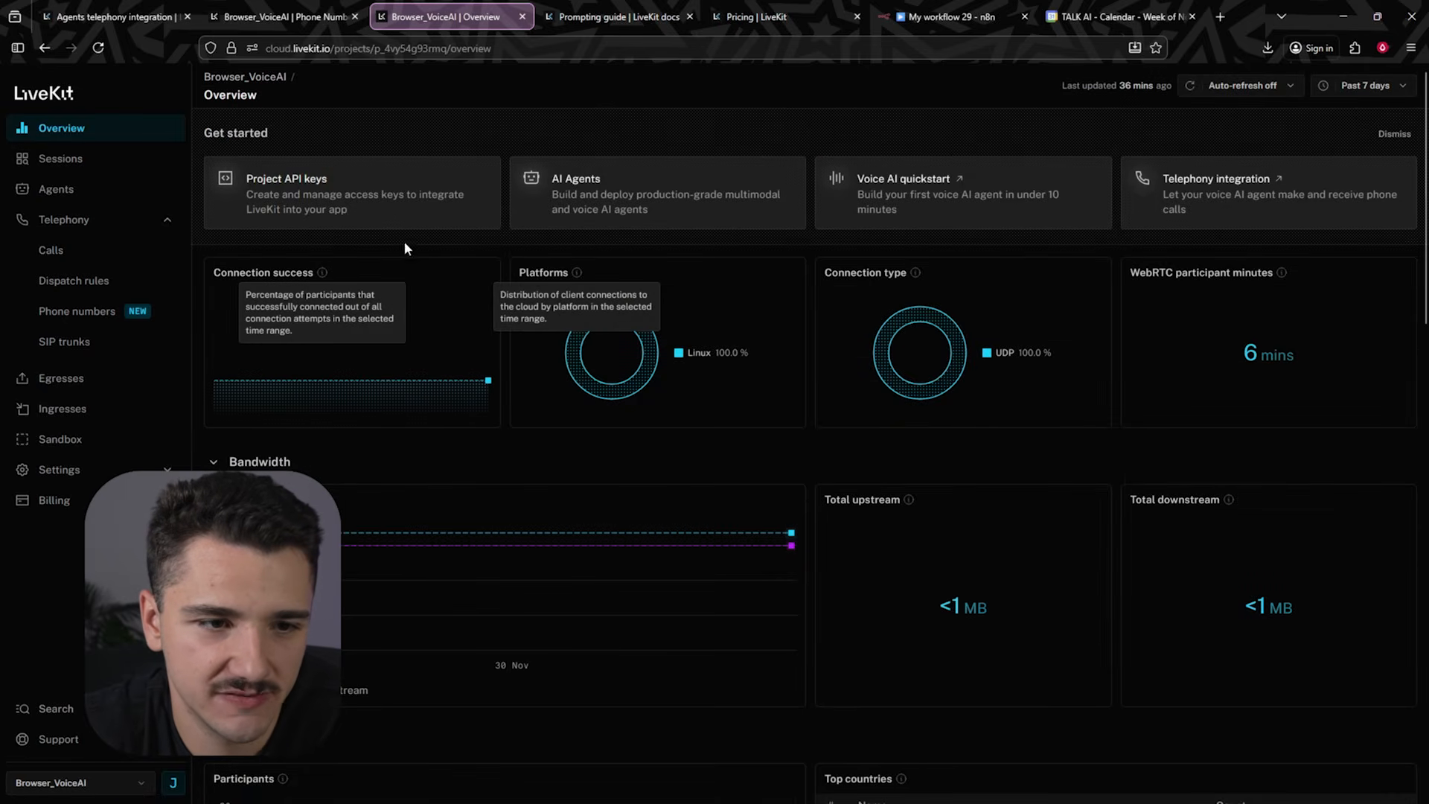